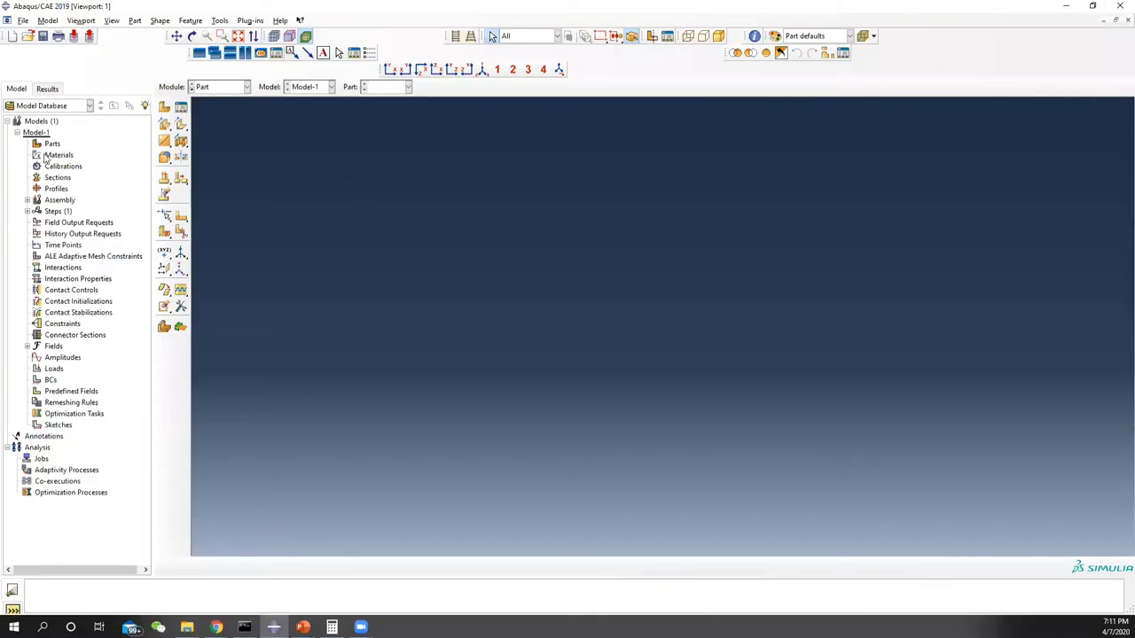
# Create a 3D deformable planar shell part named Plate and set its approximate sketch size.
pyautogui.doubleClick(52, 146)
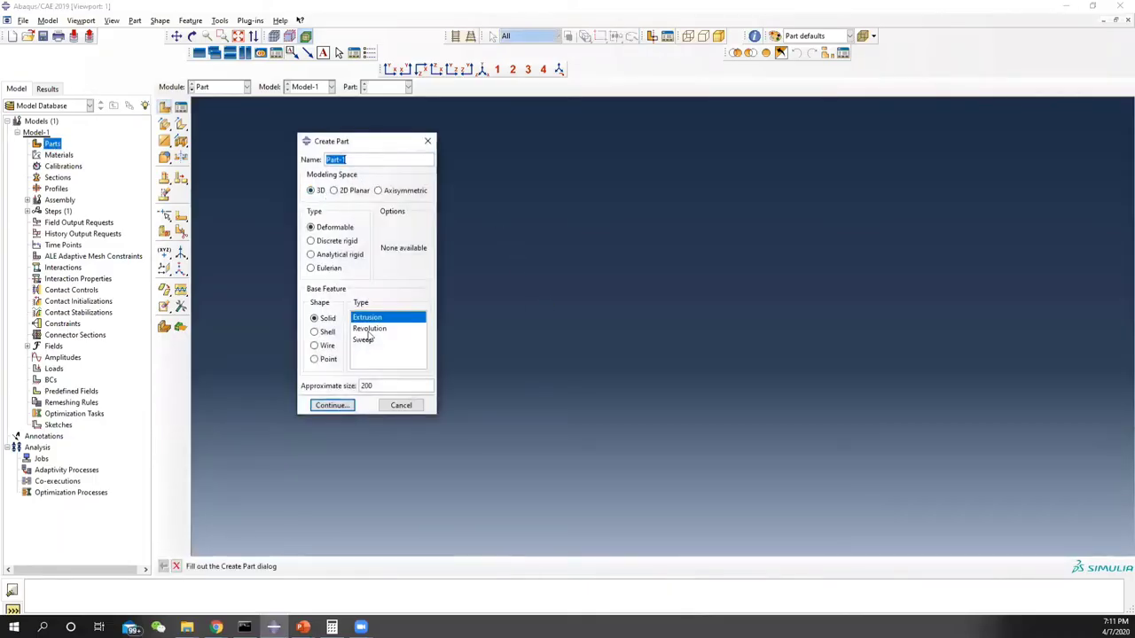
pyautogui.click(324, 335)
pyautogui.moveTo(376, 159); pyautogui.dragTo(180, 159)
pyautogui.write('P')
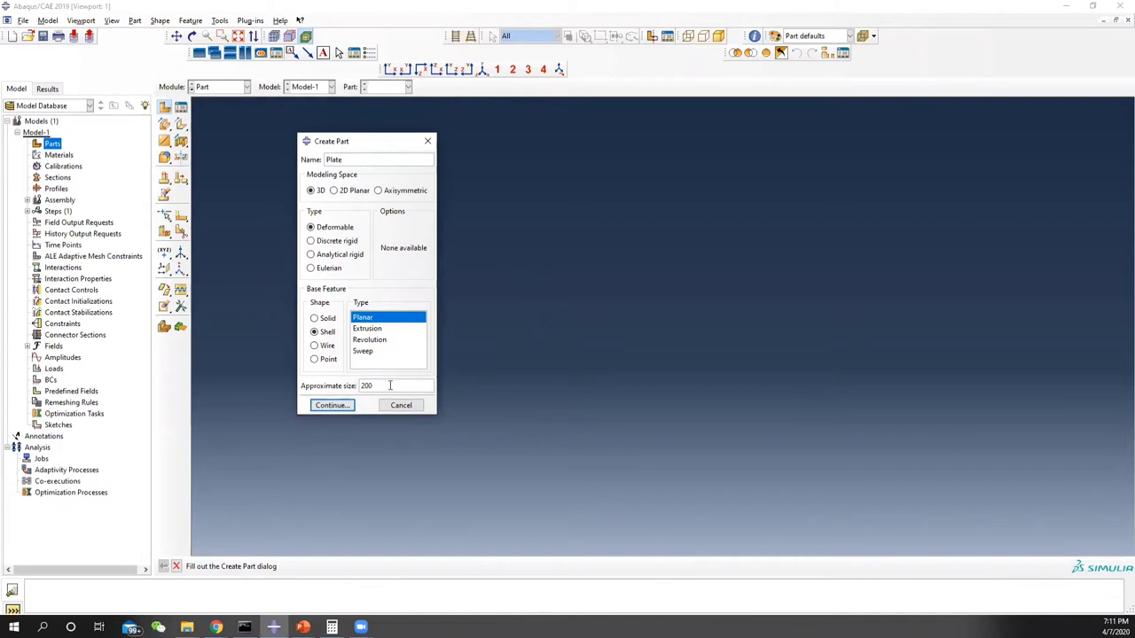
pyautogui.moveTo(390, 384); pyautogui.dragTo(172, 364)
pyautogui.click(344, 406)
# Sketch the plate as a rectangle about 5 wide and 10 high, with its left edge at x = 0, and finish the part.
pyautogui.click(180, 125)
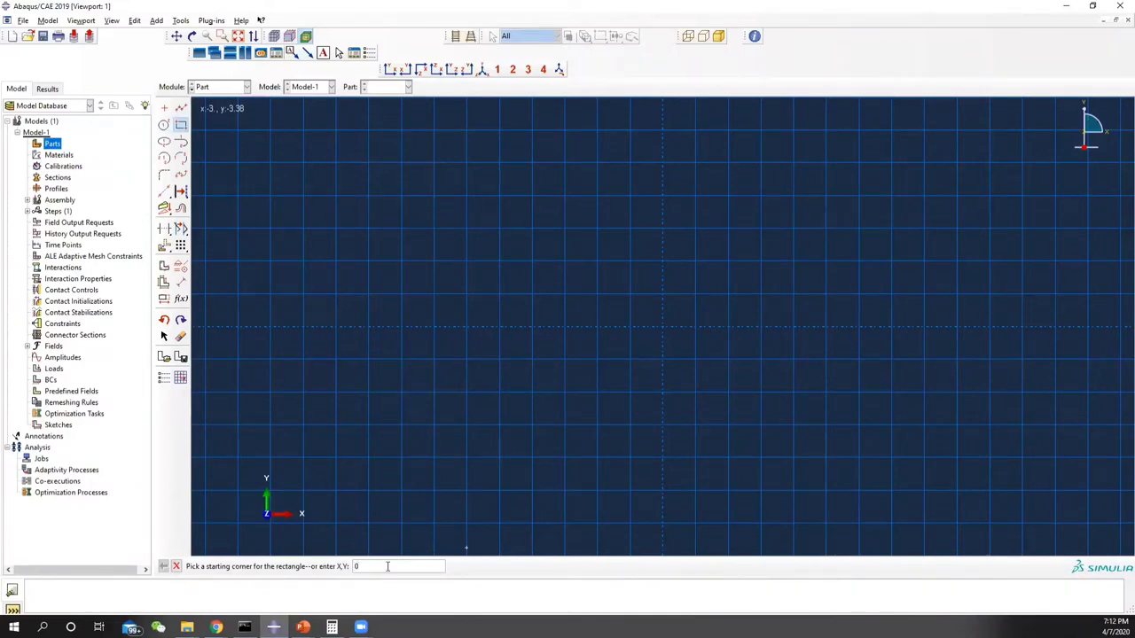
pyautogui.press('Return')
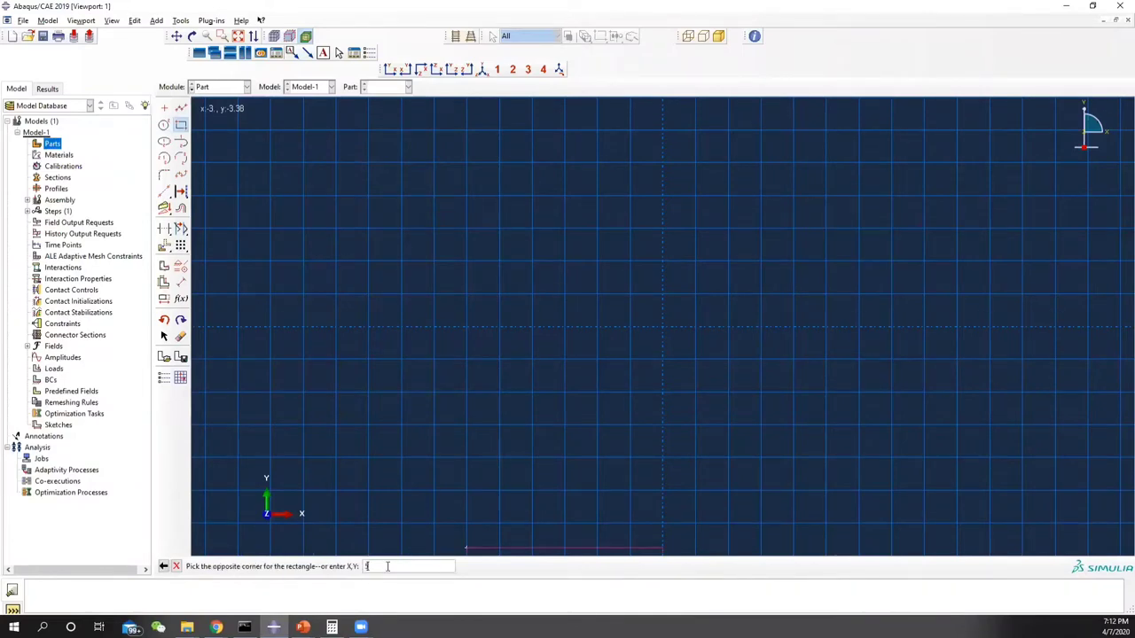
pyautogui.press('Return')
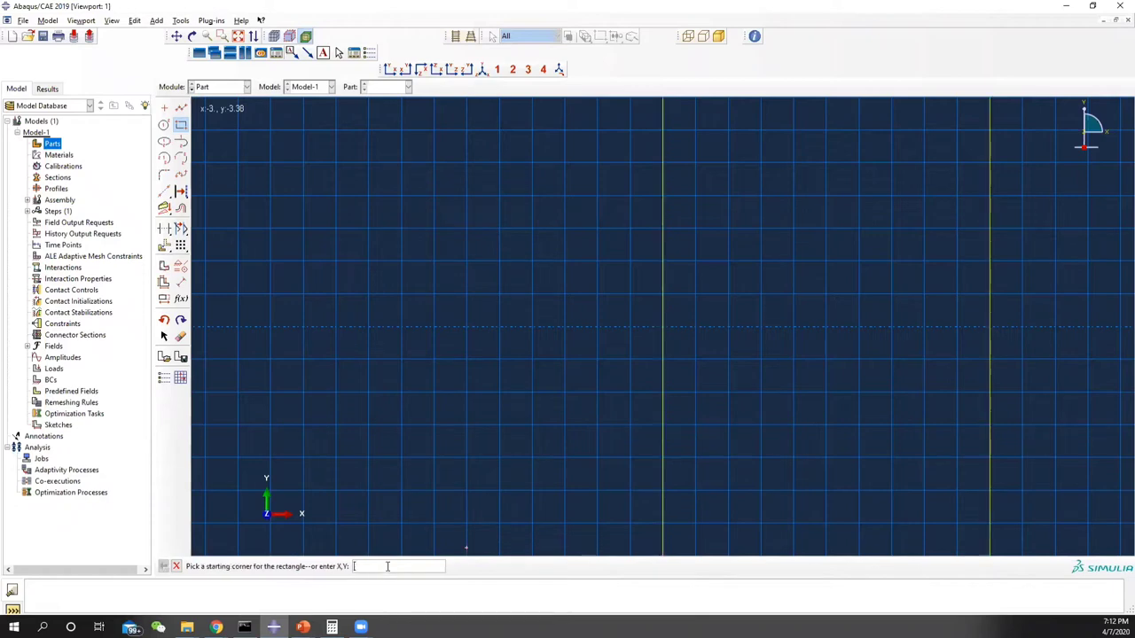
pyautogui.click(176, 567)
pyautogui.click(316, 567)
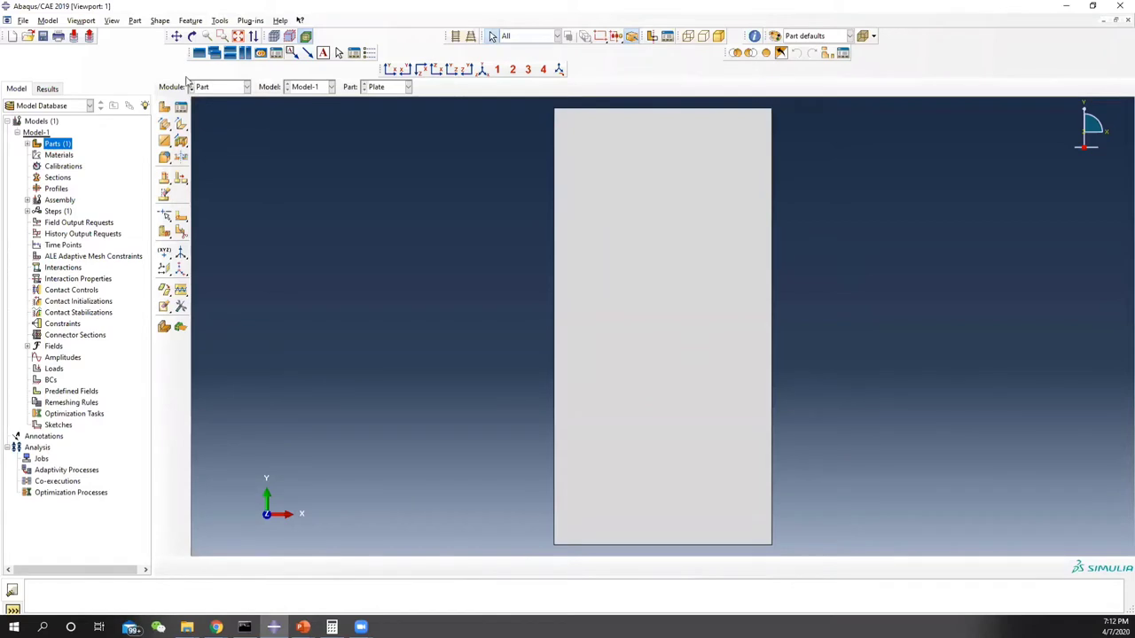
# Create the material Material-1 in the Property module and add an isotropic Elastic behavior to it.
pyautogui.click(217, 88)
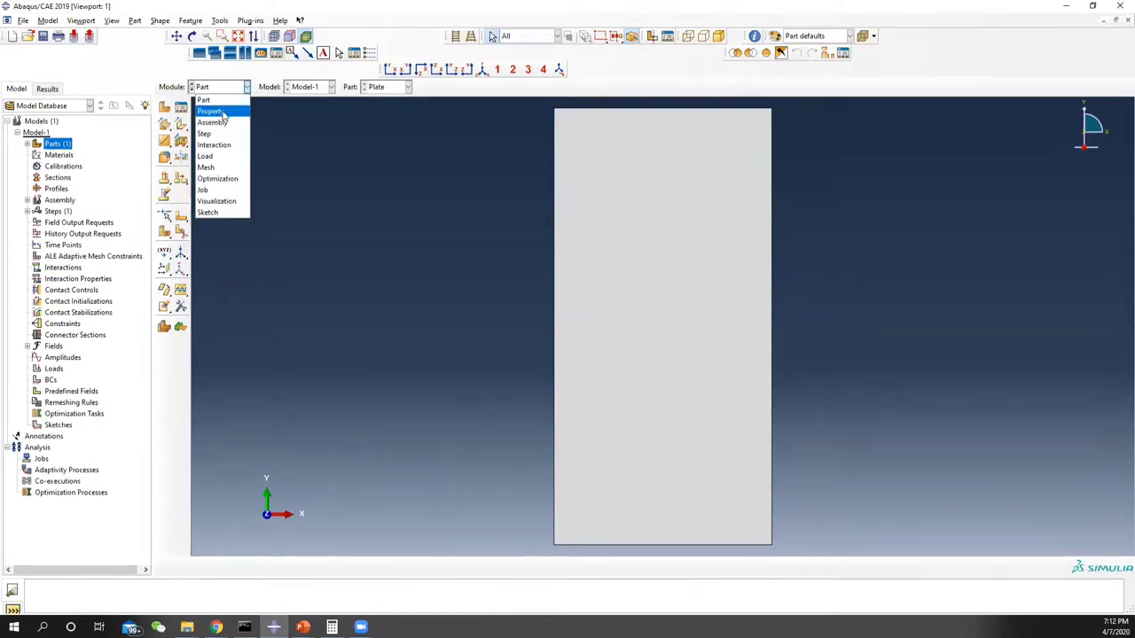
pyautogui.click(222, 115)
pyautogui.click(180, 113)
pyautogui.click(263, 230)
pyautogui.click(306, 202)
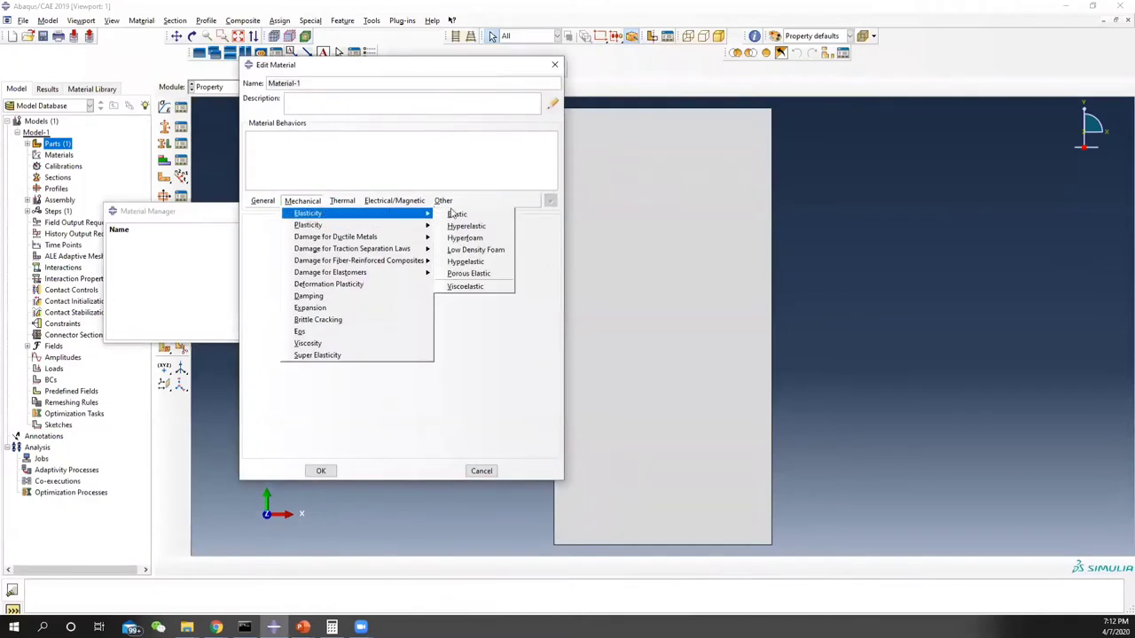
pyautogui.click(306, 202)
pyautogui.click(308, 202)
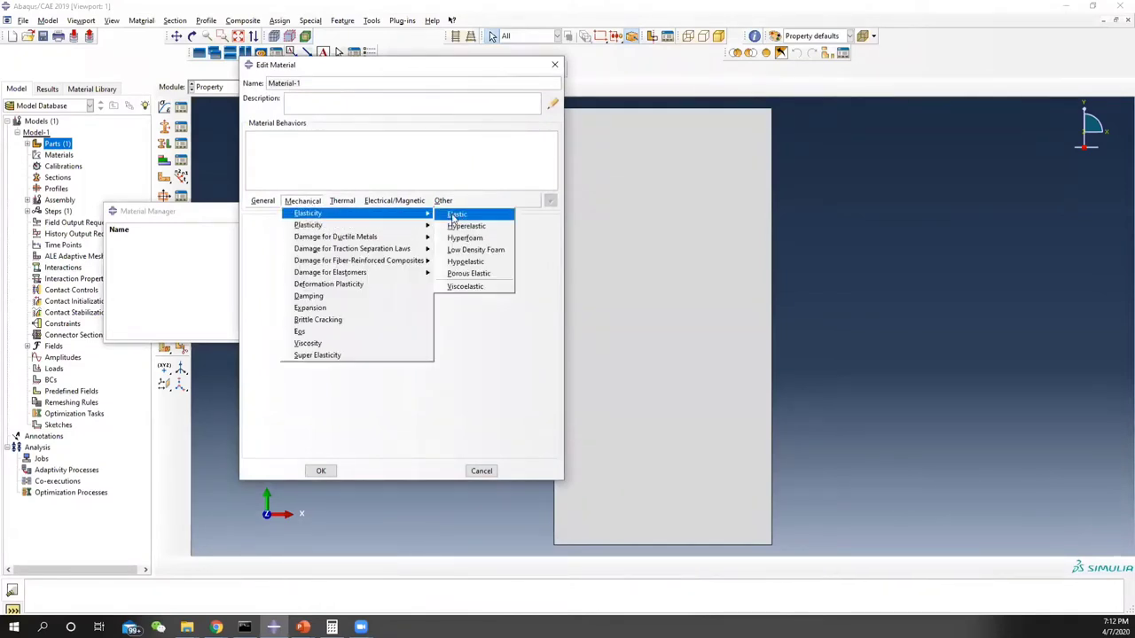
pyautogui.click(459, 218)
# Set Material-1's Young's modulus to 10e6, enter its Poisson's ratio and save the material.
pyautogui.click(302, 363)
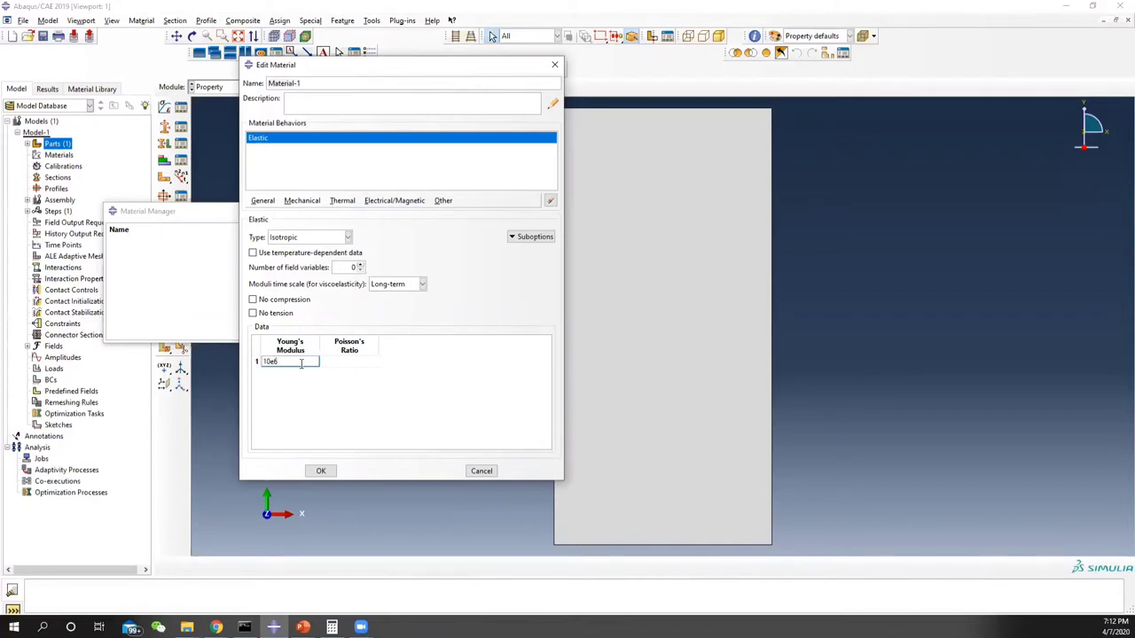
pyautogui.press('Tab')
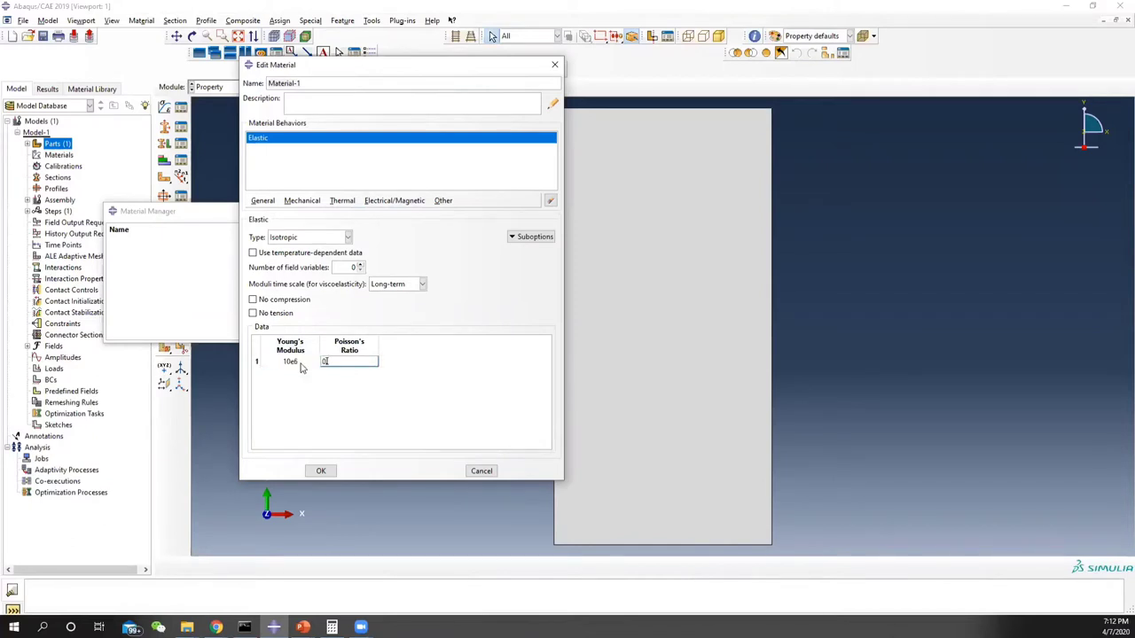
pyautogui.click(321, 472)
pyautogui.click(276, 211)
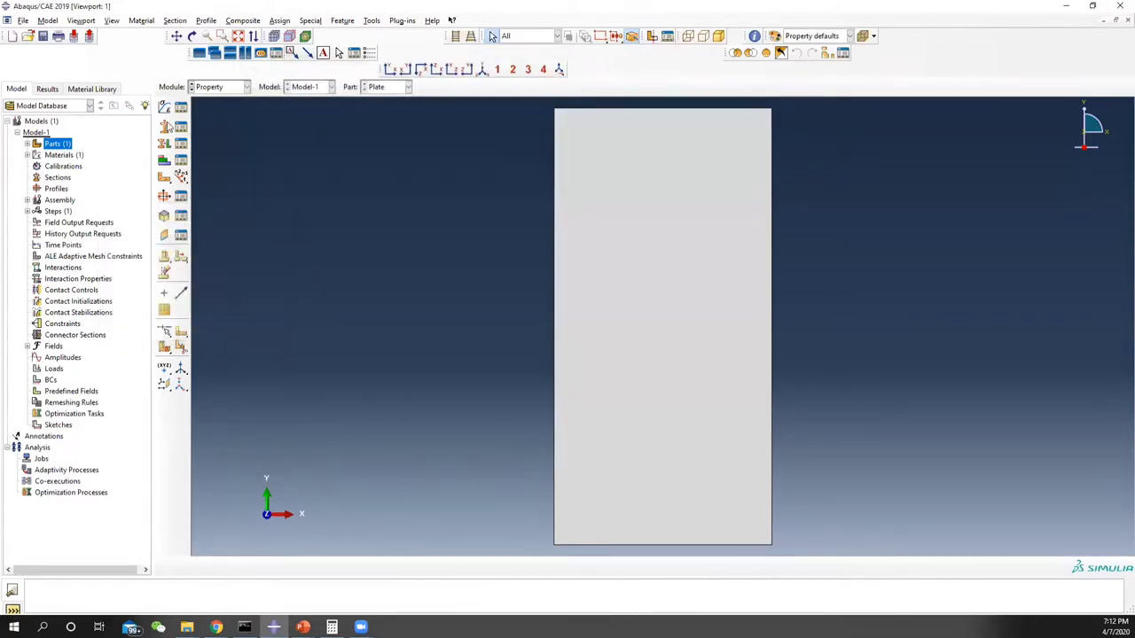
# Create a homogeneous shell section named Section-1 using Material-1 with a shell thickness of 1.
pyautogui.click(164, 126)
pyautogui.click(389, 245)
pyautogui.hotkey('shift', 'Tab')
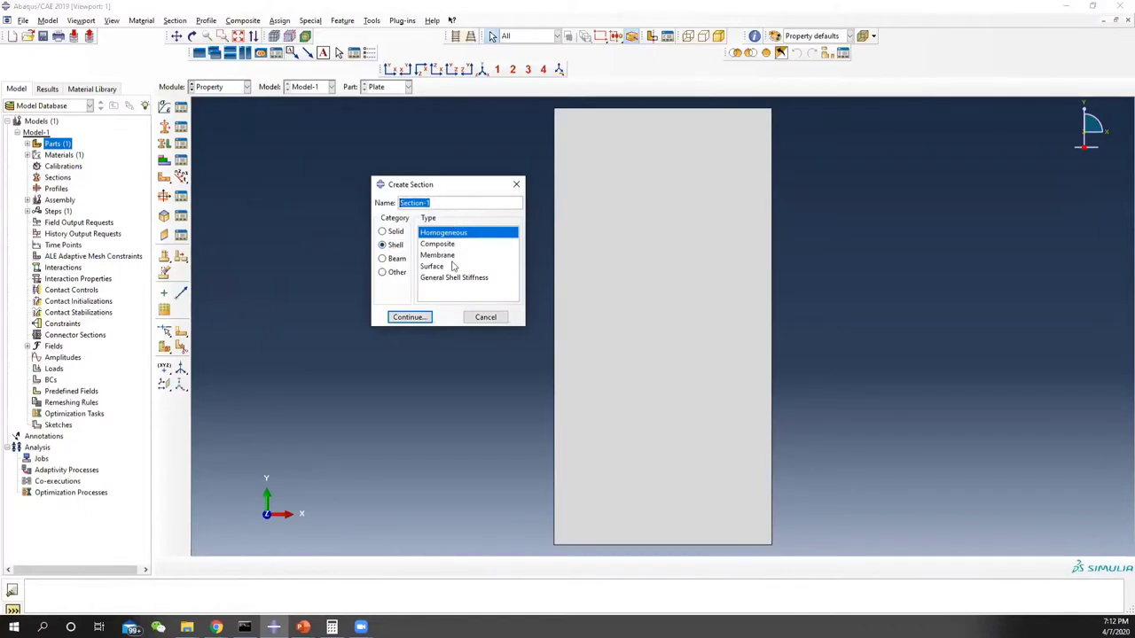
pyautogui.click(412, 319)
pyautogui.click(469, 294)
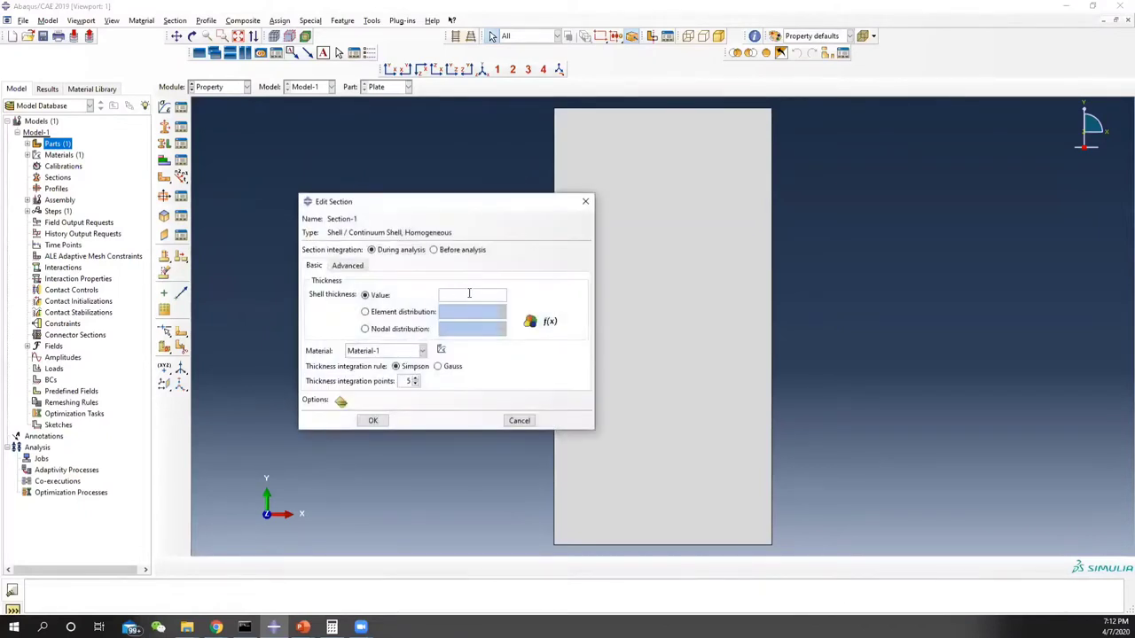
pyautogui.write('1')
pyautogui.click(387, 423)
# Assign Section-1 to the entire plate, with thickness from section and a middle-surface shell offset.
pyautogui.click(164, 144)
pyautogui.moveTo(473, 227); pyautogui.dragTo(990, 431)
pyautogui.click(333, 567)
pyautogui.click(390, 566)
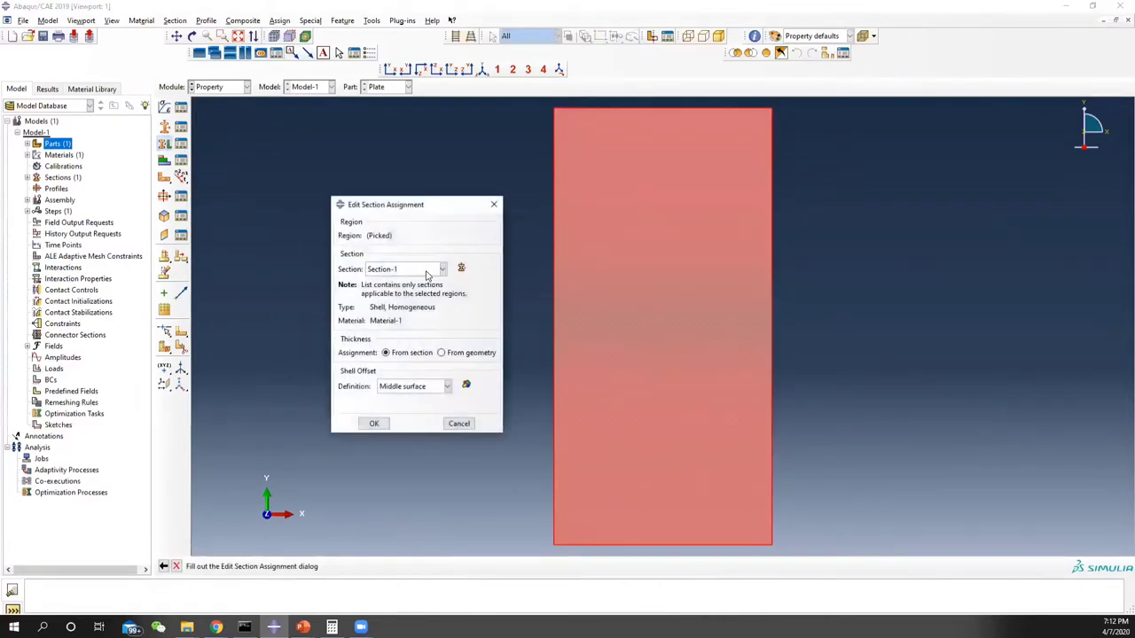
pyautogui.click(373, 423)
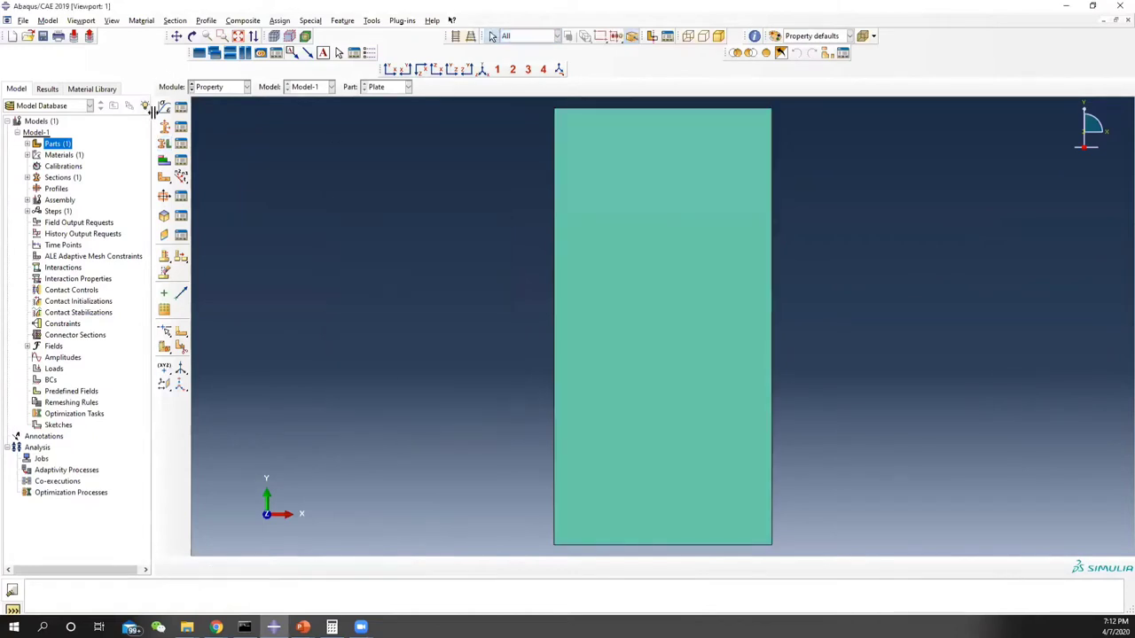
# Create an independent instance of the Plate part in the Assembly module.
pyautogui.click(219, 86)
pyautogui.click(213, 118)
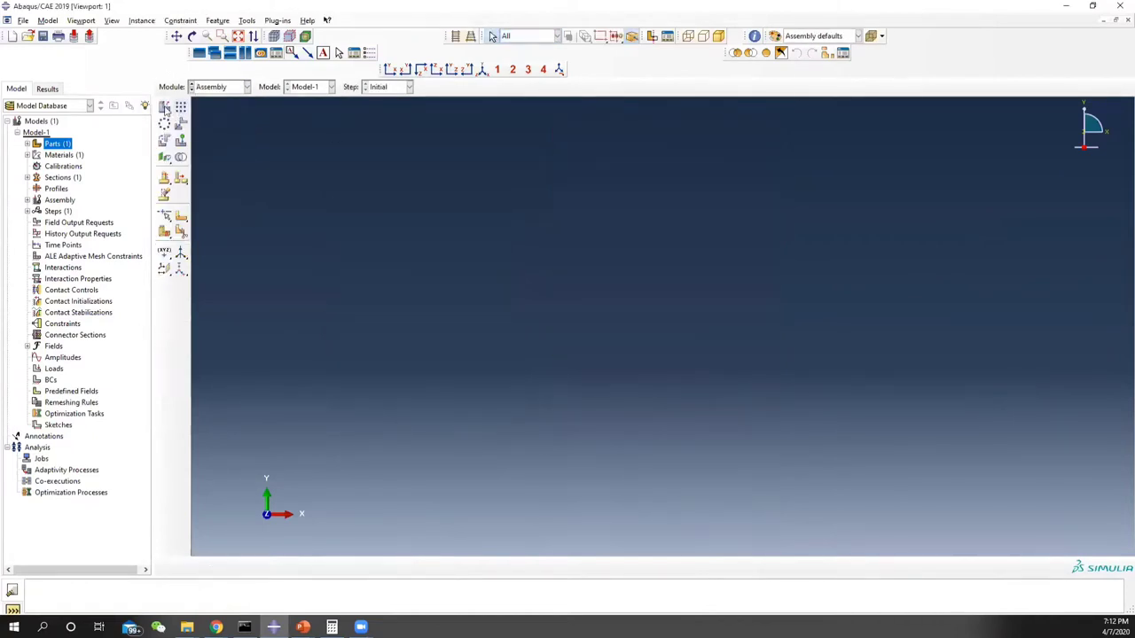
pyautogui.click(166, 108)
pyautogui.click(372, 357)
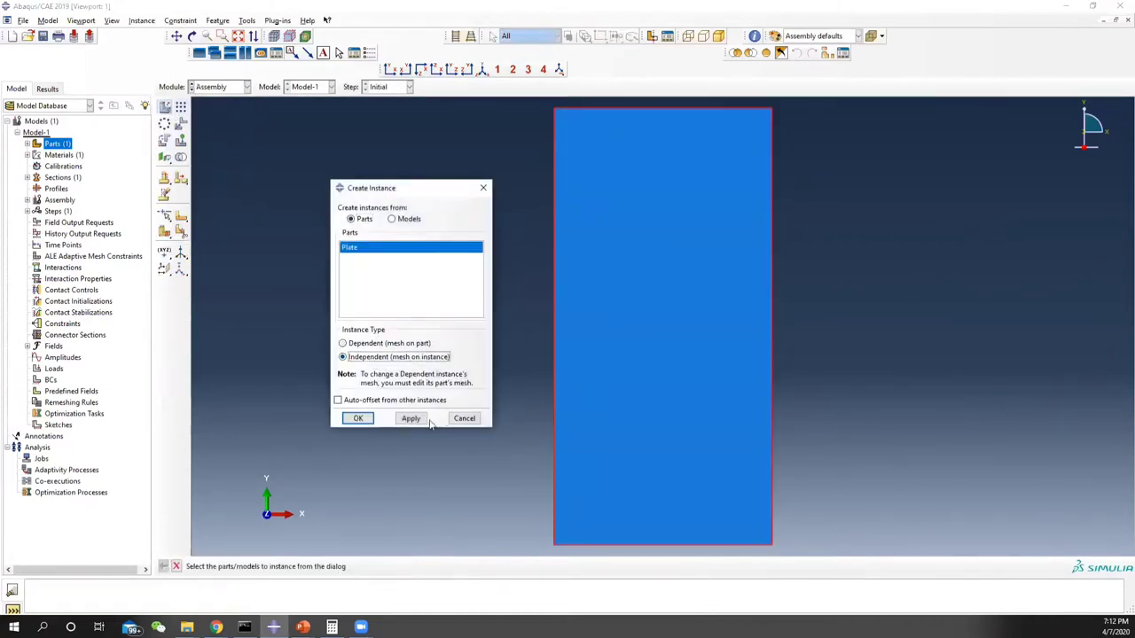
pyautogui.click(357, 417)
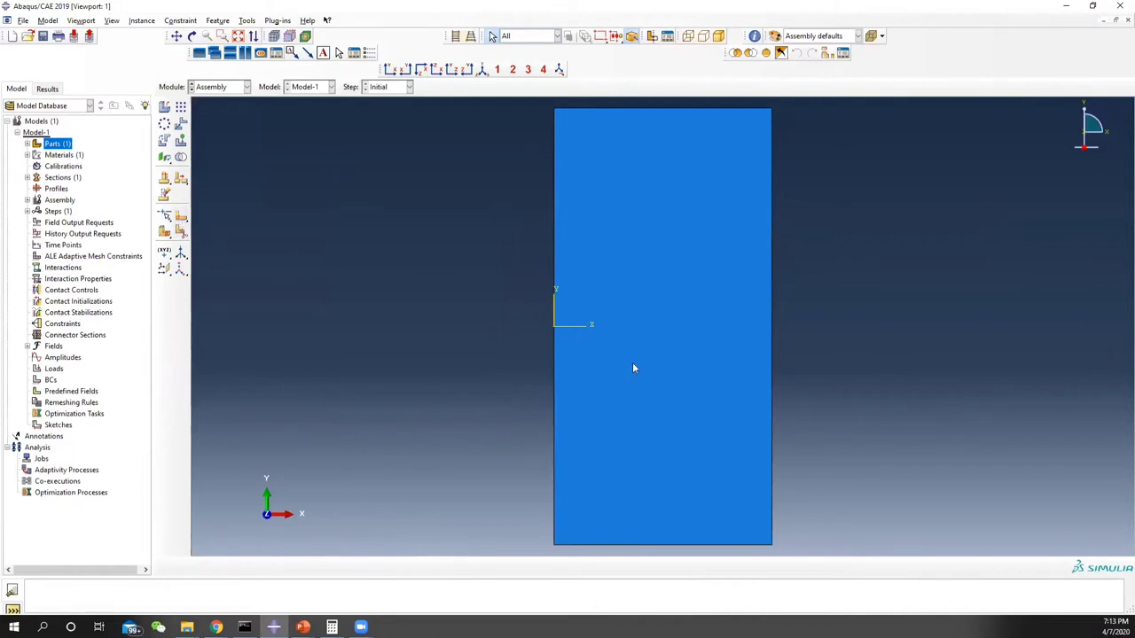
# Open a face partition sketch on the plate and place isolated points at the midpoints of its left and right edges.
pyautogui.click(180, 216)
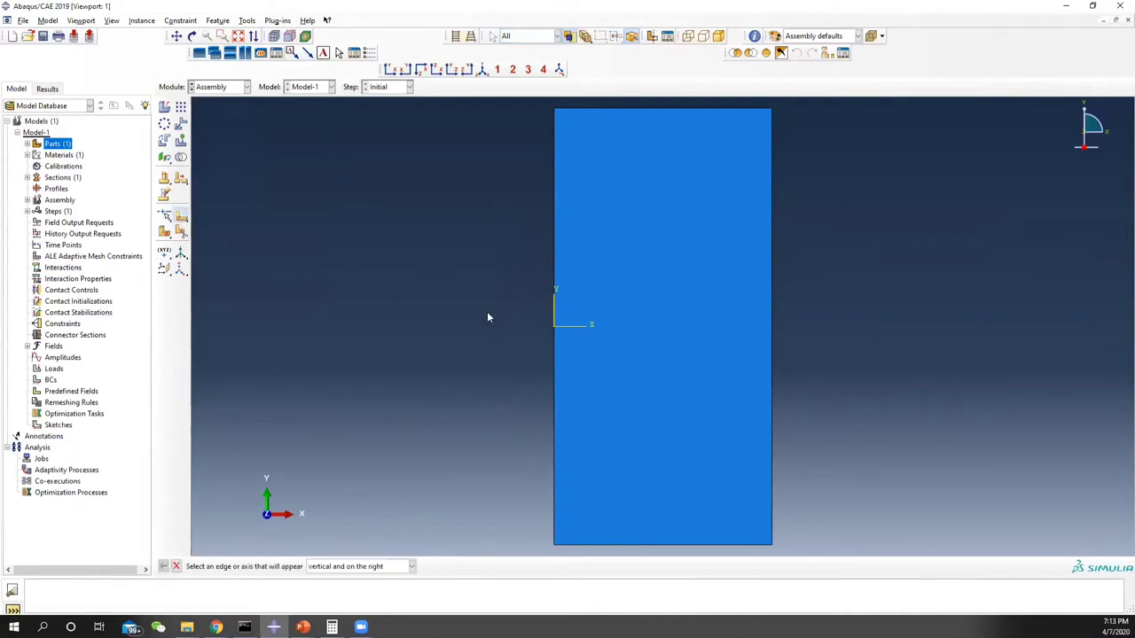
pyautogui.click(772, 330)
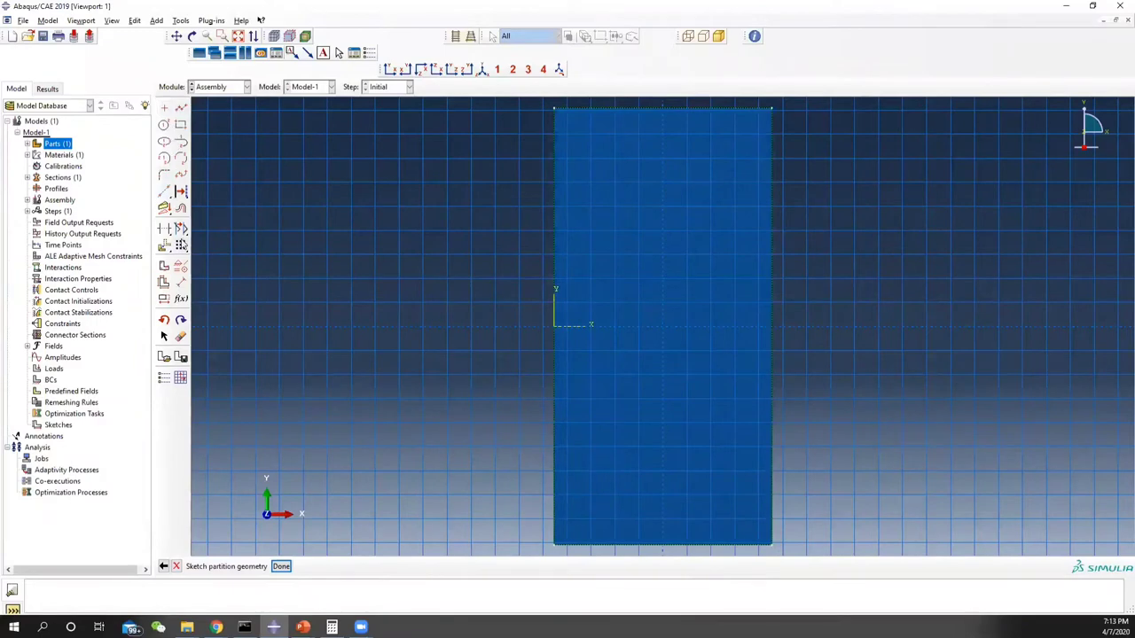
pyautogui.click(164, 108)
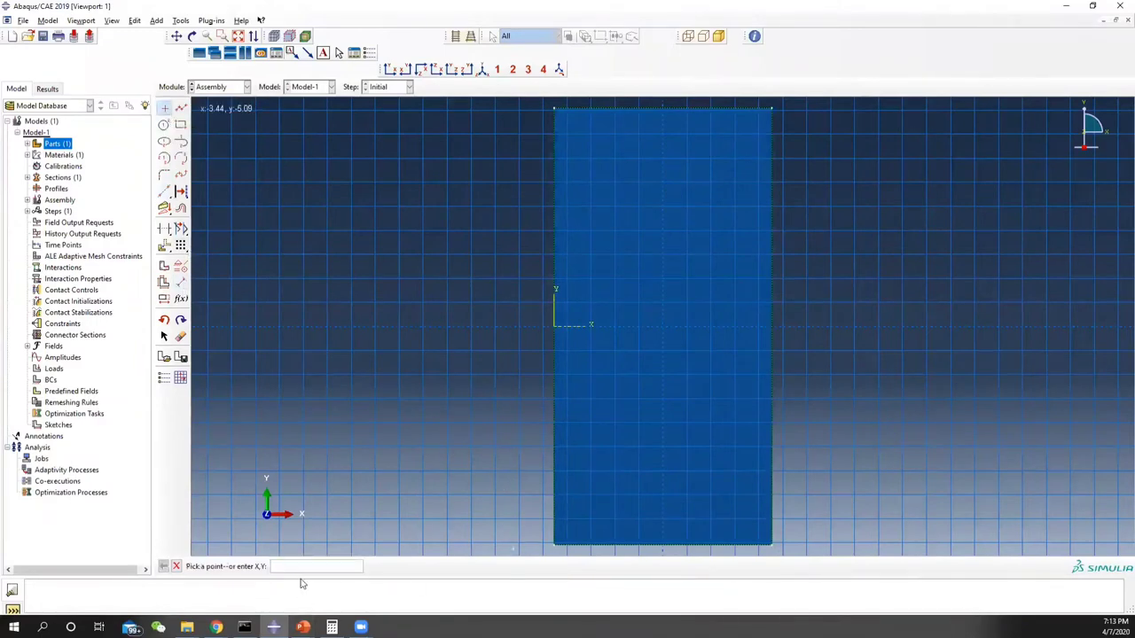
pyautogui.click(554, 326)
pyautogui.click(772, 324)
# Add a horizontal construction line through the two edge midpoints and a vertical one along the plate's left edge.
pyautogui.click(163, 192)
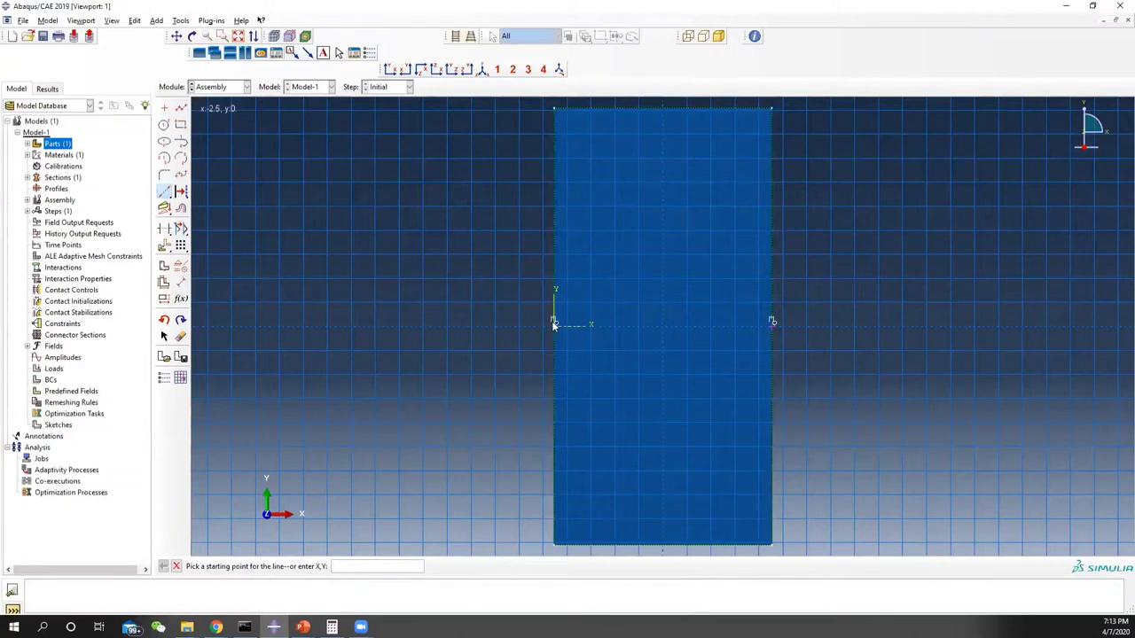
pyautogui.click(553, 324)
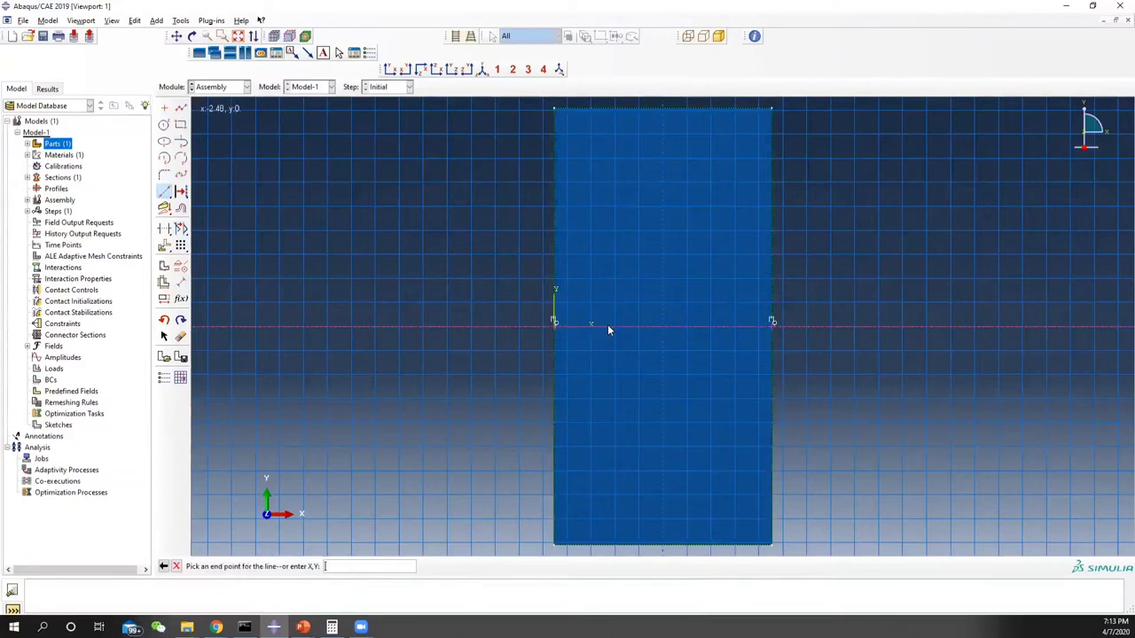
pyautogui.click(772, 323)
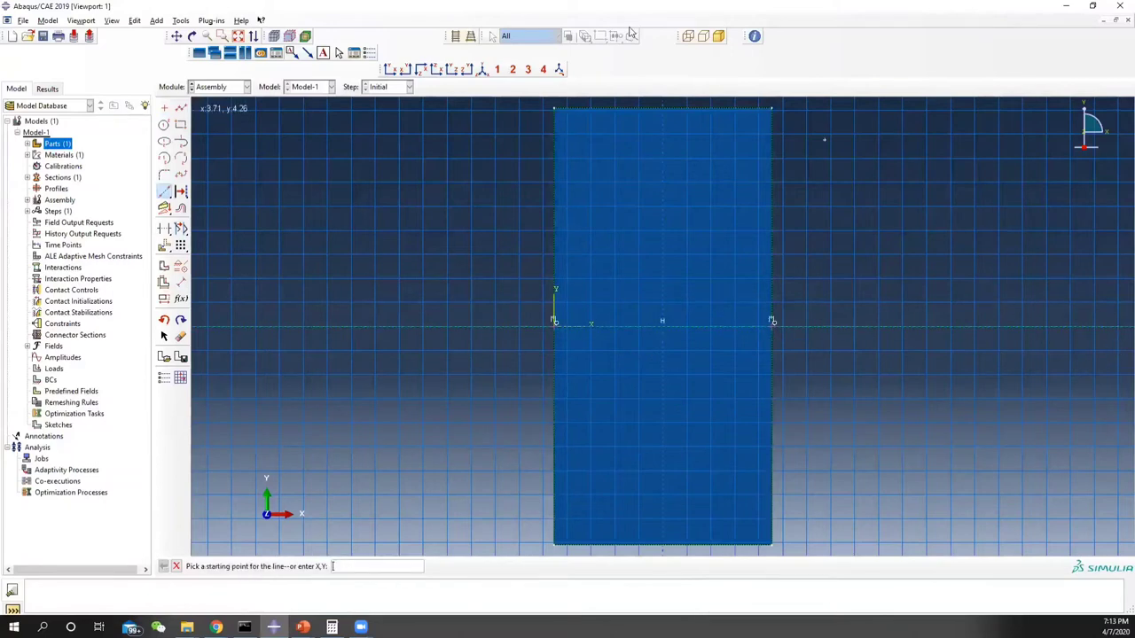
pyautogui.click(554, 110)
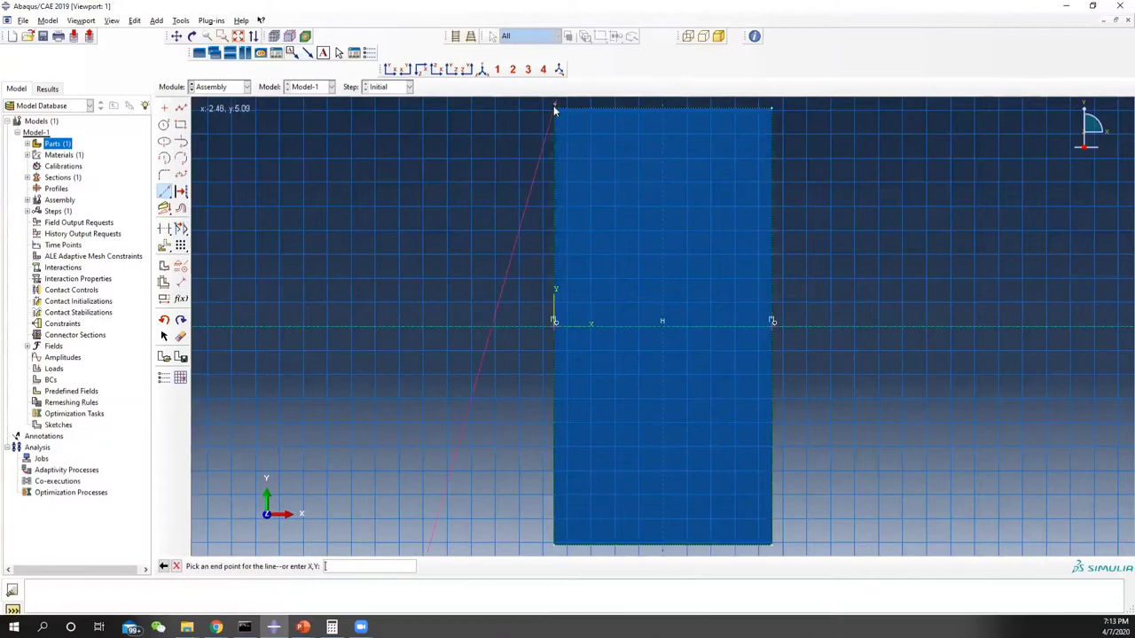
pyautogui.click(556, 545)
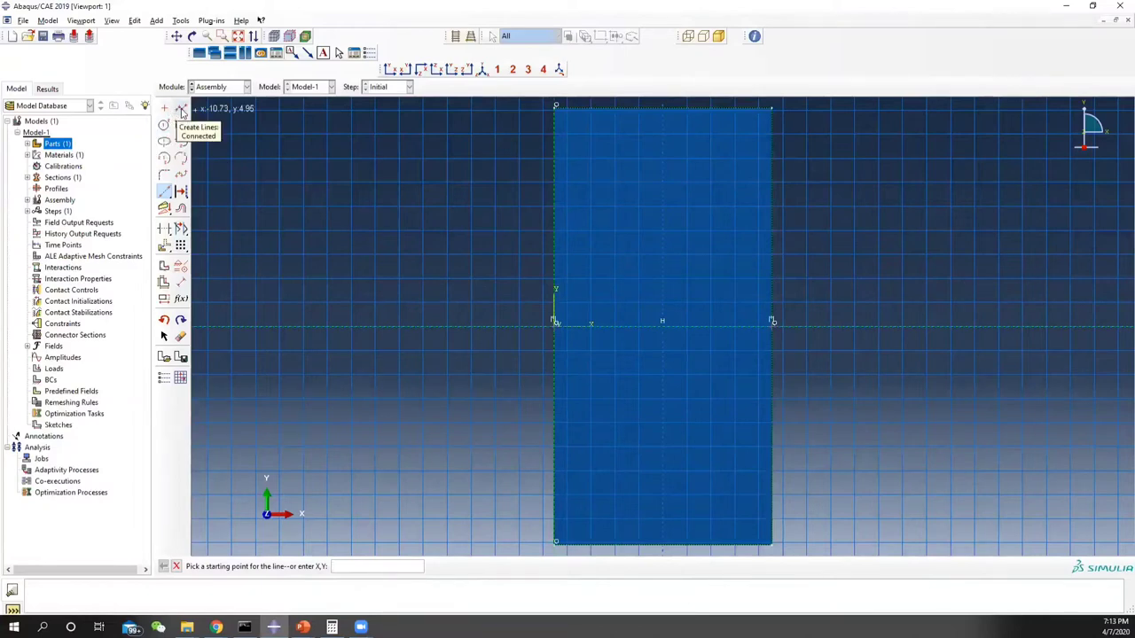
# Draw a horizontal line from the left edge's midpoint into the plate and dimension its length to 0.1.
pyautogui.click(180, 109)
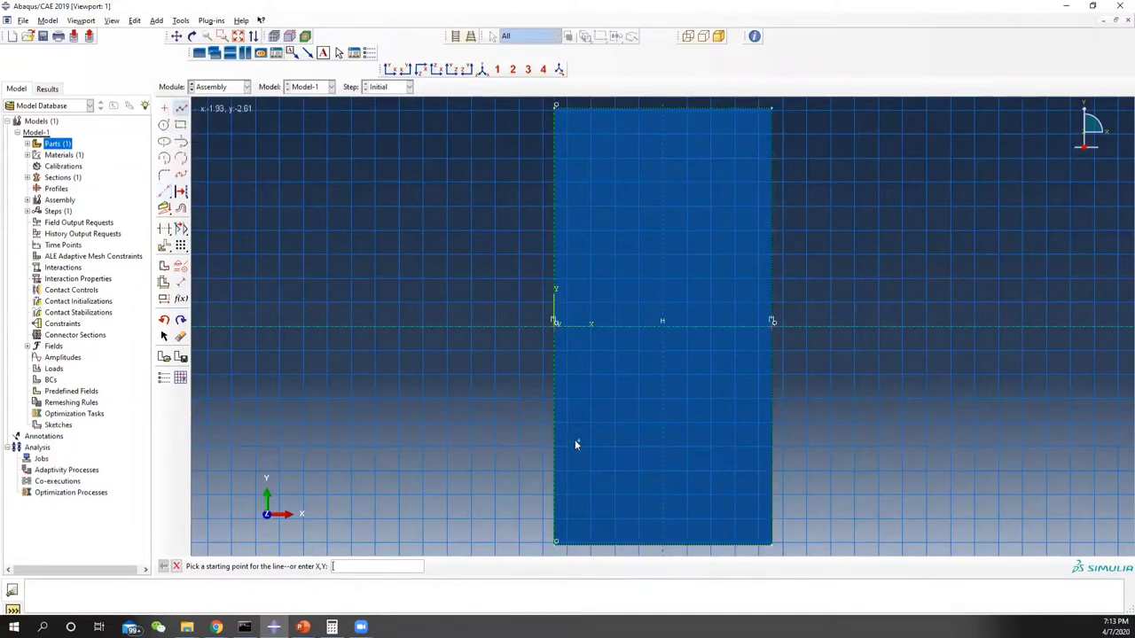
pyautogui.click(554, 324)
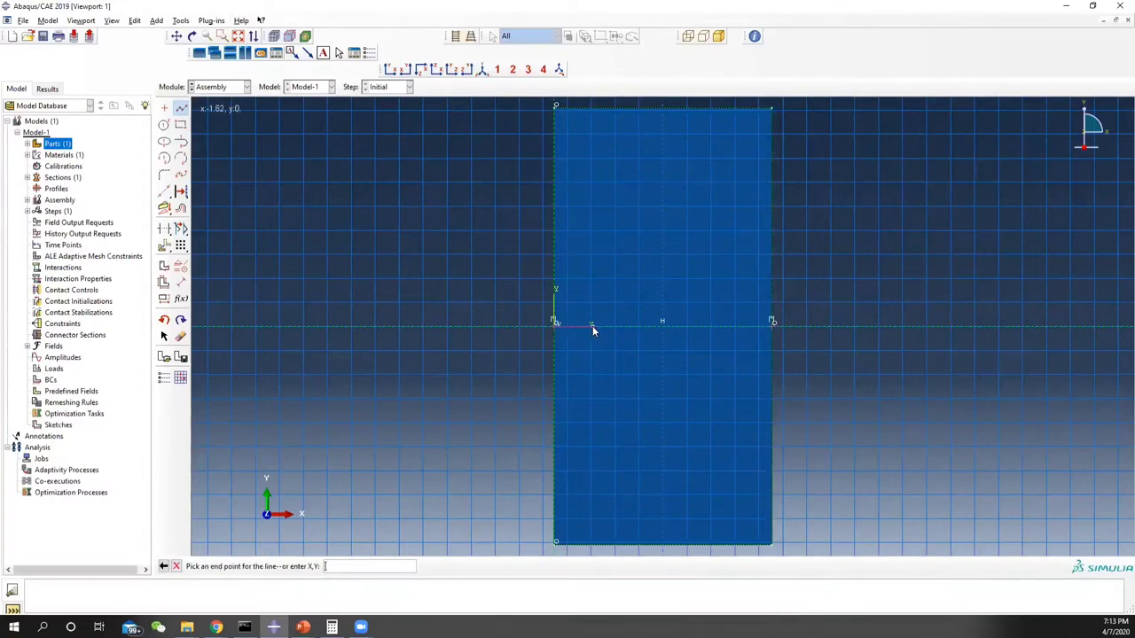
pyautogui.click(601, 325)
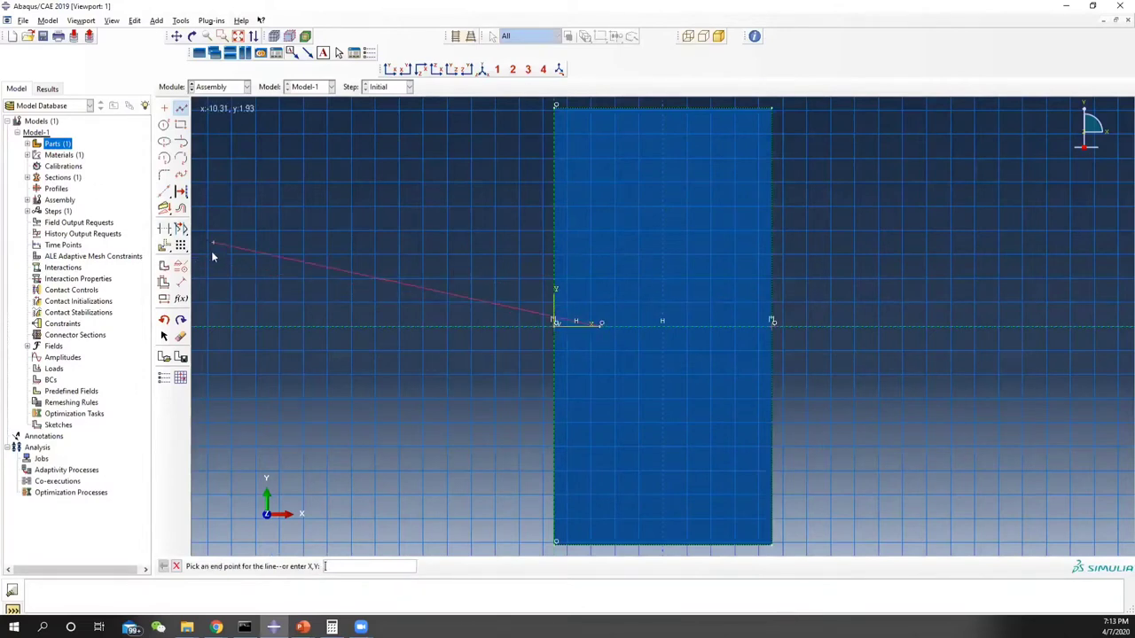
pyautogui.click(181, 283)
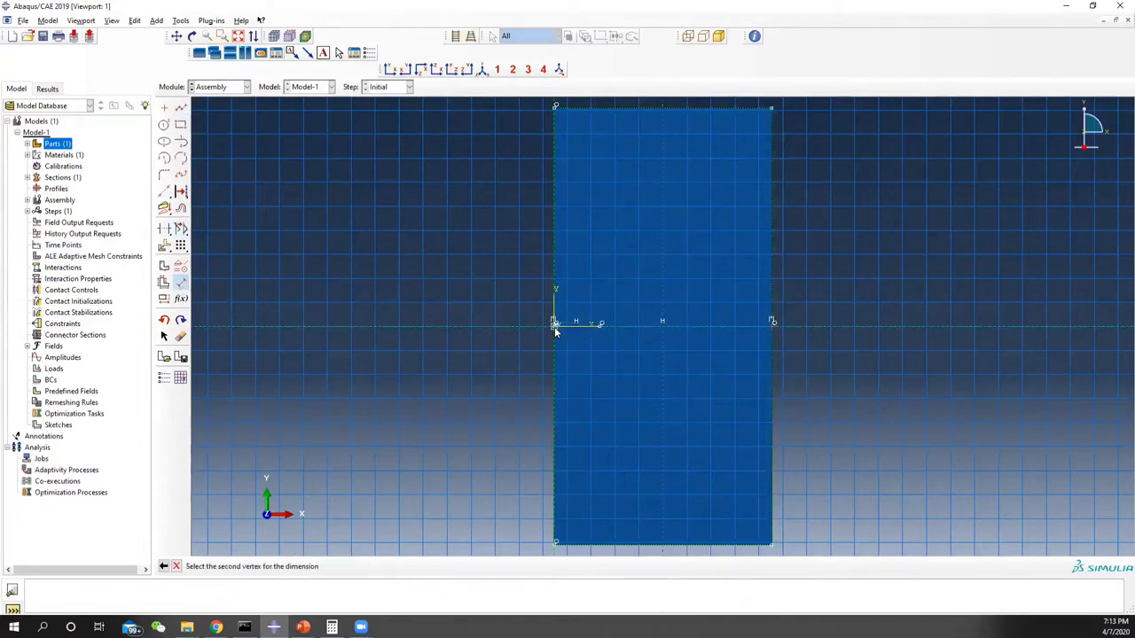
pyautogui.click(600, 325)
pyautogui.click(581, 458)
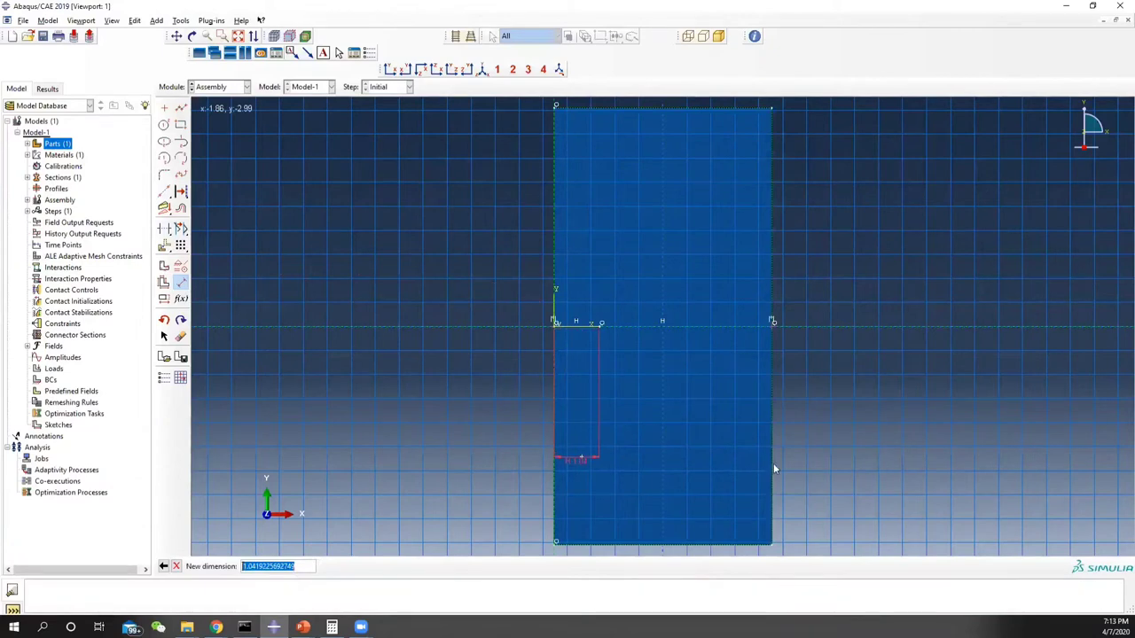
pyautogui.write('0.1')
pyautogui.press('Return')
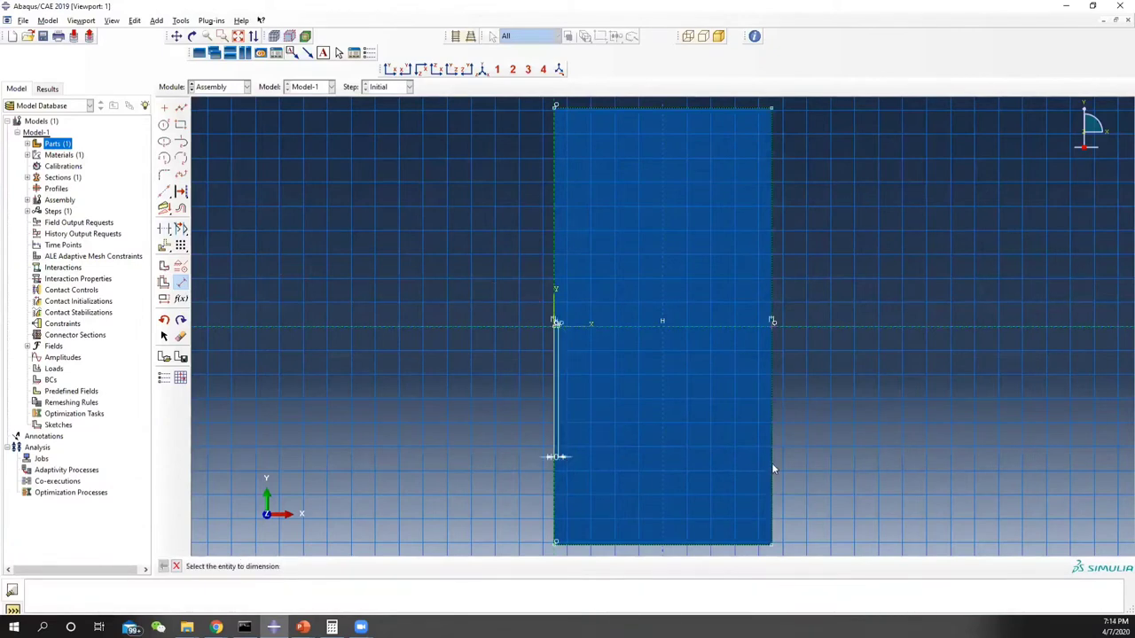
# Draw a circle centred on the inner end of the short horizontal line and dimension its radius to 0.02.
pyautogui.scroll(4, 562, 347)
pyautogui.scroll(6, 558, 318)
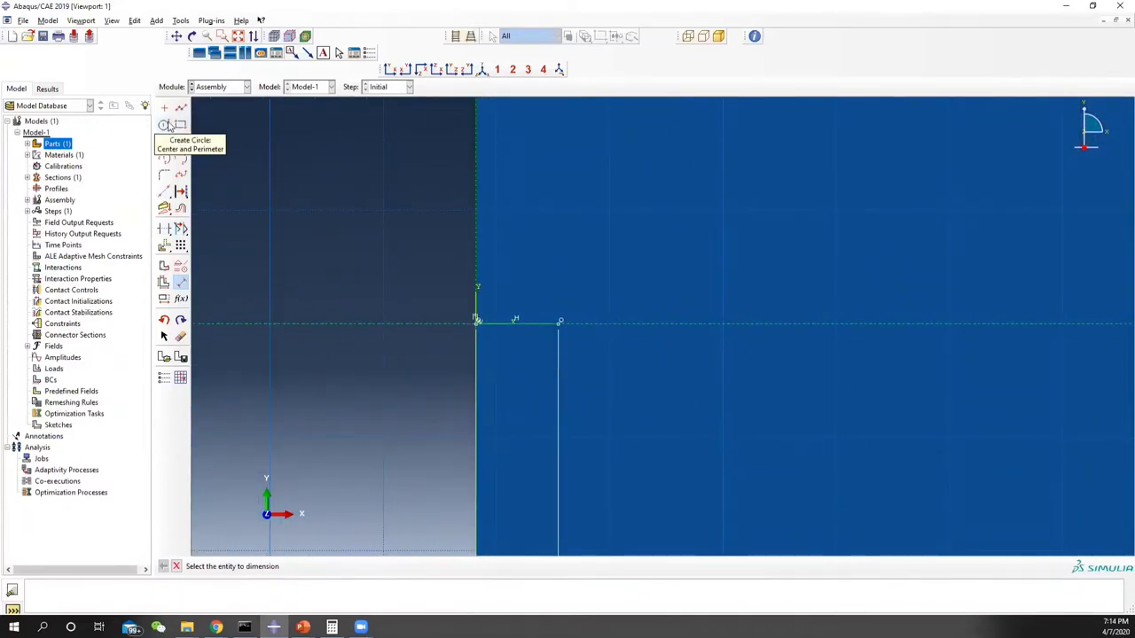
pyautogui.click(165, 125)
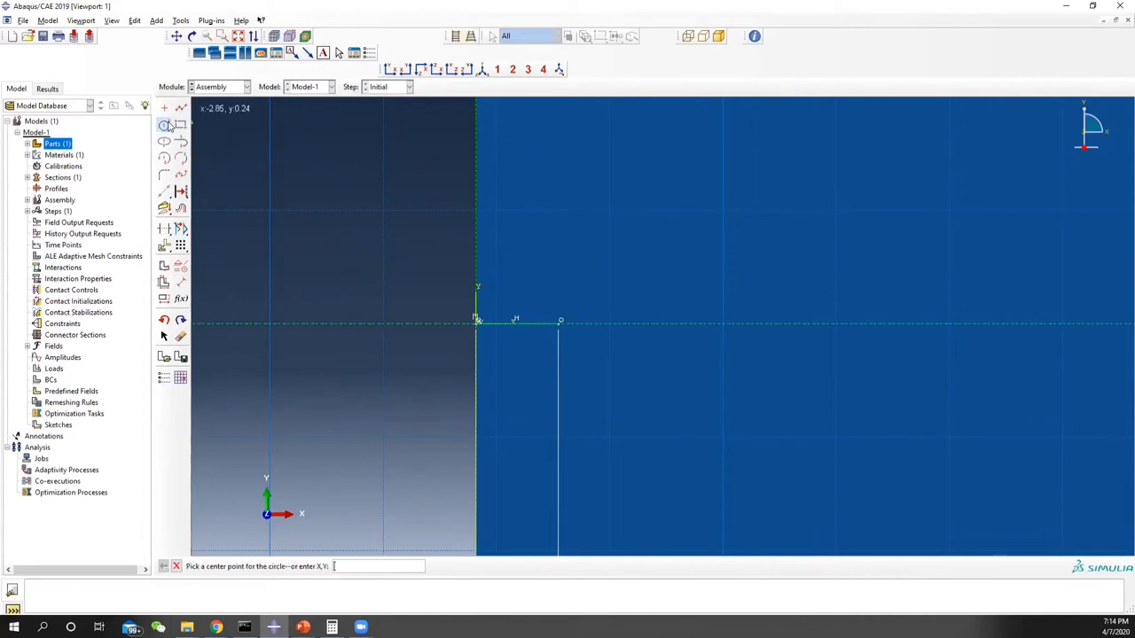
pyautogui.click(559, 323)
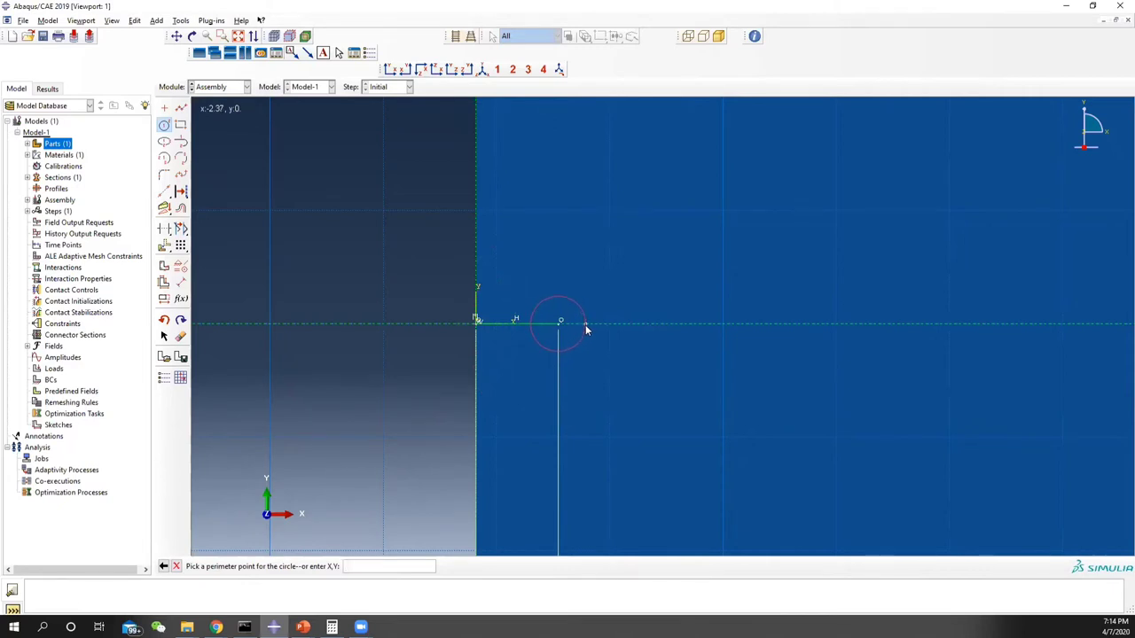
pyautogui.click(582, 321)
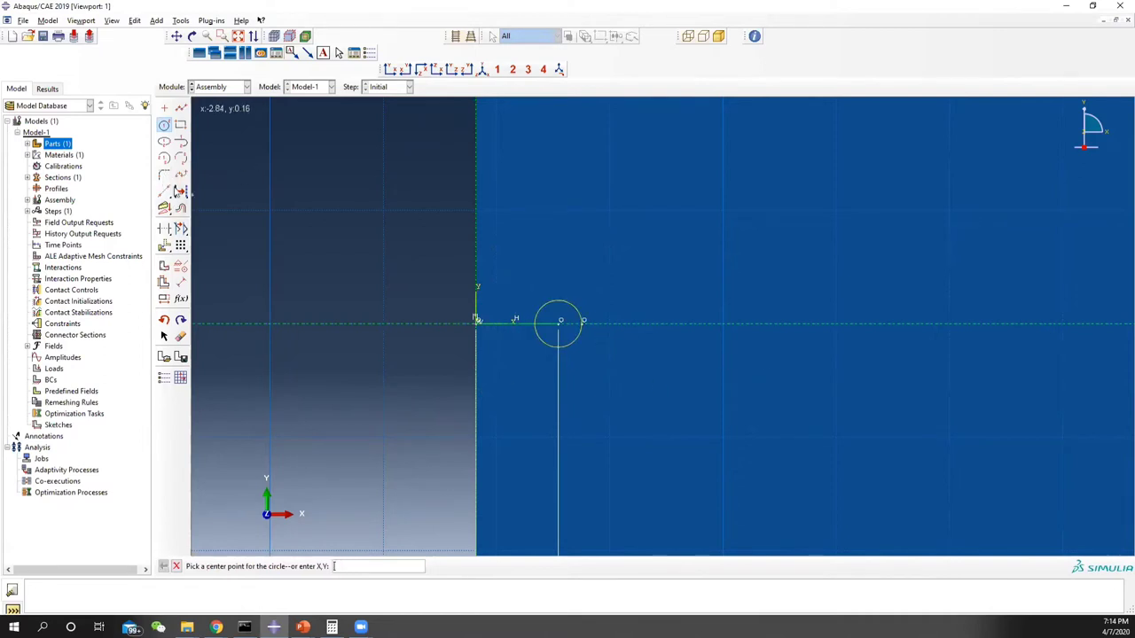
pyautogui.click(181, 282)
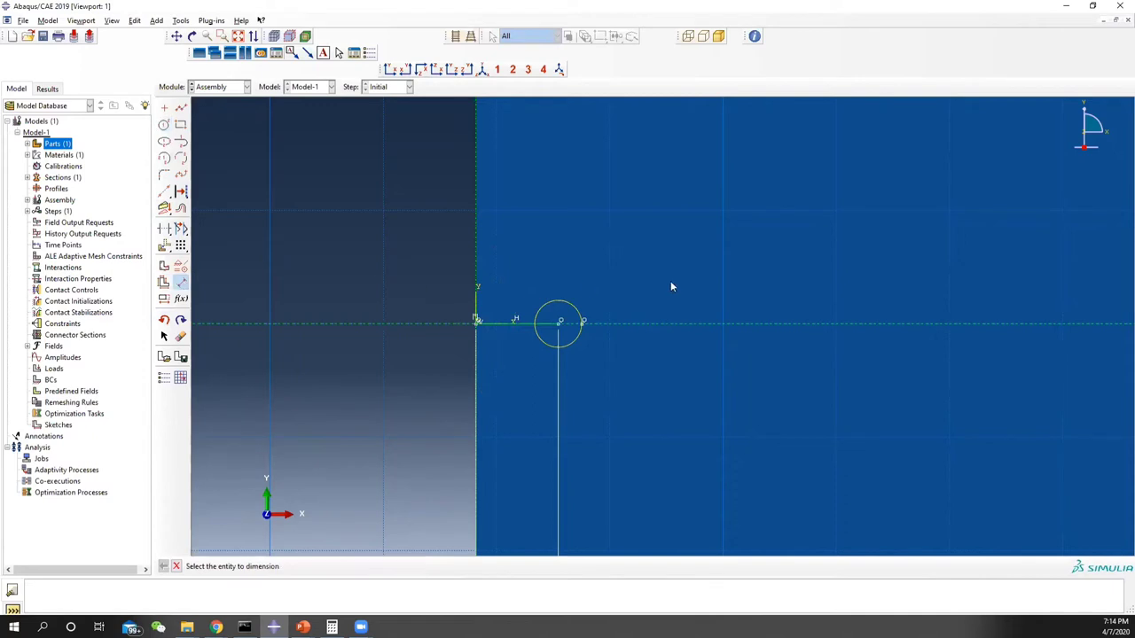
pyautogui.click(567, 302)
pyautogui.click(602, 256)
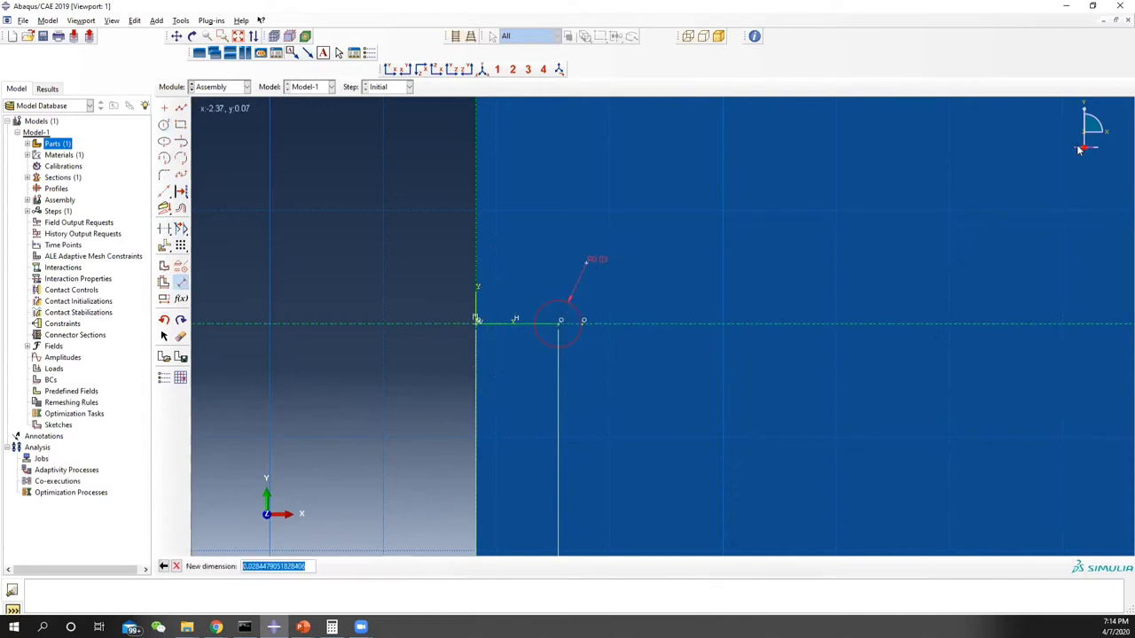
pyautogui.write('0.02')
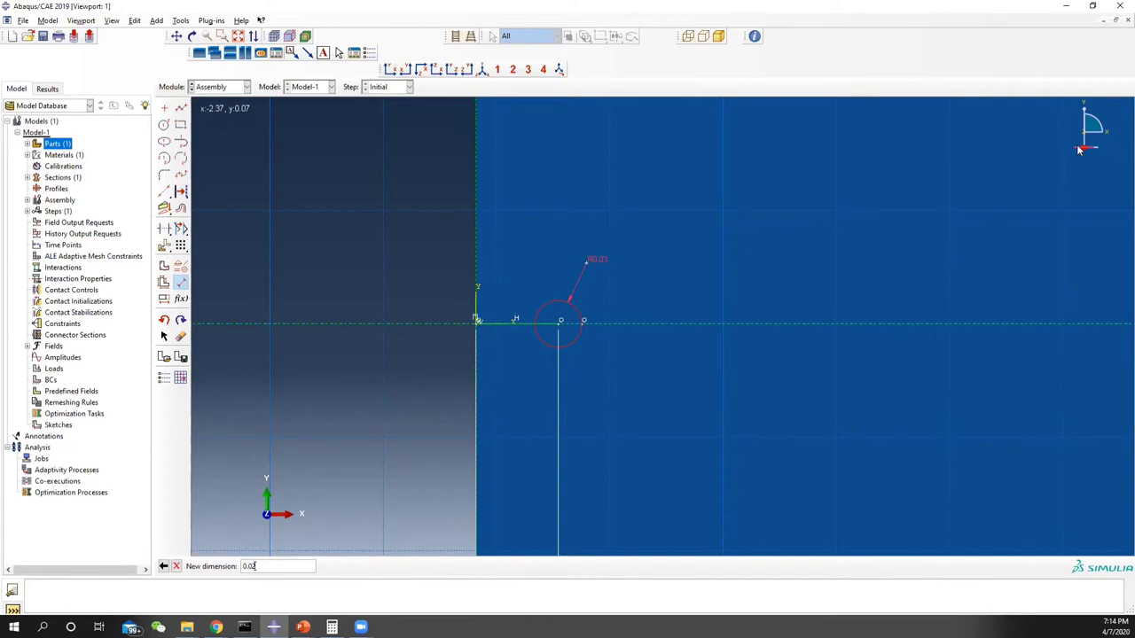
pyautogui.press('Return')
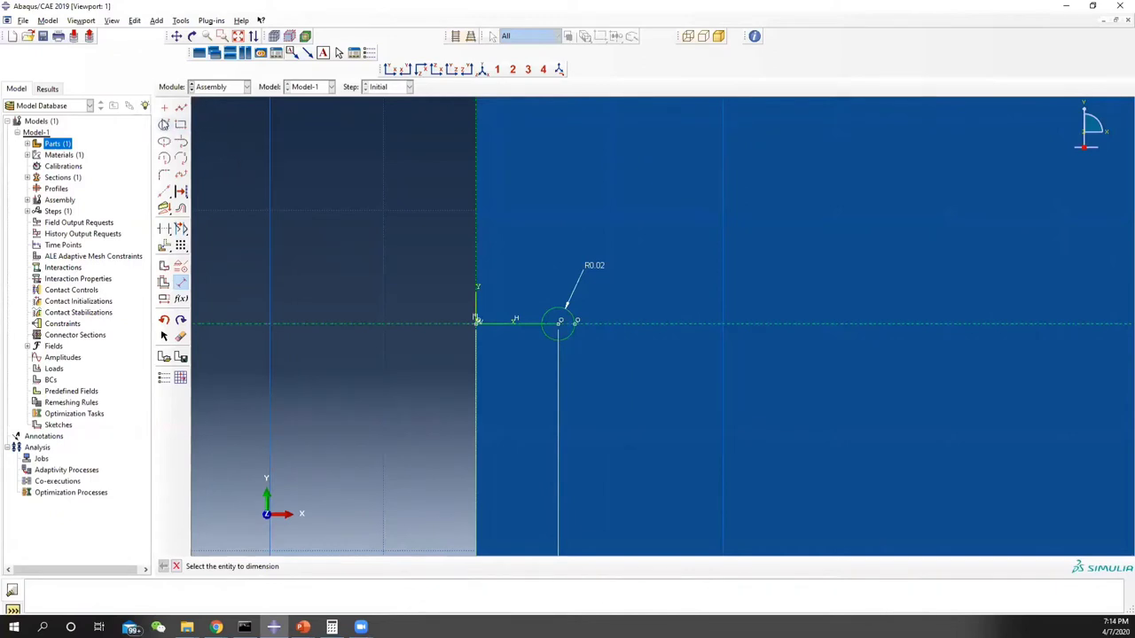
# Draw a second, larger concentric circle around the short line's inner end and dimension its radius to 0.04.
pyautogui.click(164, 125)
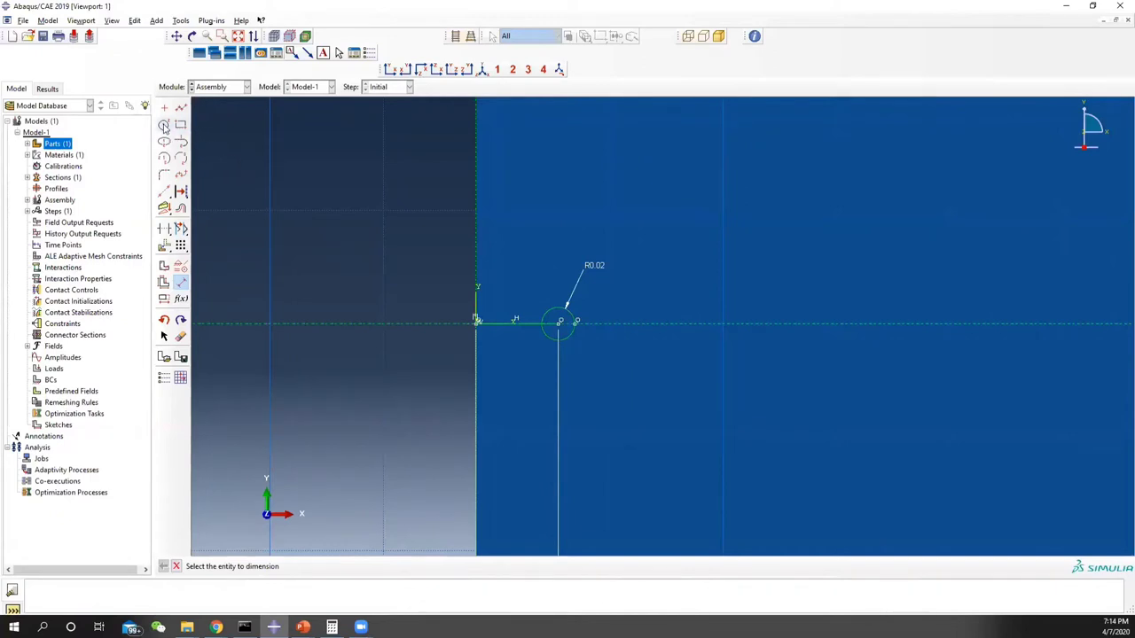
pyautogui.click(559, 324)
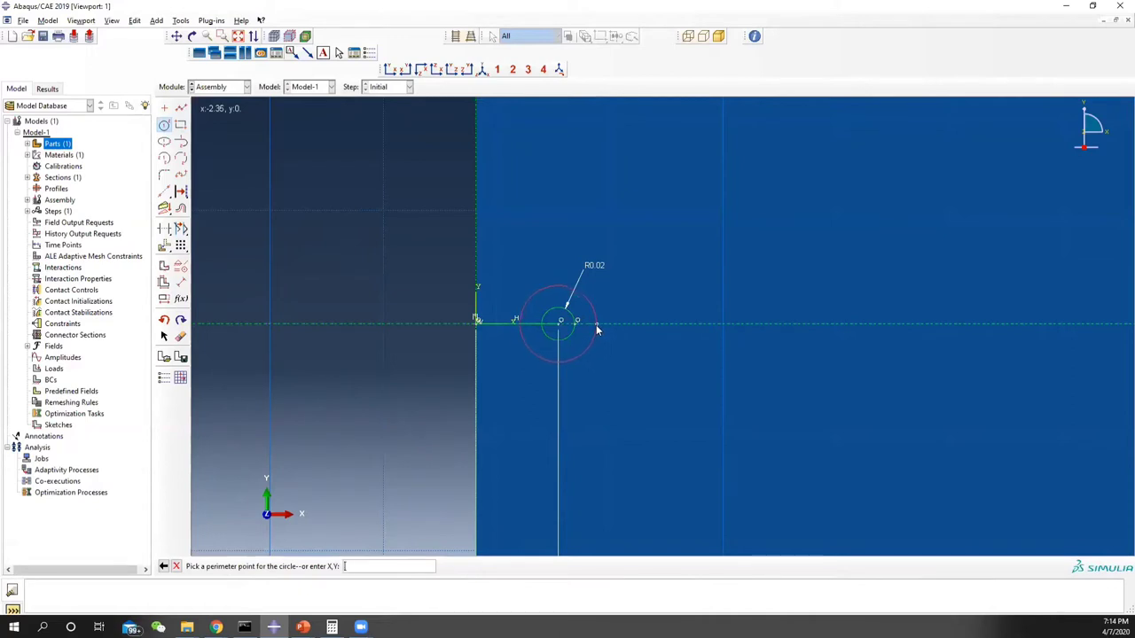
pyautogui.click(596, 330)
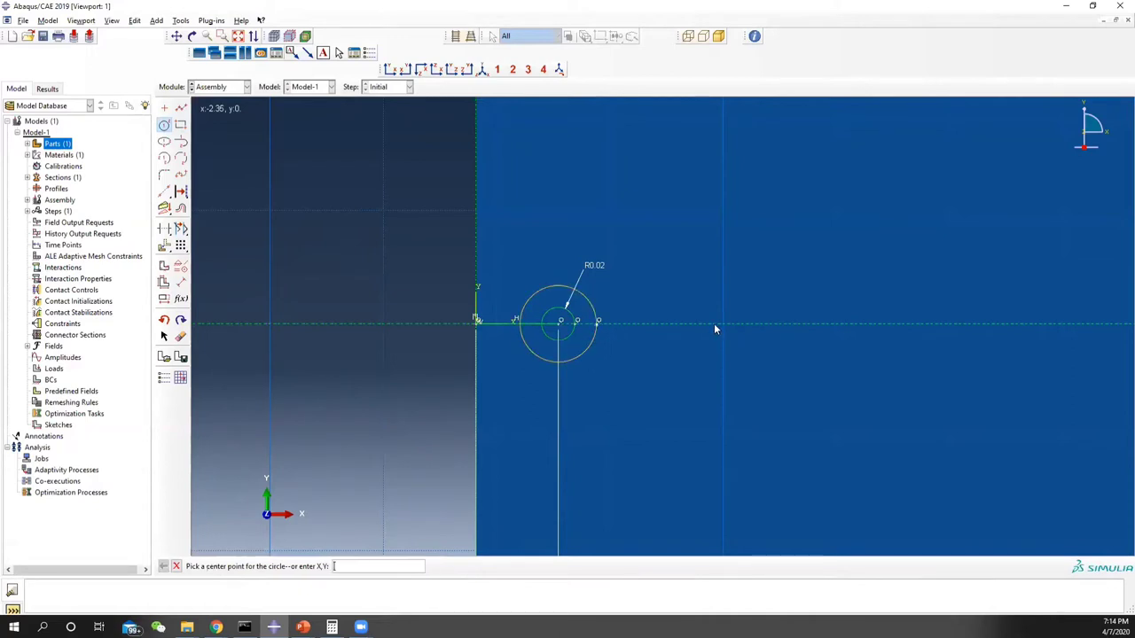
pyautogui.click(180, 282)
pyautogui.click(586, 296)
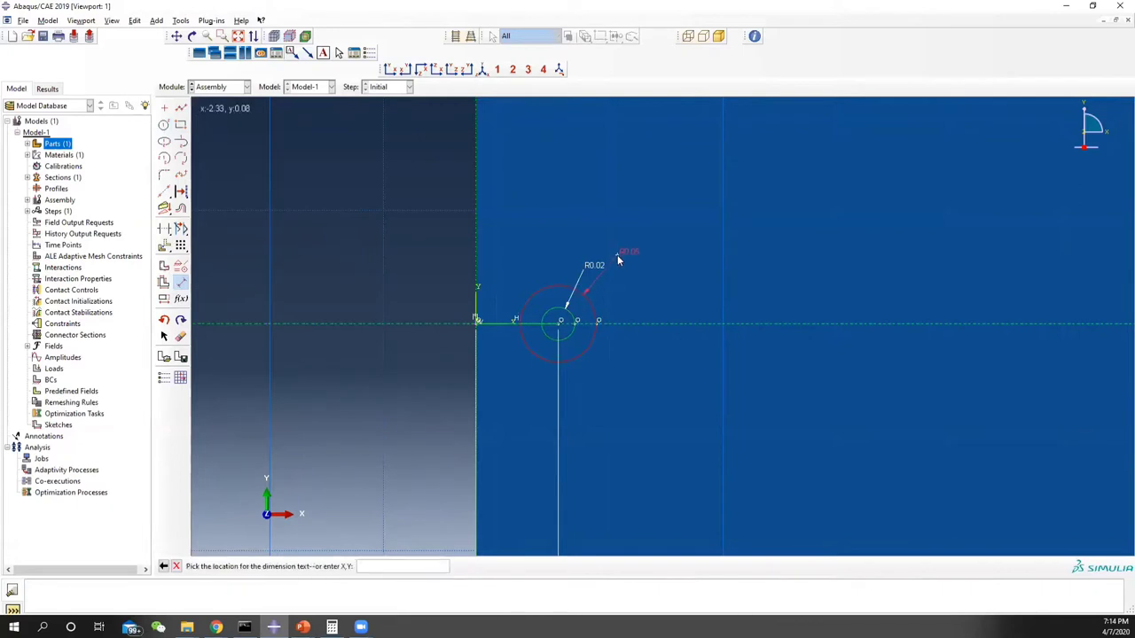
pyautogui.click(618, 259)
pyautogui.write('0.04')
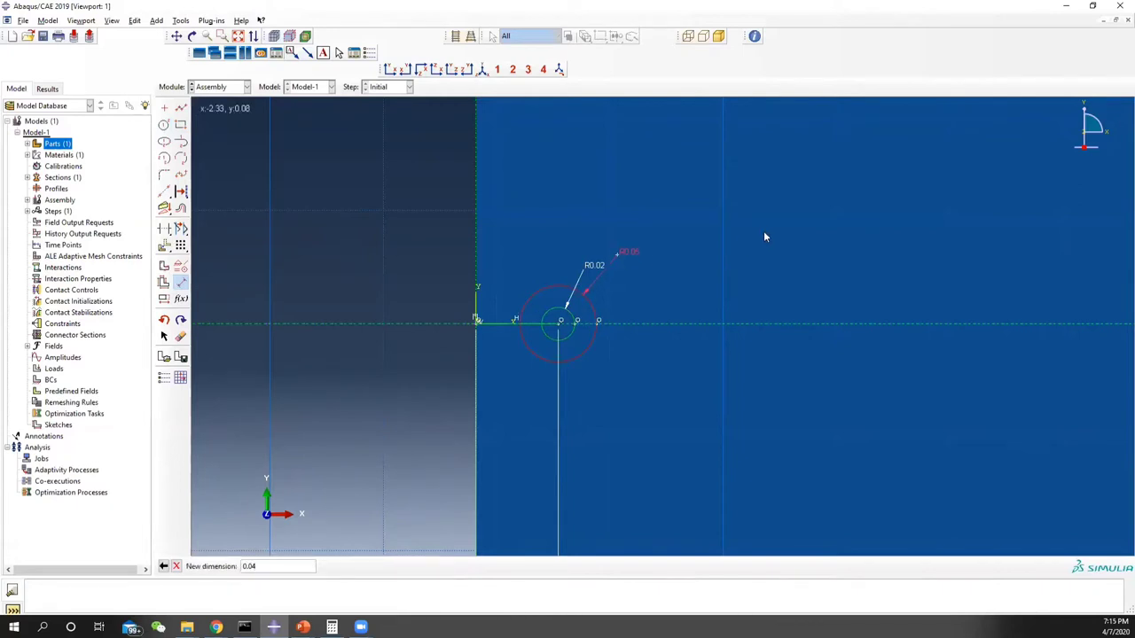
pyautogui.press('Return')
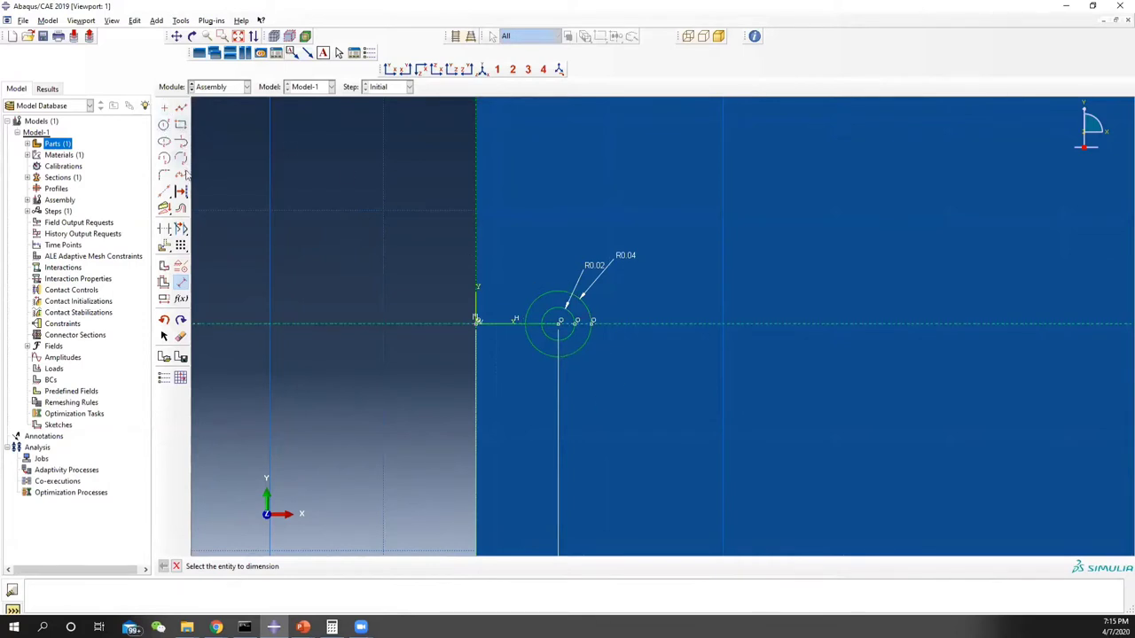
# Draw a rectangle about 0.18 wide enclosing both circles, with its left side on the plate's left edge.
pyautogui.click(181, 126)
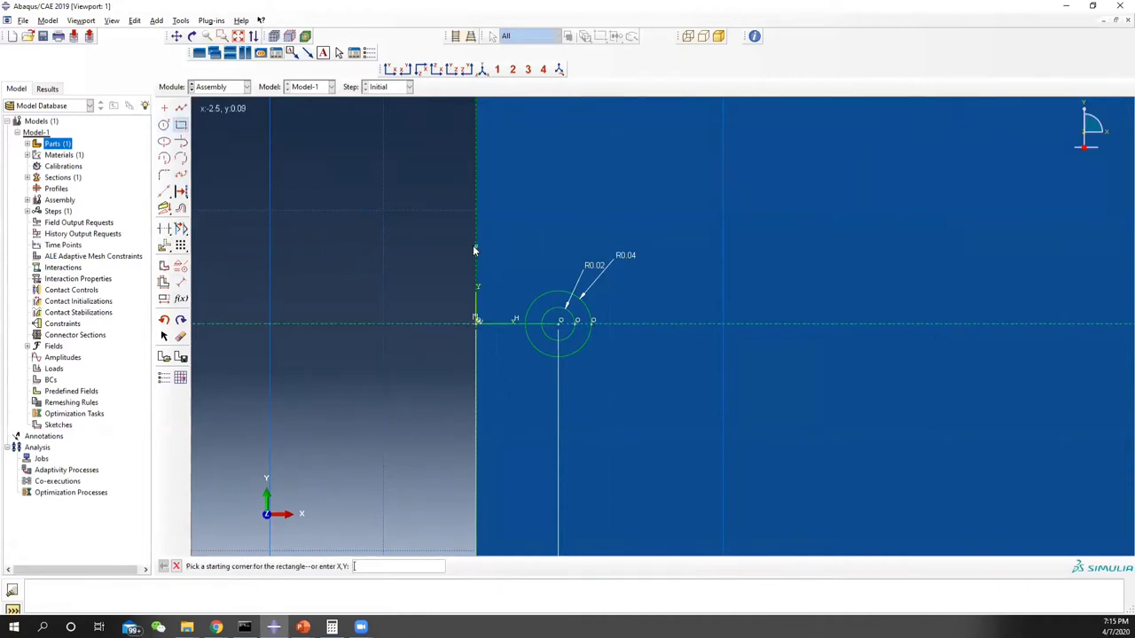
pyautogui.click(476, 274)
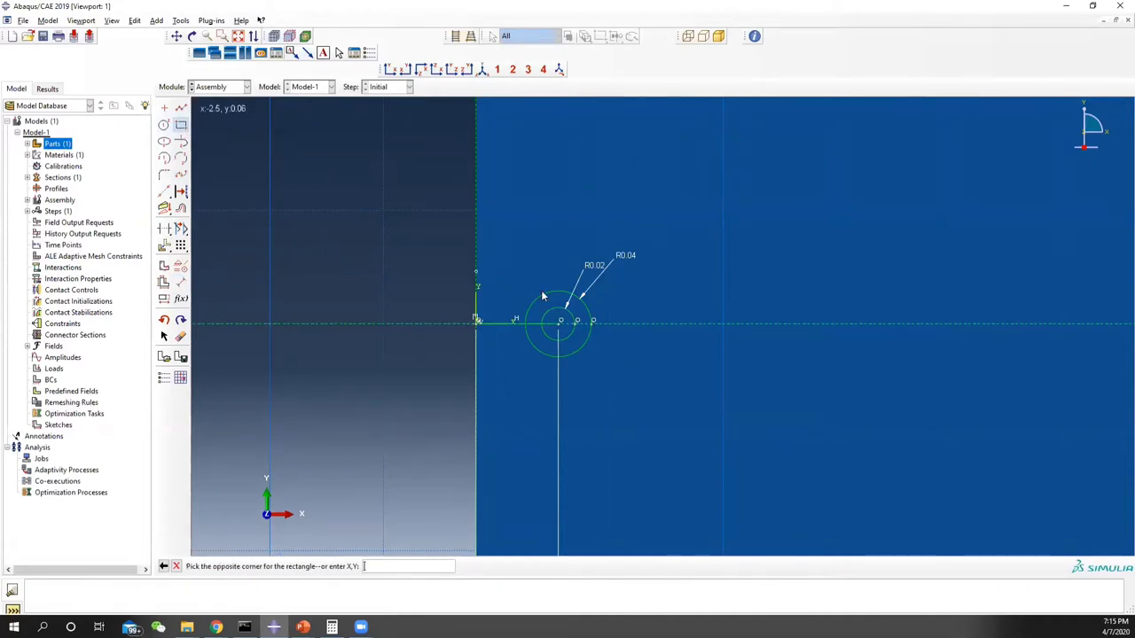
pyautogui.click(622, 372)
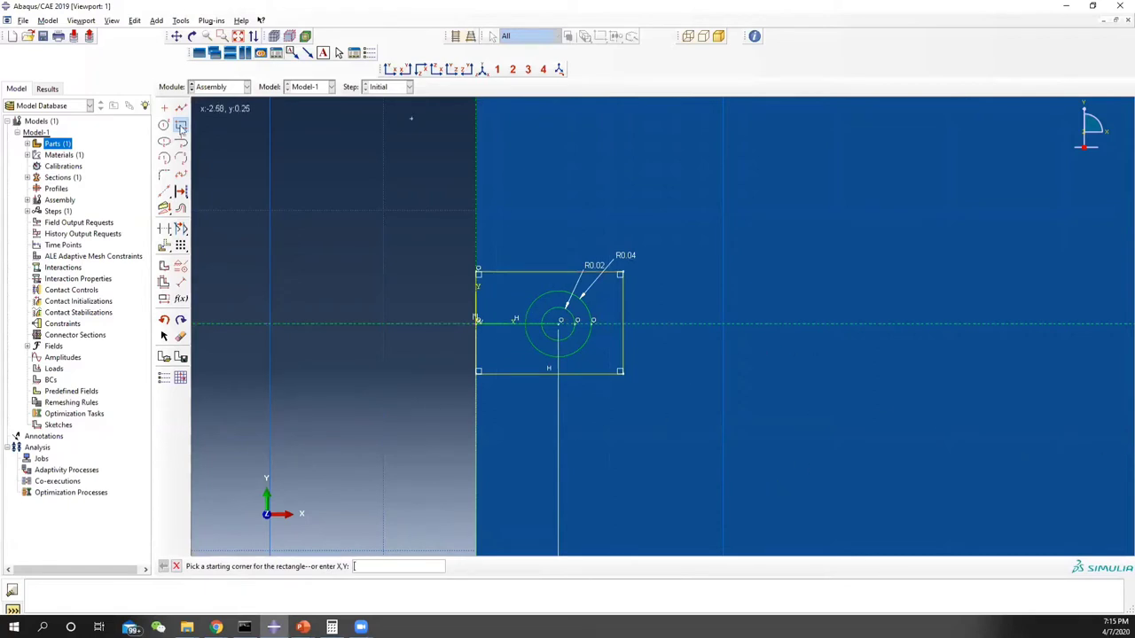
# Dimension the rectangle's top and bottom sides each 0.06 from the horizontal construction line.
pyautogui.click(509, 276)
pyautogui.click(603, 323)
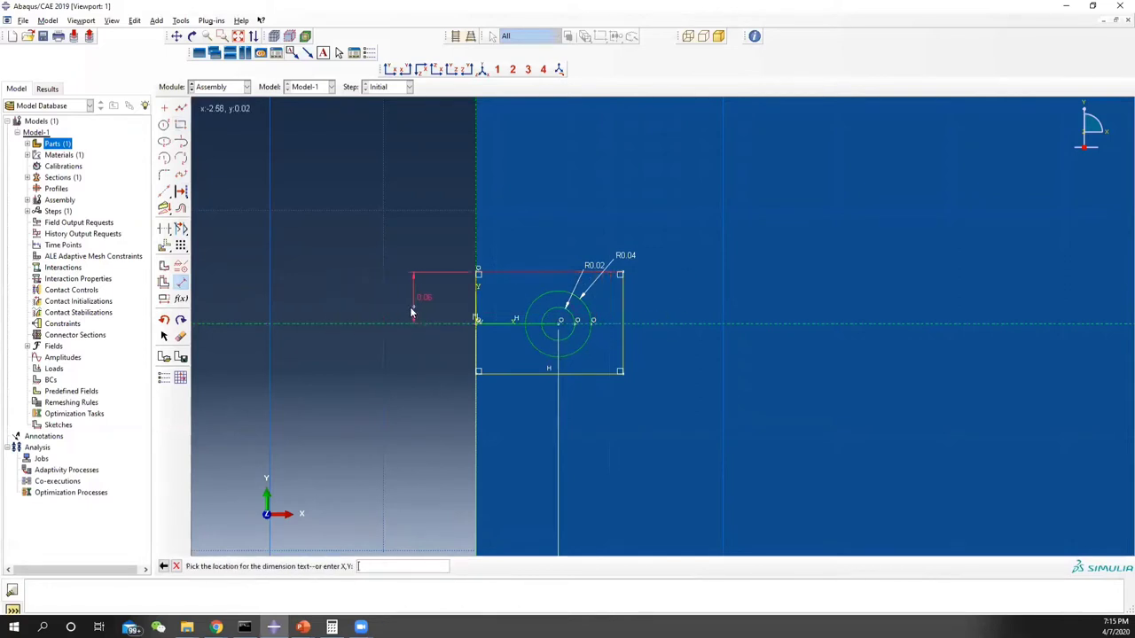
pyautogui.click(409, 307)
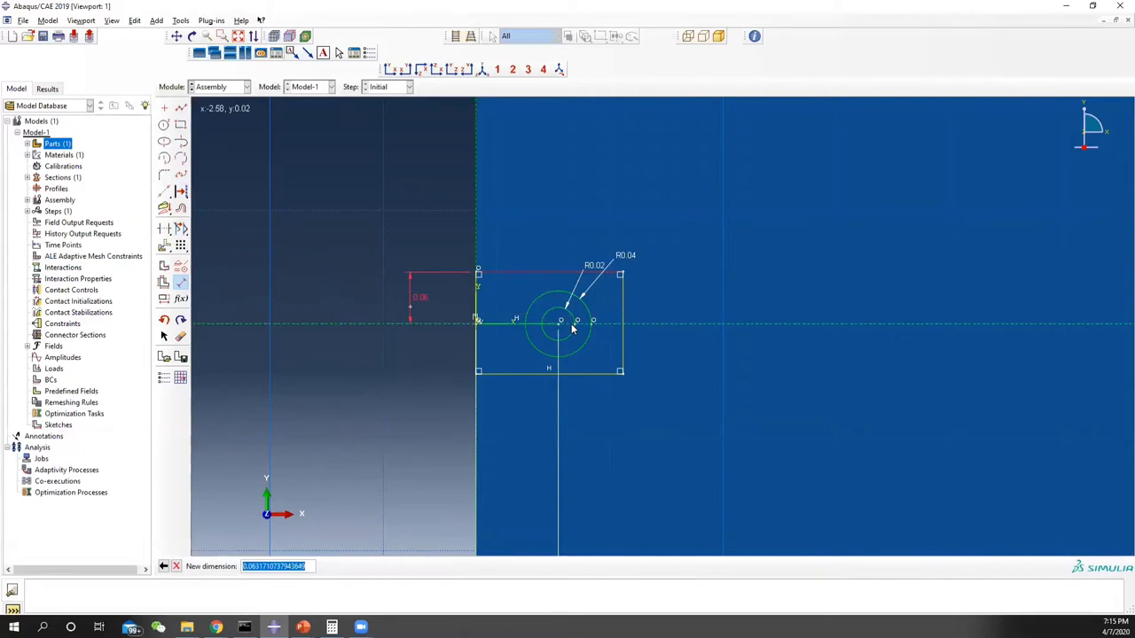
pyautogui.write('0.06')
pyautogui.press('Return')
pyautogui.click(586, 374)
pyautogui.click(607, 323)
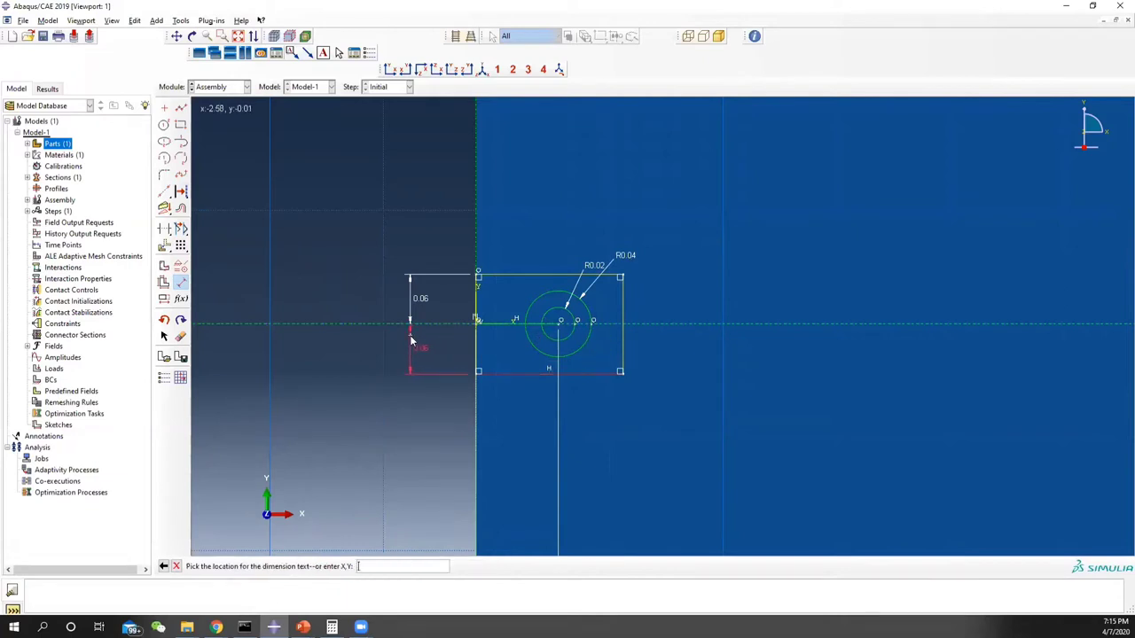
pyautogui.click(413, 344)
pyautogui.write('0.0')
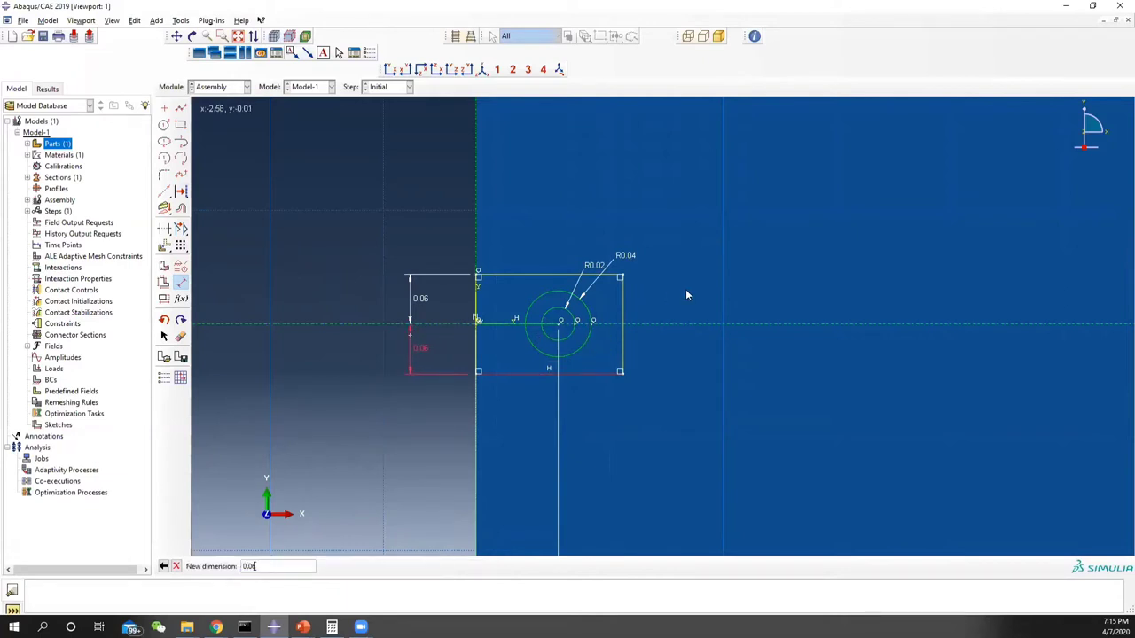
pyautogui.write('6')
pyautogui.press('Return')
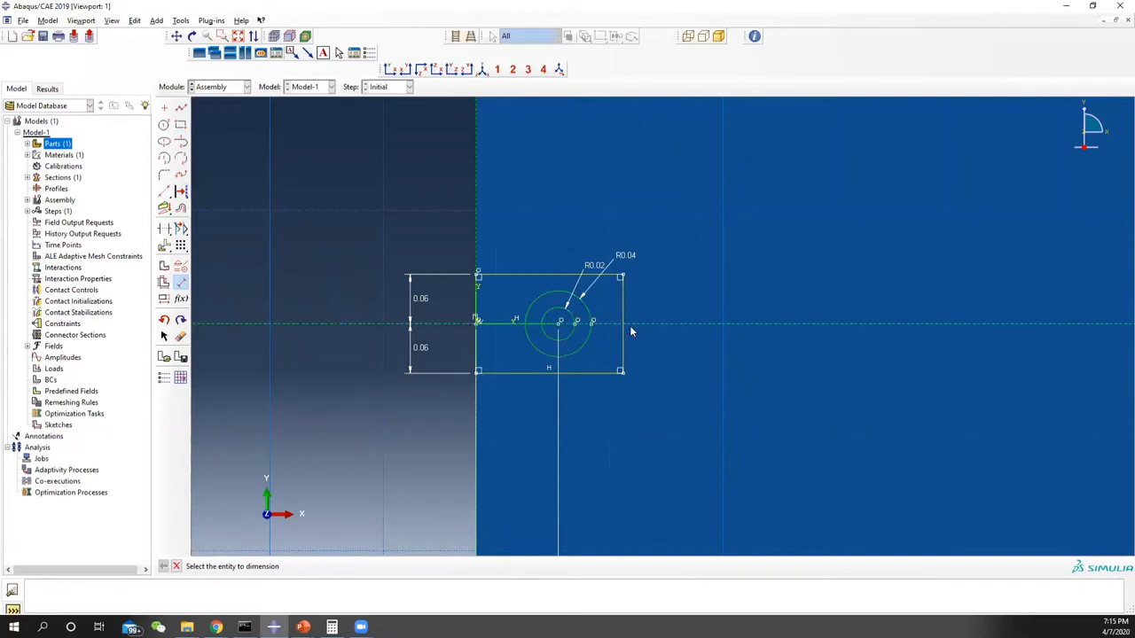
# Dimension the rectangle's width from the plate's left edge to its right side as 0.2.
pyautogui.click(624, 300)
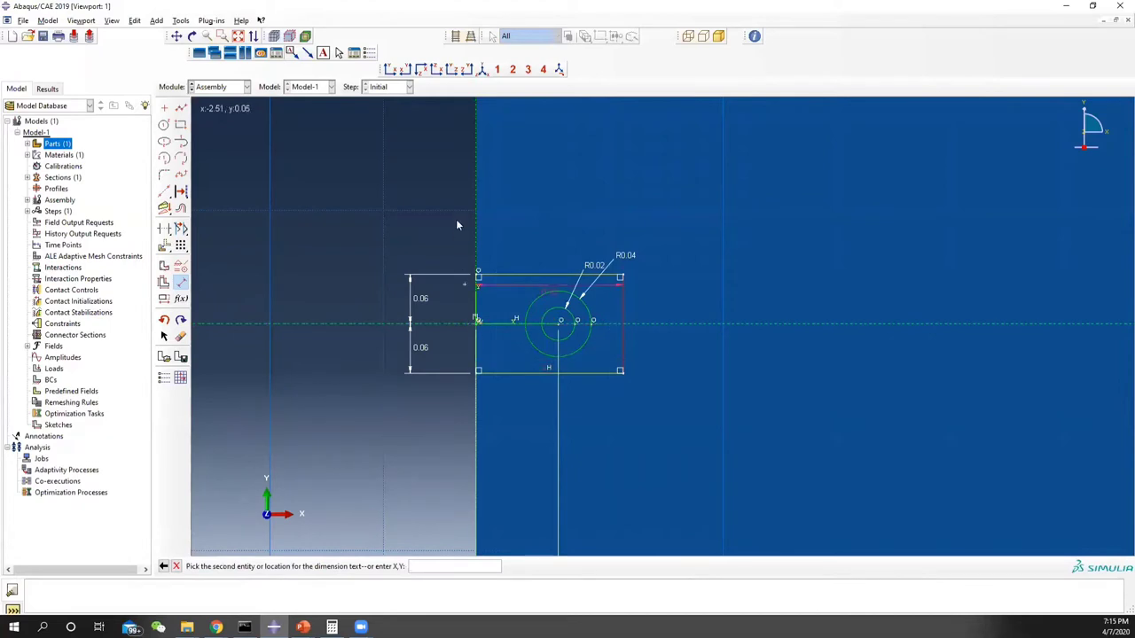
pyautogui.click(476, 332)
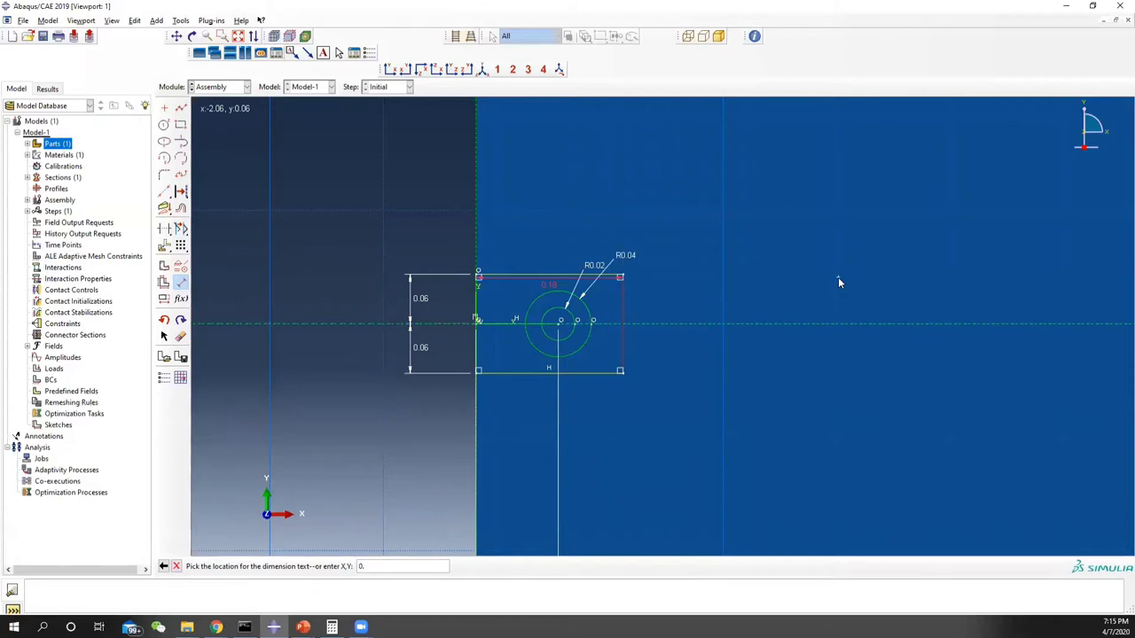
pyautogui.press('Return')
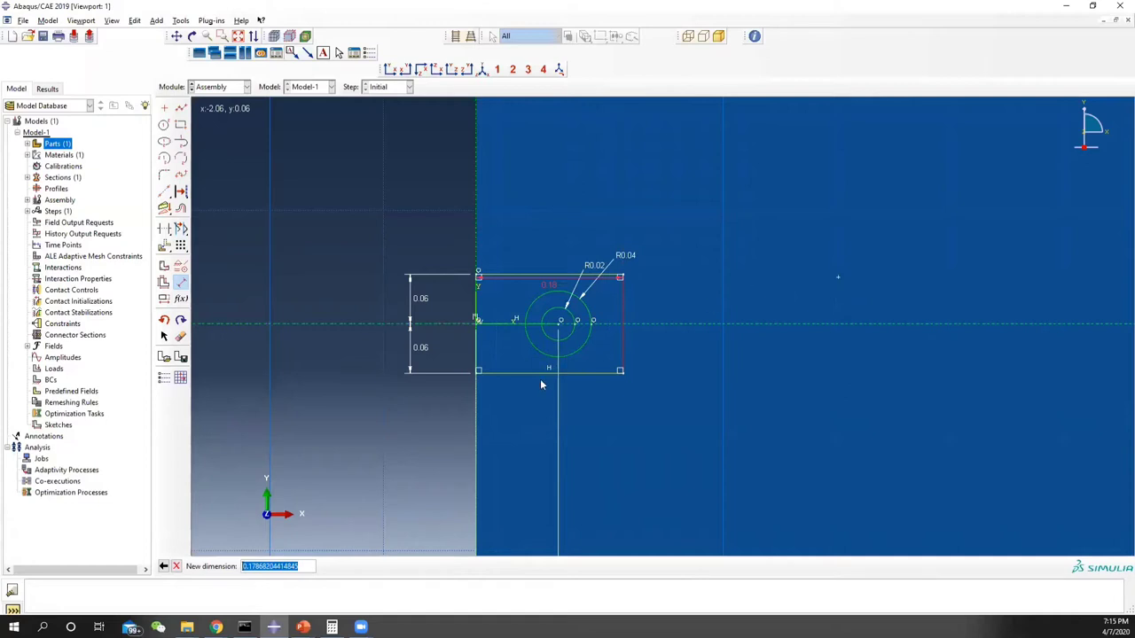
pyautogui.write('0.2')
pyautogui.press('Return')
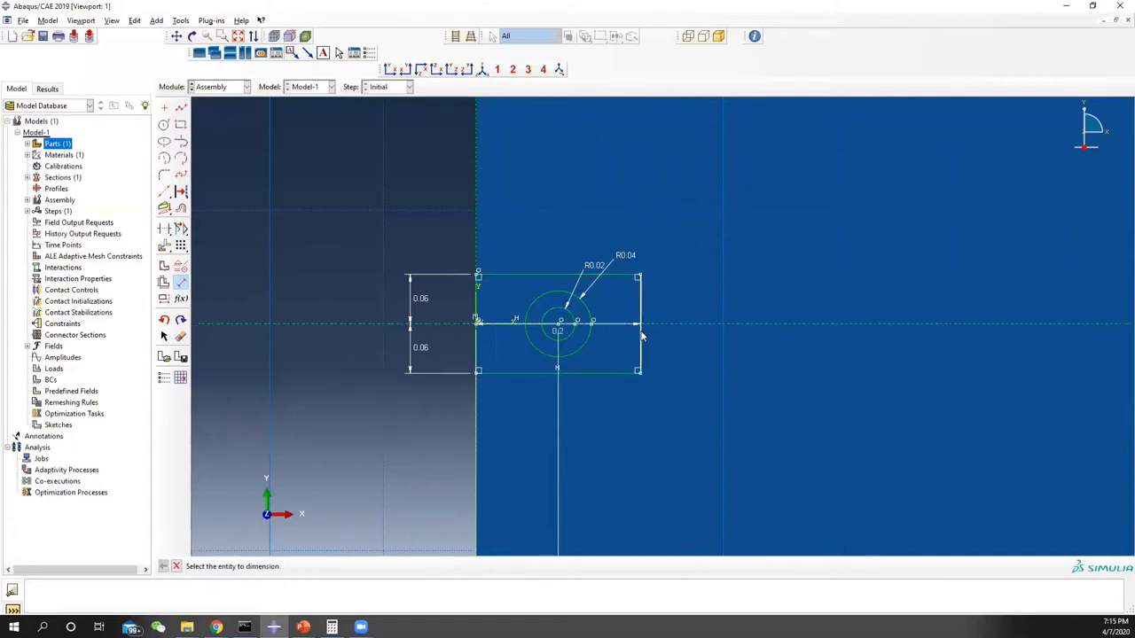
# Draw a vertical line from the rectangle's lower right corner down to the plate's bottom edge.
pyautogui.scroll(-6, 679, 381)
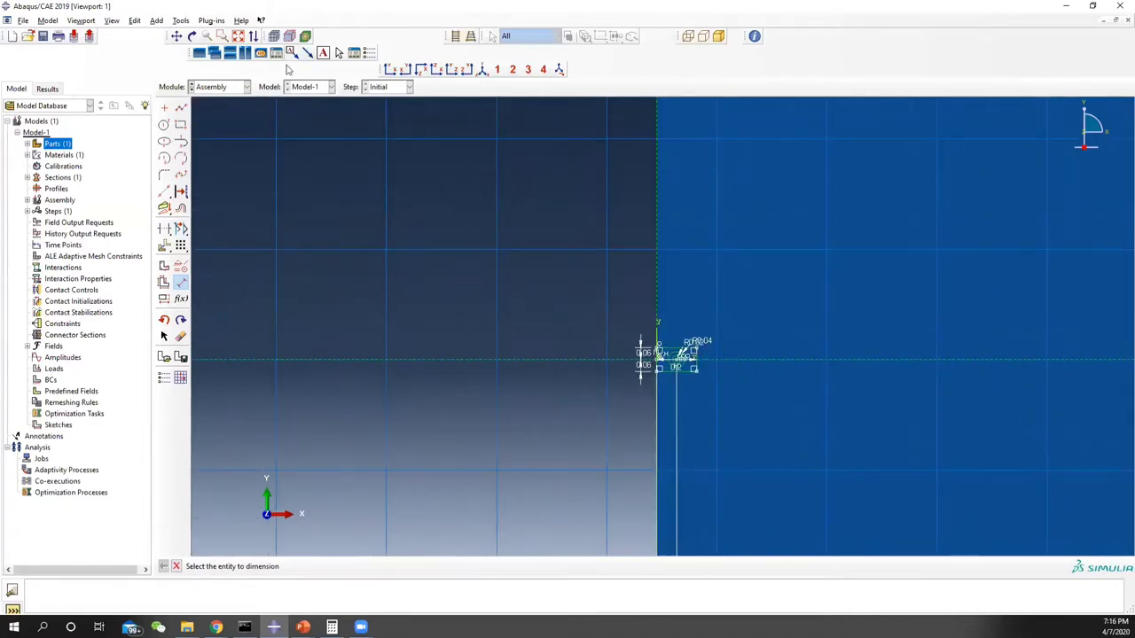
pyautogui.scroll(-3, 1036, 428)
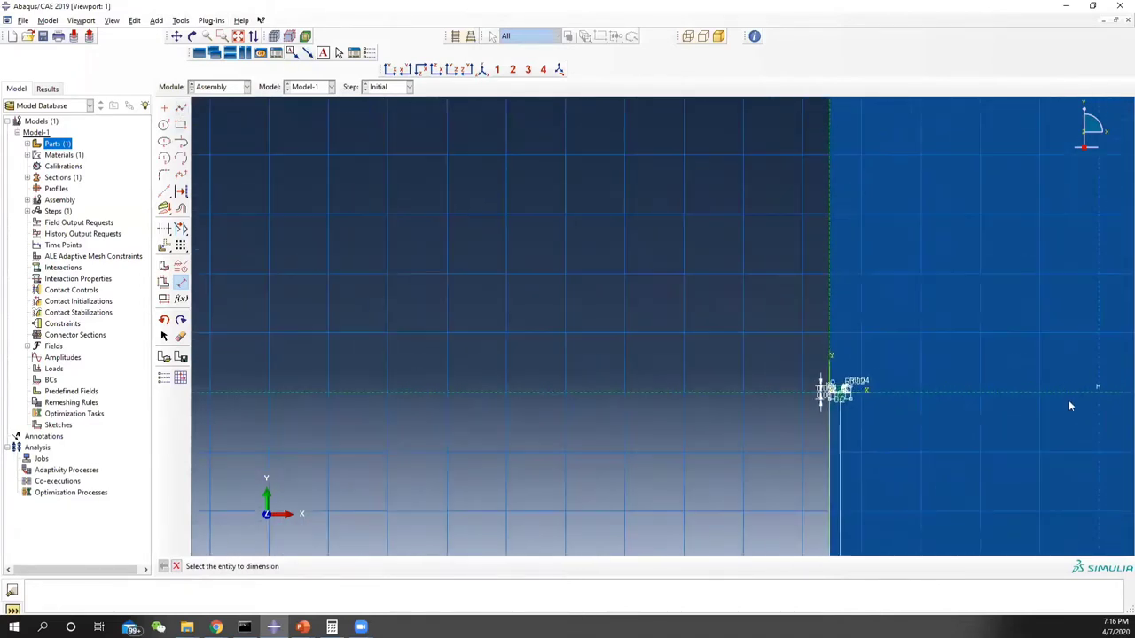
pyautogui.moveTo(1066, 403); pyautogui.dragTo(652, 400, button='middle')
pyautogui.scroll(-1, 653, 400)
pyautogui.scroll(-2, 632, 403)
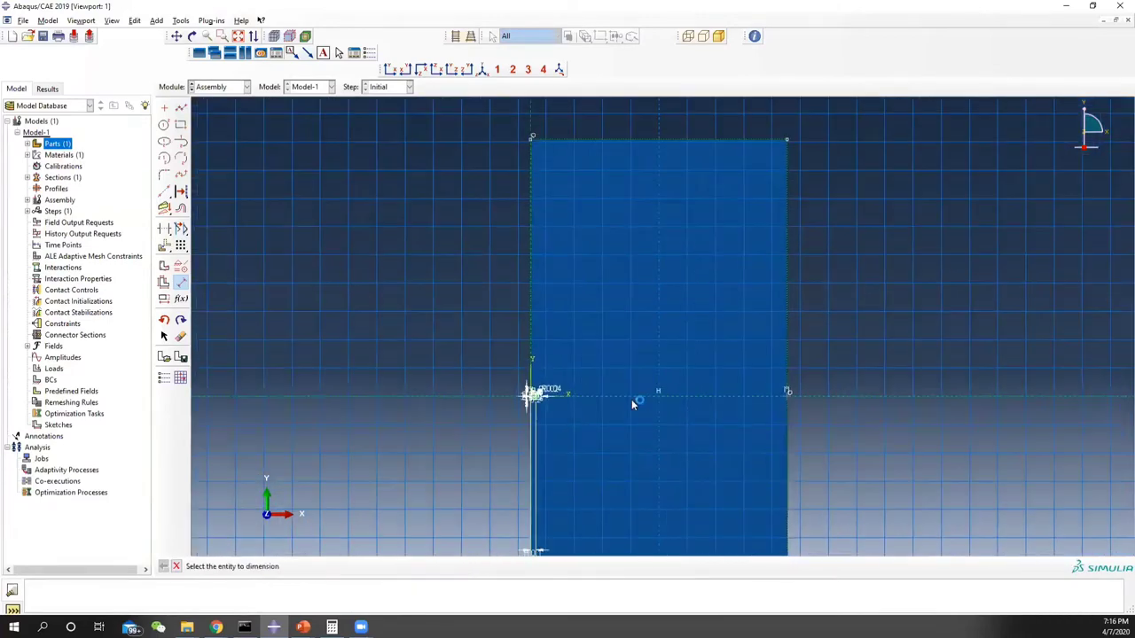
pyautogui.click(181, 108)
pyautogui.scroll(4, 536, 396)
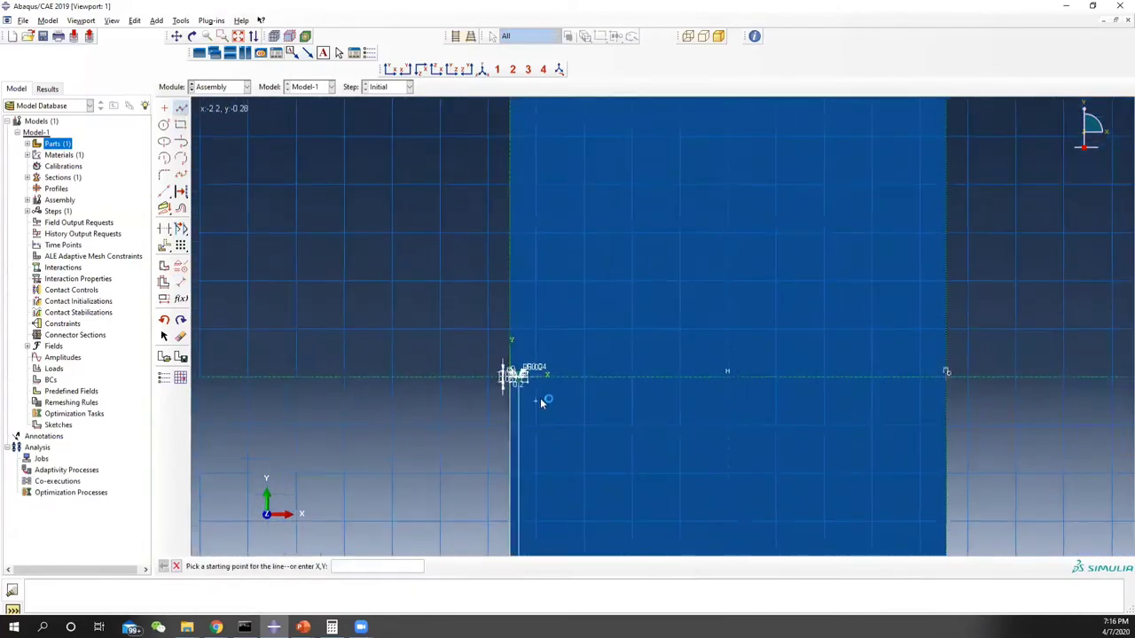
pyautogui.click(514, 370)
pyautogui.scroll(-2, 529, 524)
pyautogui.scroll(-1, 537, 523)
pyautogui.moveTo(540, 517)
pyautogui.keyDown('ctrl'); pyautogui.keyDown('alt'); pyautogui.mouseDown(button='middle')
pyautogui.moveTo(538, 274)
pyautogui.moveTo(519, 265)
pyautogui.mouseUp(button='middle'); pyautogui.keyUp('alt'); pyautogui.keyUp('ctrl')
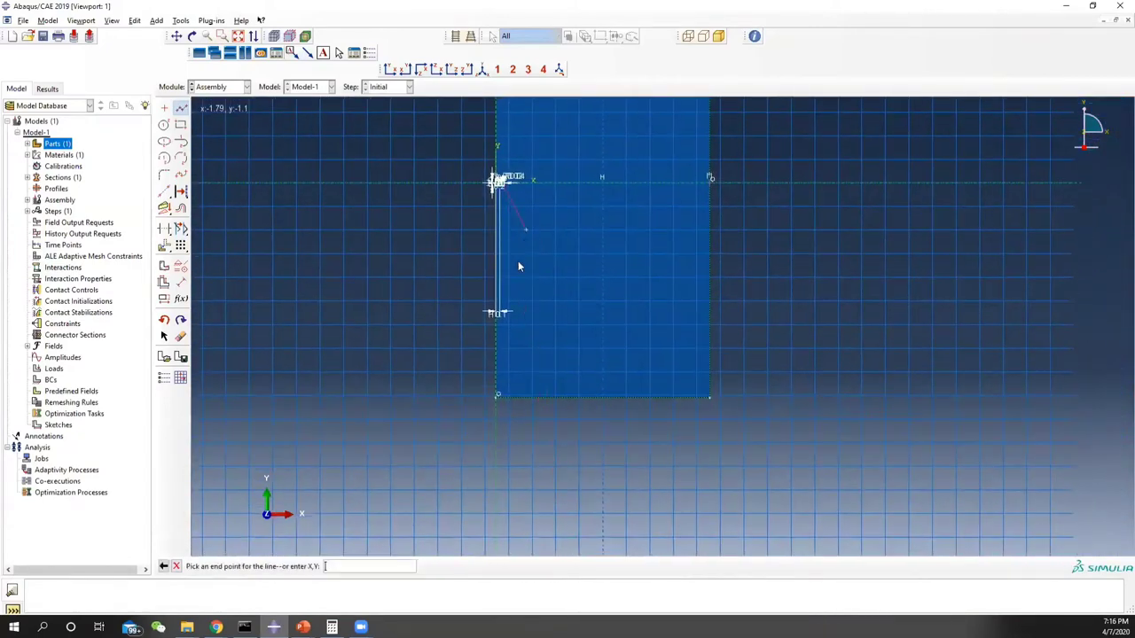
pyautogui.click(505, 397)
pyautogui.scroll(-1, 433, 233)
pyautogui.scroll(-1, 473, 234)
pyautogui.press('Escape')
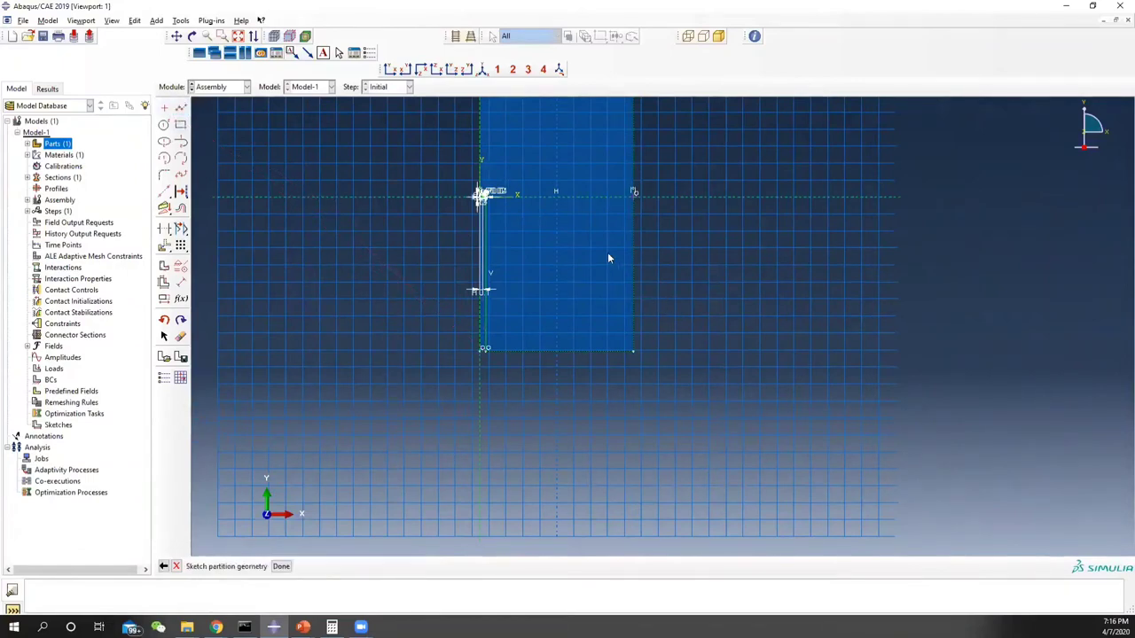
# Draw a vertical line from the rectangle's upper right corner up to the plate's top edge.
pyautogui.scroll(2, 607, 252)
pyautogui.keyDown('ctrl'); pyautogui.keyDown('alt'); pyautogui.moveTo(573, 220); pyautogui.dragTo(571, 425, button='middle'); pyautogui.keyUp('alt'); pyautogui.keyUp('ctrl')
pyautogui.scroll(1, 560, 409)
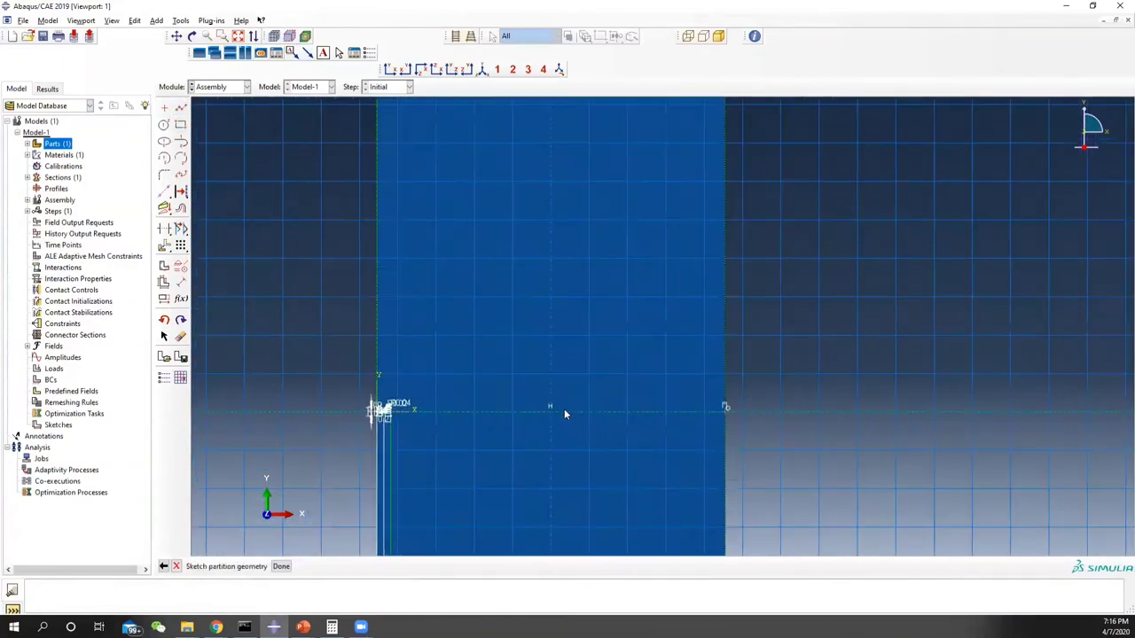
pyautogui.scroll(2, 532, 412)
pyautogui.click(180, 107)
pyautogui.scroll(2, 297, 443)
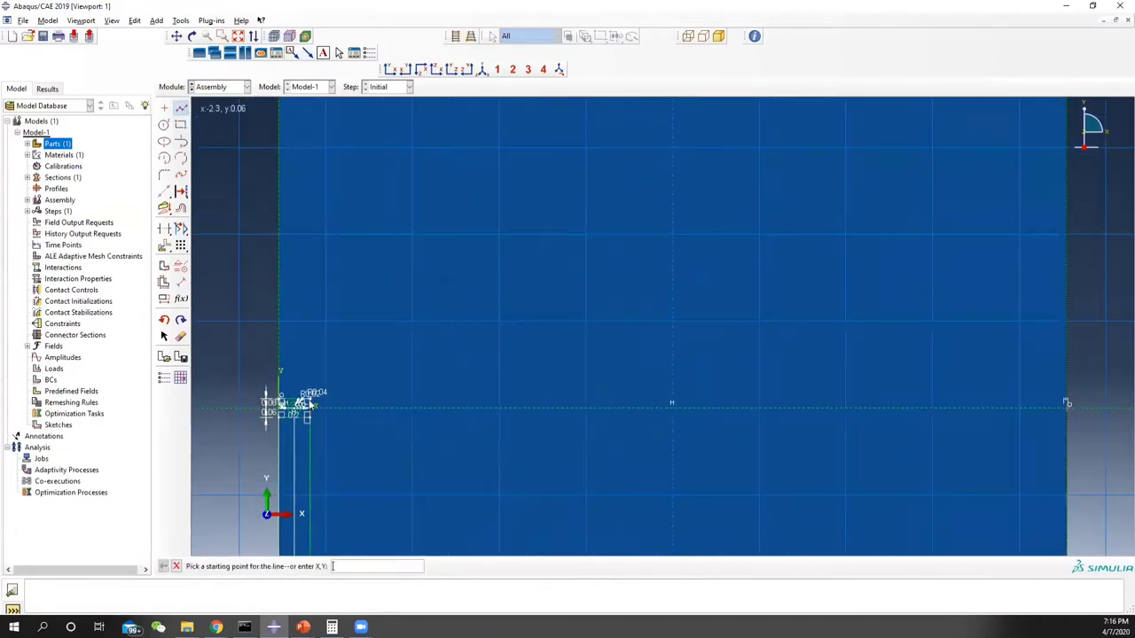
pyautogui.click(310, 404)
pyautogui.scroll(-8, 337, 292)
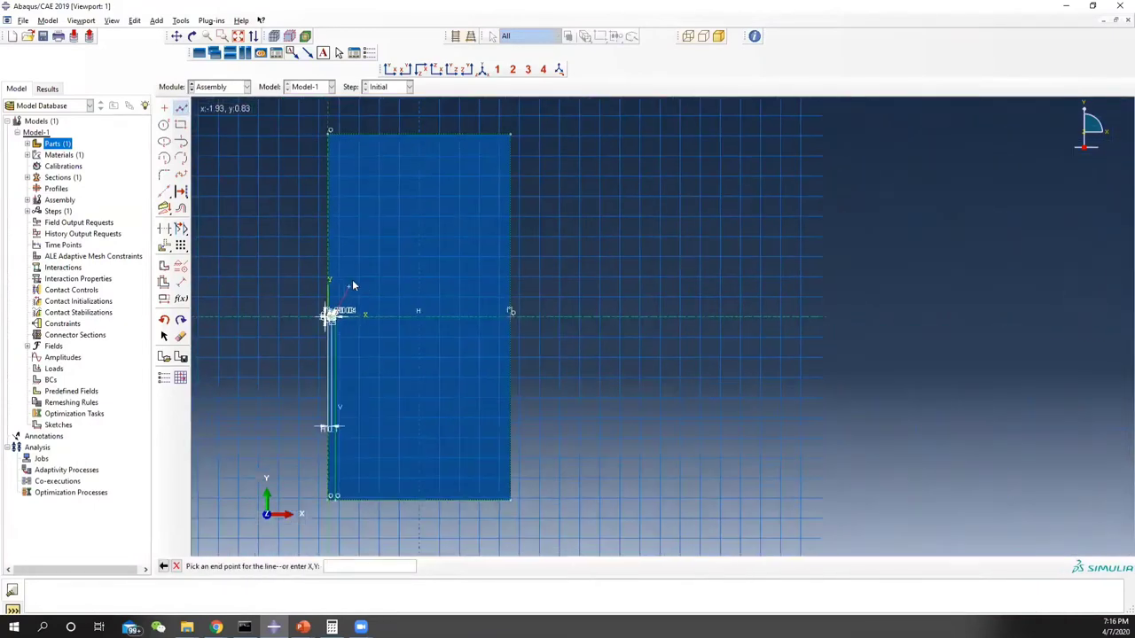
pyautogui.keyDown('ctrl'); pyautogui.keyDown('alt'); pyautogui.moveTo(366, 206); pyautogui.dragTo(400, 396, button='middle'); pyautogui.keyUp('alt'); pyautogui.keyUp('ctrl')
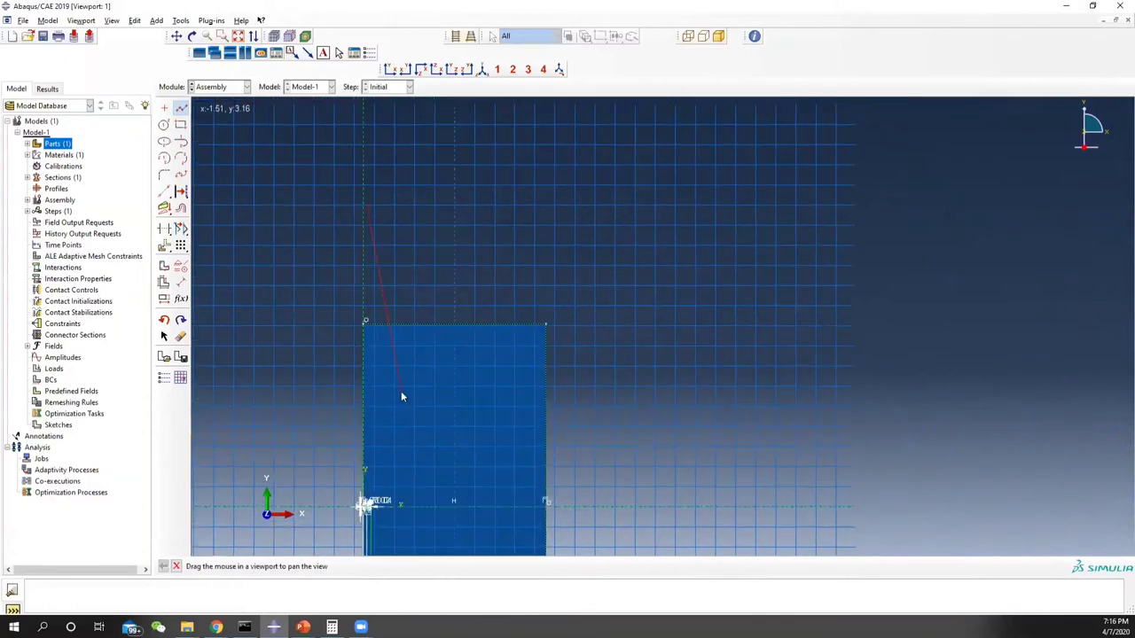
pyautogui.click(372, 326)
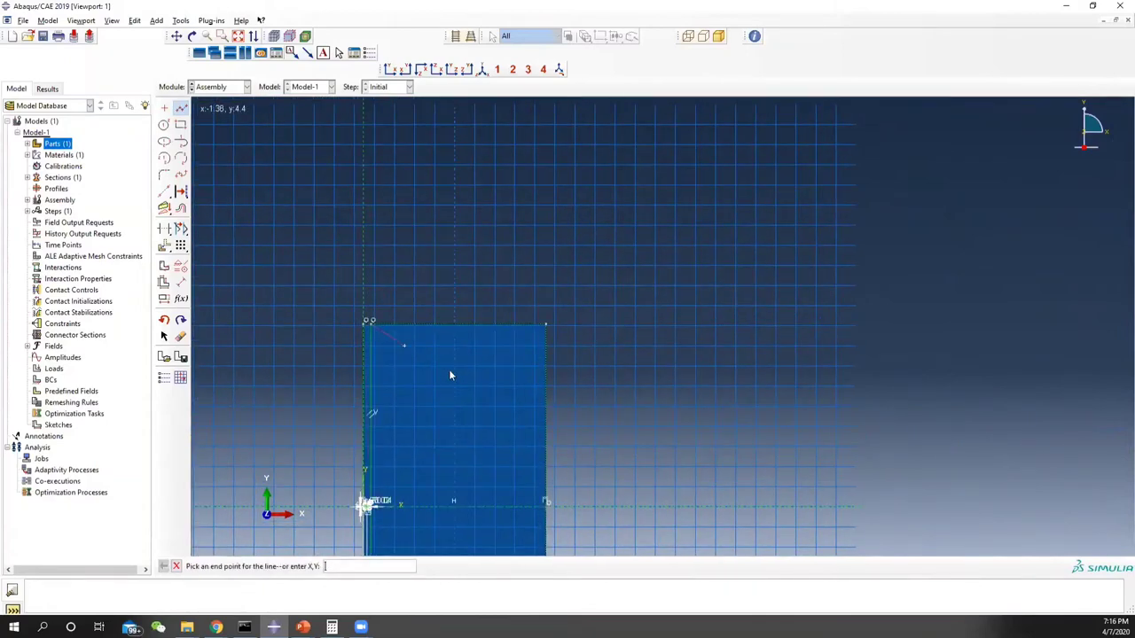
pyautogui.click(177, 566)
pyautogui.scroll(3, 412, 326)
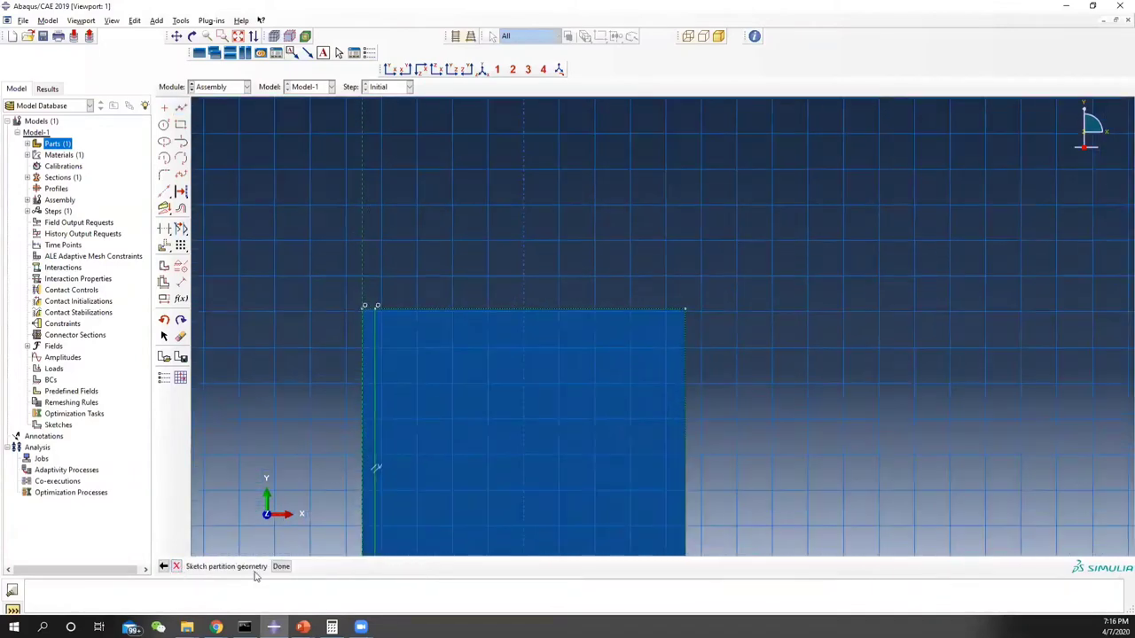
# Finish the partition sketch to split the plate's face along the sketched geometry.
pyautogui.click(281, 566)
pyautogui.scroll(5, 611, 332)
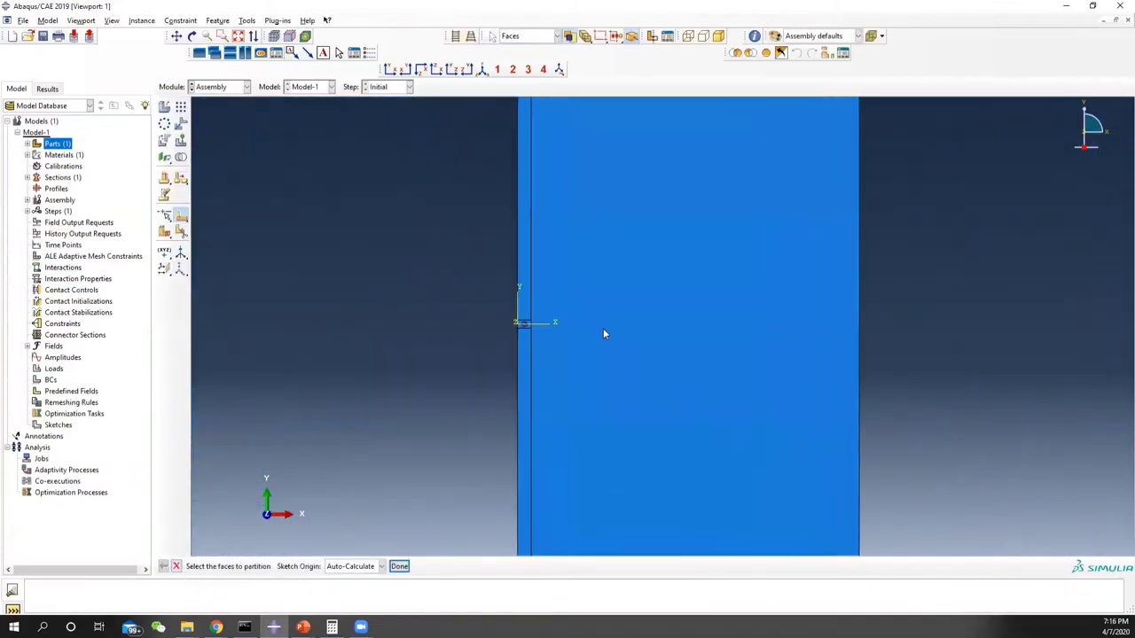
pyautogui.scroll(3, 469, 342)
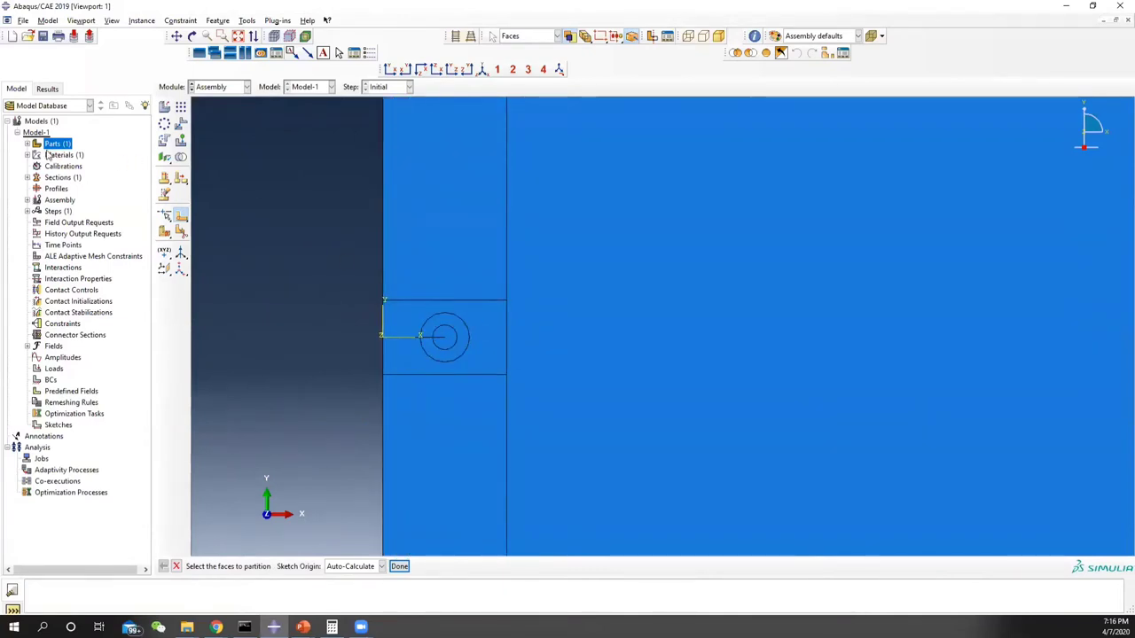
# Reopen the section sketch of the assembly's face partition for editing.
pyautogui.click(28, 200)
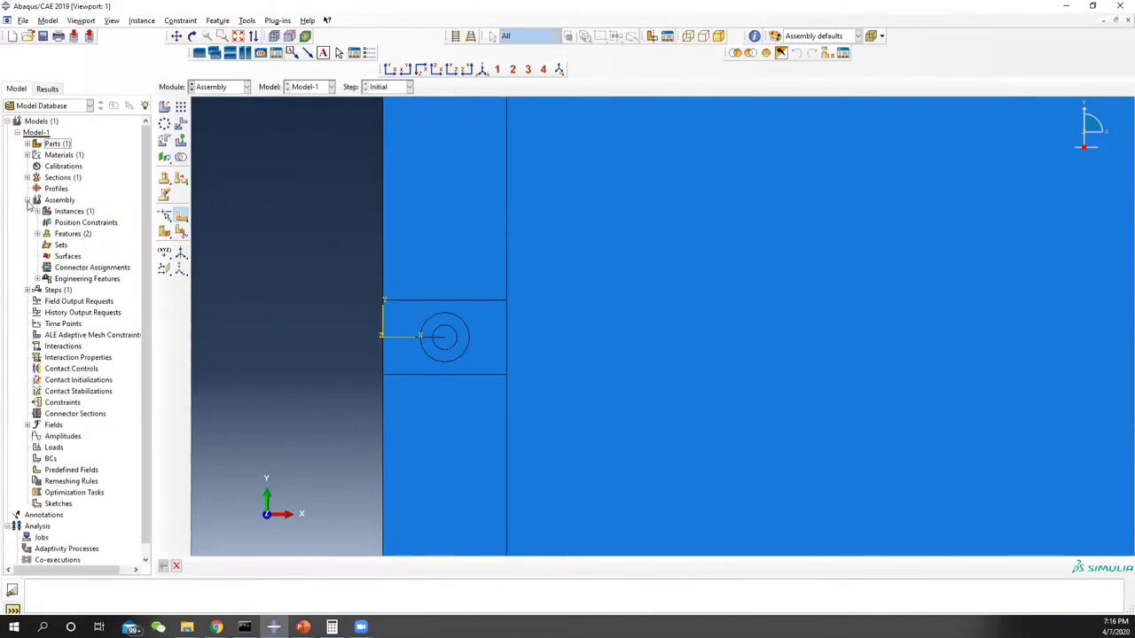
pyautogui.click(36, 233)
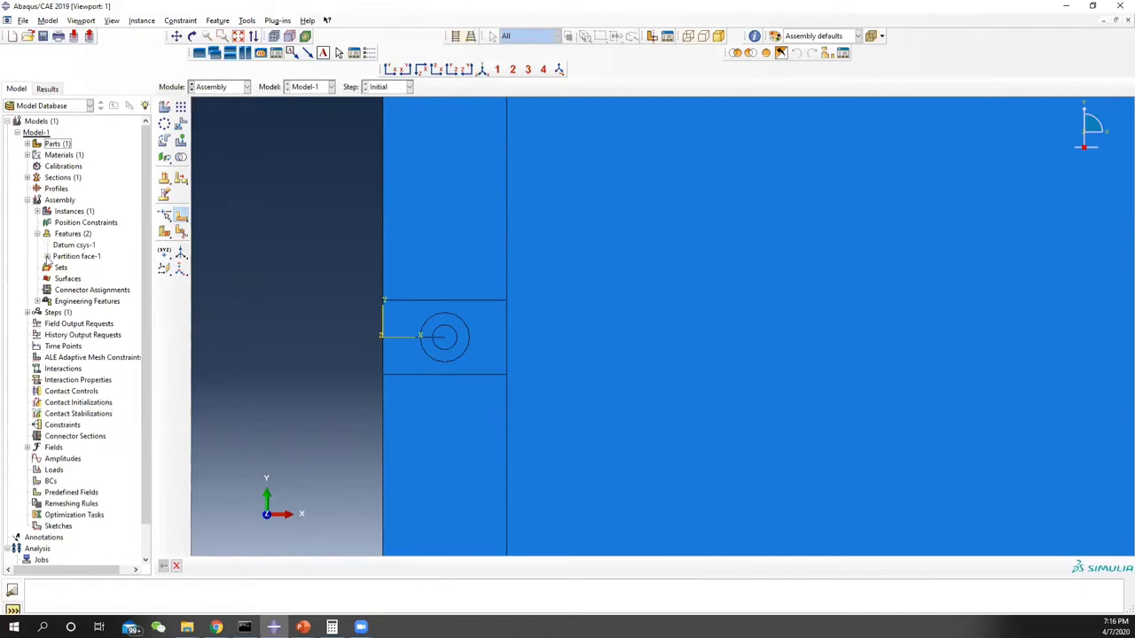
pyautogui.click(47, 256)
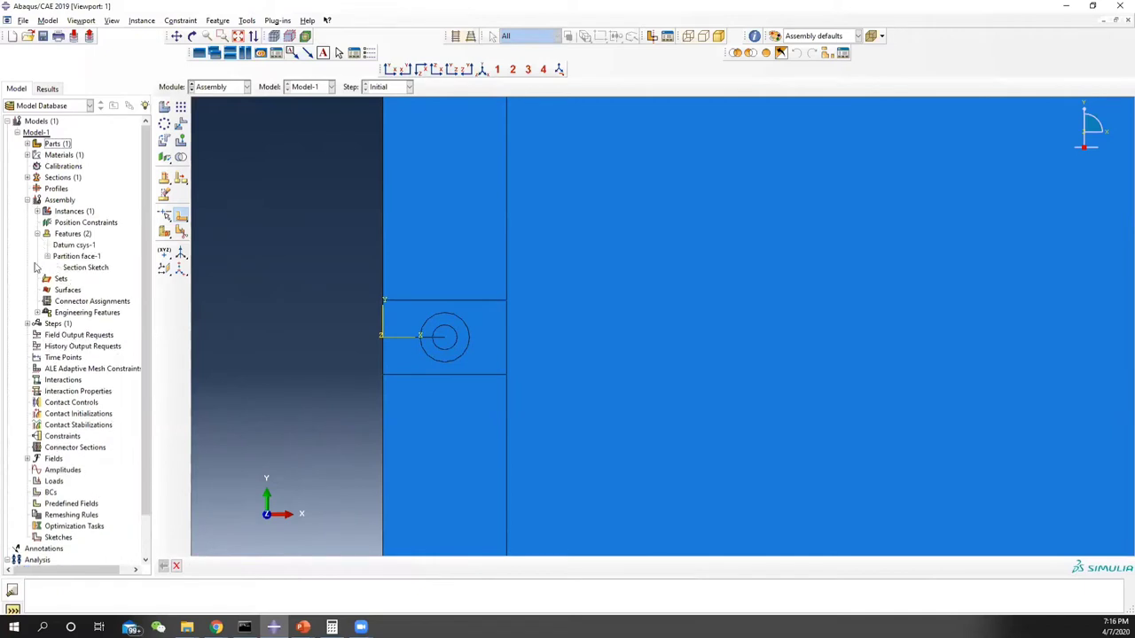
pyautogui.click(84, 267)
pyautogui.rightClick(85, 268)
pyautogui.click(106, 284)
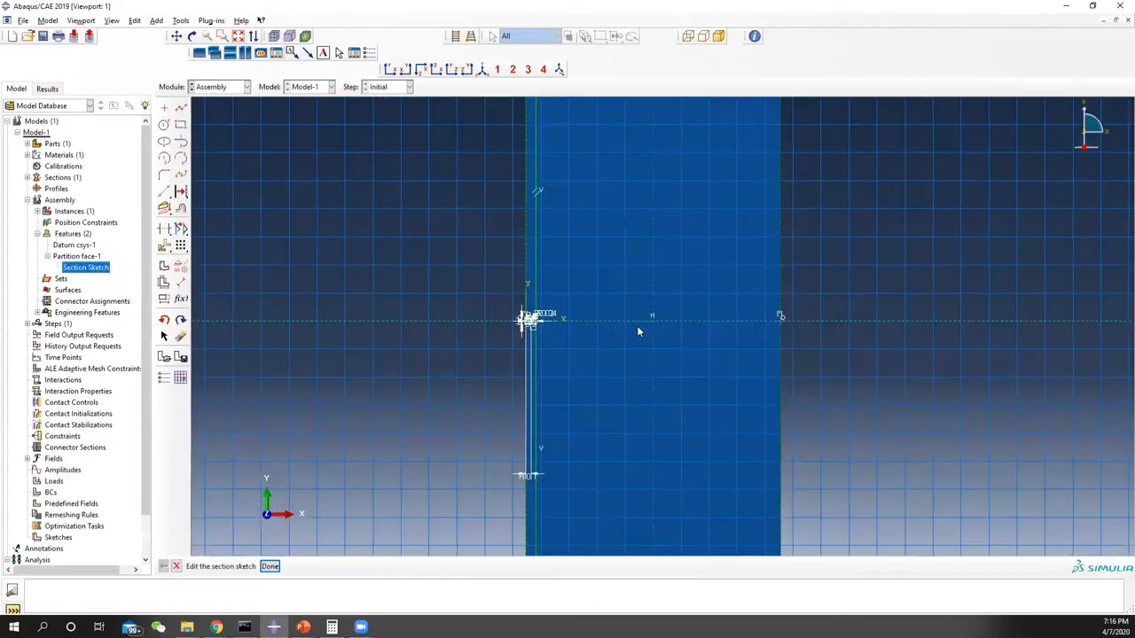
# Draw a horizontal line from the circles' centre to the middle of the rectangle's right side.
pyautogui.scroll(5, 606, 331)
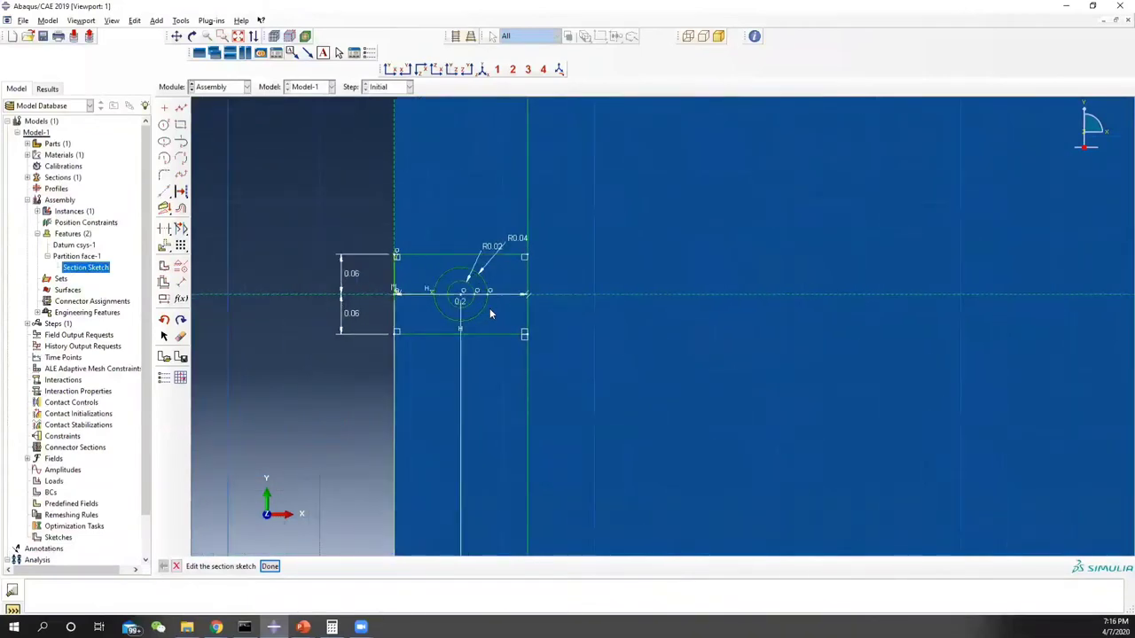
pyautogui.scroll(5, 478, 306)
pyautogui.click(180, 108)
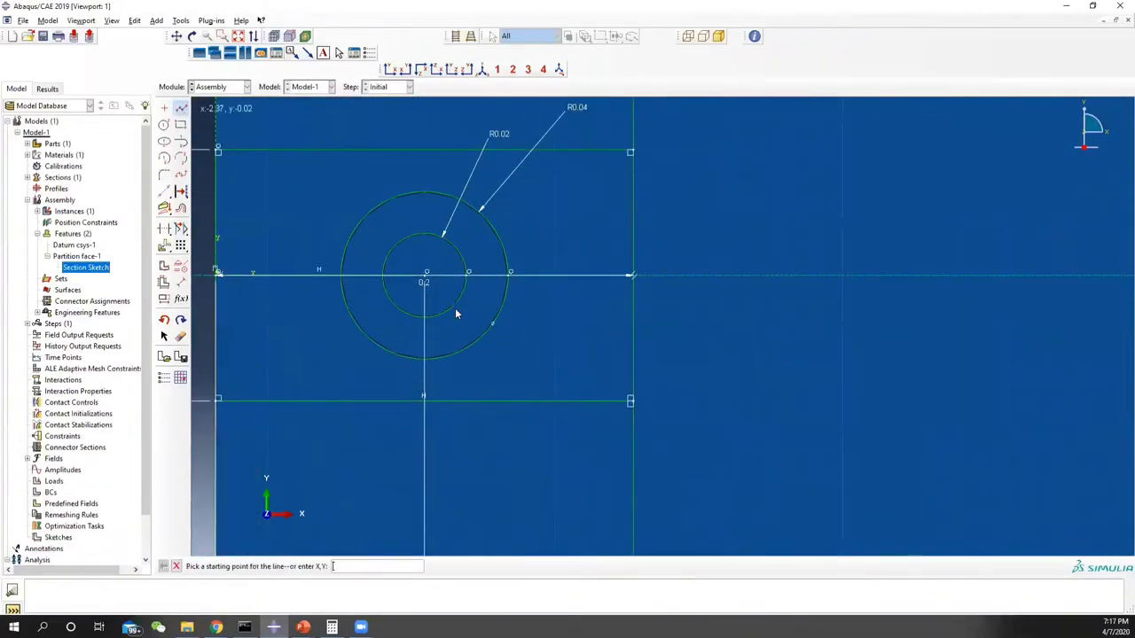
pyautogui.click(425, 276)
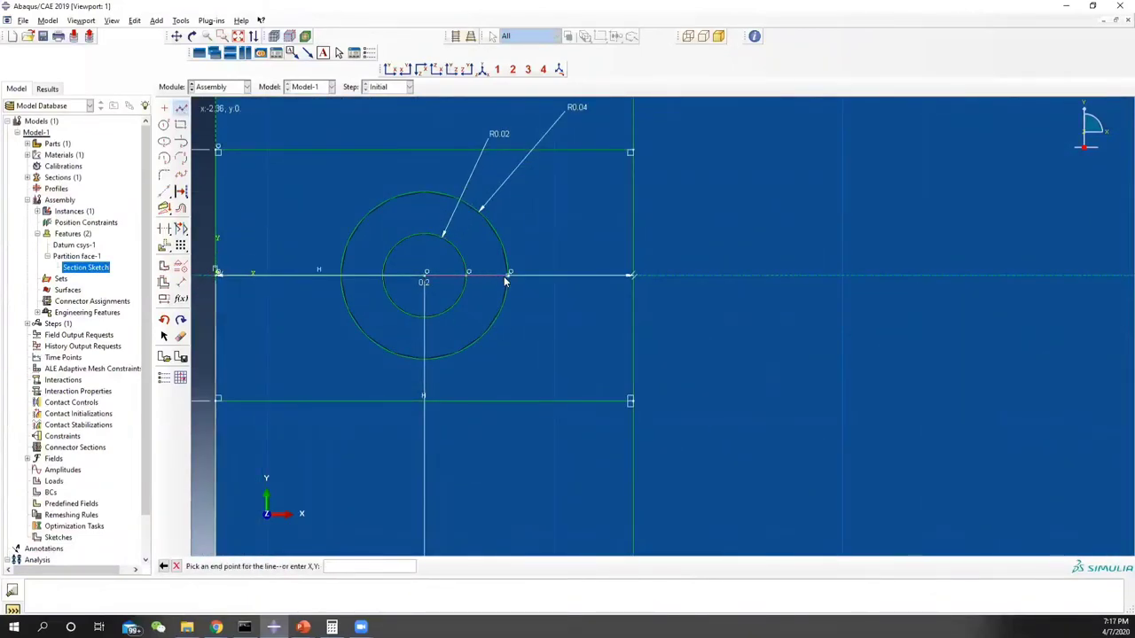
pyautogui.click(631, 275)
pyautogui.click(175, 565)
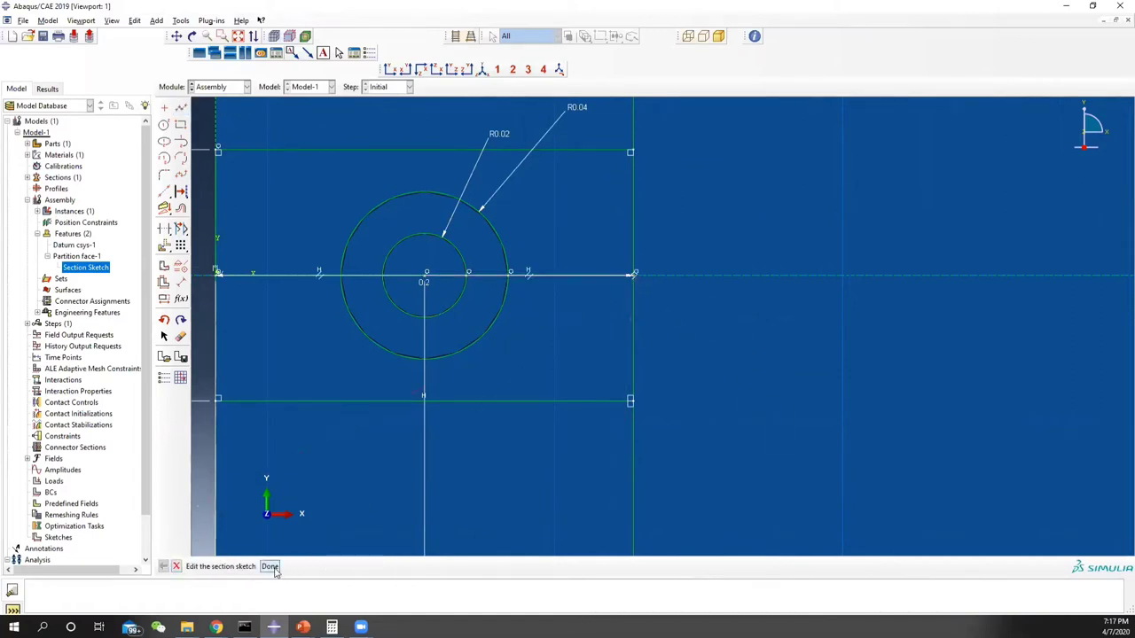
# Finish the edited section sketch and regenerate the assembly features to update the face partition.
pyautogui.click(269, 565)
pyautogui.click(452, 358)
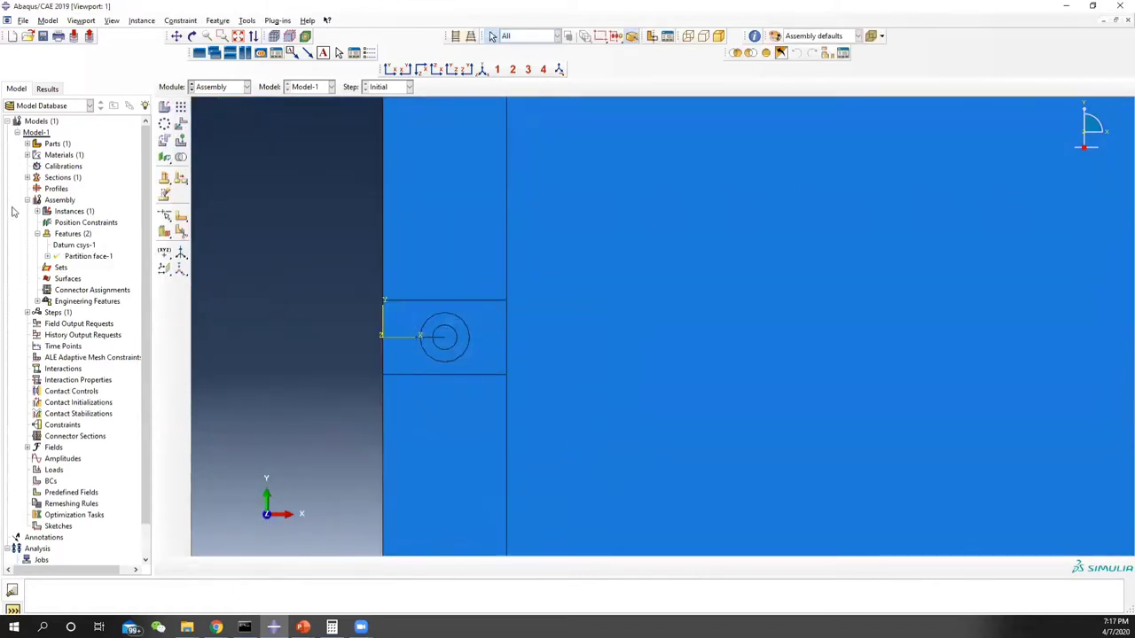
pyautogui.rightClick(69, 234)
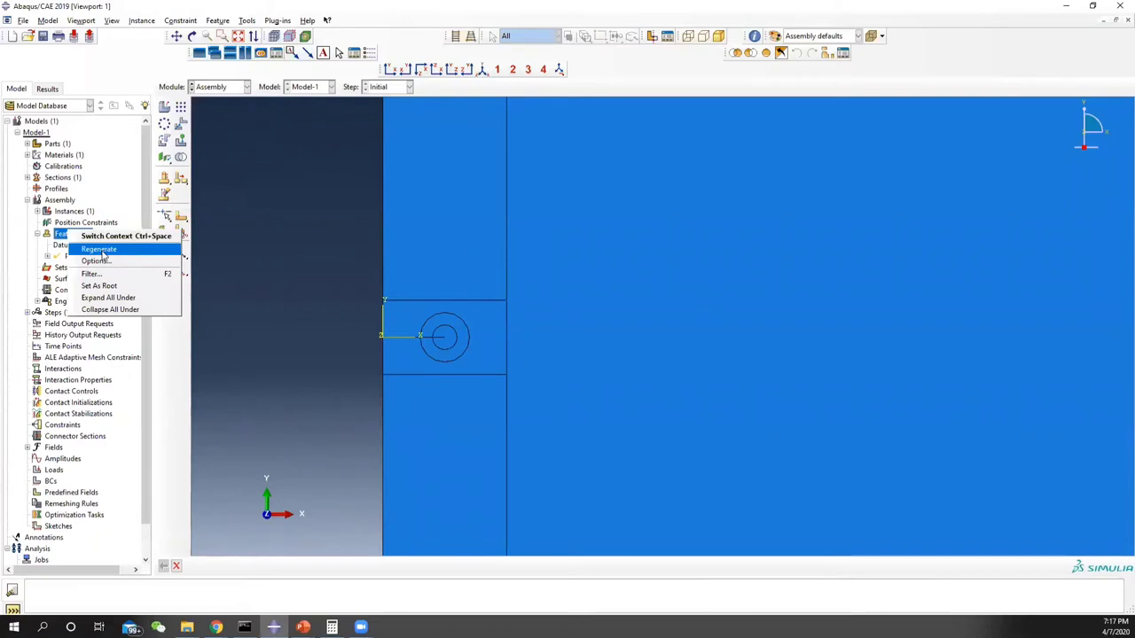
pyautogui.click(99, 250)
pyautogui.scroll(5, 452, 353)
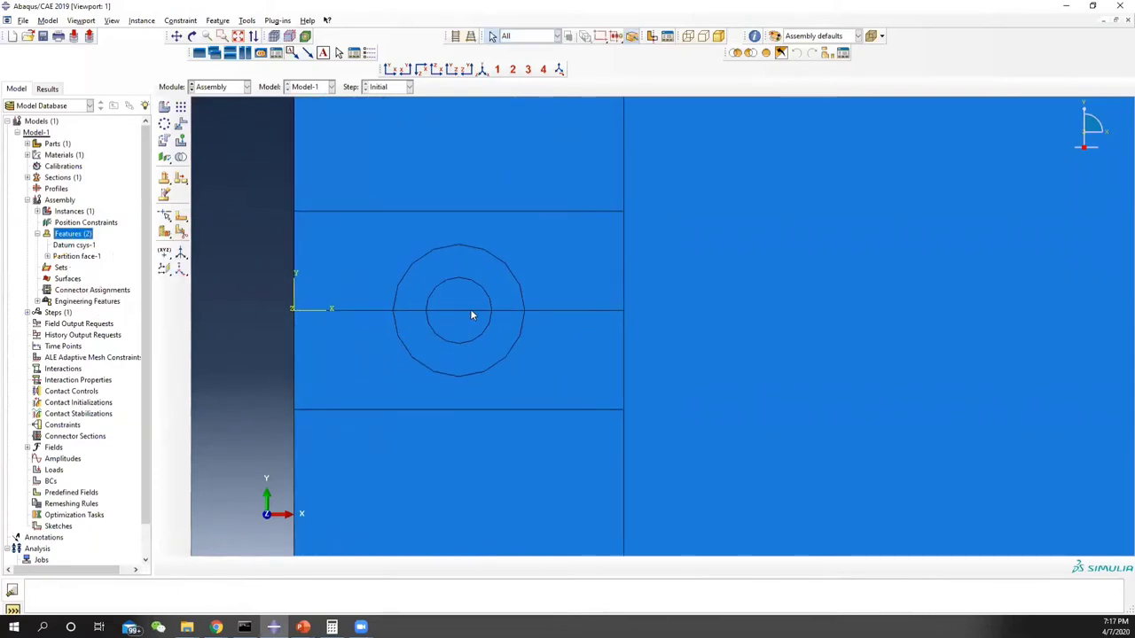
pyautogui.scroll(-10, 585, 310)
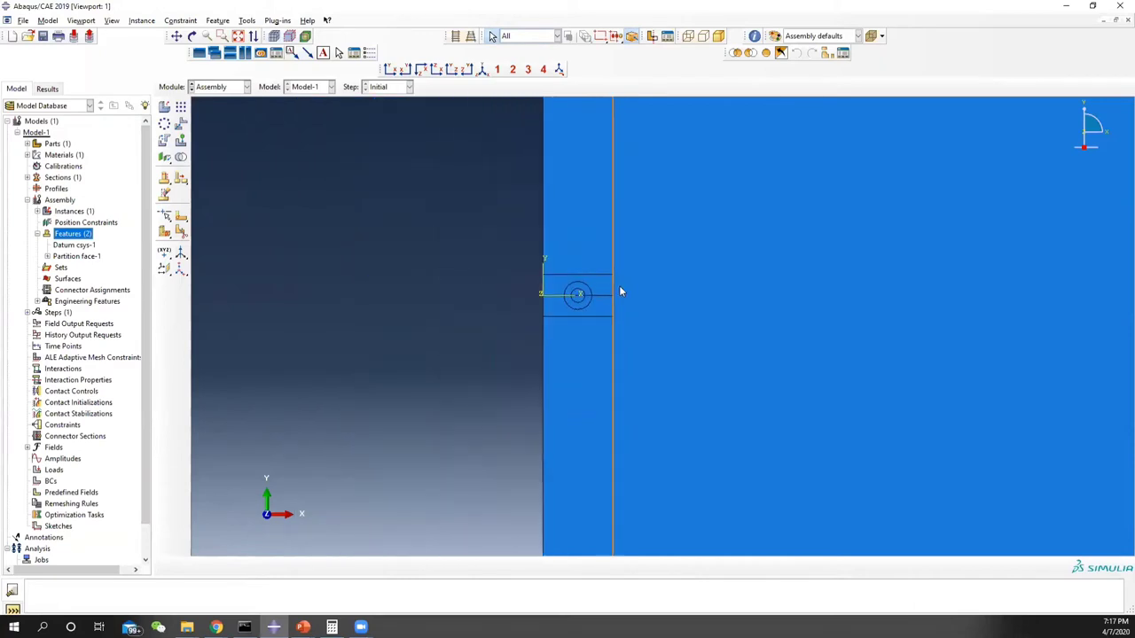
pyautogui.scroll(-8, 620, 289)
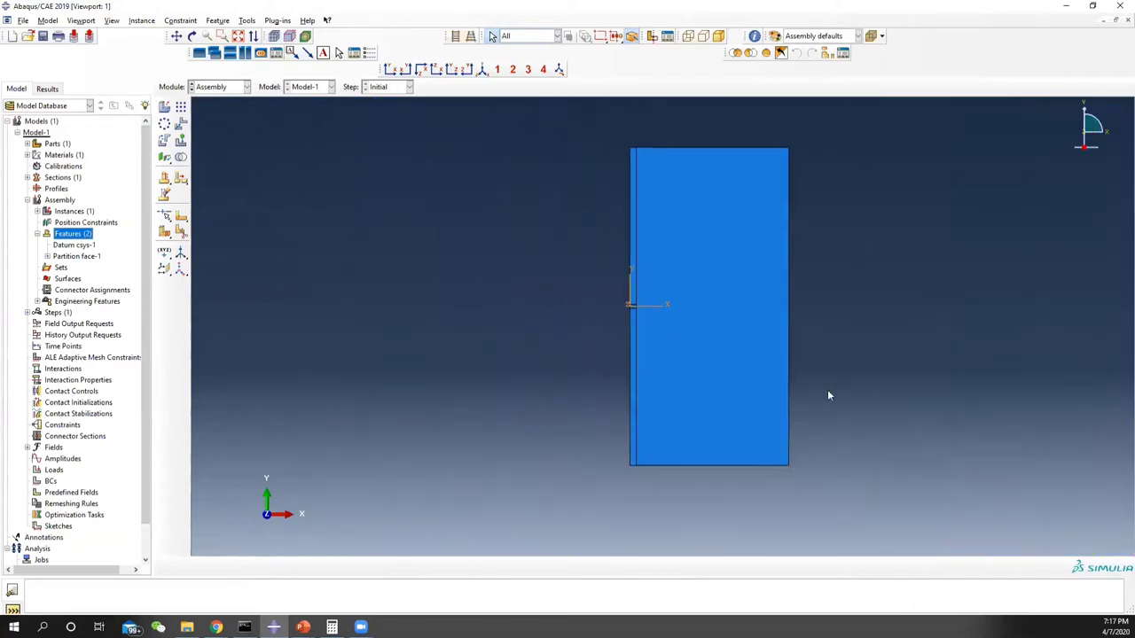
pyautogui.moveTo(827, 370); pyautogui.dragTo(735, 367, button='middle')
# Create a Static, General analysis step named Step-1 after the Initial step.
pyautogui.click(237, 87)
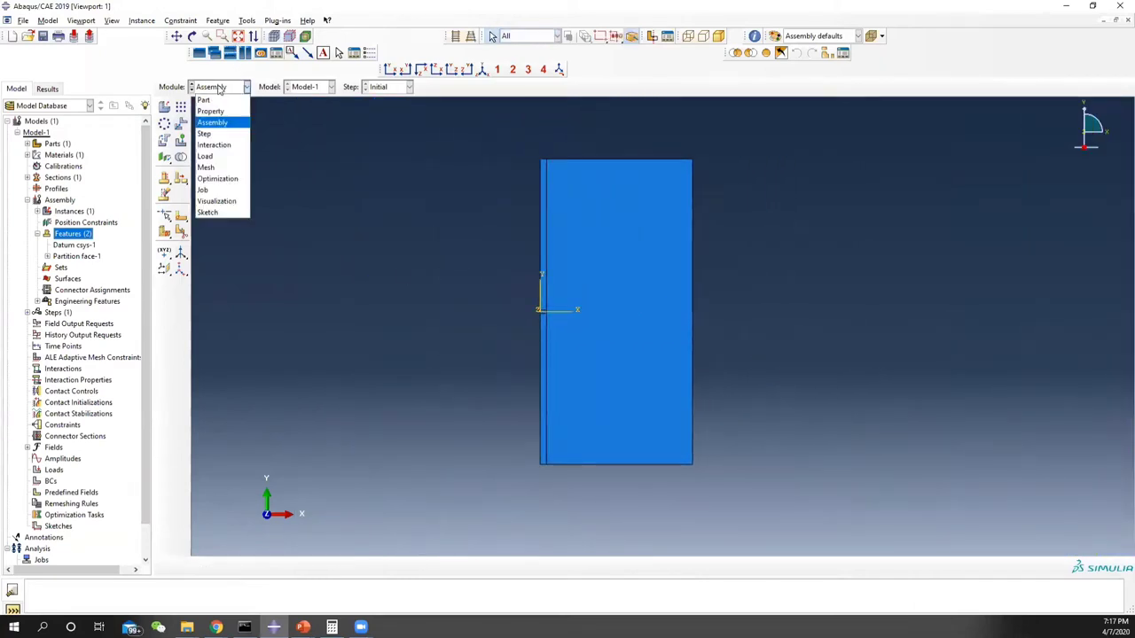
pyautogui.click(212, 134)
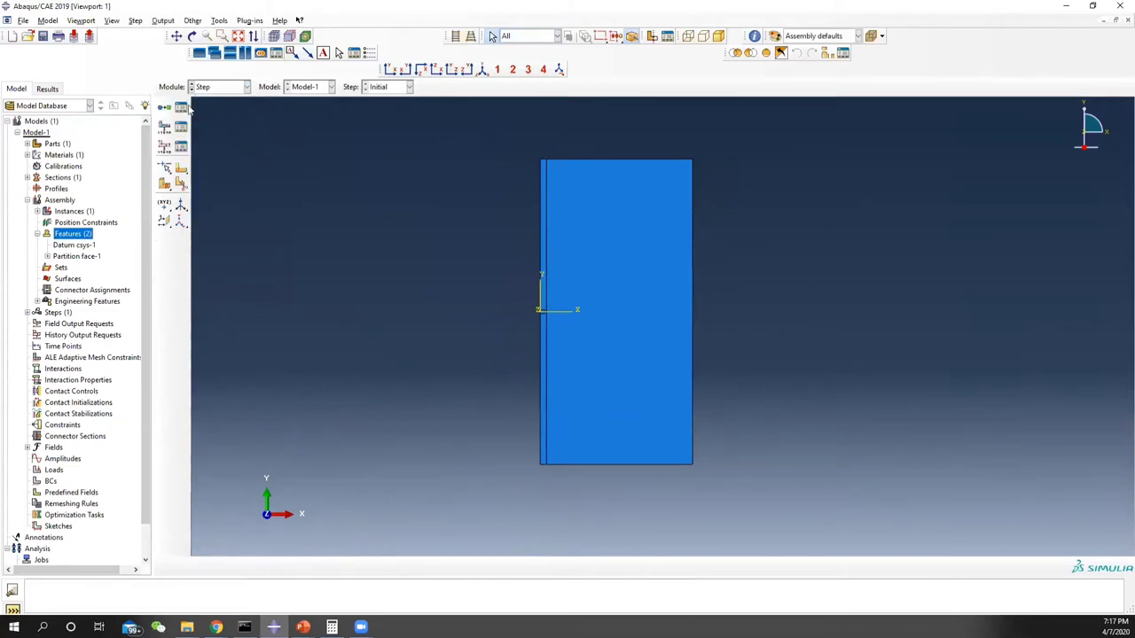
pyautogui.click(181, 107)
pyautogui.click(476, 291)
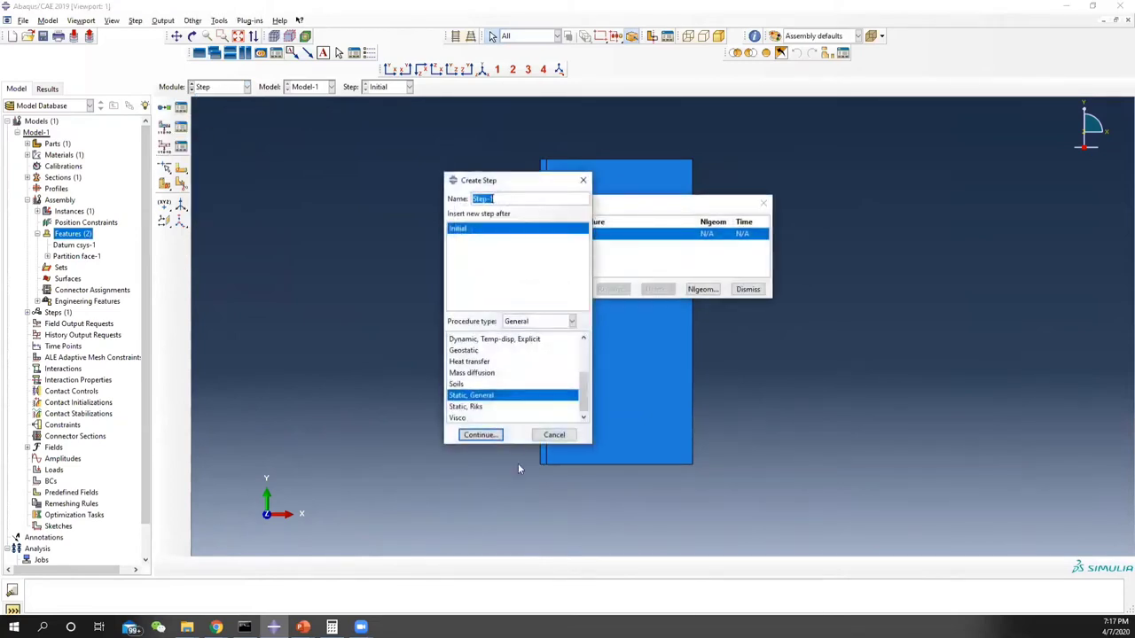
pyautogui.click(476, 436)
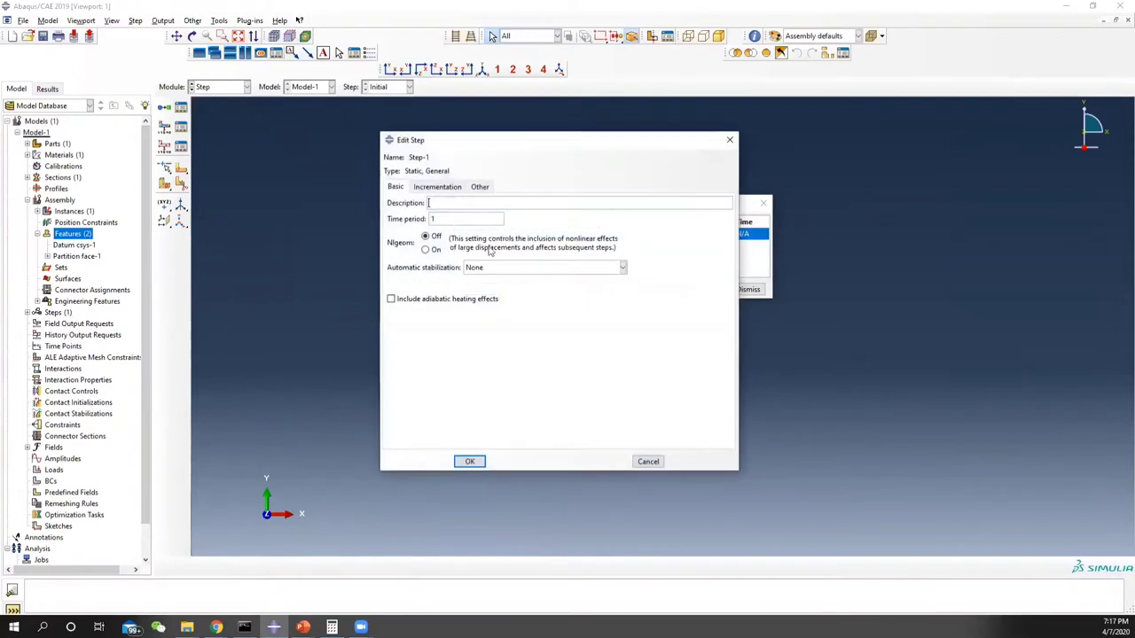
# Set Step-1 to fixed incrementation with a maximum of 10 increments and an increment size of 0.1.
pyautogui.click(456, 189)
pyautogui.click(460, 202)
pyautogui.moveTo(522, 219); pyautogui.dragTo(403, 244)
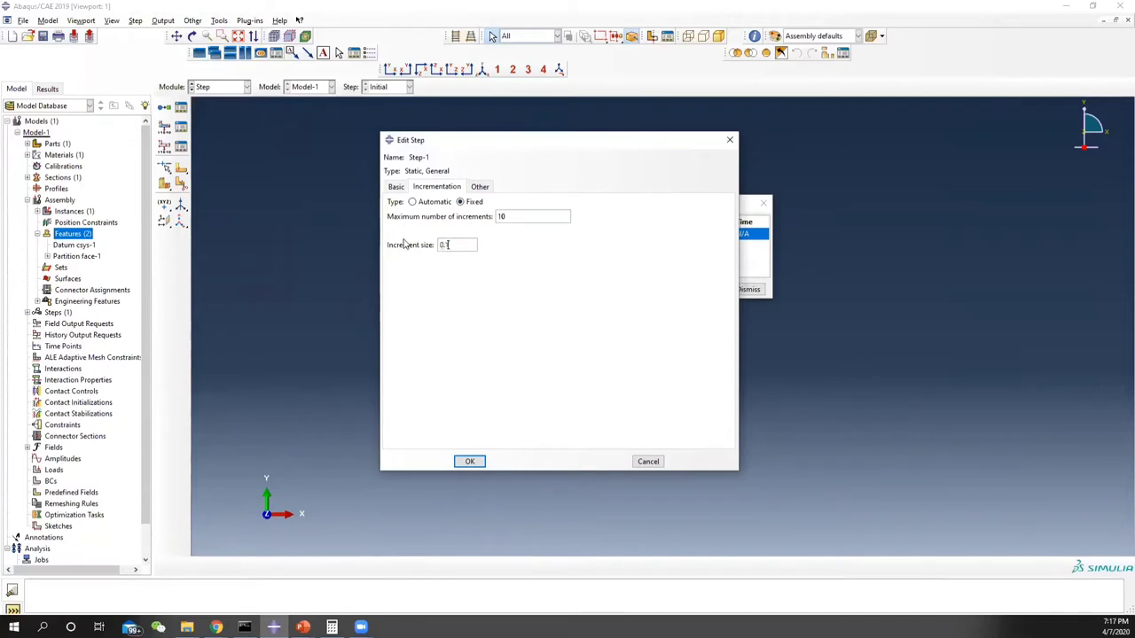
pyautogui.click(468, 462)
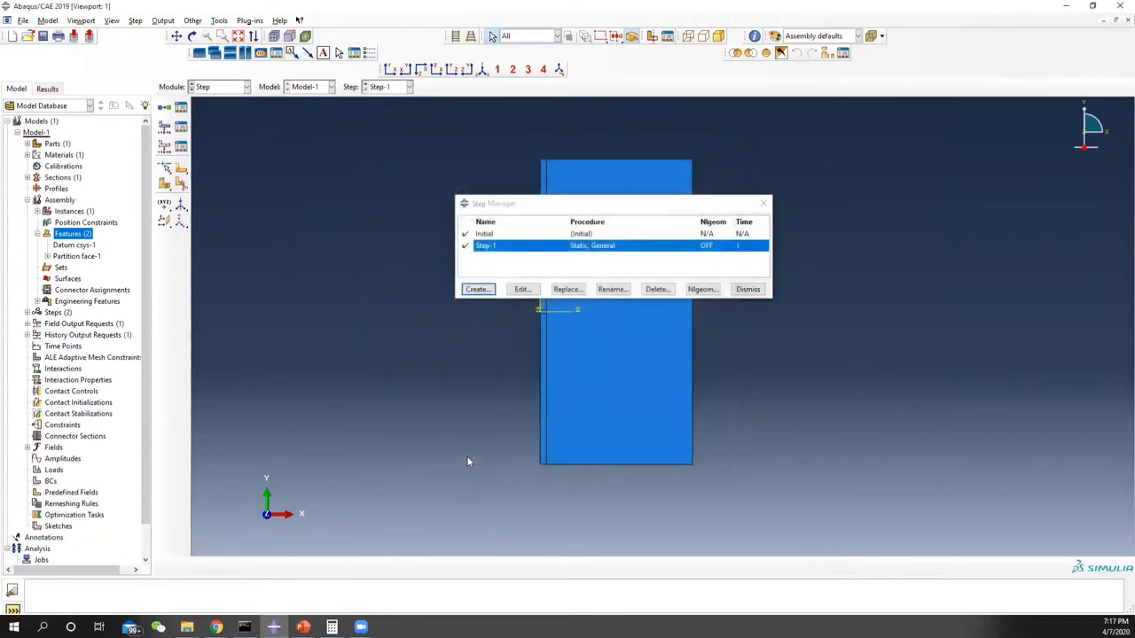
pyautogui.click(762, 203)
# Edit field output request F-Output-1 to request Mises equivalent stress instead of the stress components and invariants.
pyautogui.click(211, 86)
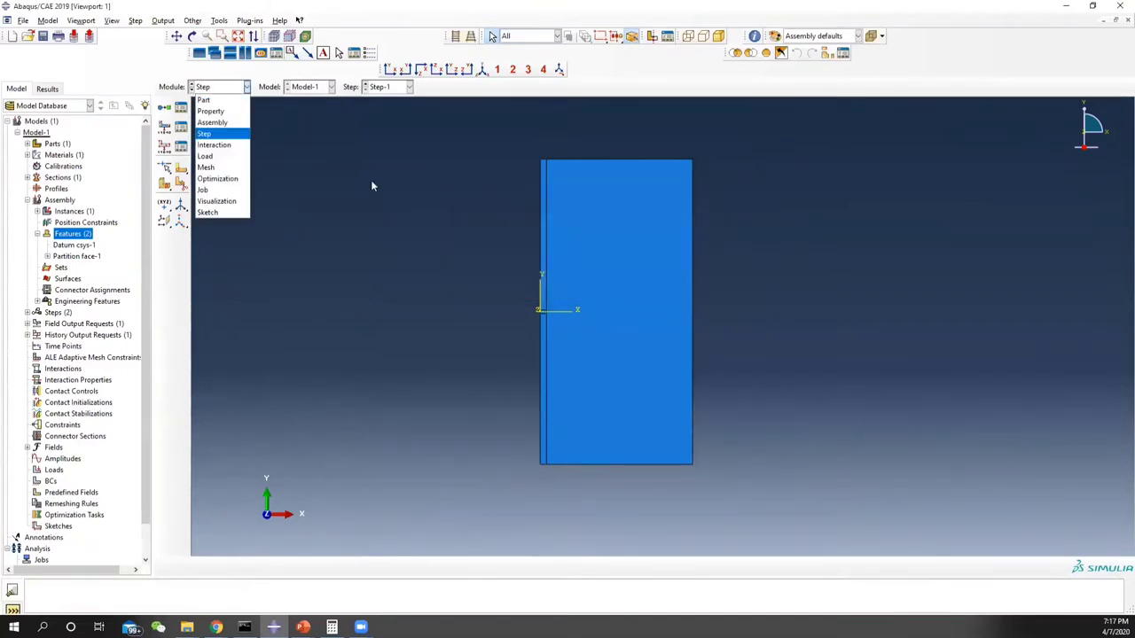
pyautogui.click(180, 127)
pyautogui.click(181, 127)
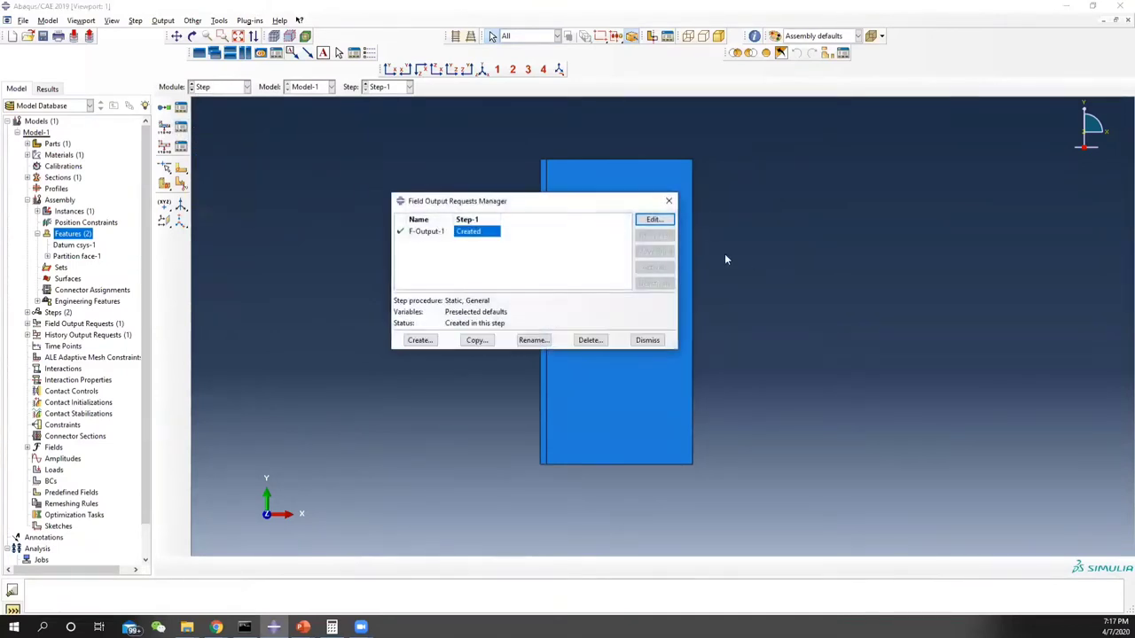
pyautogui.click(653, 220)
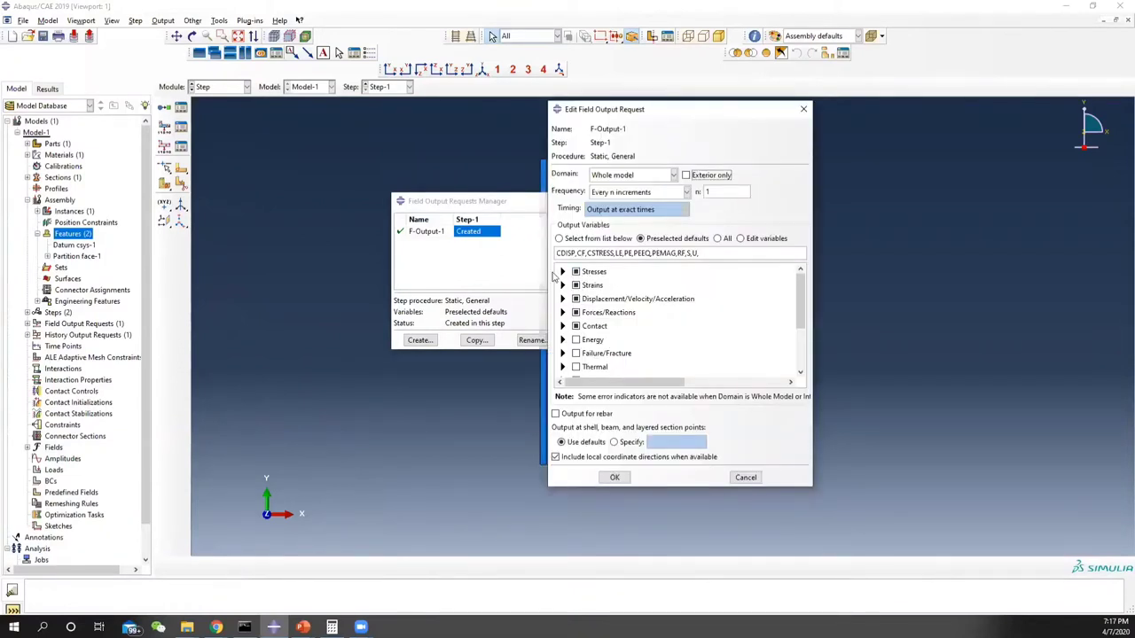
pyautogui.click(561, 271)
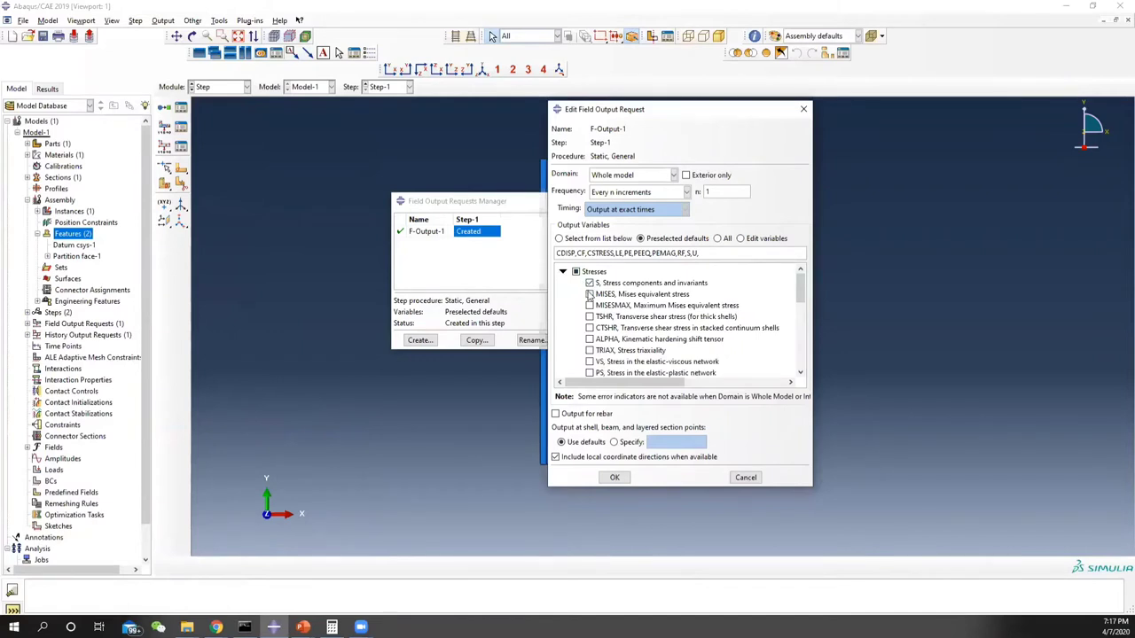
pyautogui.click(590, 282)
pyautogui.click(590, 295)
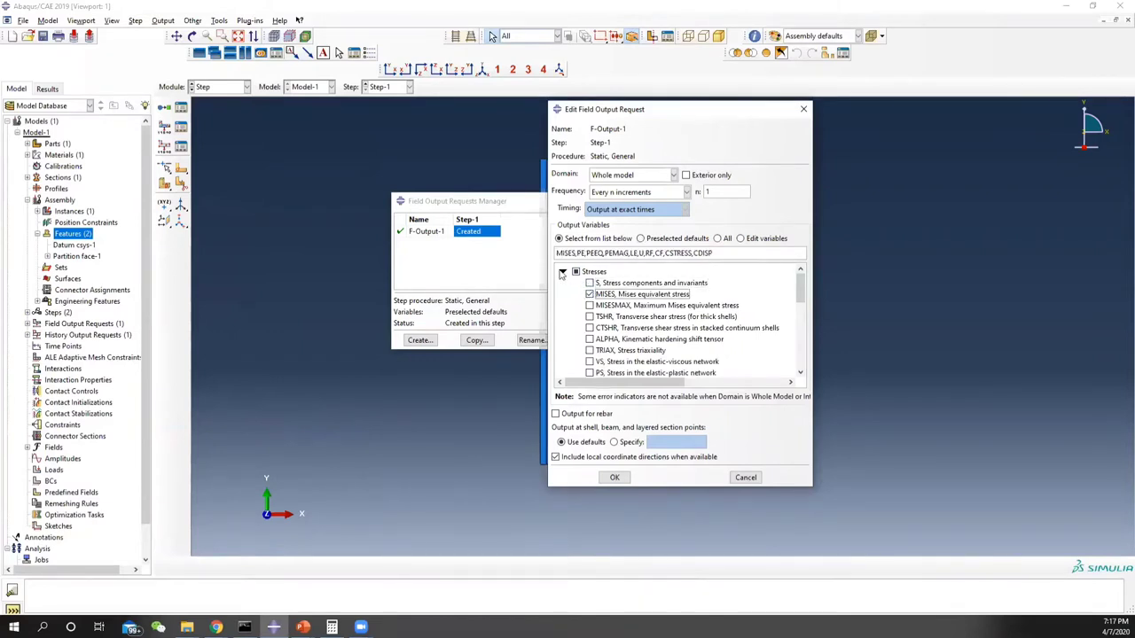
# Remove all strain, force/reaction, contact and displacement/velocity/acceleration variables from the field output request.
pyautogui.click(562, 271)
pyautogui.click(576, 285)
pyautogui.click(575, 312)
pyautogui.click(575, 325)
pyautogui.click(576, 298)
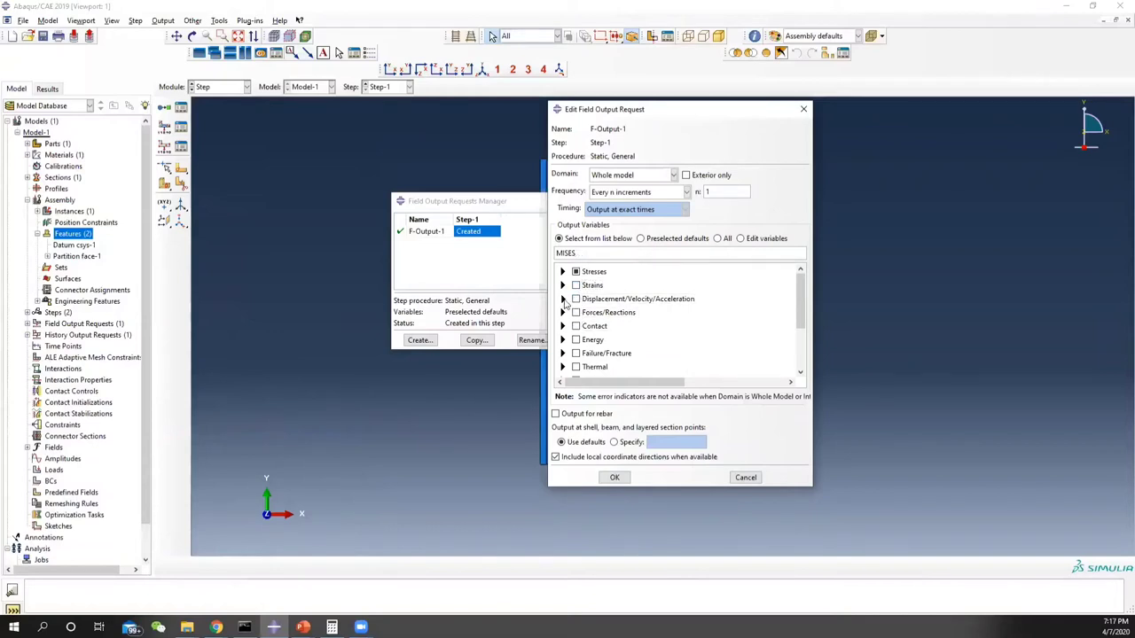
# Add the first variable of the displacement/velocity/acceleration group to the field output request and save the request.
pyautogui.click(562, 298)
pyautogui.click(590, 311)
pyautogui.click(615, 478)
pyautogui.click(658, 194)
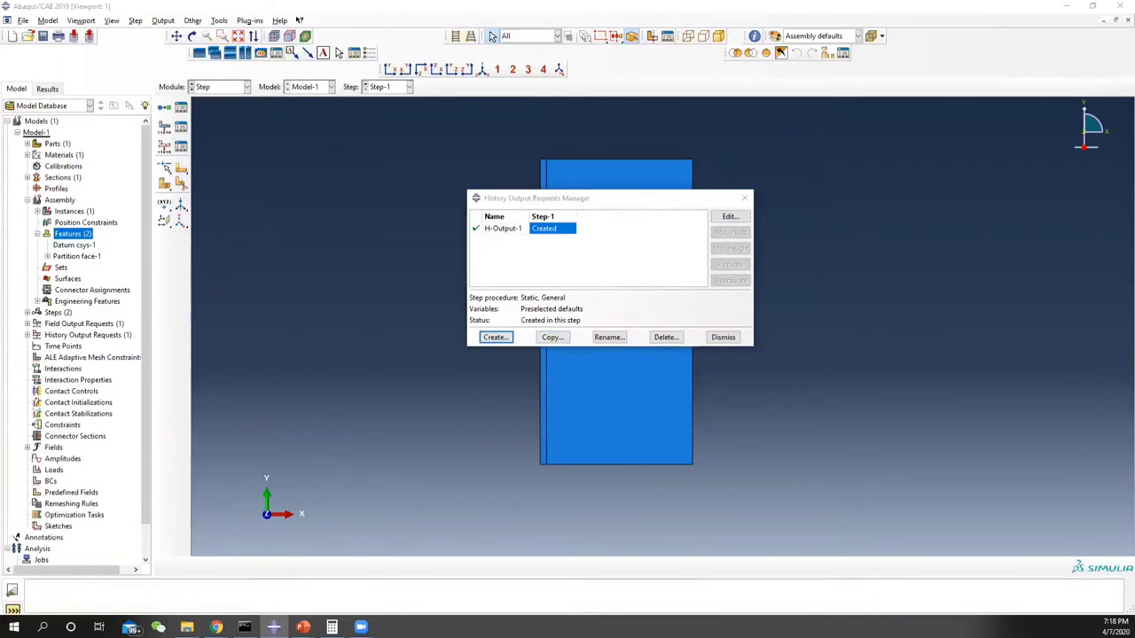
# Create history output request H-Output-2 for Step-1 with only the ALLIE energy variable over the whole model.
pyautogui.click(495, 337)
pyautogui.click(587, 286)
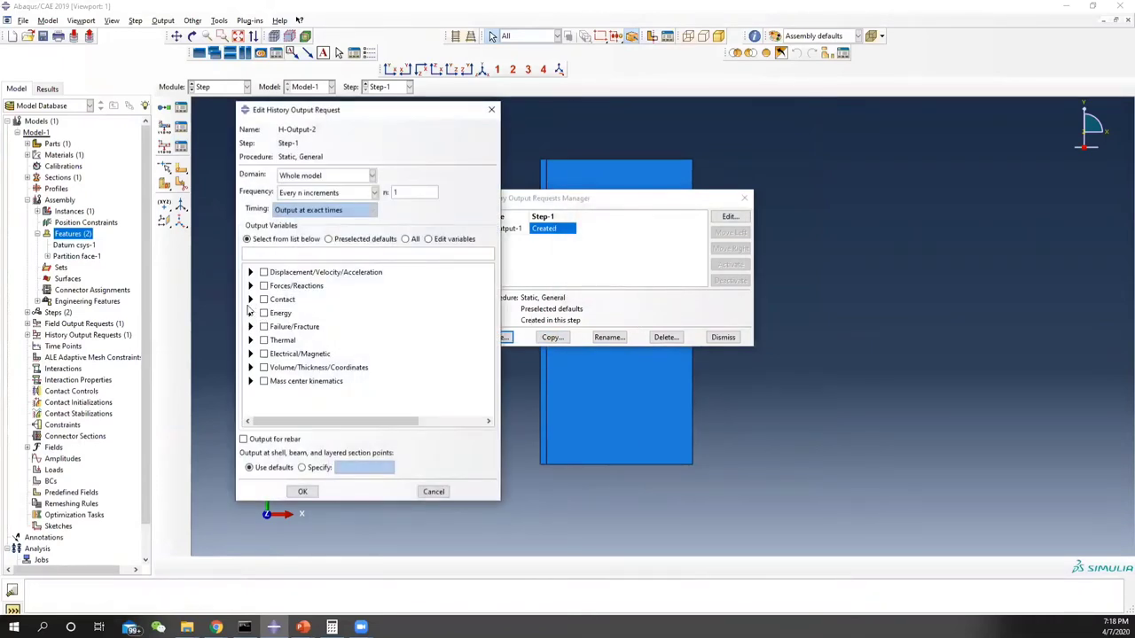
pyautogui.click(250, 313)
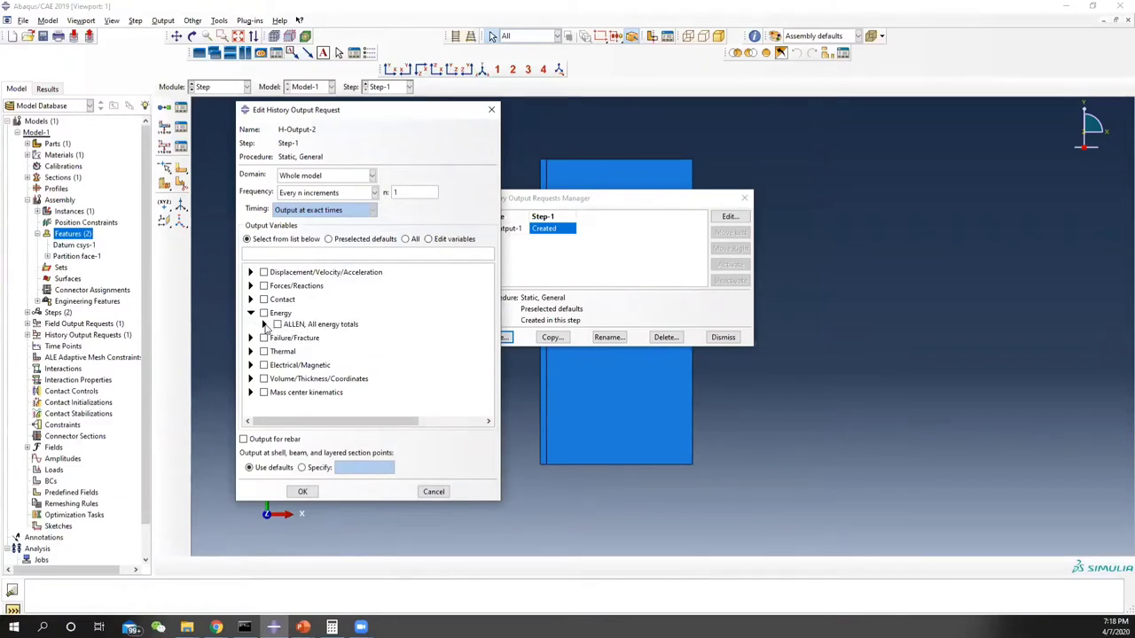
pyautogui.click(264, 325)
pyautogui.scroll(-2, 286, 346)
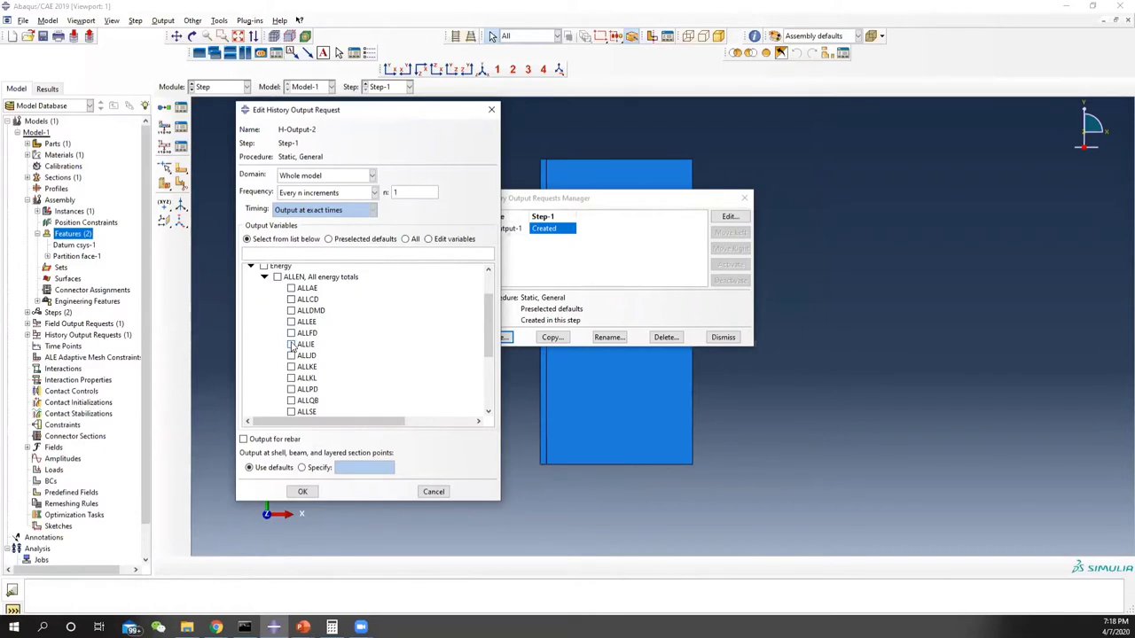
pyautogui.click(291, 344)
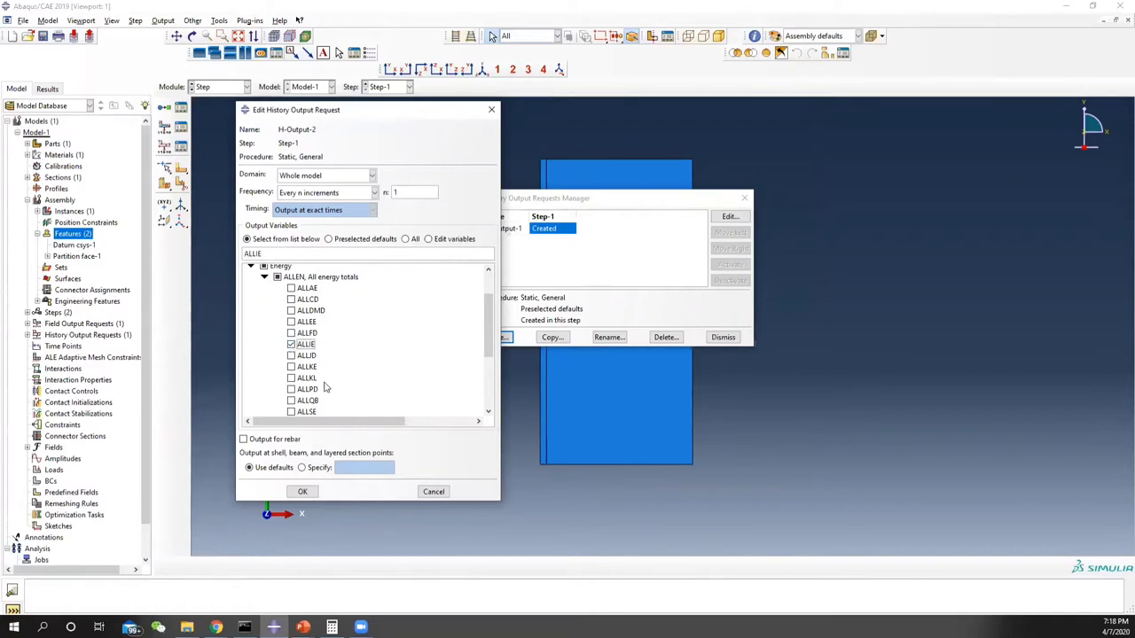
pyautogui.click(302, 492)
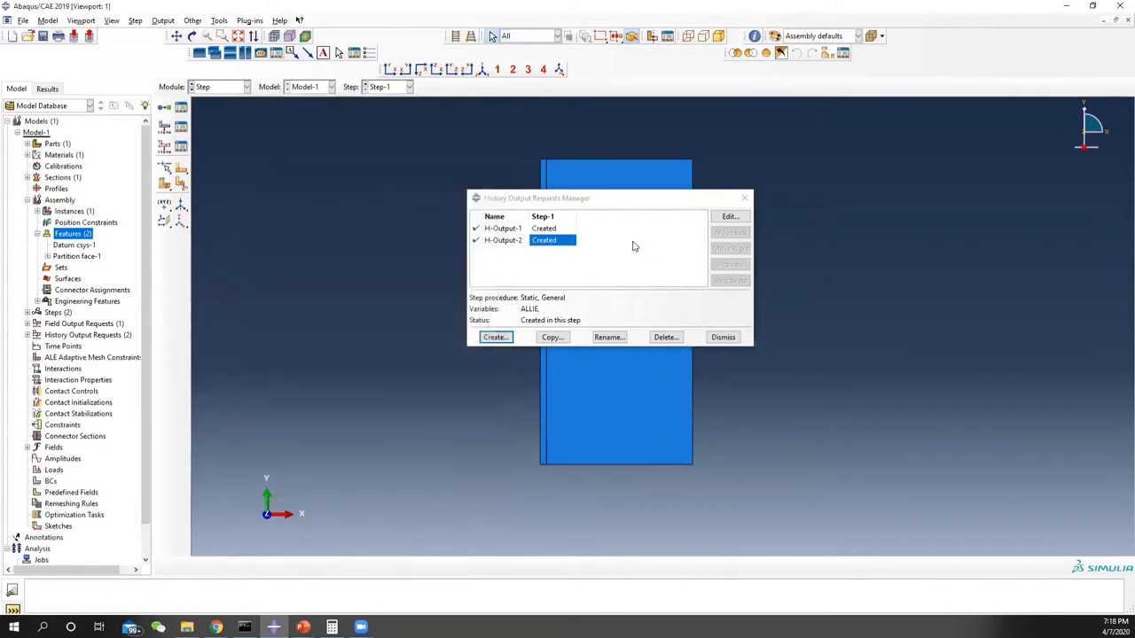
pyautogui.click(551, 229)
pyautogui.click(721, 220)
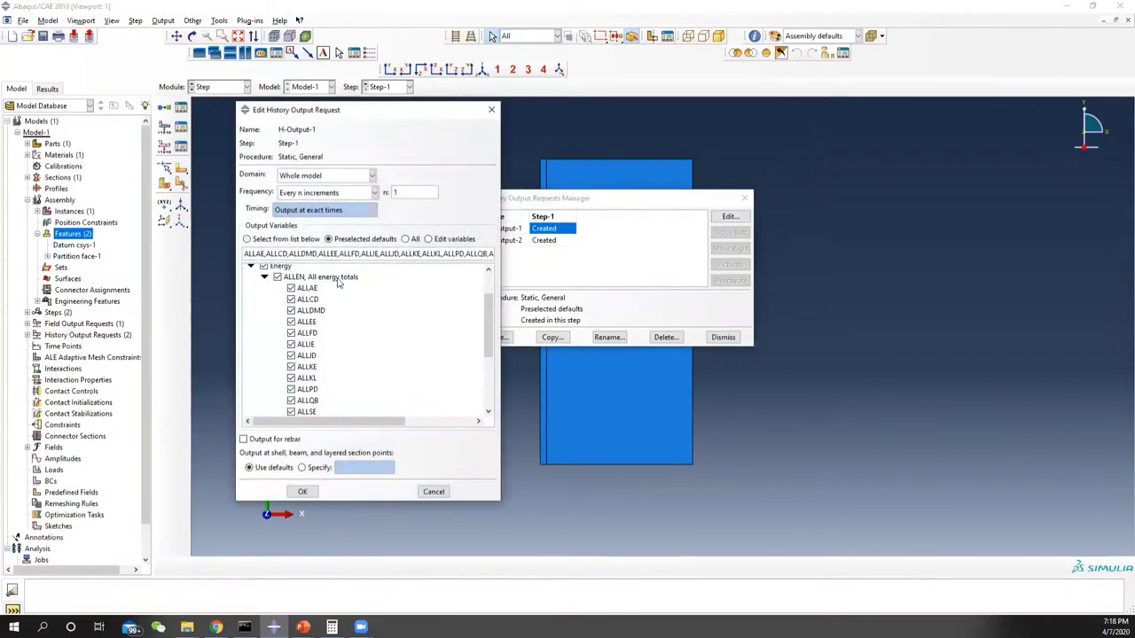
pyautogui.scroll(3, 284, 307)
pyautogui.click(251, 312)
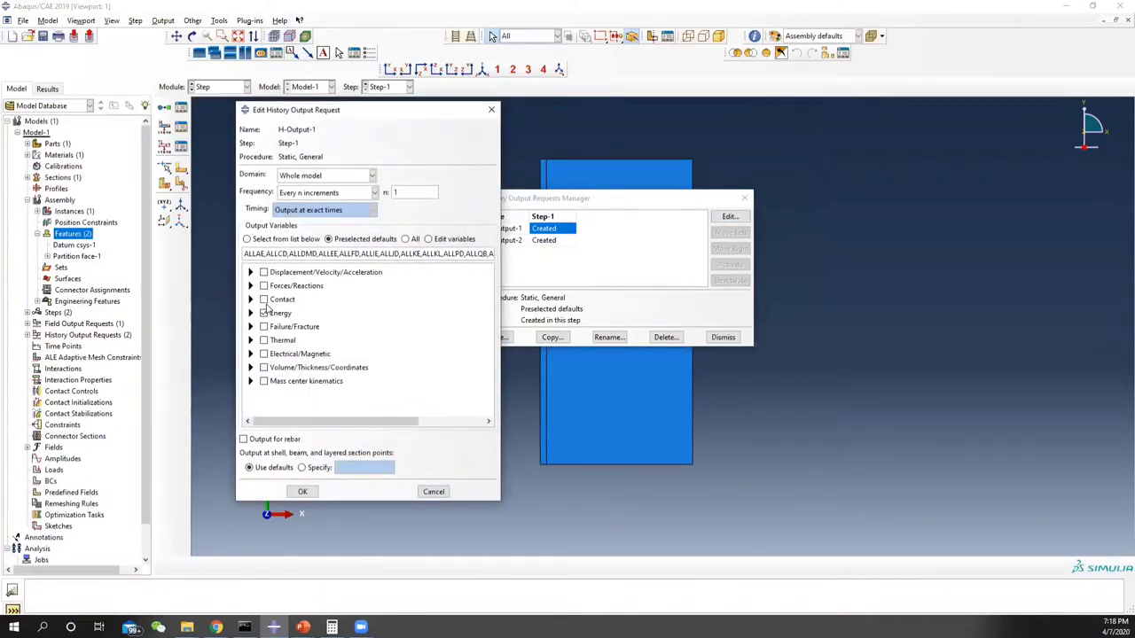
pyautogui.click(263, 314)
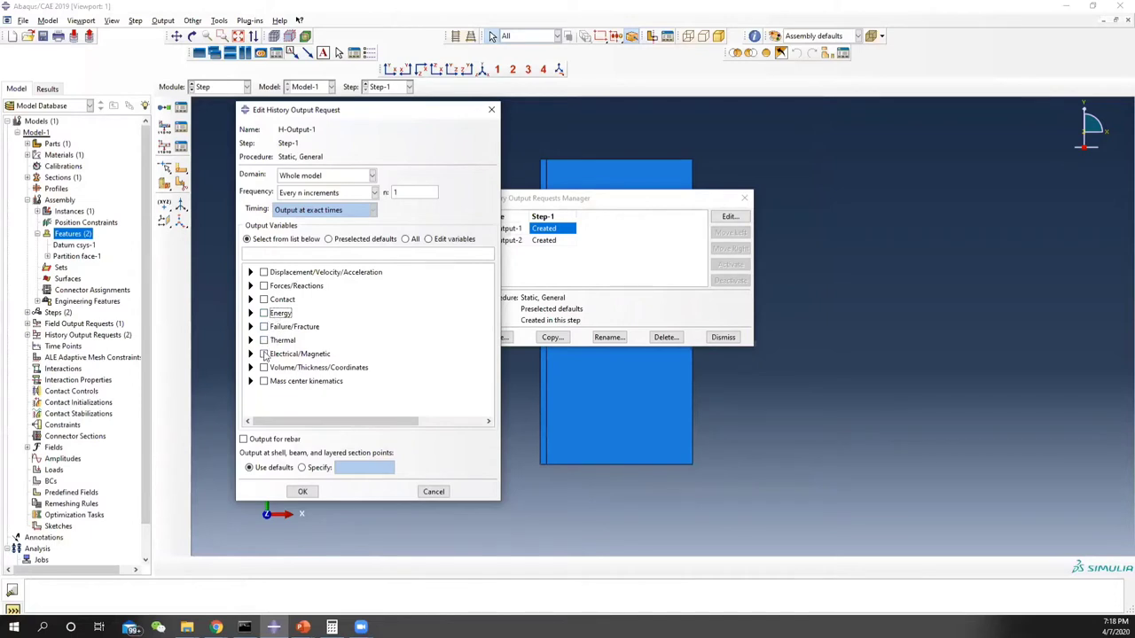
pyautogui.click(326, 175)
pyautogui.click(302, 235)
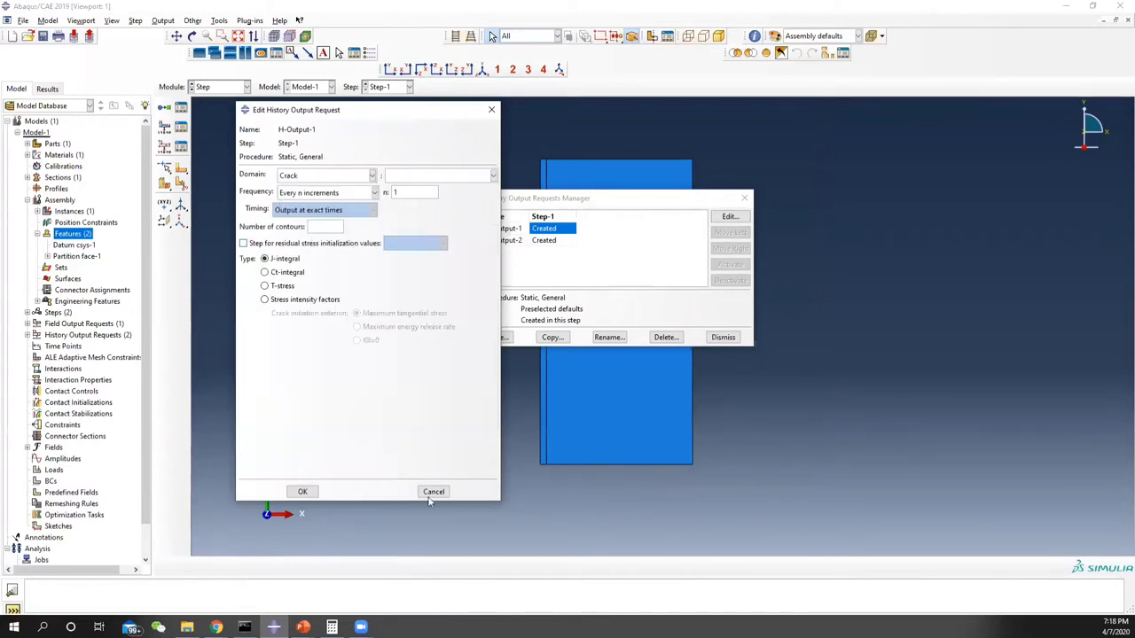
pyautogui.click(434, 491)
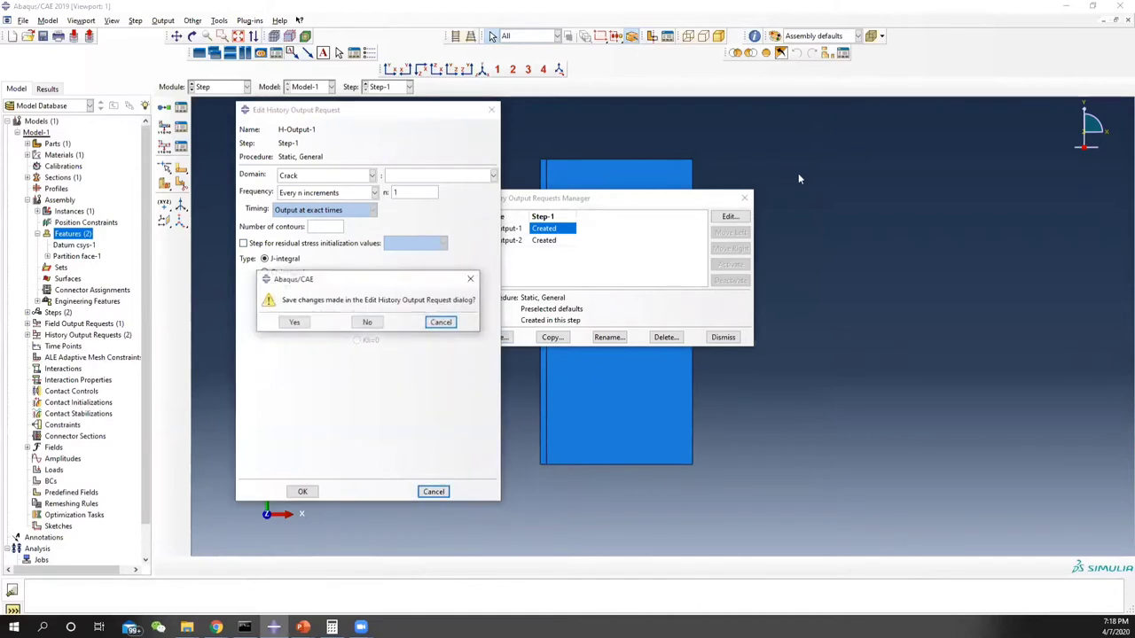
pyautogui.click(367, 322)
pyautogui.click(744, 198)
# In the Interaction module, assign a seam to the horizontal edges running from the plate's left edge to the crack tip.
pyautogui.click(213, 89)
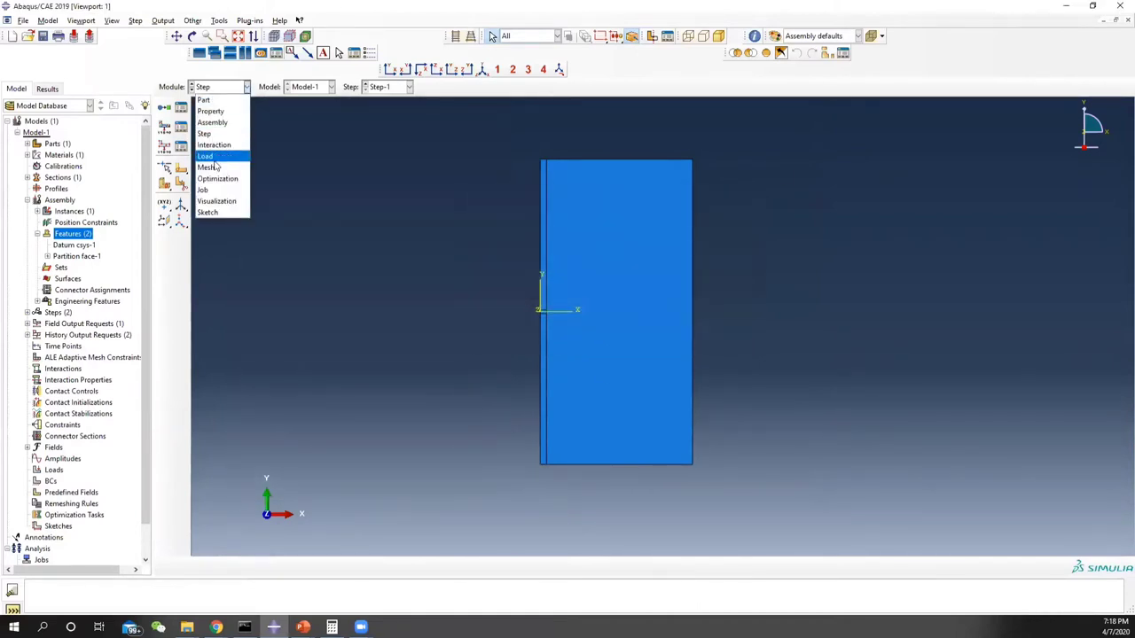
pyautogui.click(217, 146)
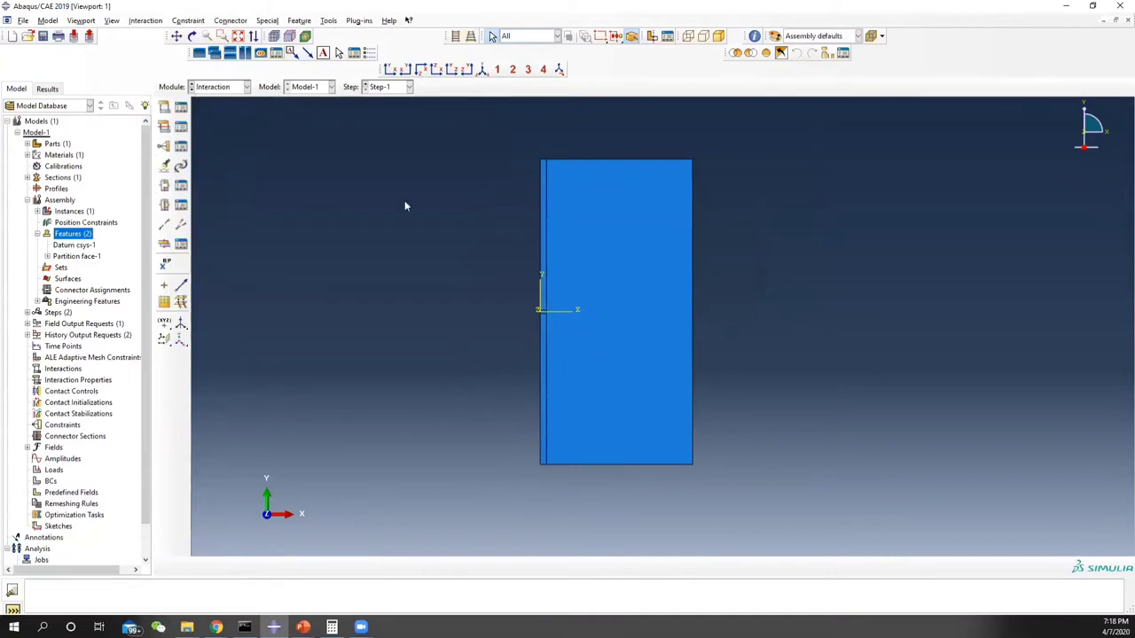
pyautogui.scroll(10, 560, 325)
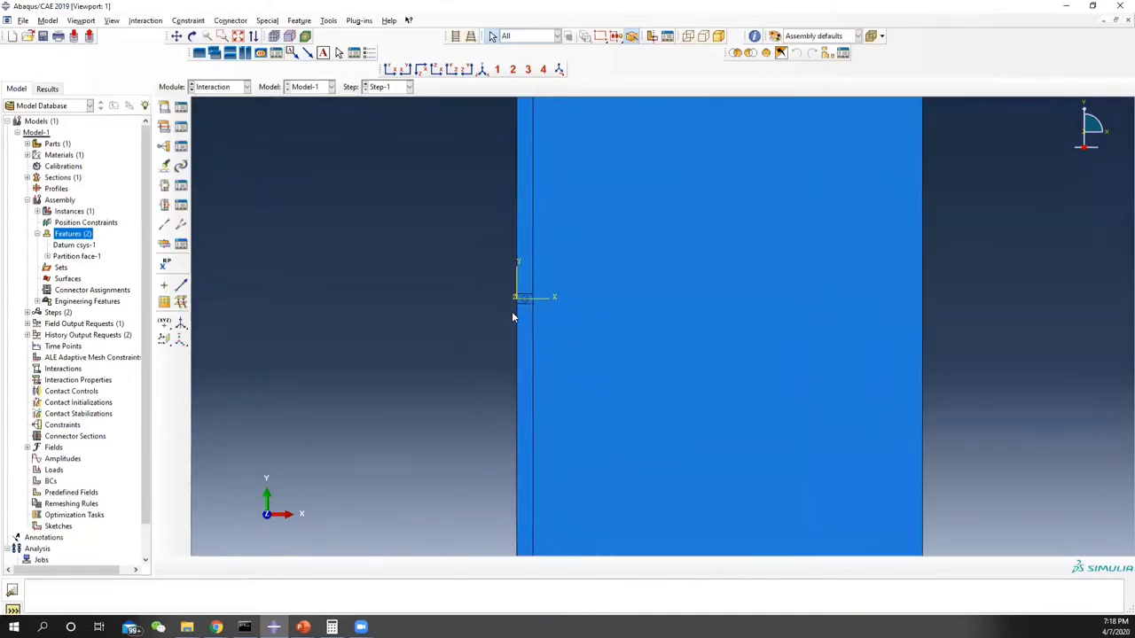
pyautogui.scroll(5, 532, 293)
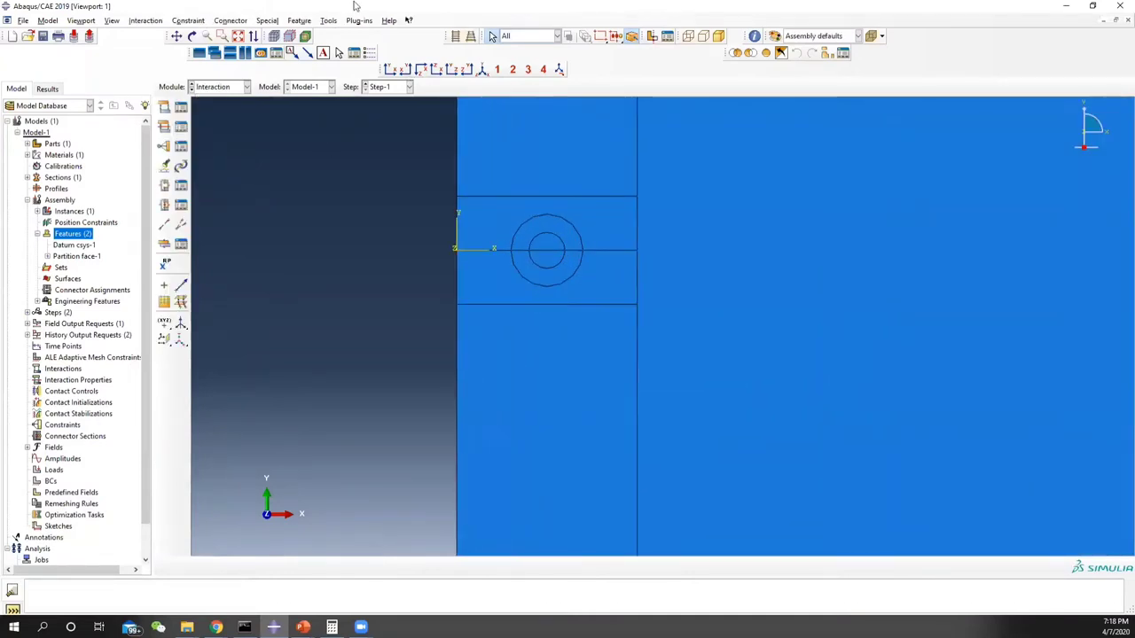
pyautogui.click(266, 20)
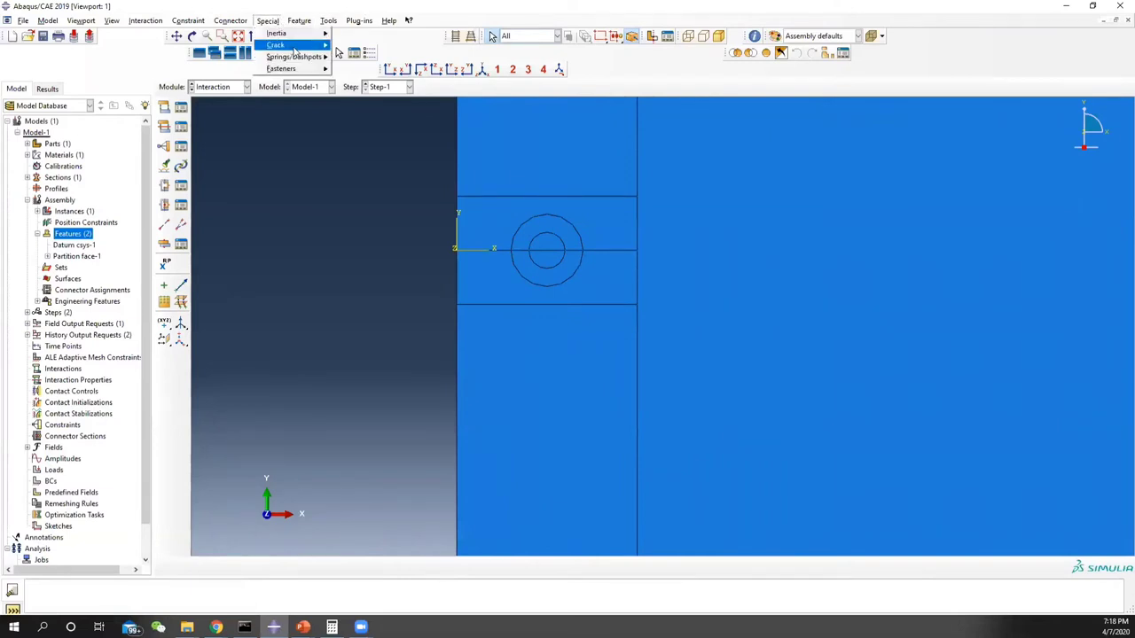
pyautogui.moveTo(297, 46)
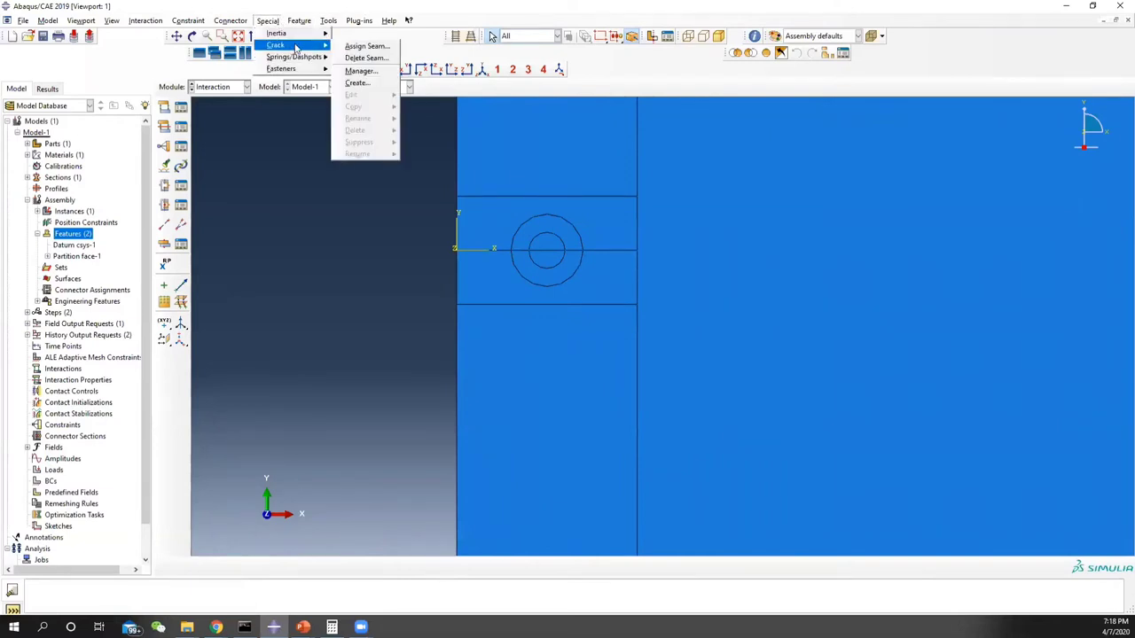
pyautogui.click(366, 46)
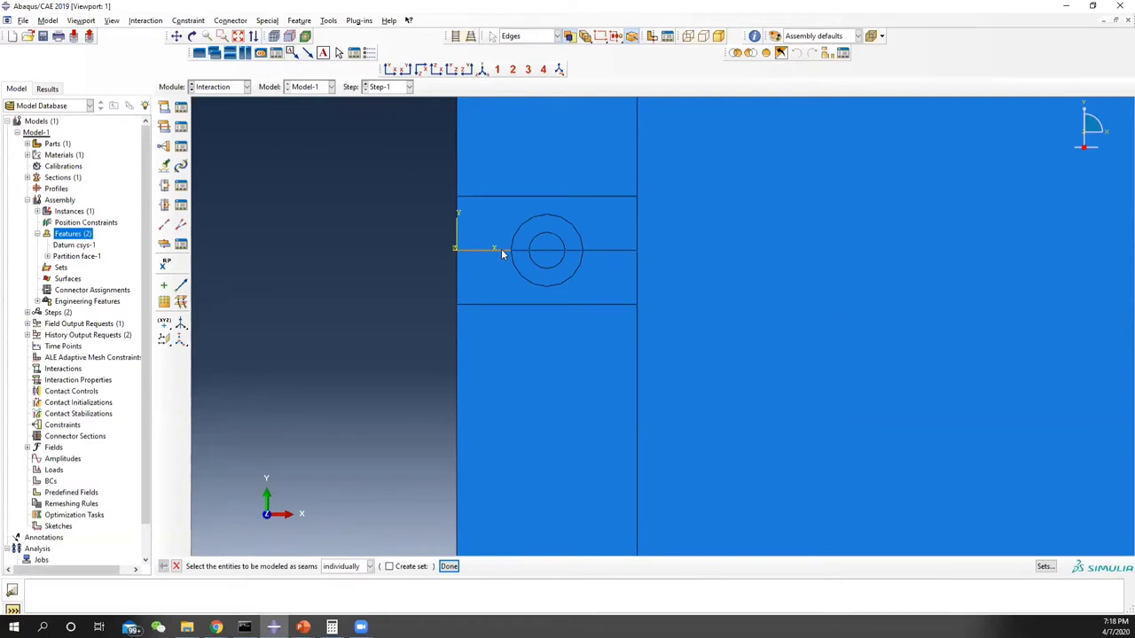
pyautogui.click(449, 568)
# Create contour integral crack Crack-1 with both halves of the inner circle as its crack front.
pyautogui.click(266, 20)
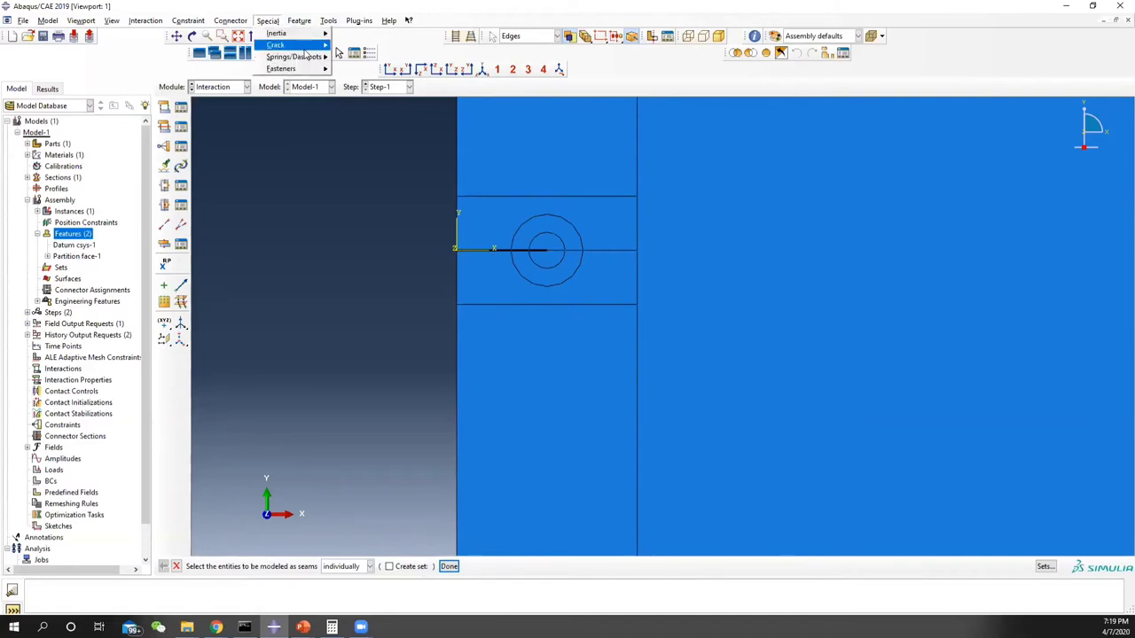
pyautogui.moveTo(306, 51)
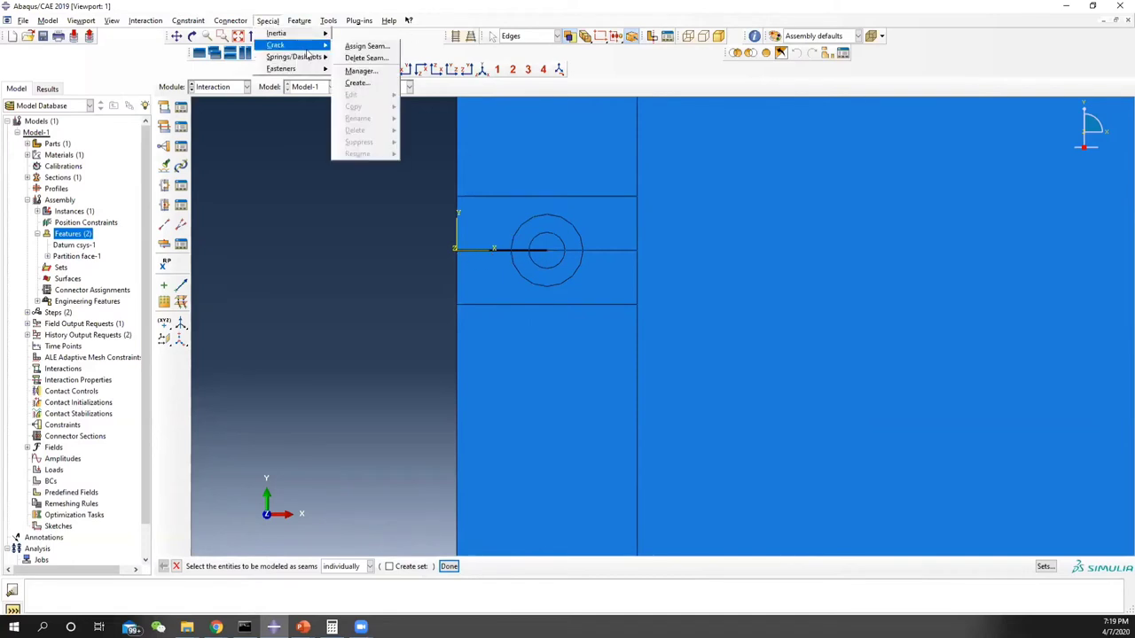
pyautogui.click(379, 85)
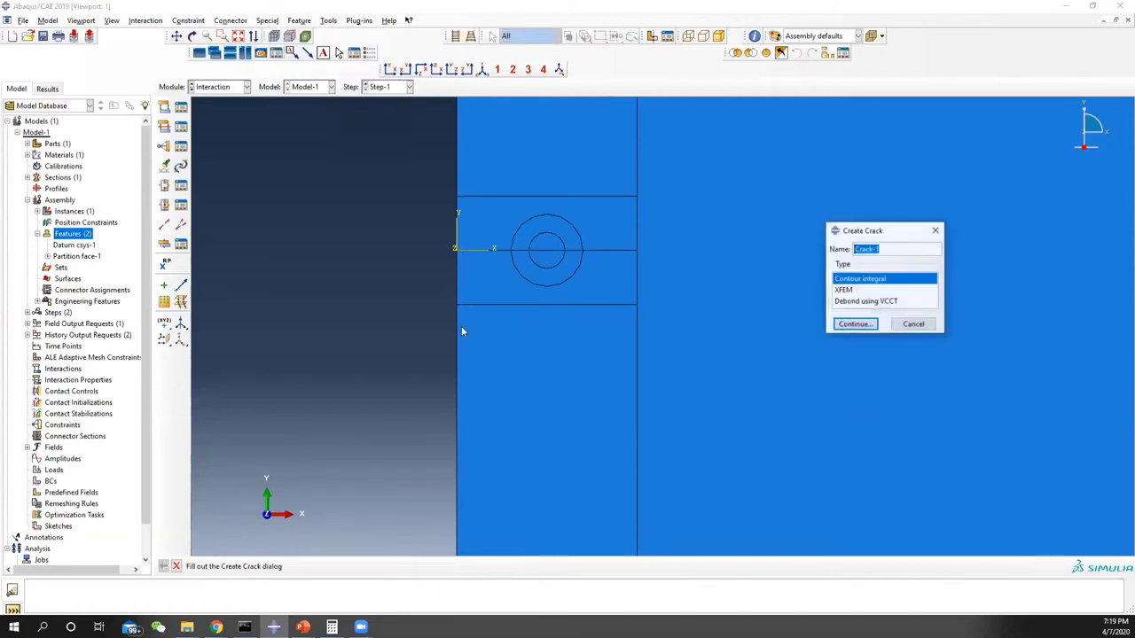
pyautogui.click(855, 324)
pyautogui.scroll(-2, 543, 258)
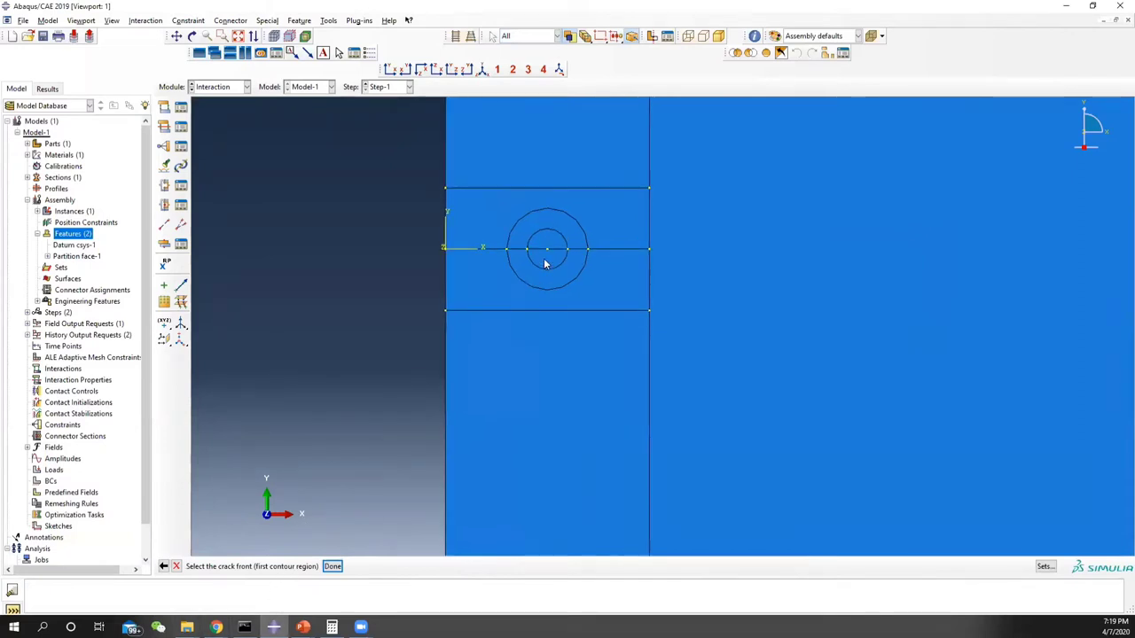
pyautogui.click(545, 243)
pyautogui.keyDown('shift'); pyautogui.click(544, 266); pyautogui.keyUp('shift')
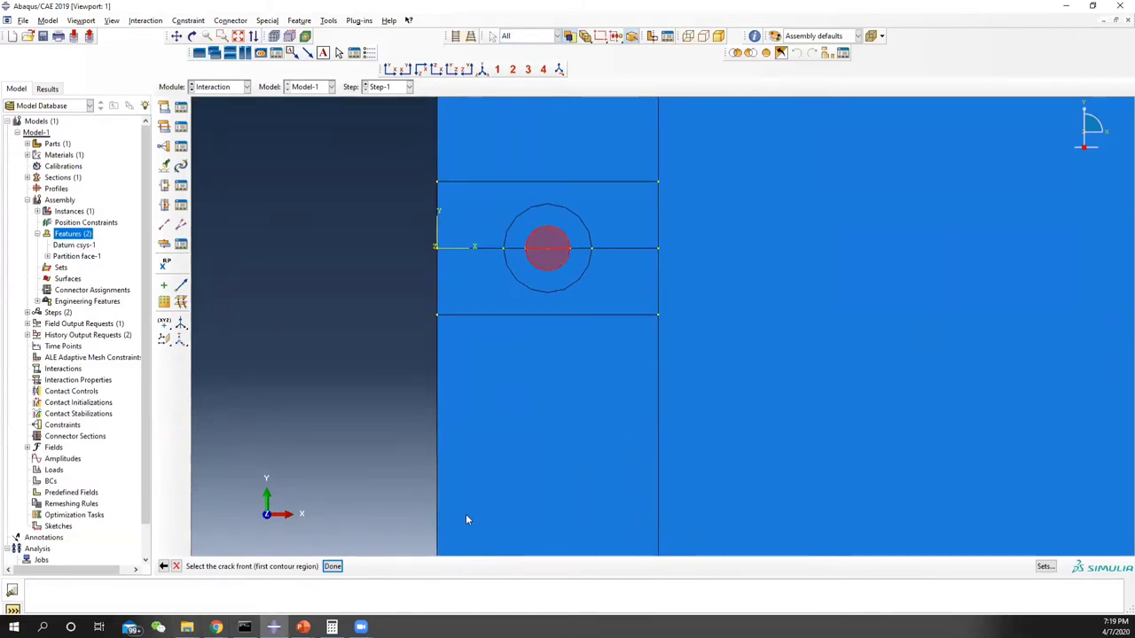
pyautogui.click(332, 565)
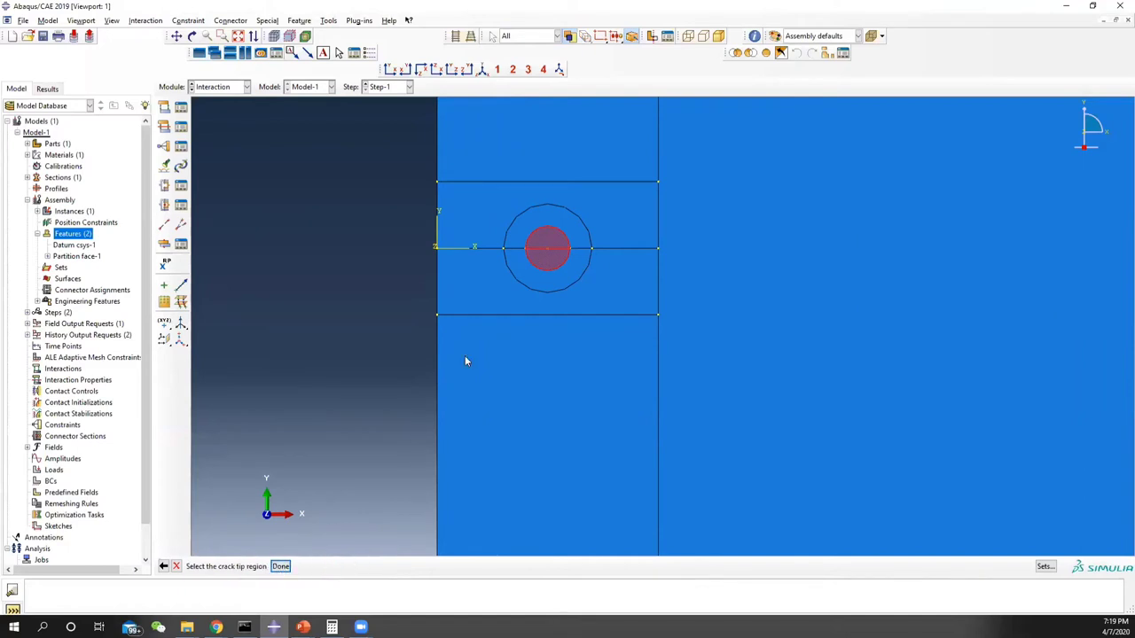
# Set the circle centre as the crack tip and define the q vector from the outer circle's left point to that centre.
pyautogui.scroll(-1, 540, 256)
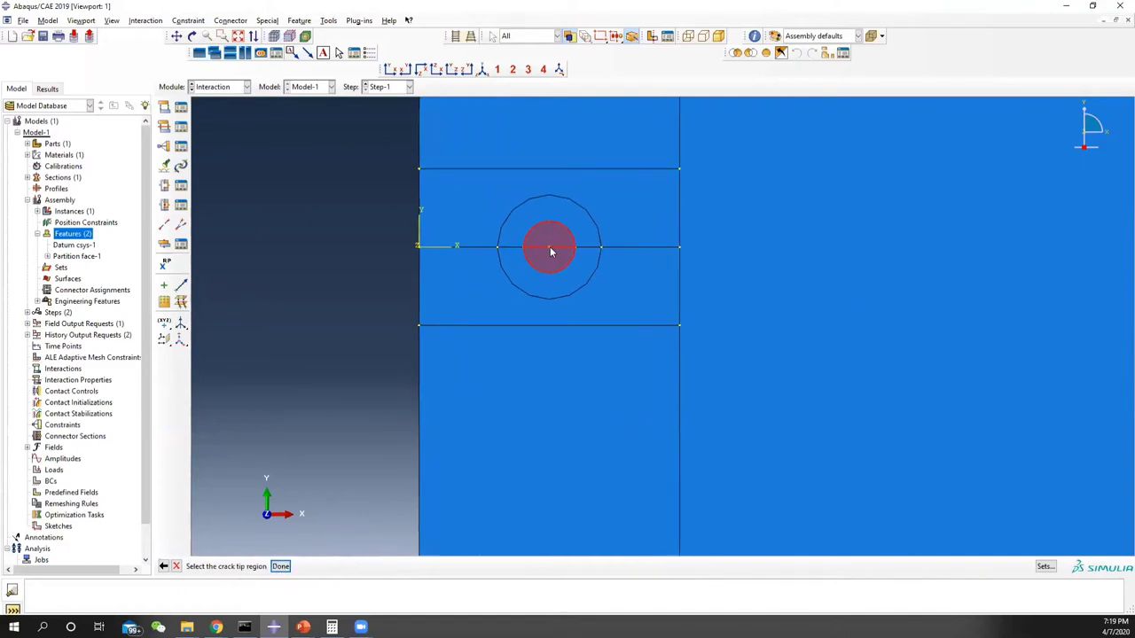
pyautogui.click(281, 566)
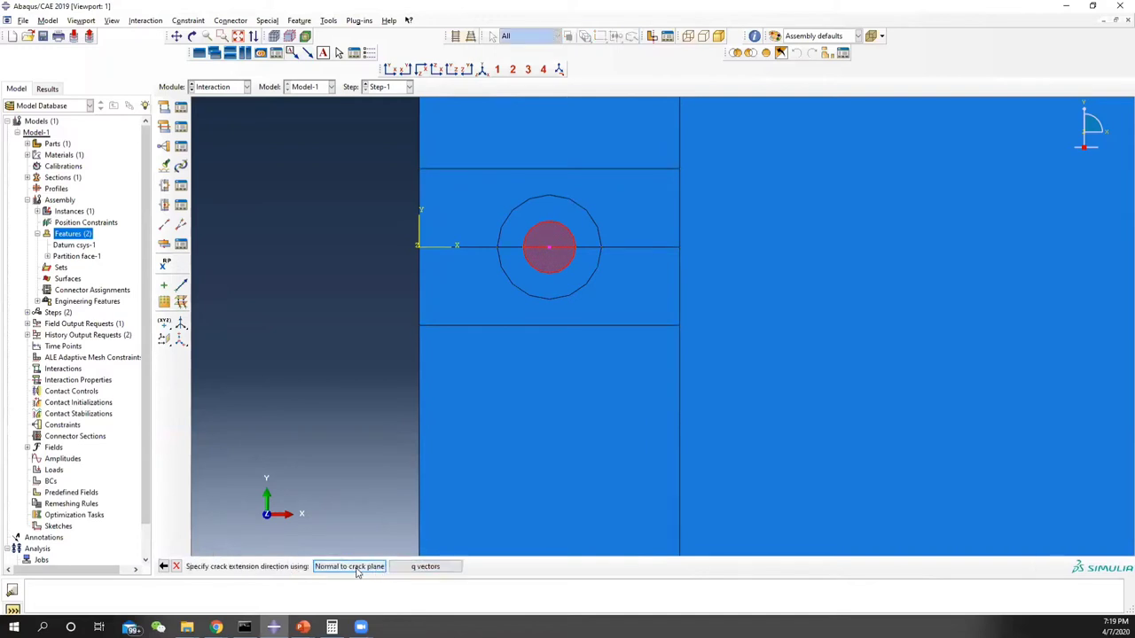
pyautogui.click(421, 568)
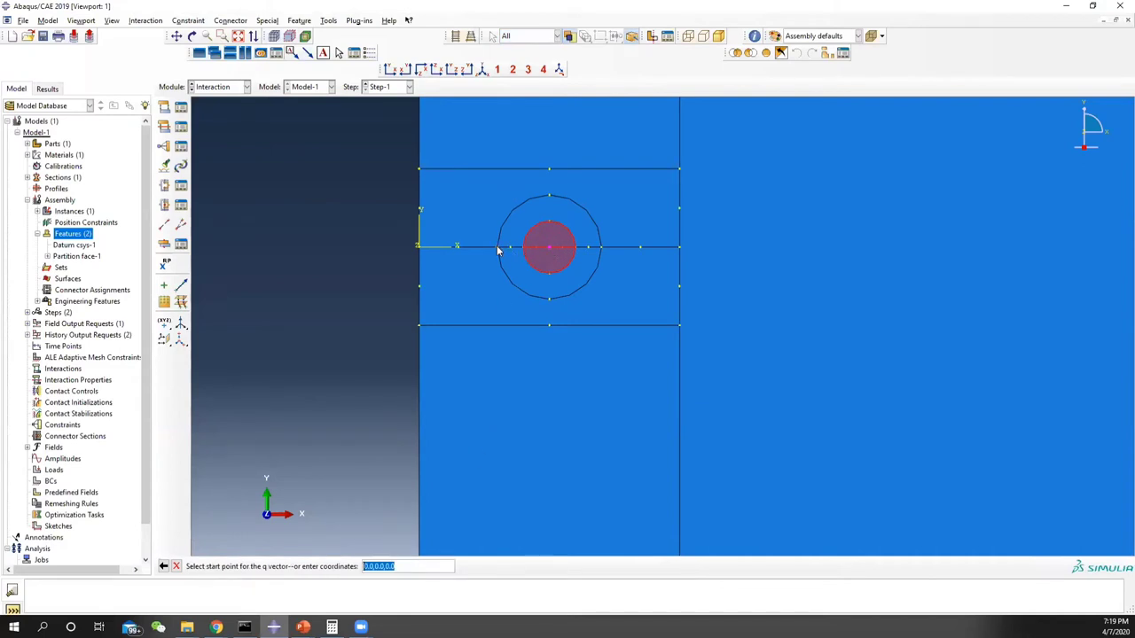
pyautogui.click(498, 249)
pyautogui.click(550, 248)
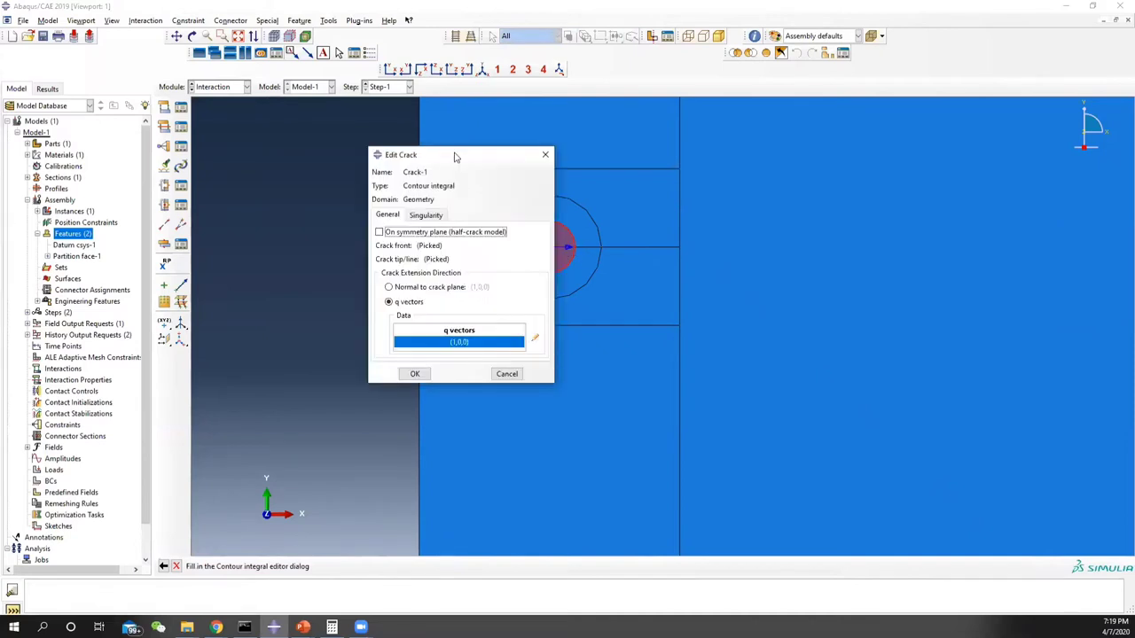
# Set Crack-1's singularity to a midside node parameter of 0.25 with collapsed element side, single node, and save the crack.
pyautogui.click(427, 216)
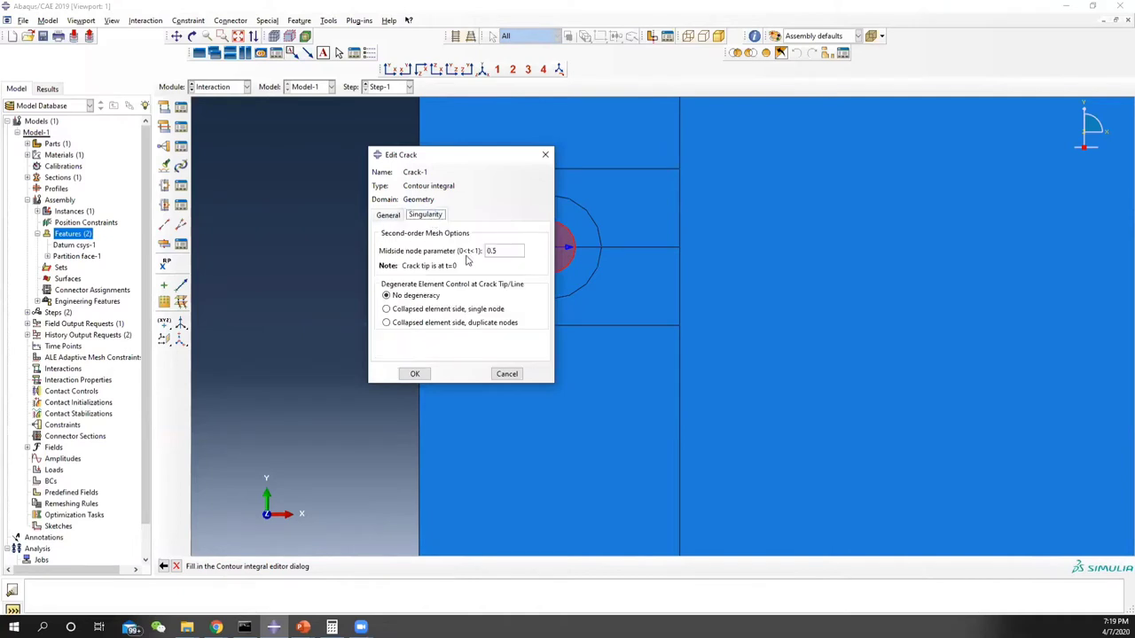
pyautogui.moveTo(501, 251); pyautogui.dragTo(454, 254)
pyautogui.click(416, 310)
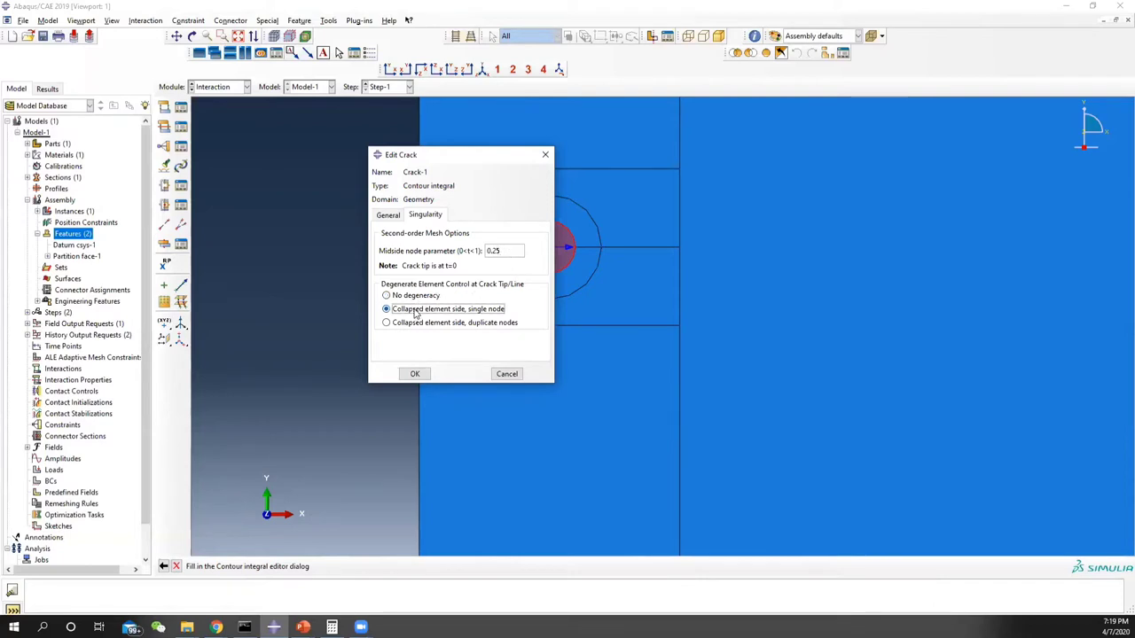
pyautogui.click(414, 374)
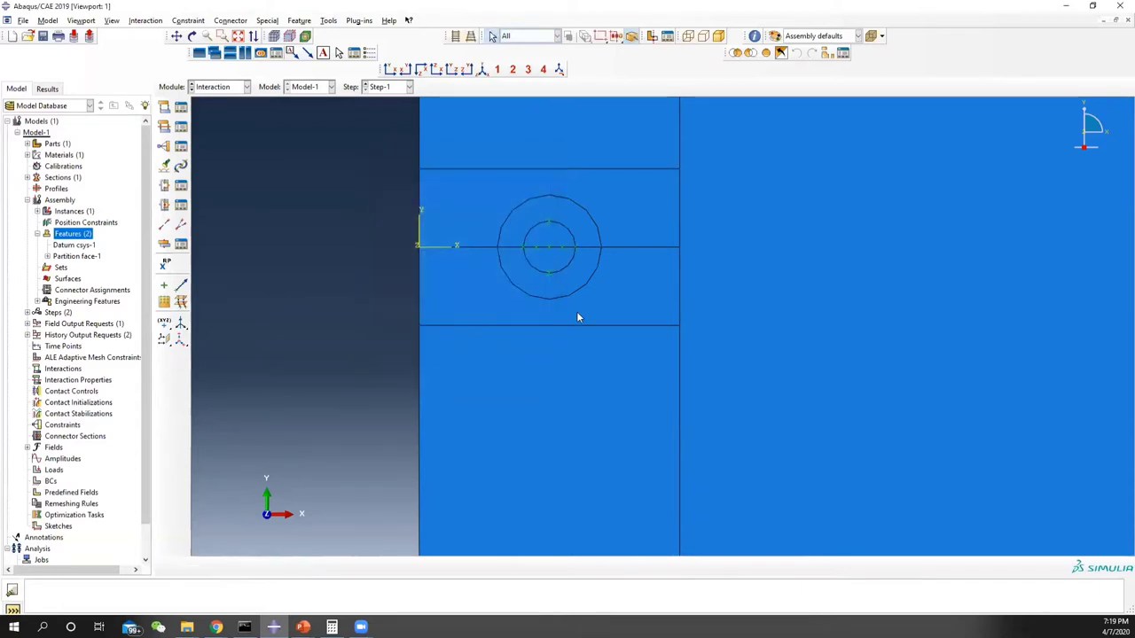
# In the Step module, edit history output request H-Output-1 to output the J-integral for the Crack domain Crack-1.
pyautogui.click(211, 89)
pyautogui.click(214, 135)
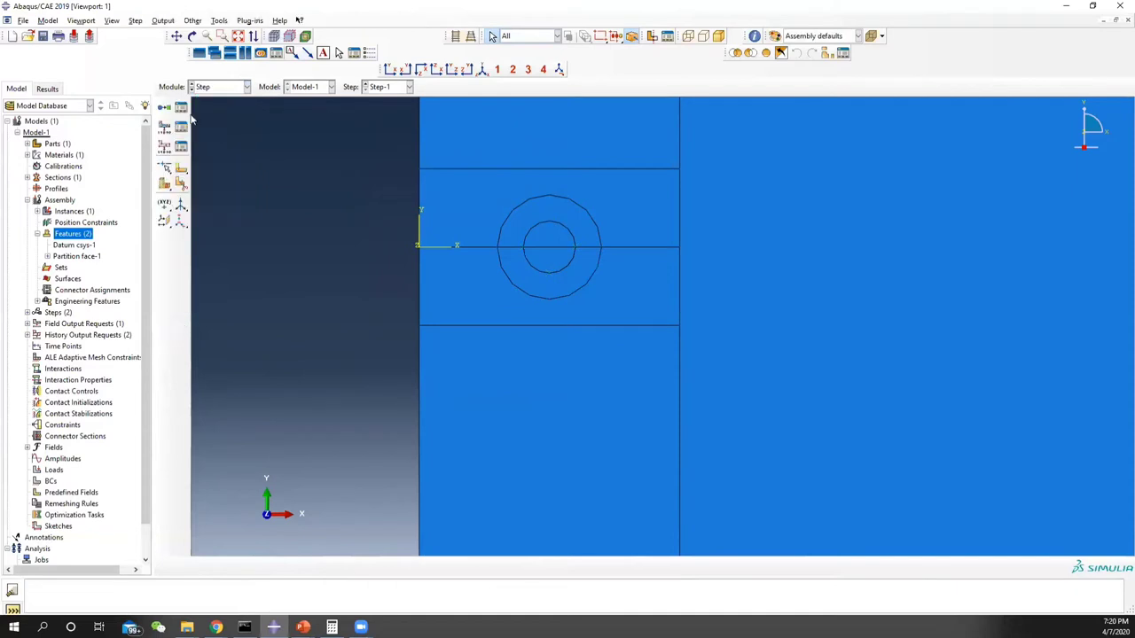
pyautogui.click(180, 149)
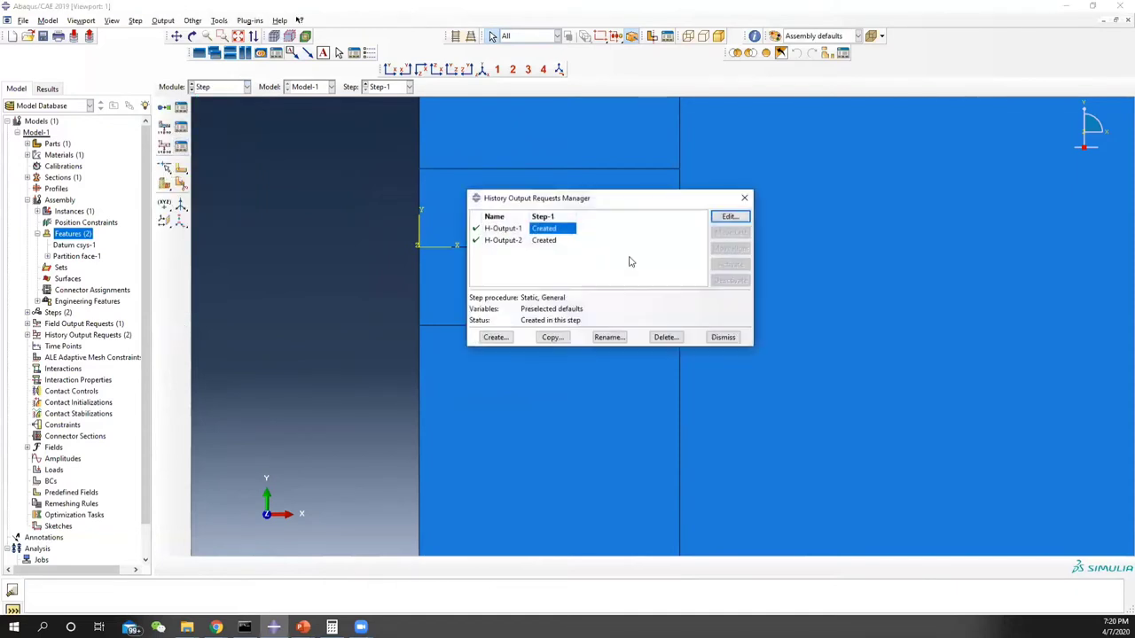
pyautogui.click(729, 216)
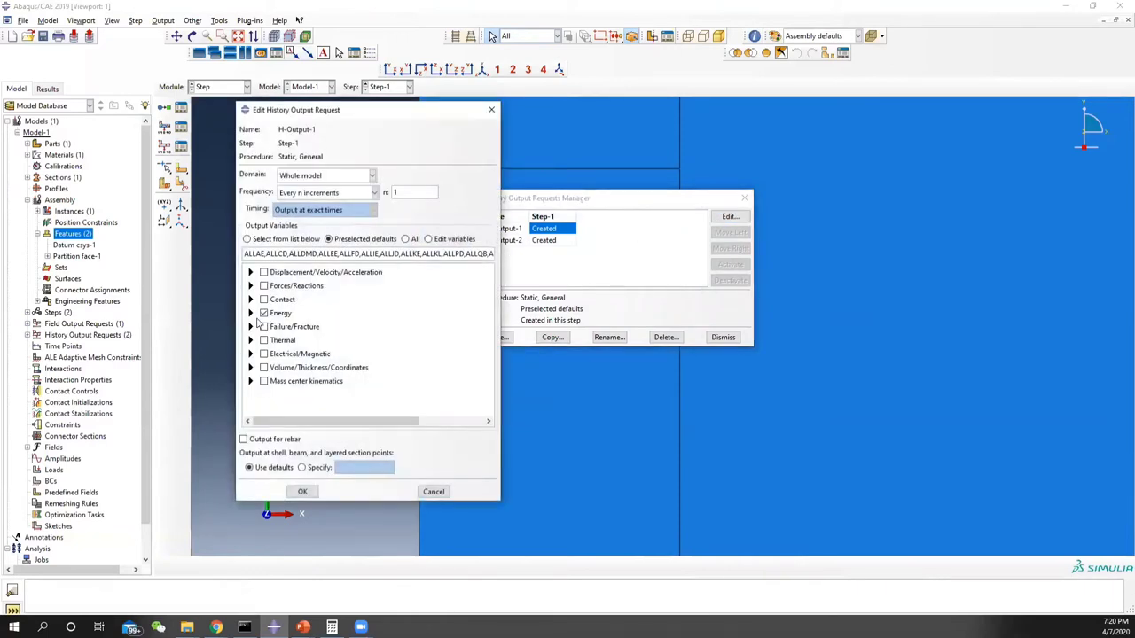
pyautogui.click(263, 313)
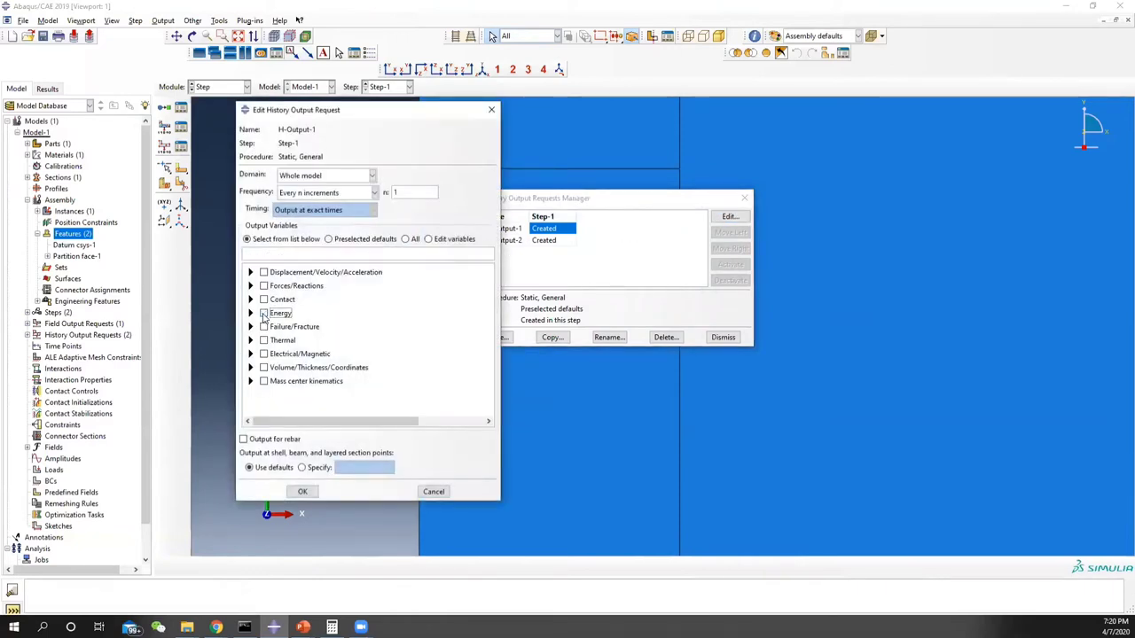
pyautogui.click(337, 180)
pyautogui.click(322, 234)
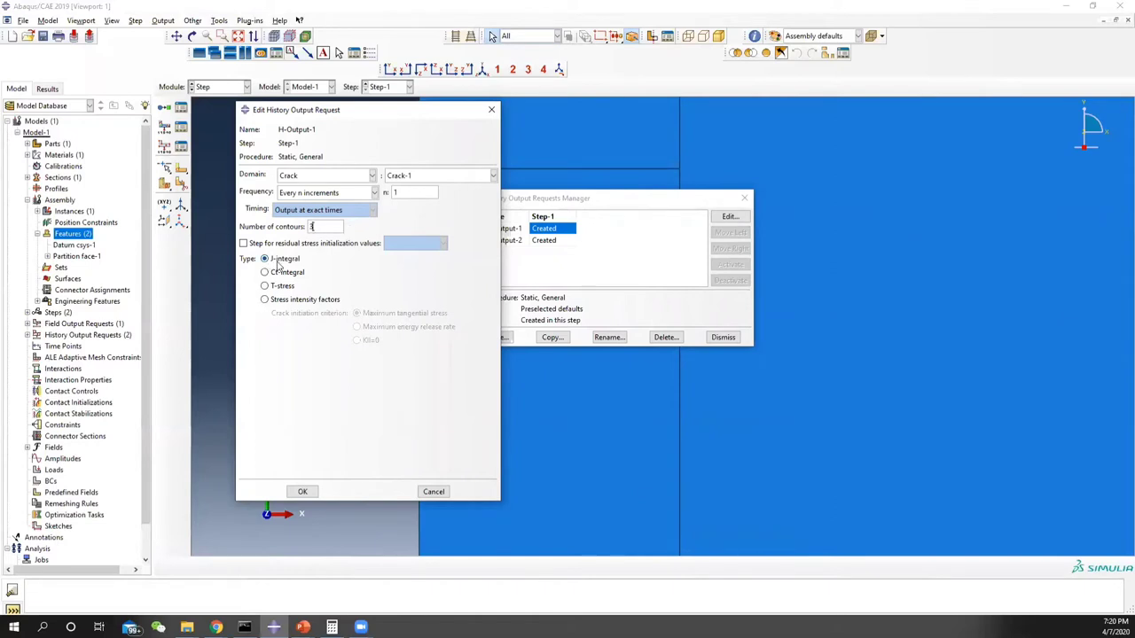
pyautogui.click(303, 491)
pyautogui.click(559, 241)
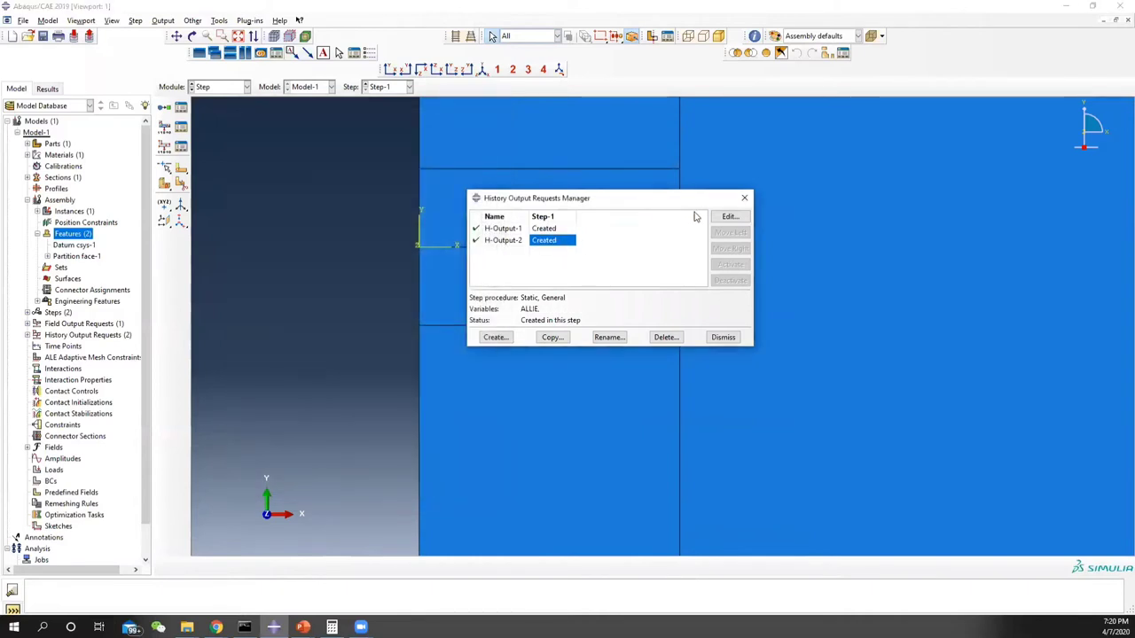
pyautogui.click(744, 198)
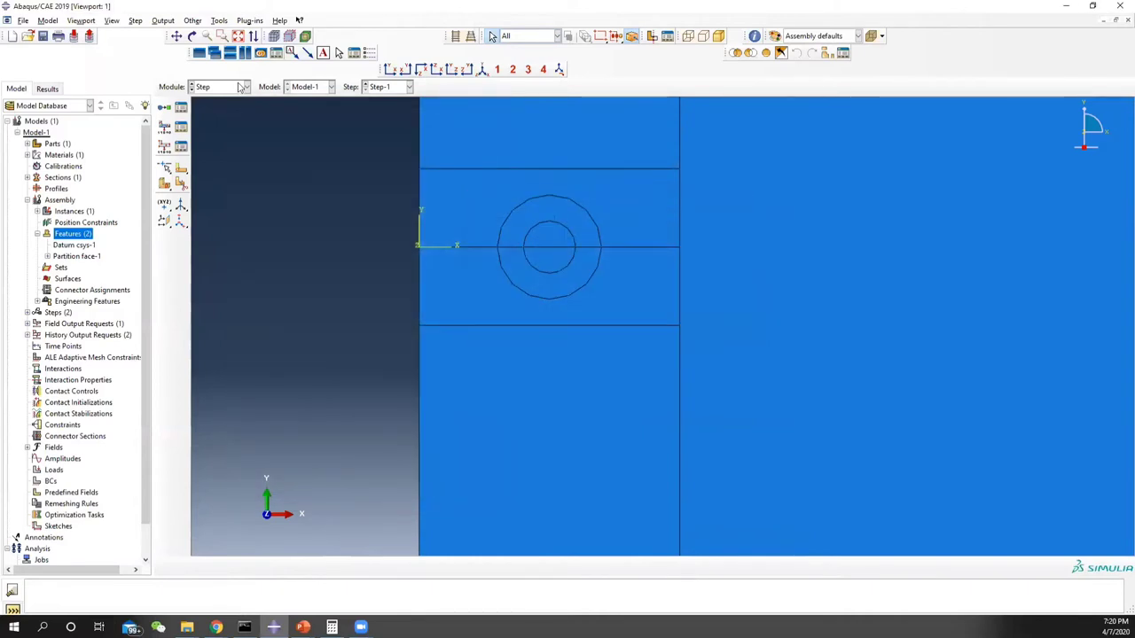
# In the Load module, create boundary condition BC-1 in the Initial step as mechanical type Symmetry/Antisymmetry/Encastre.
pyautogui.click(246, 86)
pyautogui.click(213, 156)
pyautogui.scroll(5, 516, 315)
pyautogui.scroll(4, 526, 317)
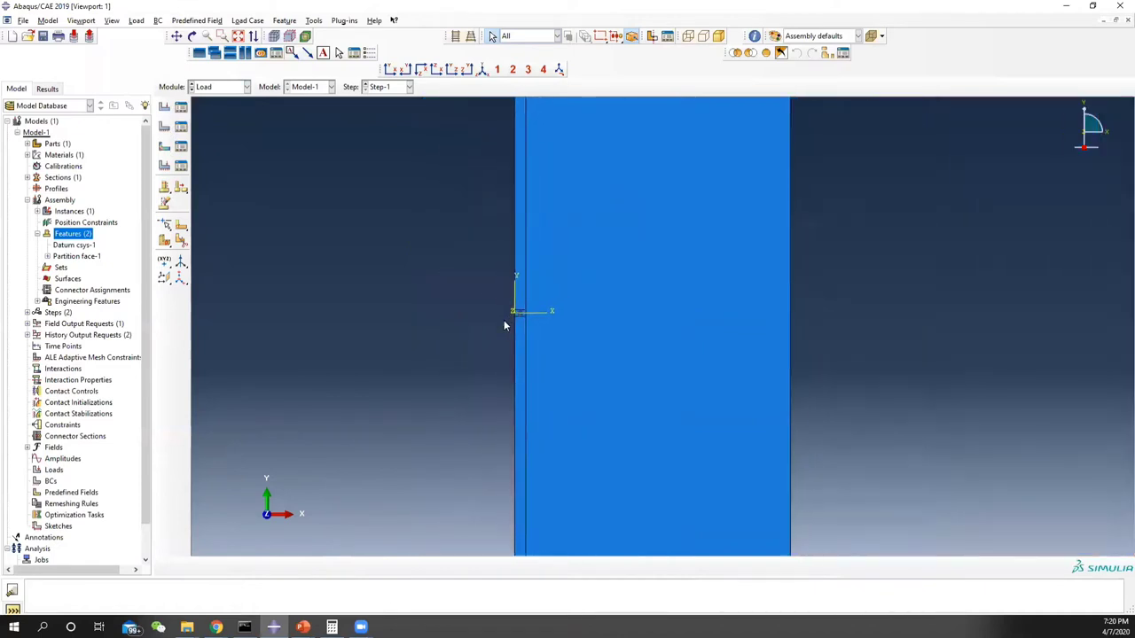
pyautogui.click(181, 127)
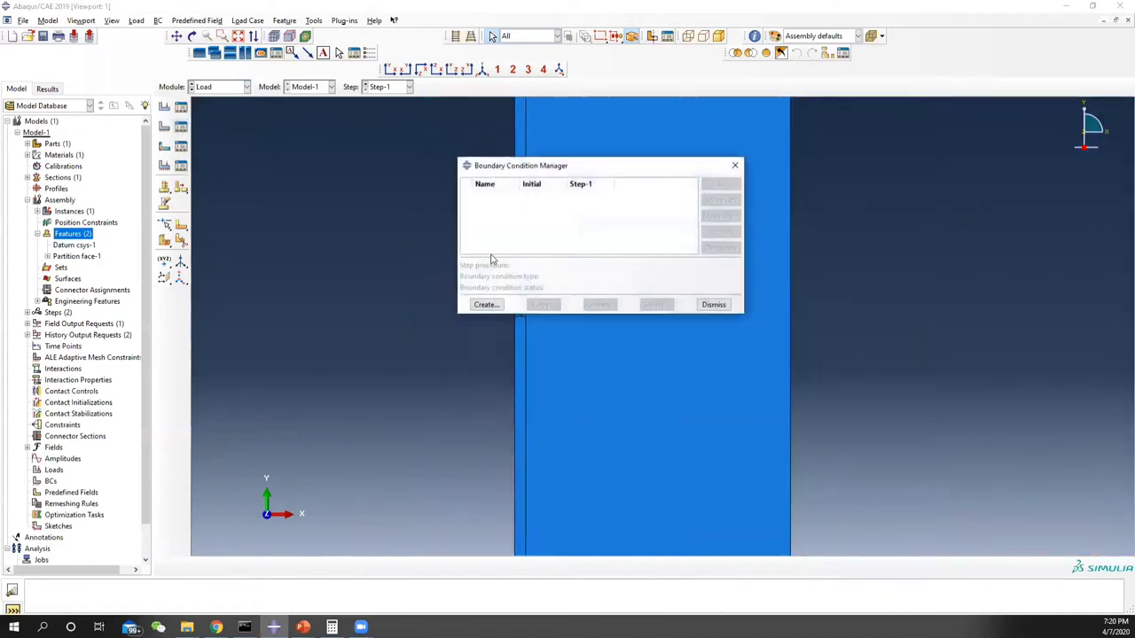
pyautogui.click(486, 305)
pyautogui.click(597, 200)
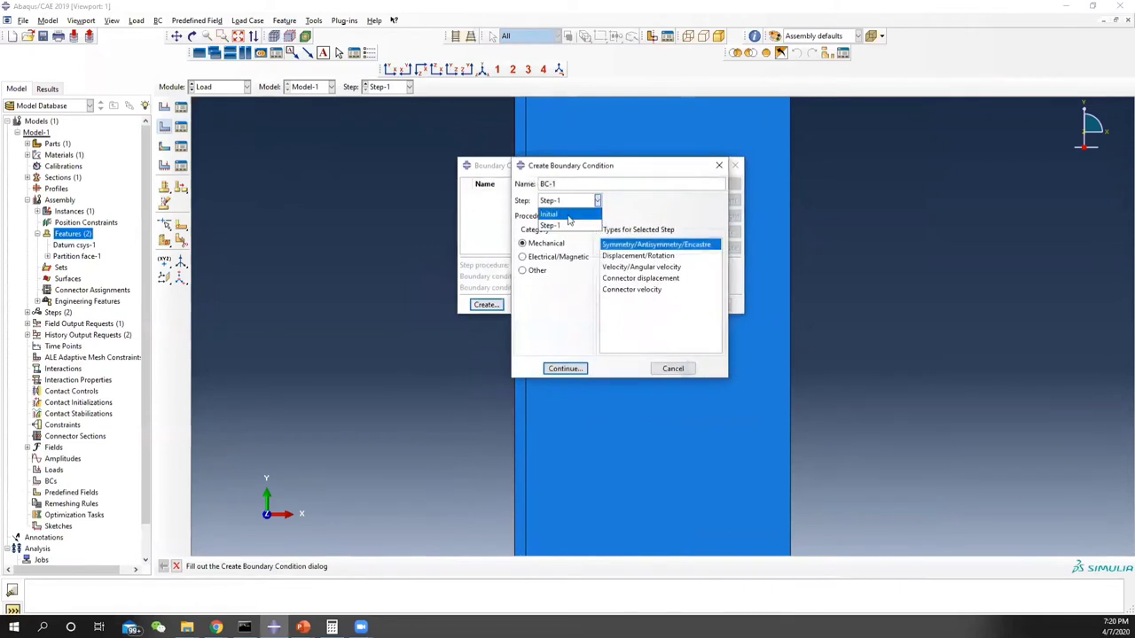
pyautogui.click(568, 217)
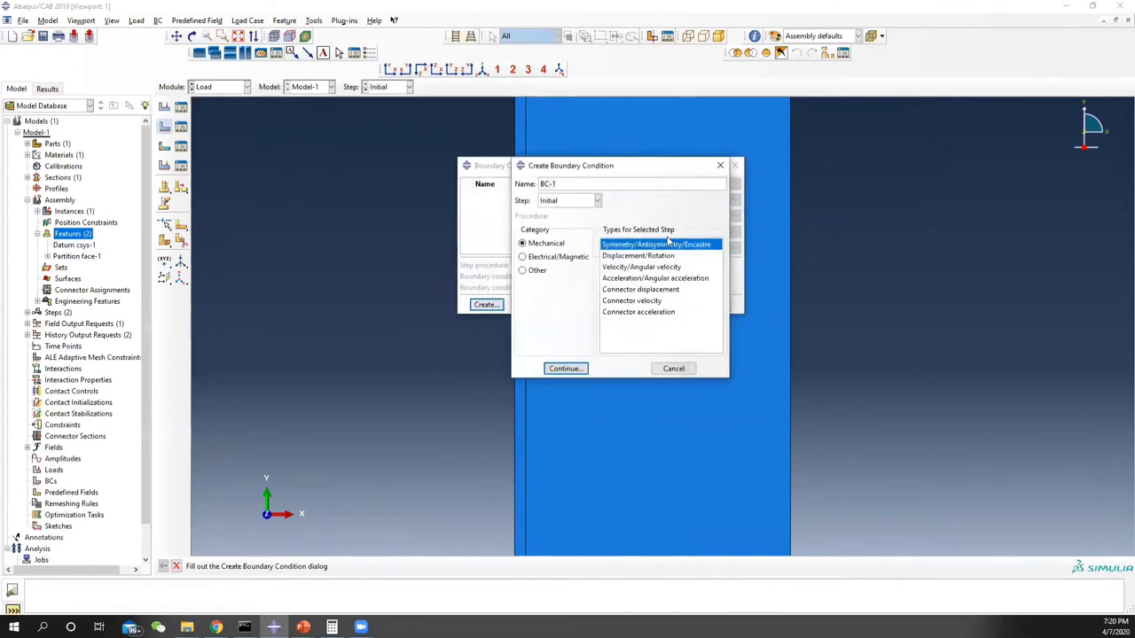
pyautogui.click(566, 369)
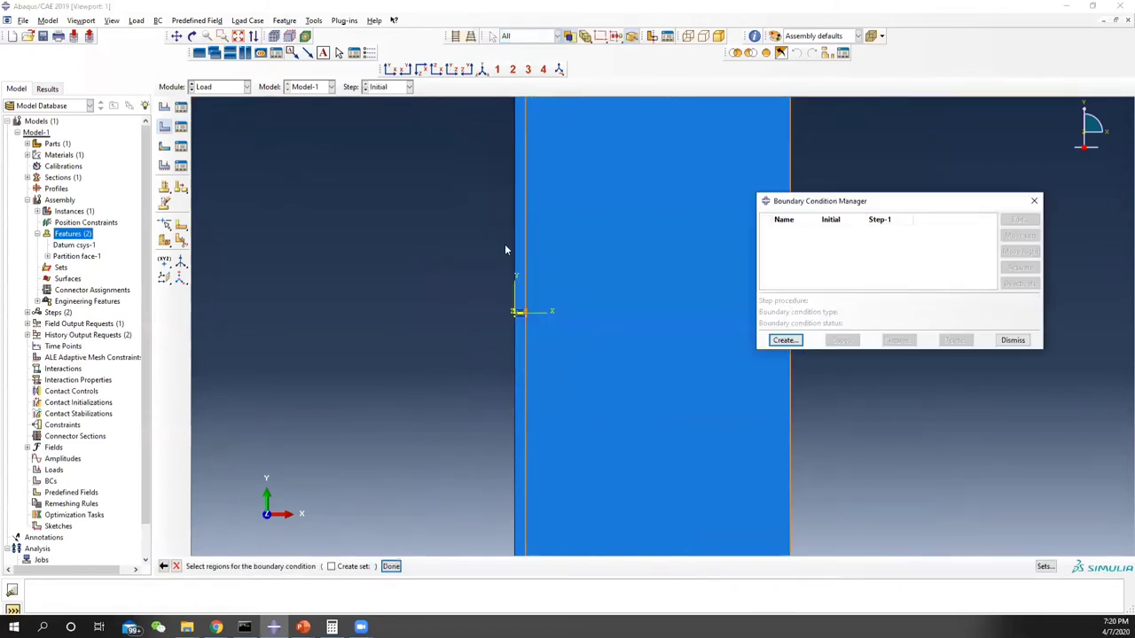
# Apply BC-1 to the edges along the plate's left side as XSYMM (U1 = UR2 = UR3 = 0).
pyautogui.click(512, 237)
pyautogui.scroll(3, 520, 350)
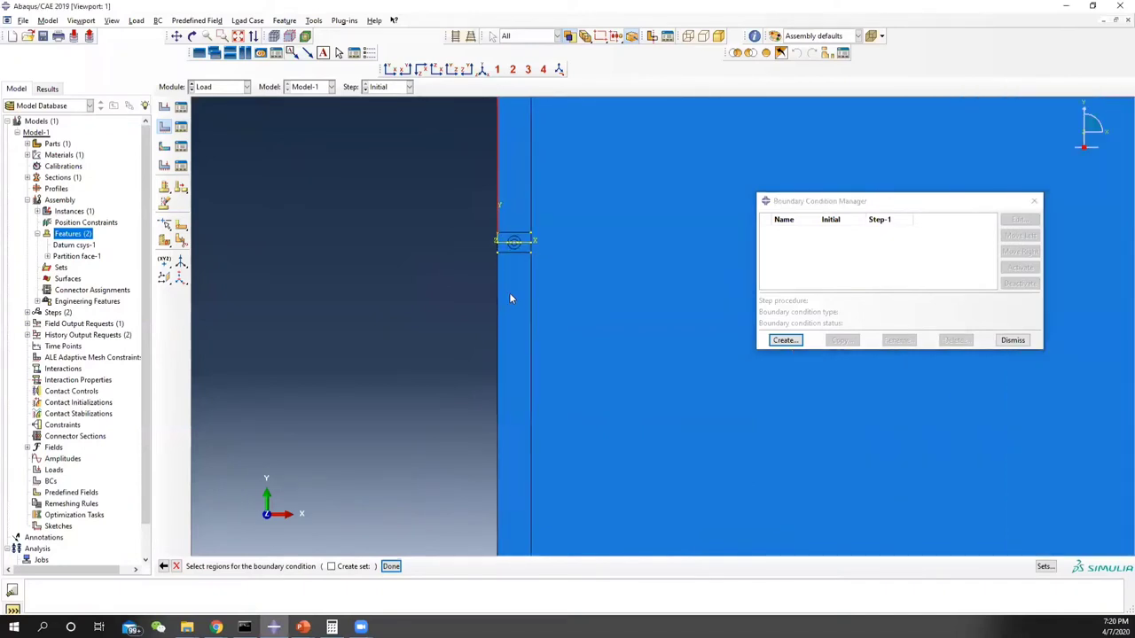
pyautogui.scroll(2, 509, 299)
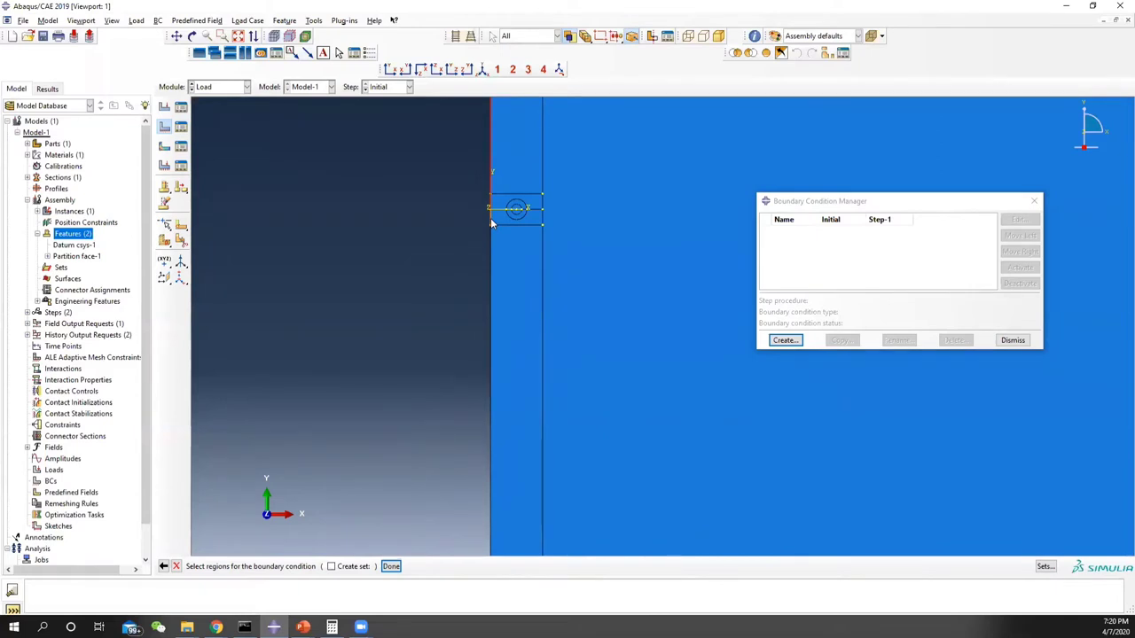
pyautogui.keyDown('shift'); pyautogui.click(490, 271); pyautogui.keyUp('shift')
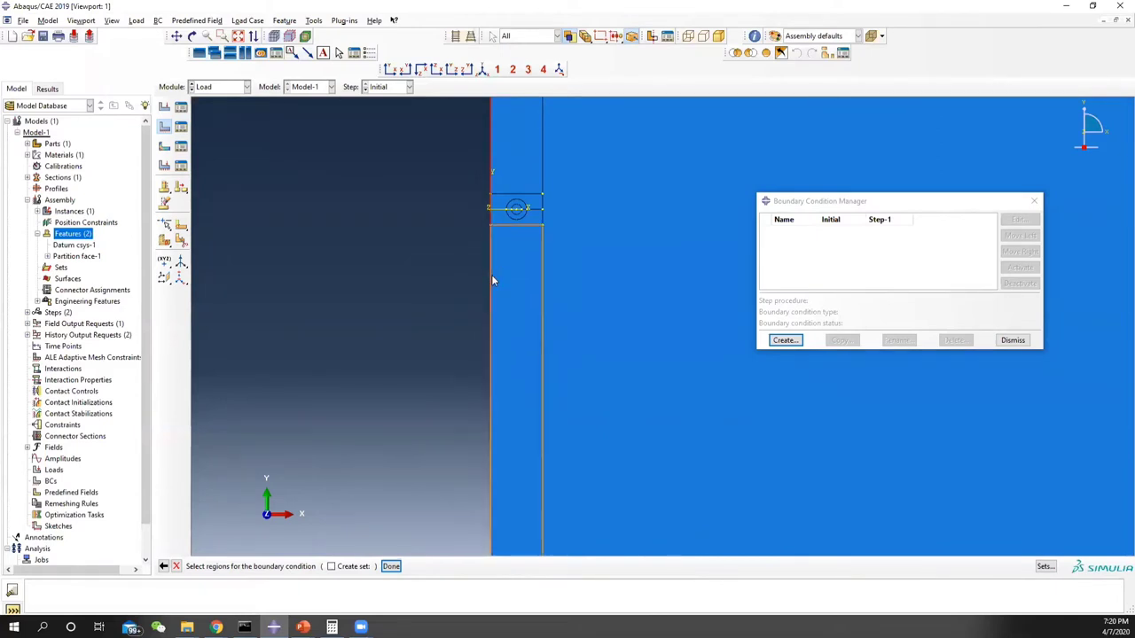
pyautogui.click(390, 565)
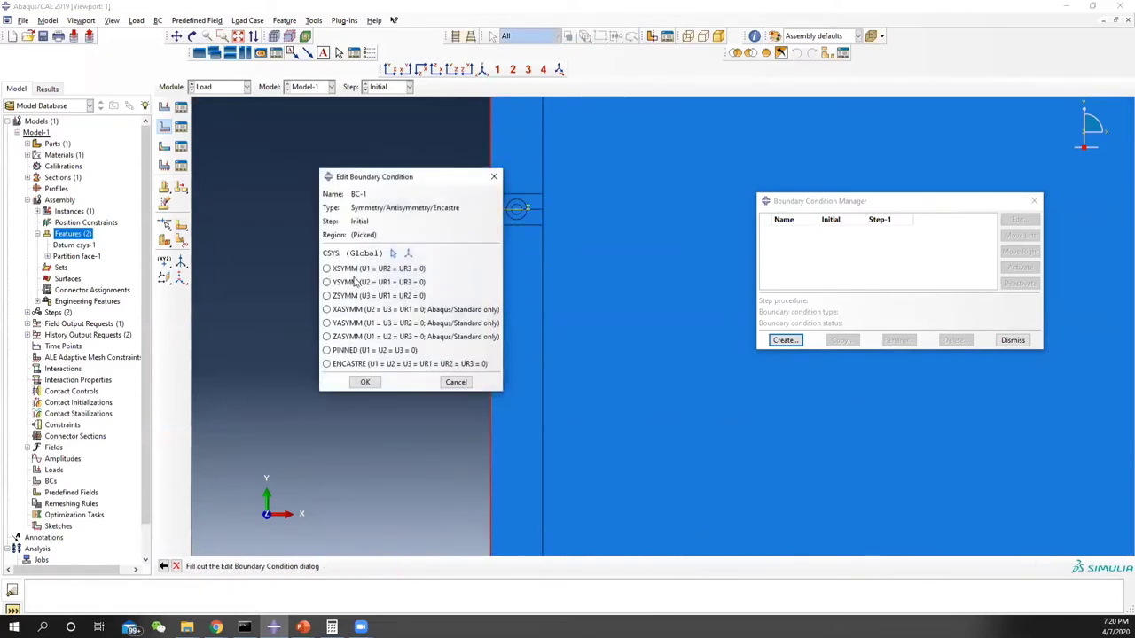
pyautogui.click(356, 269)
pyautogui.click(365, 382)
pyautogui.scroll(-5, 689, 318)
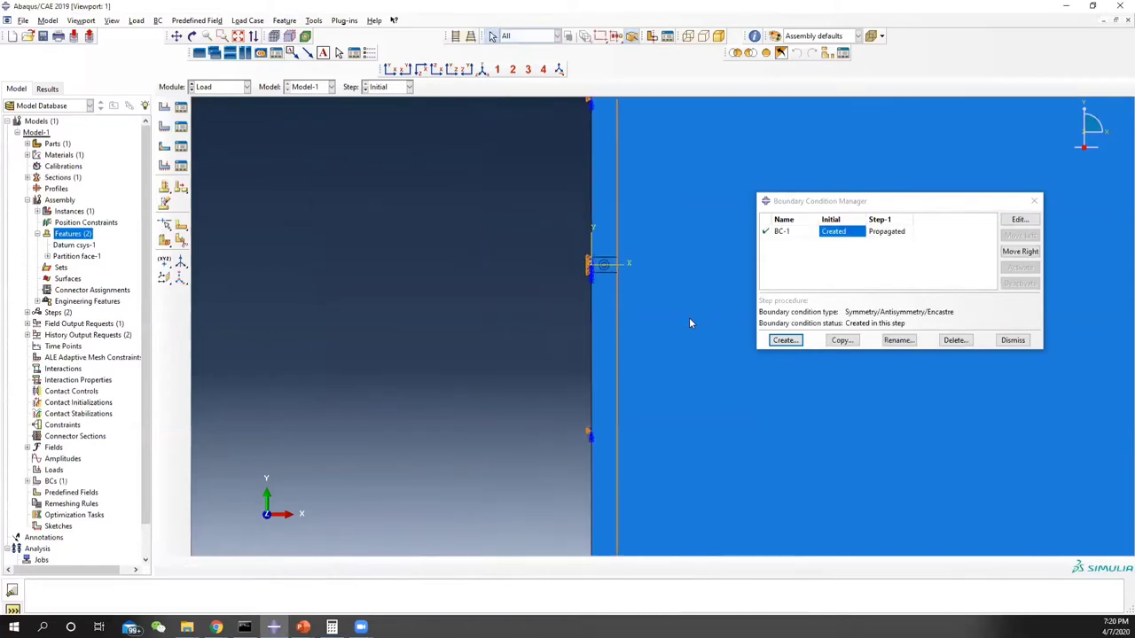
pyautogui.moveTo(594, 337); pyautogui.dragTo(417, 370)
pyautogui.scroll(-4, 476, 380)
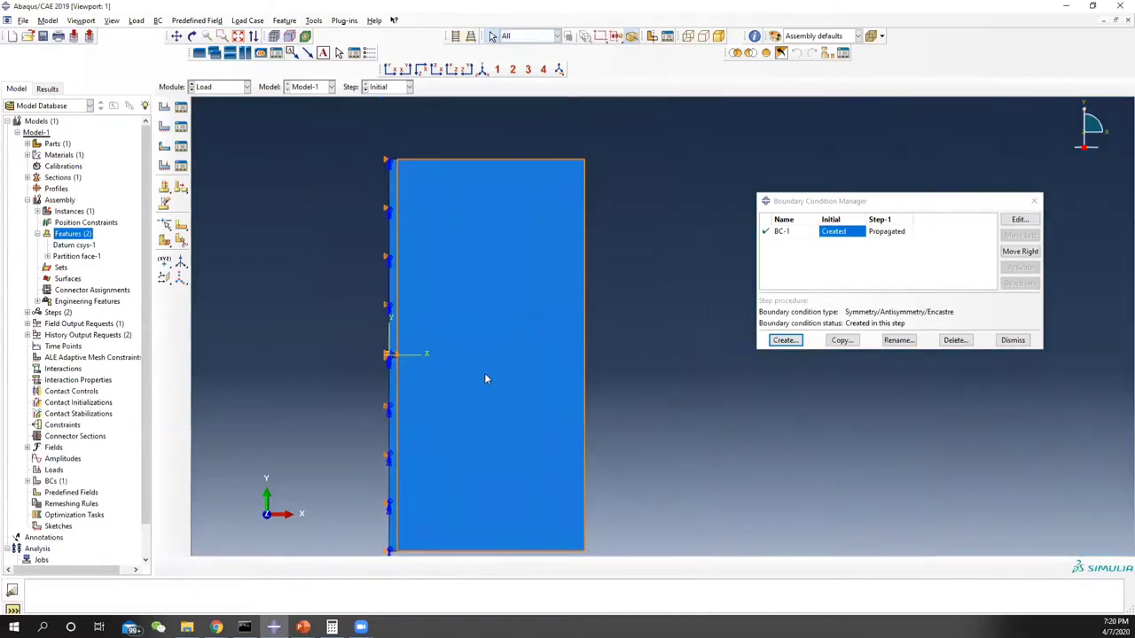
pyautogui.press('Escape')
pyautogui.click(1033, 201)
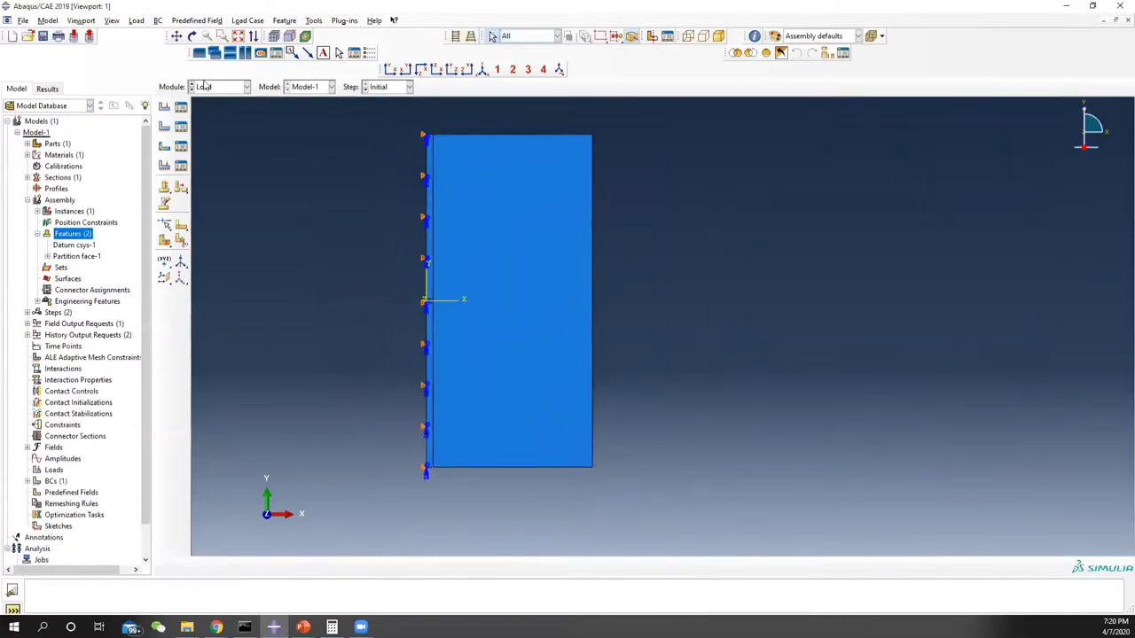
# Create mechanical load Load-1 in Step-1 as a Shell edge load.
pyautogui.click(182, 107)
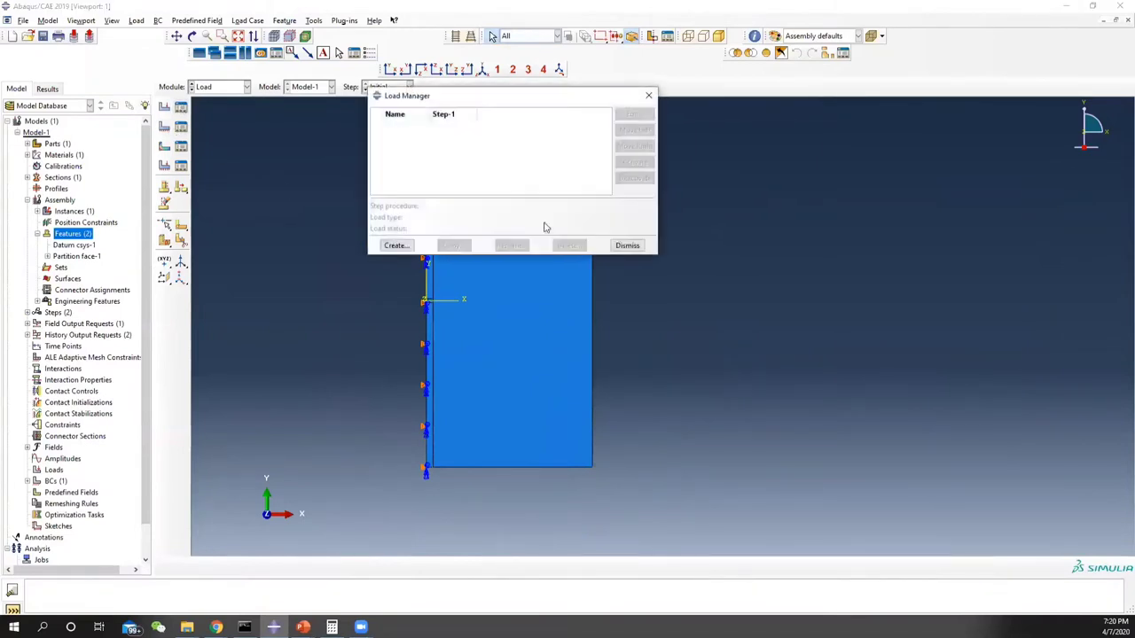
pyautogui.click(395, 245)
pyautogui.click(360, 255)
pyautogui.click(342, 277)
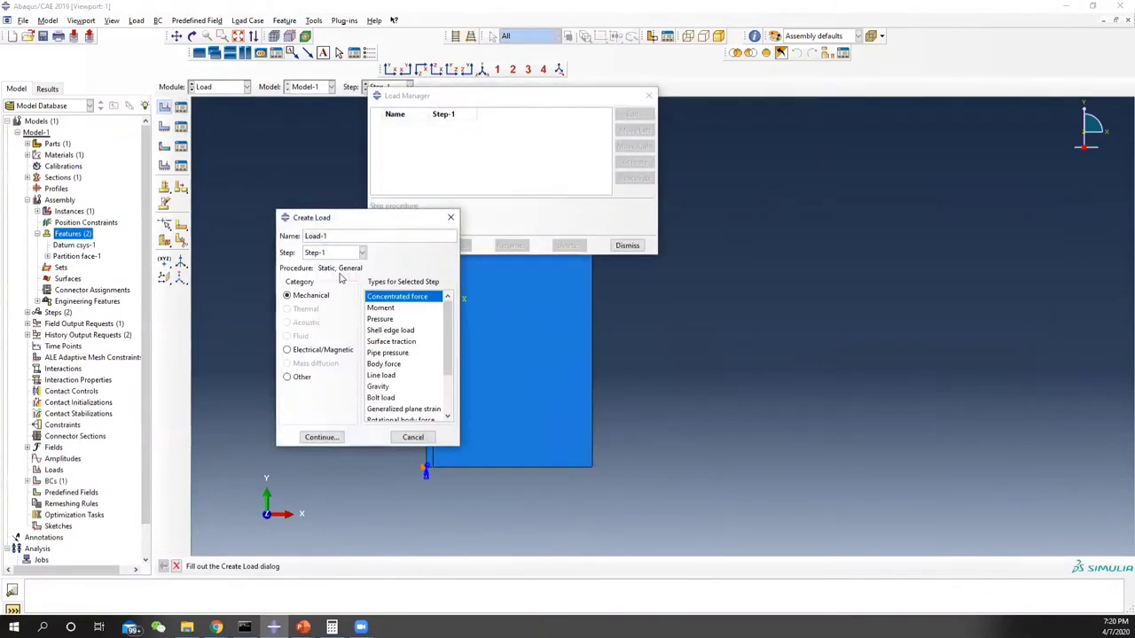
pyautogui.click(388, 331)
pyautogui.click(321, 437)
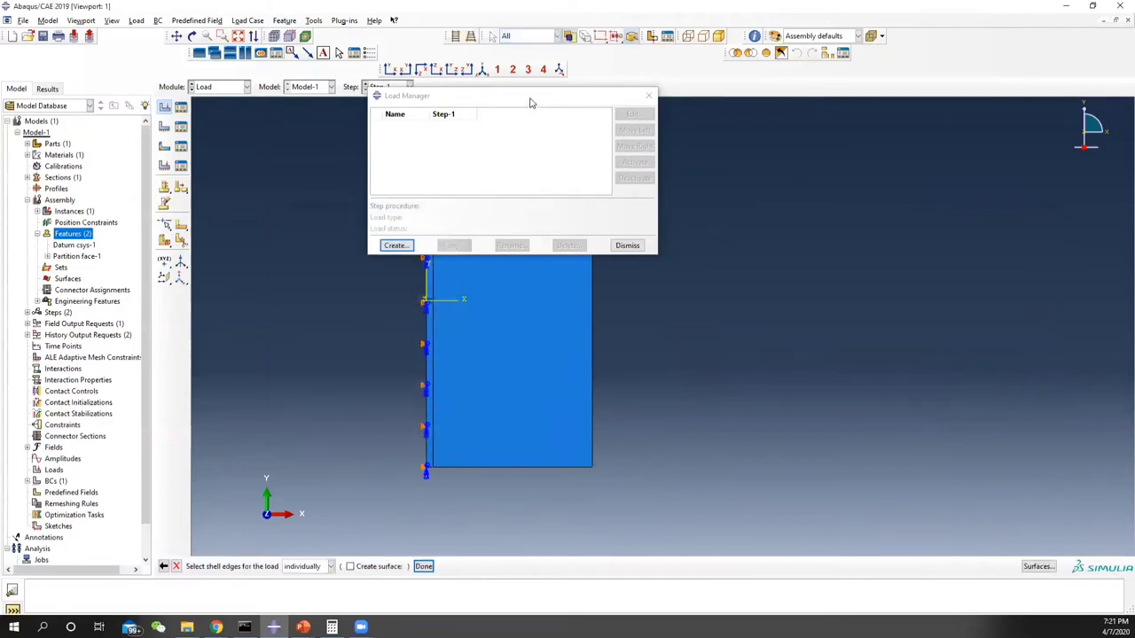
# Select the plate's full top and bottom edges by angle as the region for Load-1.
pyautogui.moveTo(530, 103); pyautogui.dragTo(948, 191)
pyautogui.click(494, 133)
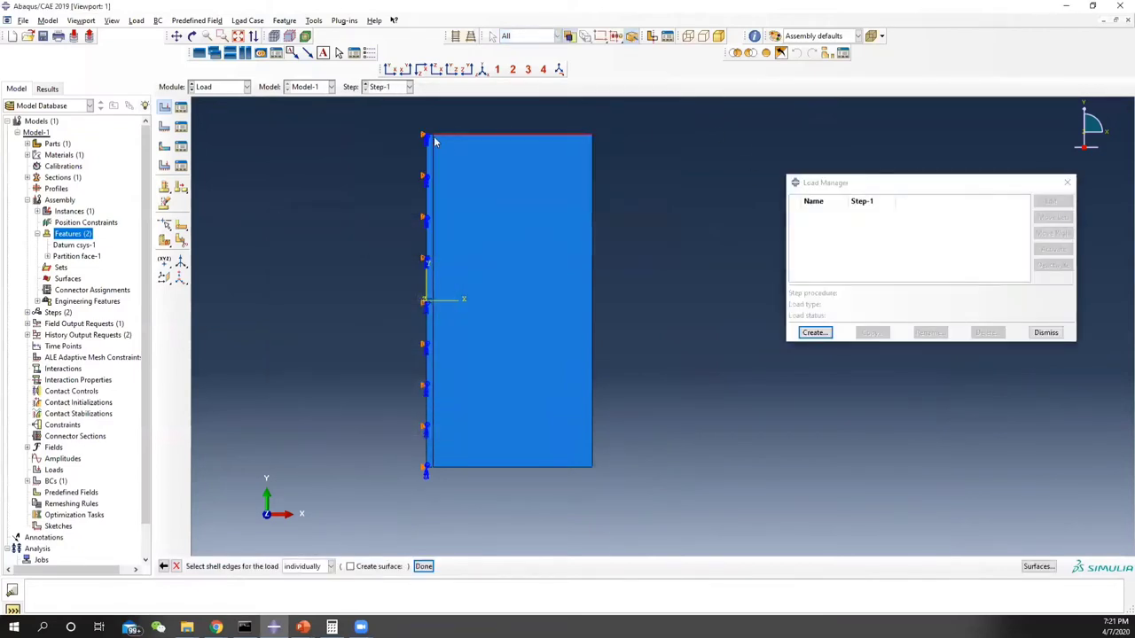
pyautogui.click(329, 566)
pyautogui.click(301, 590)
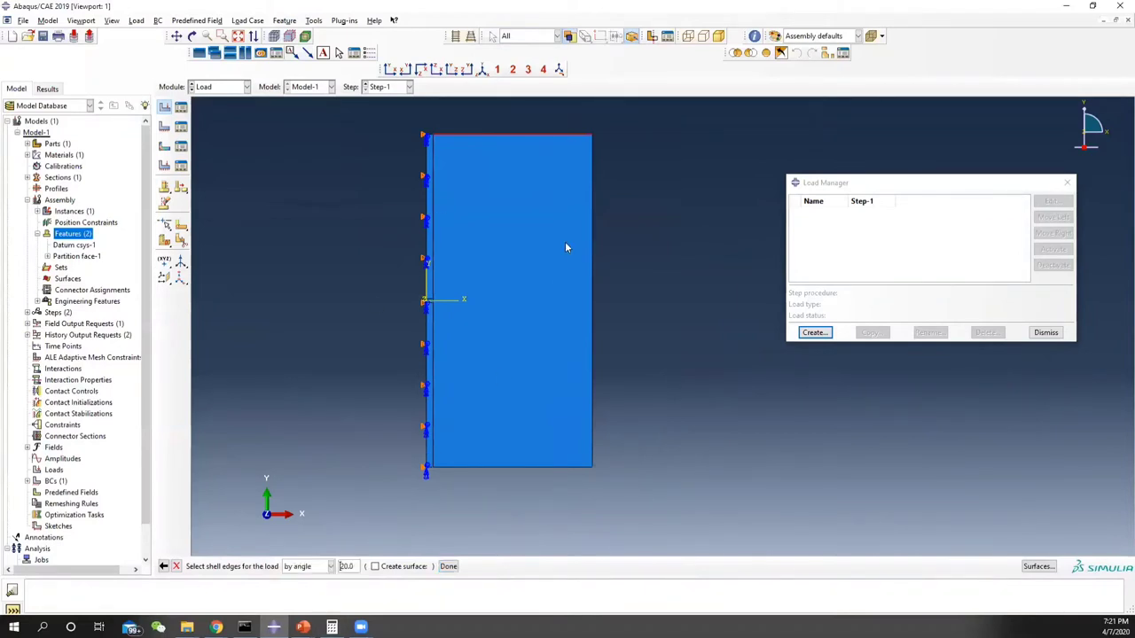
pyautogui.click(505, 466)
pyautogui.keyDown('shift'); pyautogui.click(498, 134); pyautogui.keyUp('shift')
pyautogui.scroll(2, 497, 135)
pyautogui.scroll(-3, 532, 335)
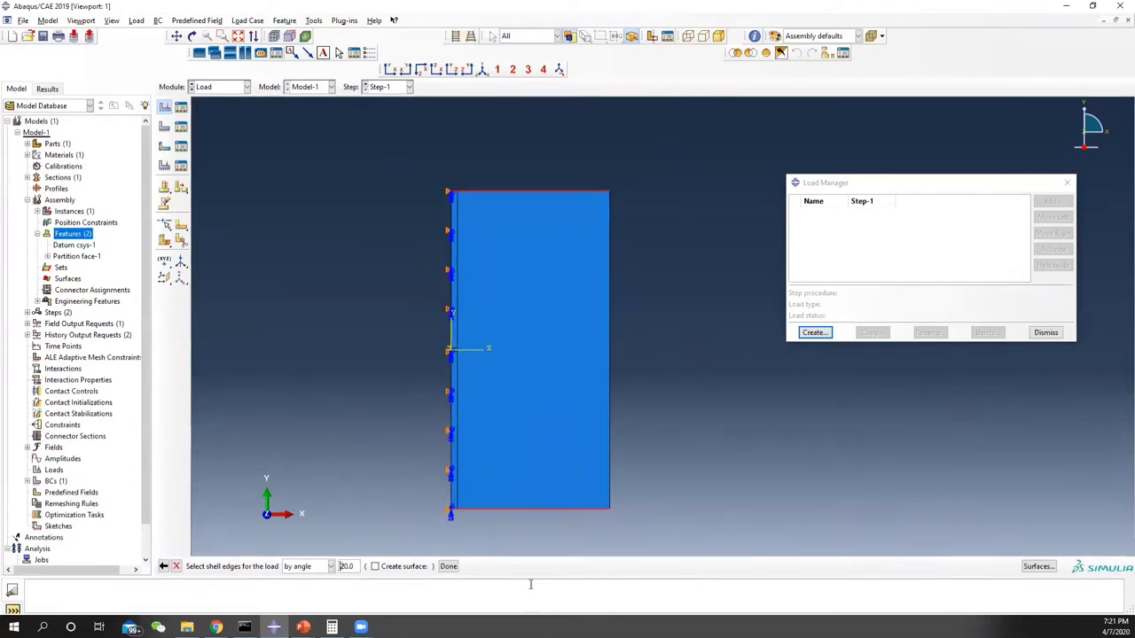
pyautogui.click(448, 566)
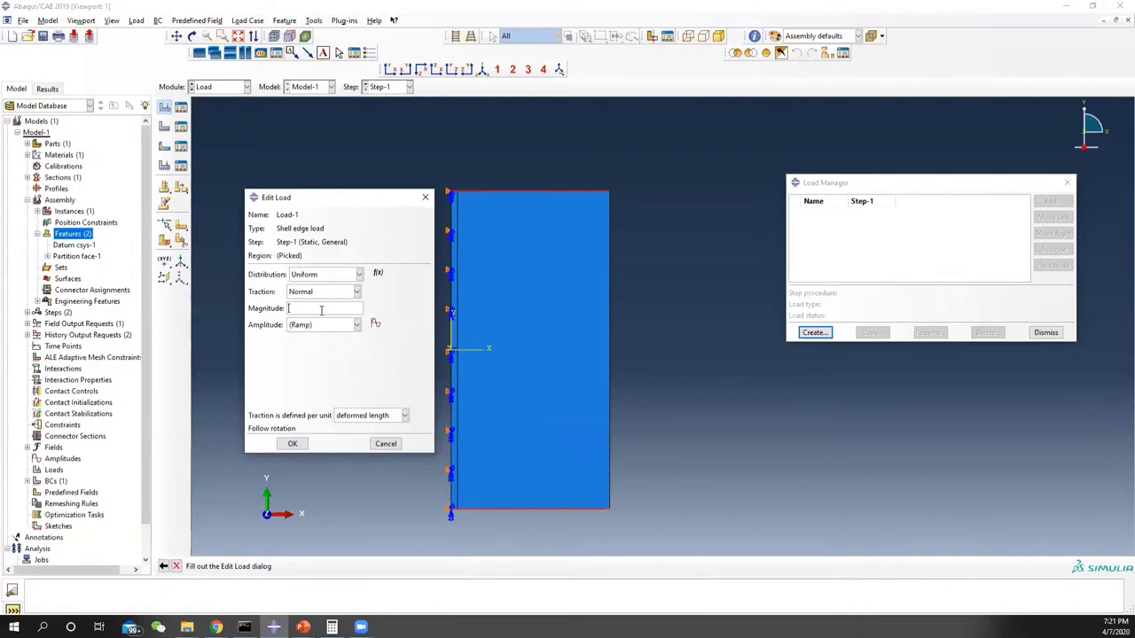
# Set Load-1's magnitude to -2000 with traction defined per unit undeformed length, and save the load.
pyautogui.write('-2000')
pyautogui.click(391, 414)
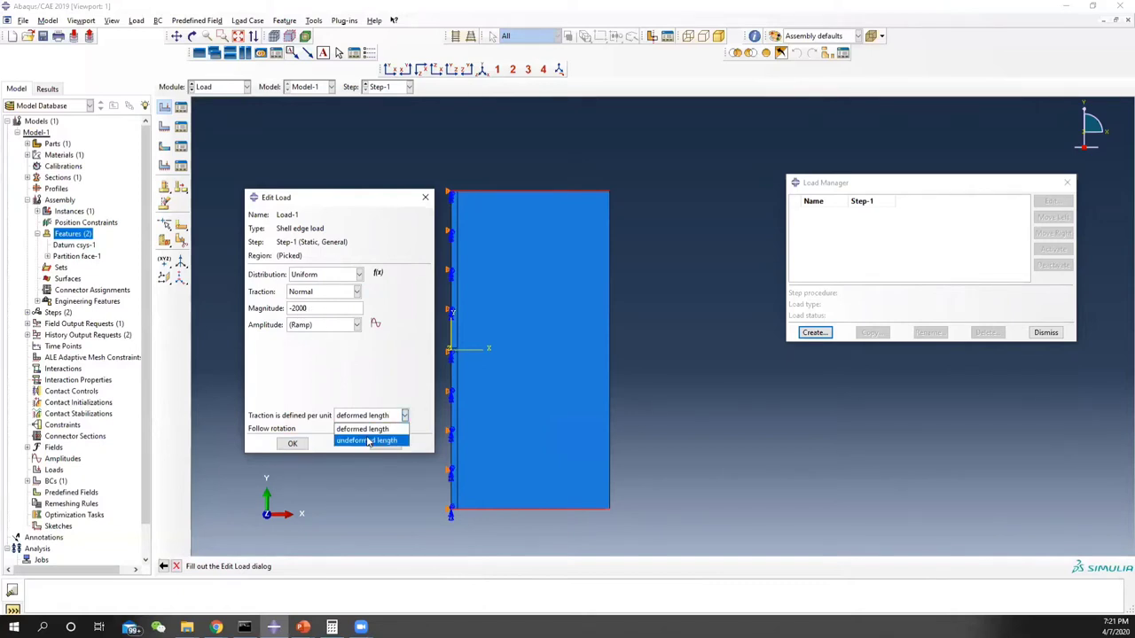
pyautogui.click(372, 441)
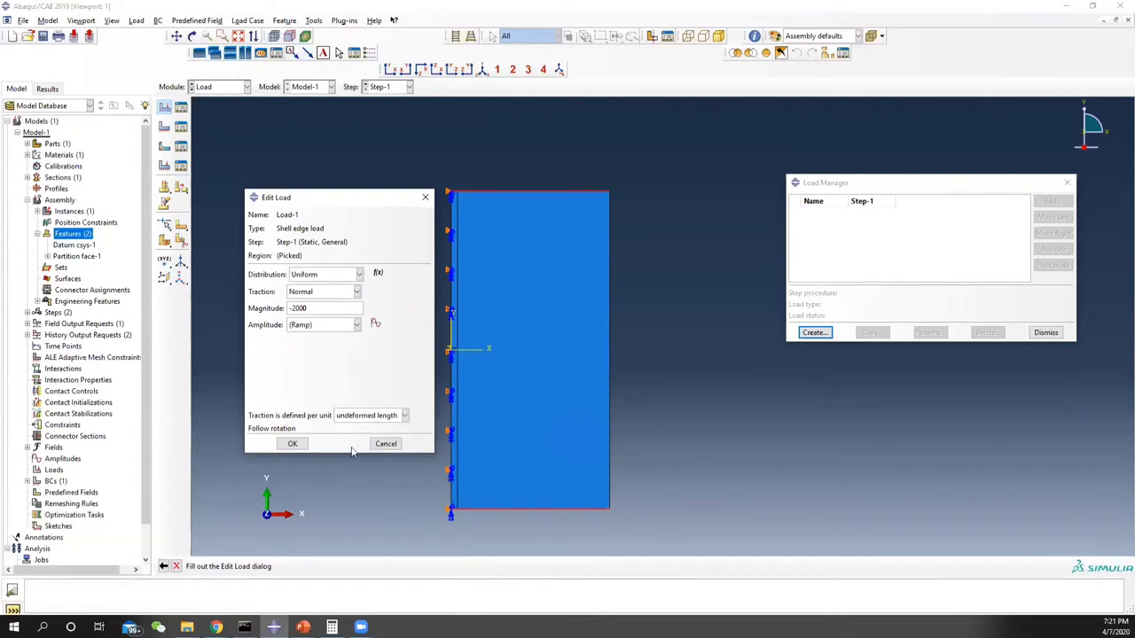
pyautogui.click(295, 445)
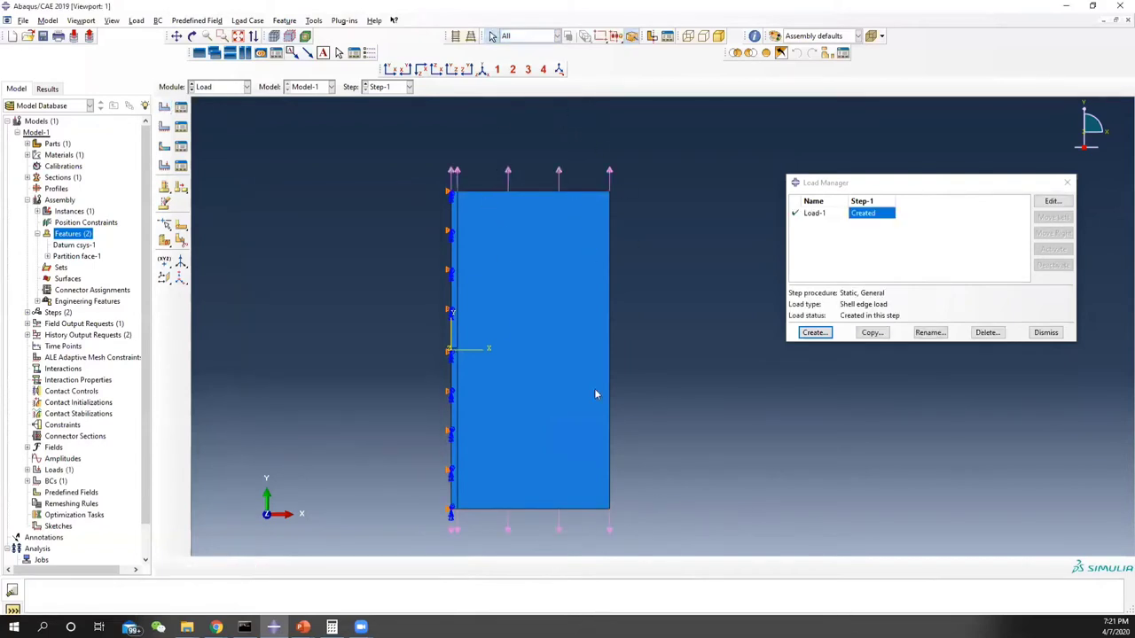
pyautogui.click(1067, 183)
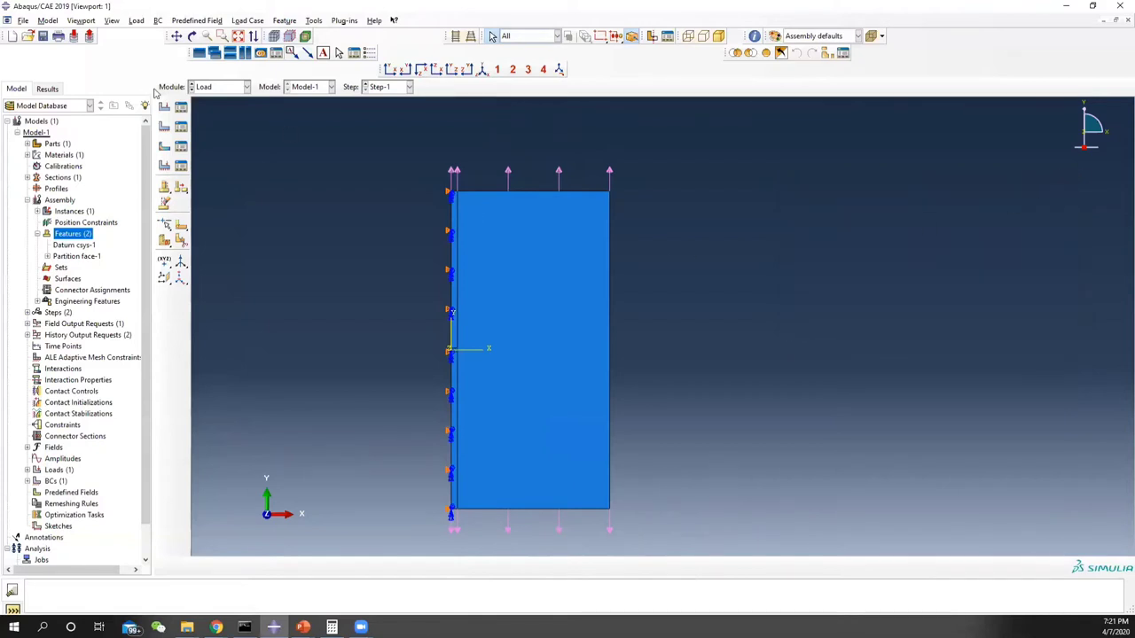
# In the Mesh module, assign the Structured meshing technique to the plate faces outside the small rectangle around the crack tip.
pyautogui.click(214, 86)
pyautogui.click(210, 167)
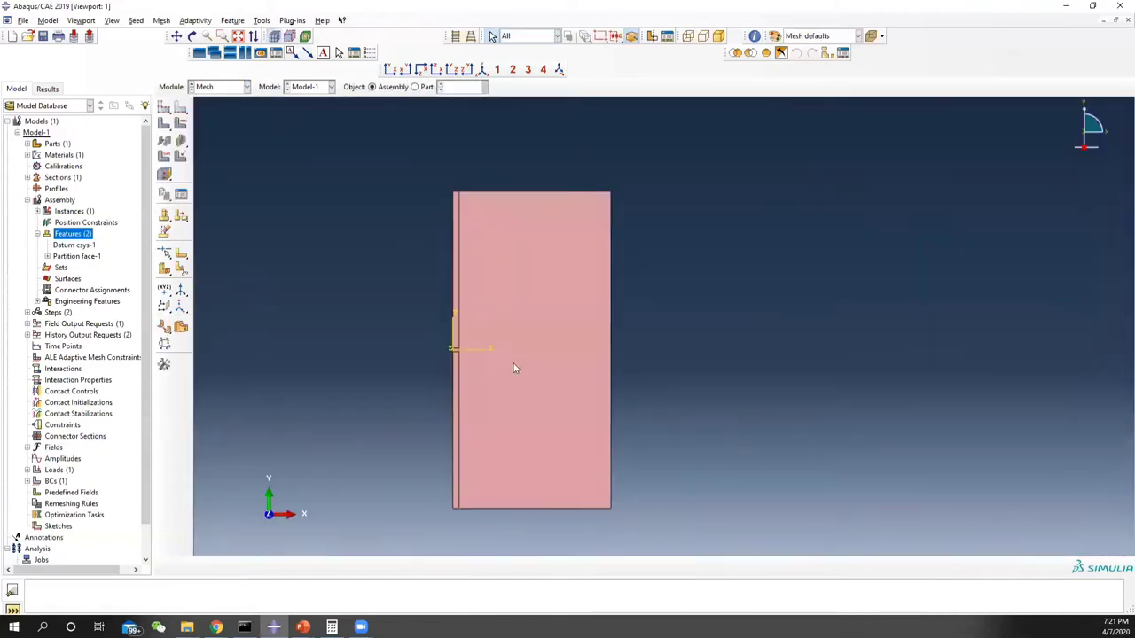
pyautogui.scroll(-5, 482, 345)
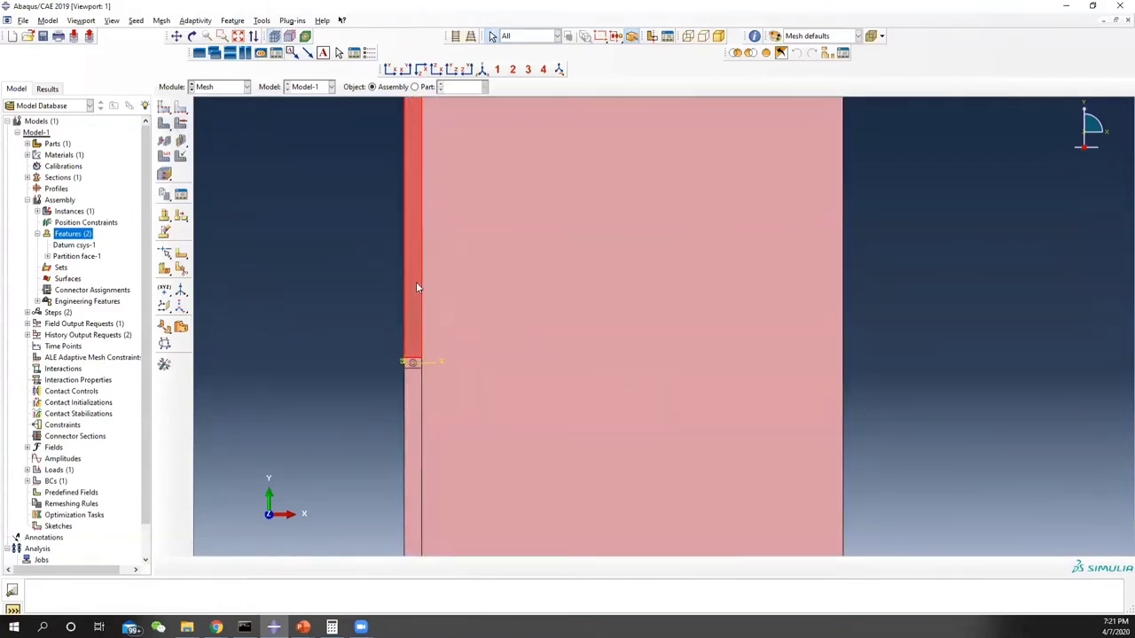
pyautogui.click(181, 124)
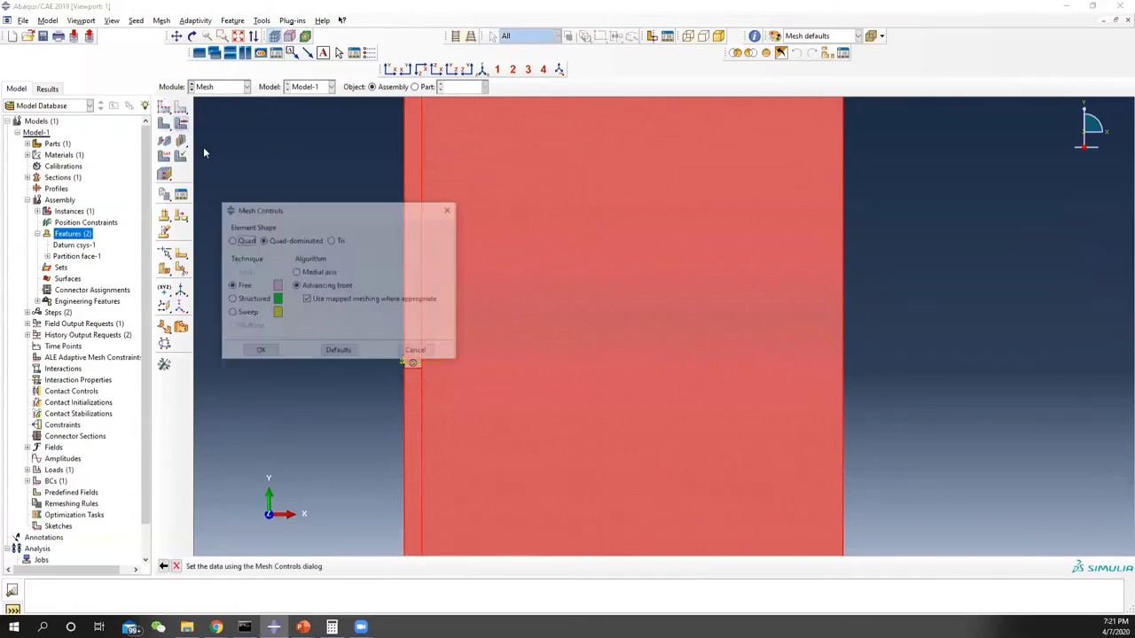
pyautogui.click(232, 299)
pyautogui.click(259, 352)
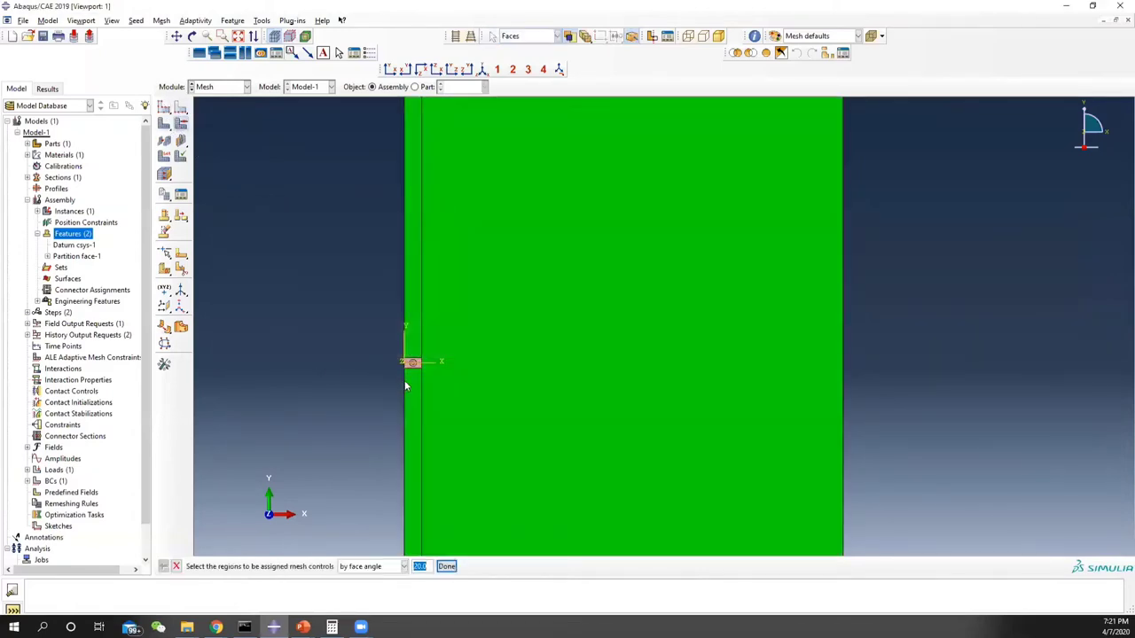
pyautogui.scroll(8, 427, 359)
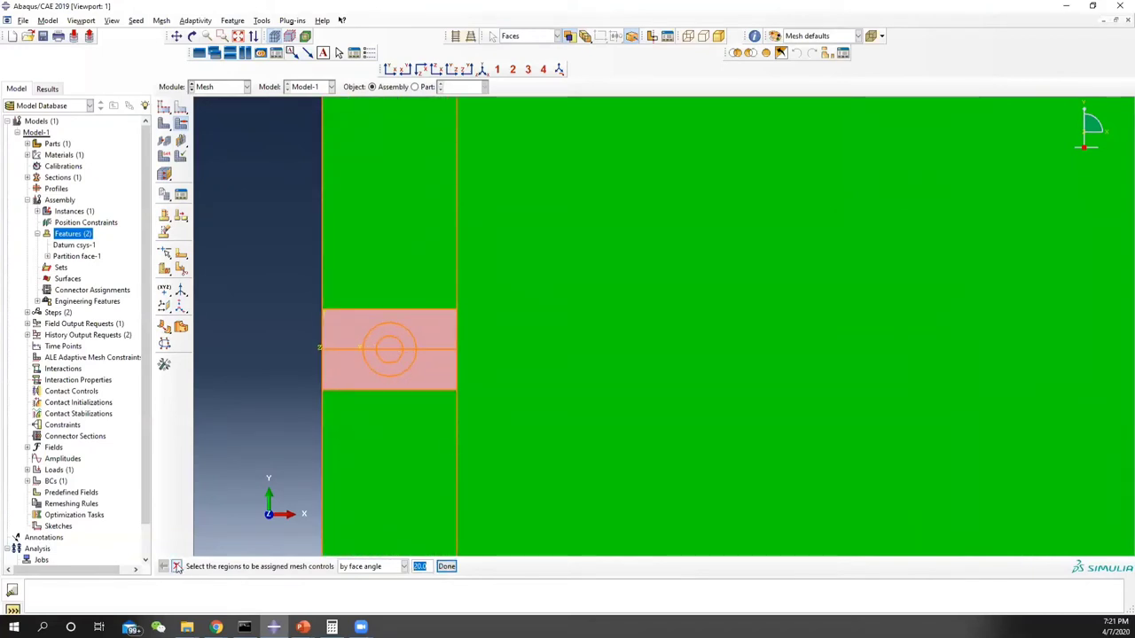
# Assign the Sweep meshing technique to the circular faces around the crack tip.
pyautogui.click(177, 566)
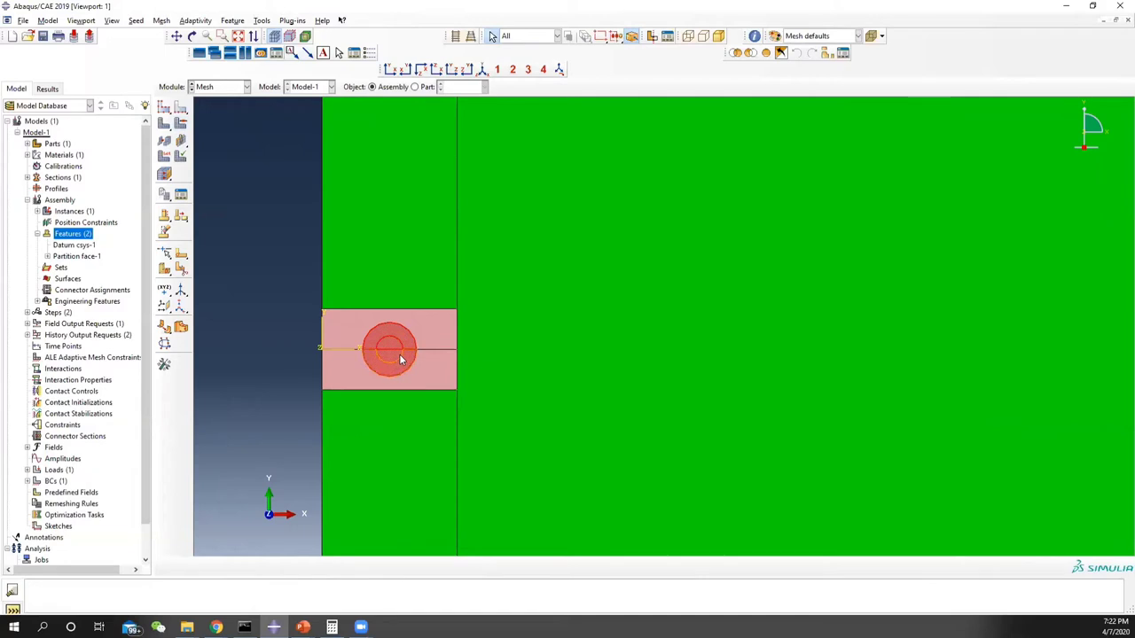
pyautogui.click(181, 140)
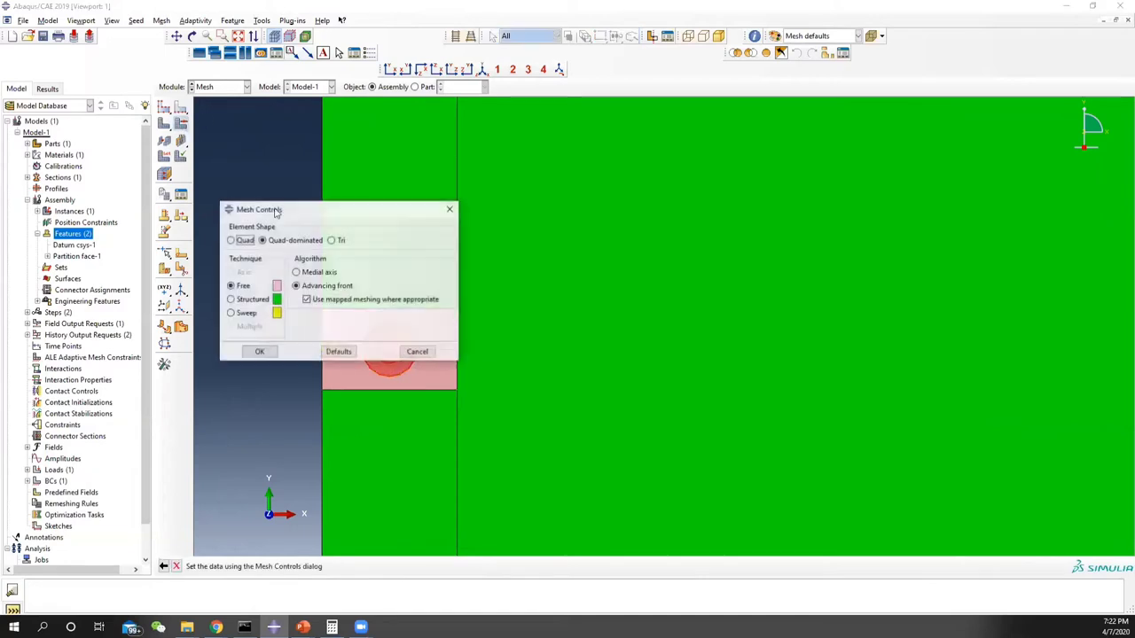
pyautogui.click(230, 313)
pyautogui.click(259, 351)
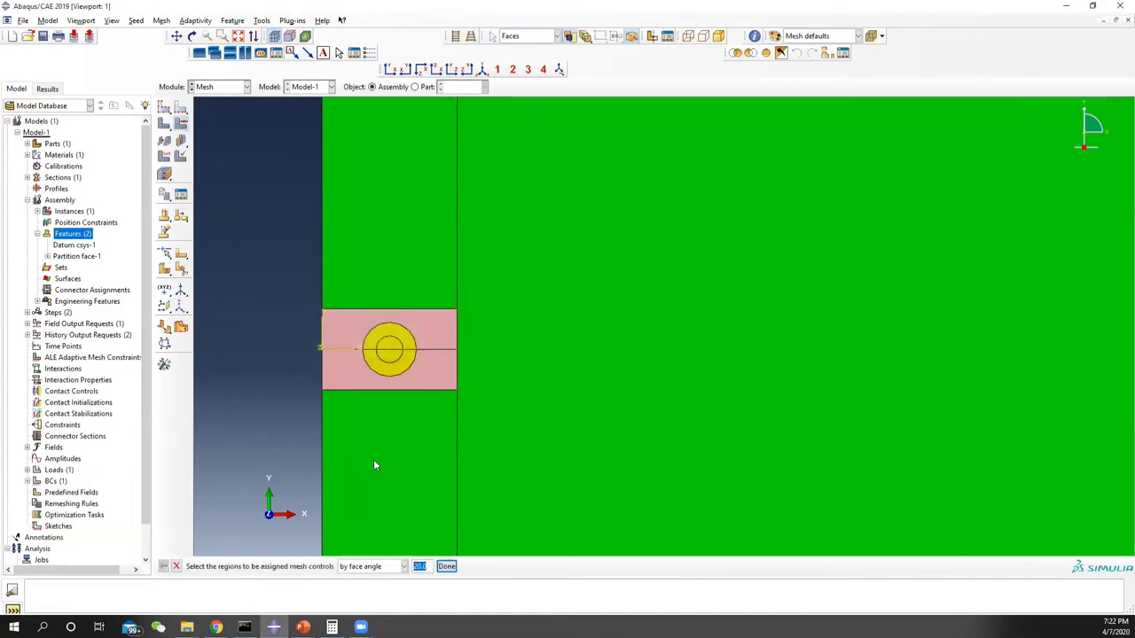
pyautogui.middleClick(321, 501)
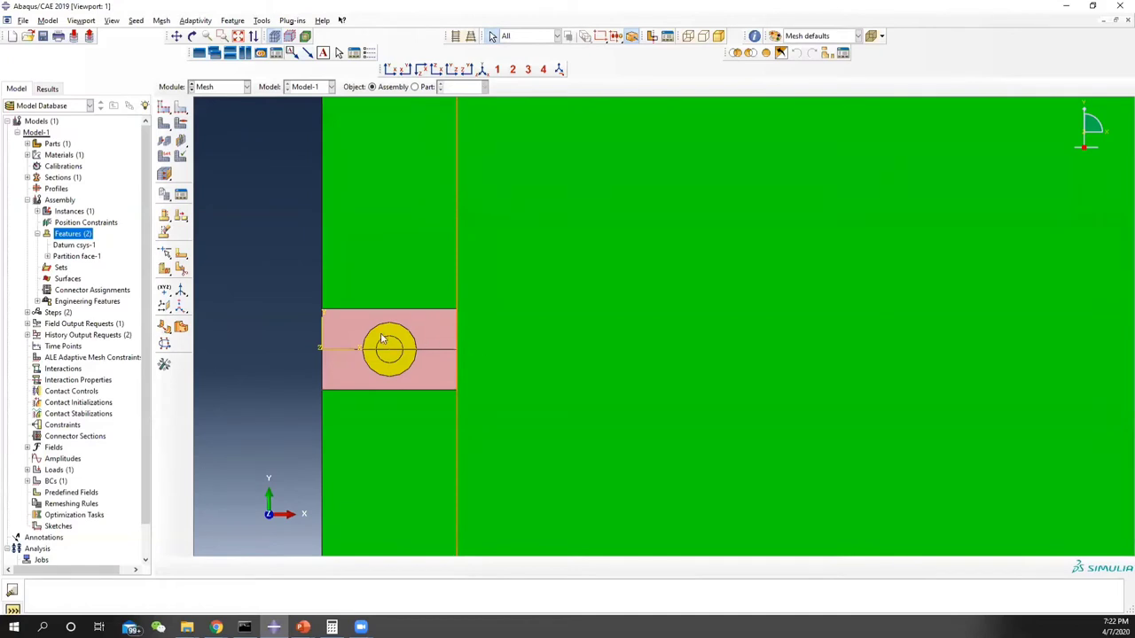
# Seed the plate instance with an approximate global size of 0.1 and check the seeds around the crack tip.
pyautogui.scroll(1, 348, 345)
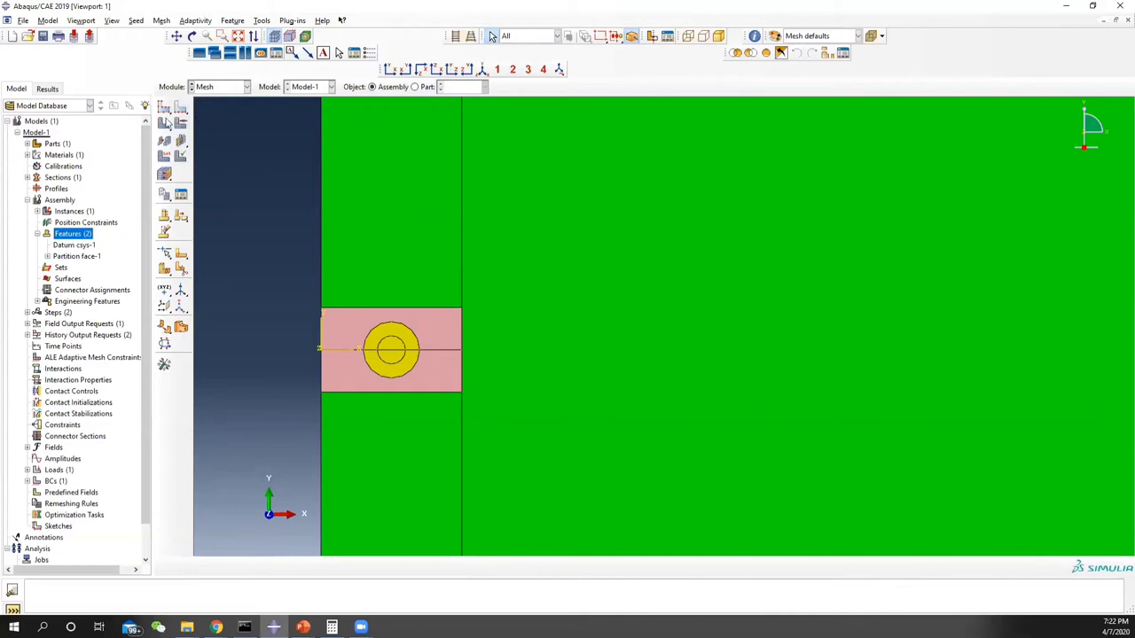
pyautogui.moveTo(167, 110); pyautogui.dragTo(181, 110)
pyautogui.write('0.1')
pyautogui.click(421, 358)
pyautogui.click(544, 211)
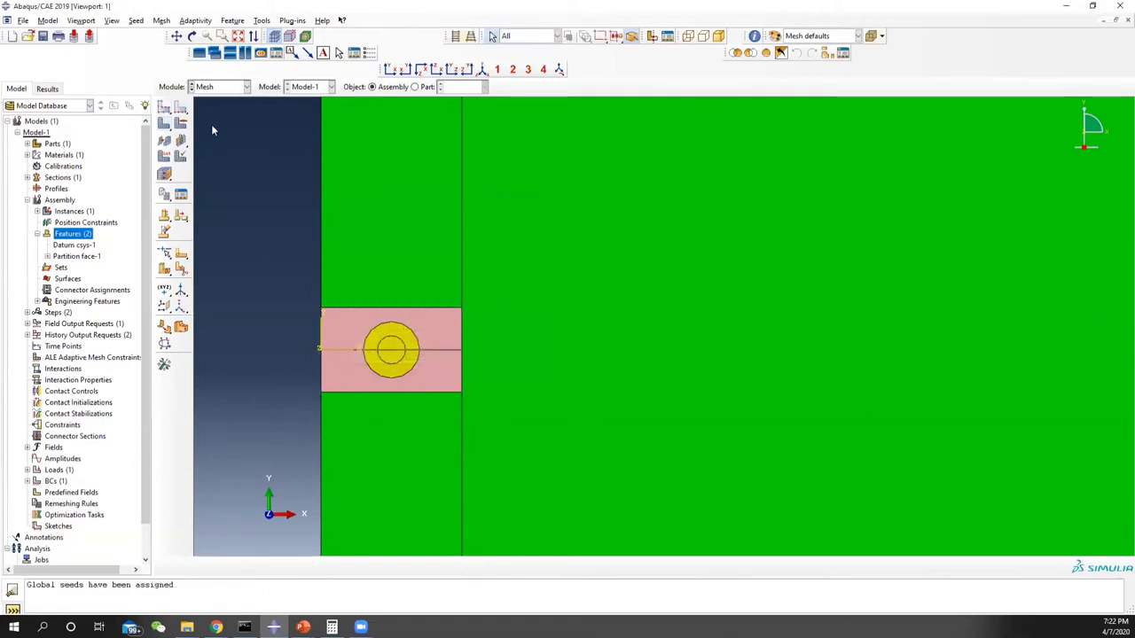
pyautogui.click(164, 107)
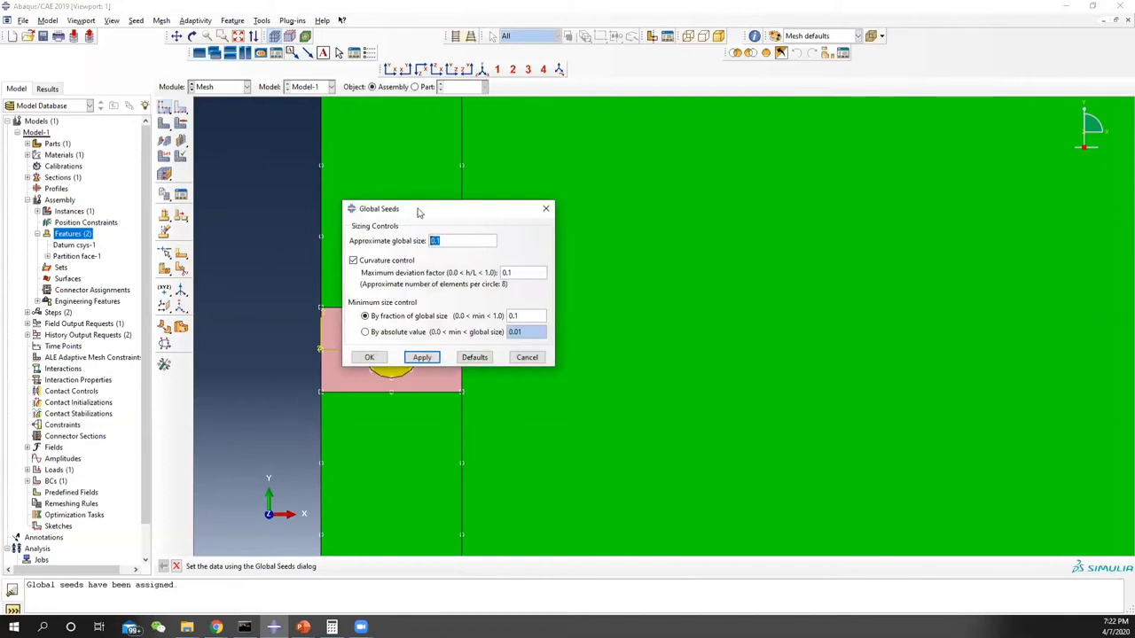
pyautogui.moveTo(419, 213); pyautogui.dragTo(693, 231)
pyautogui.scroll(-2, 454, 364)
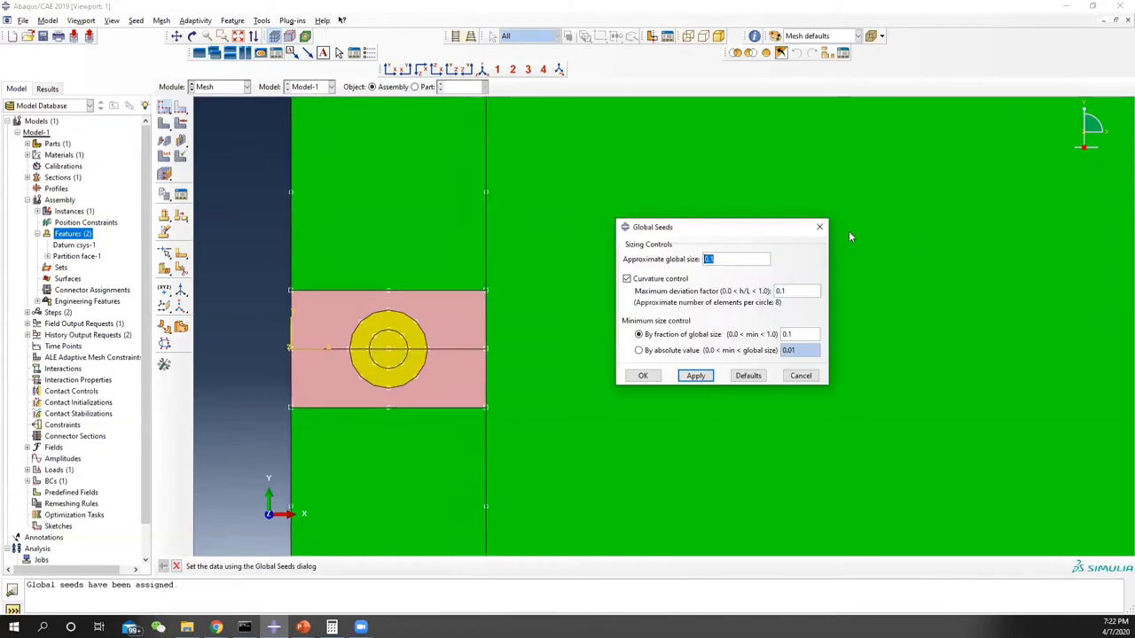
pyautogui.click(814, 229)
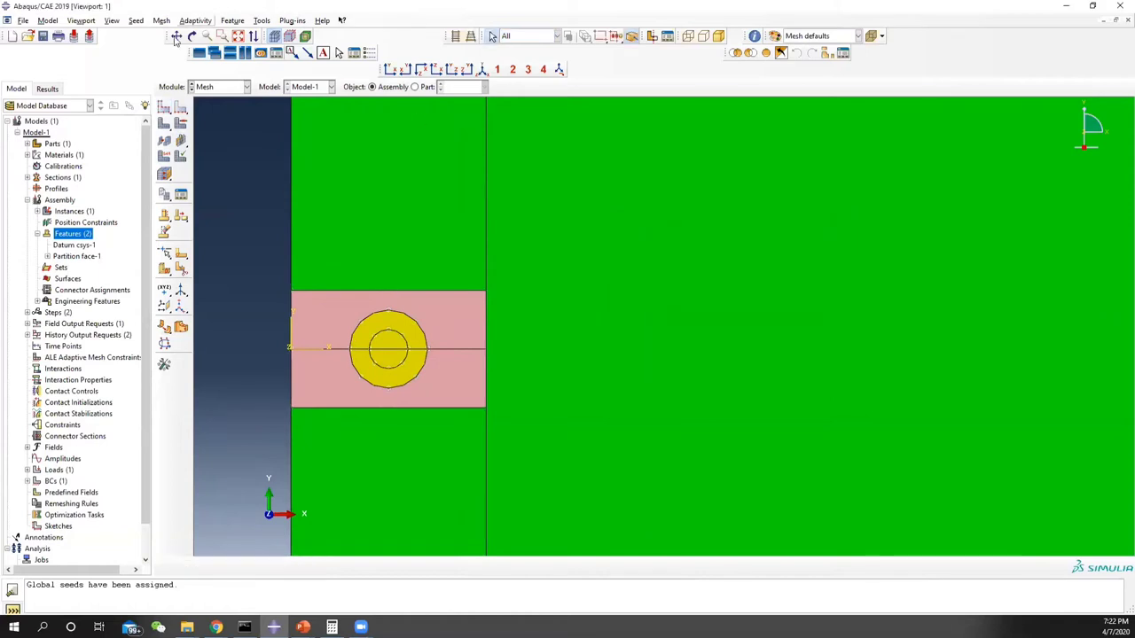
# Seed the edges of both concentric circles around the crack tip by number, with 10 elements per edge and no bias.
pyautogui.click(180, 107)
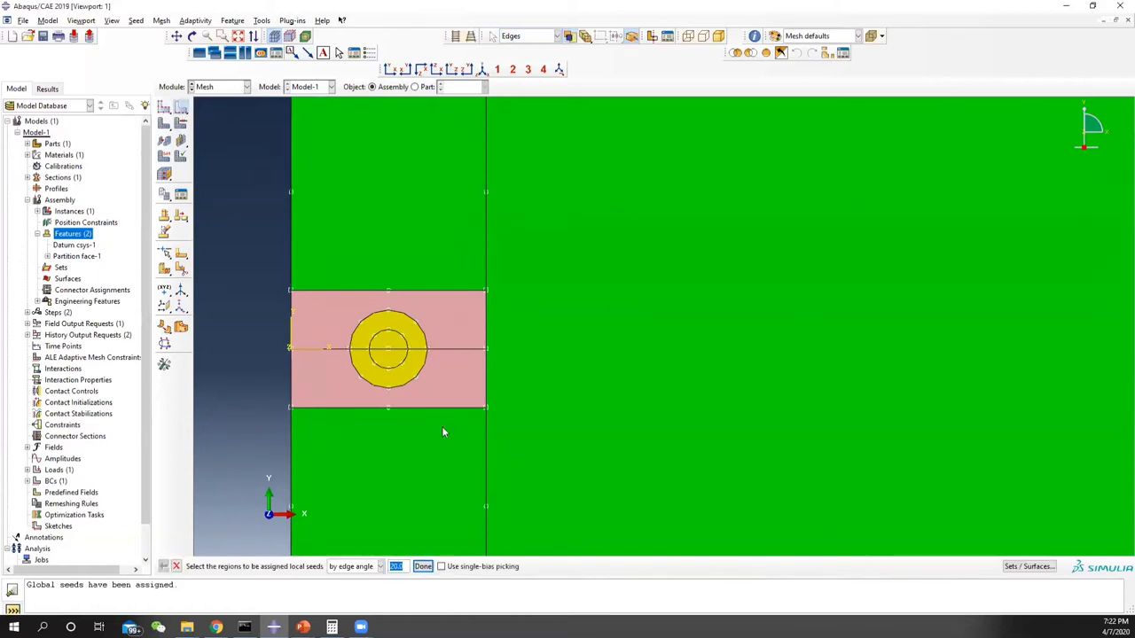
pyautogui.click(366, 327)
pyautogui.click(380, 567)
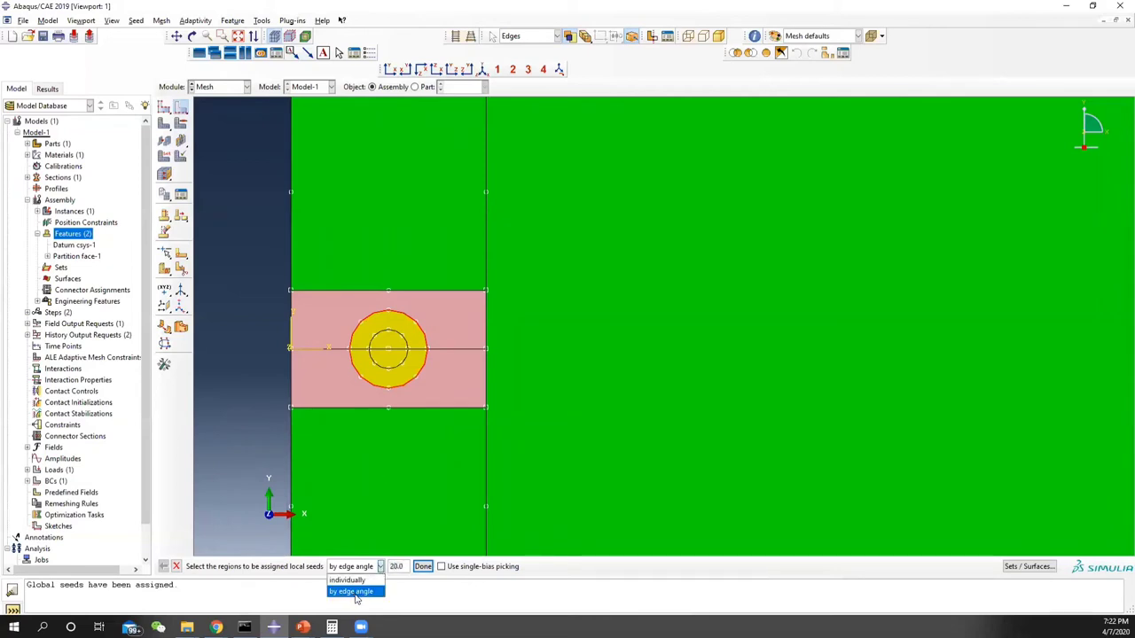
pyautogui.click(355, 591)
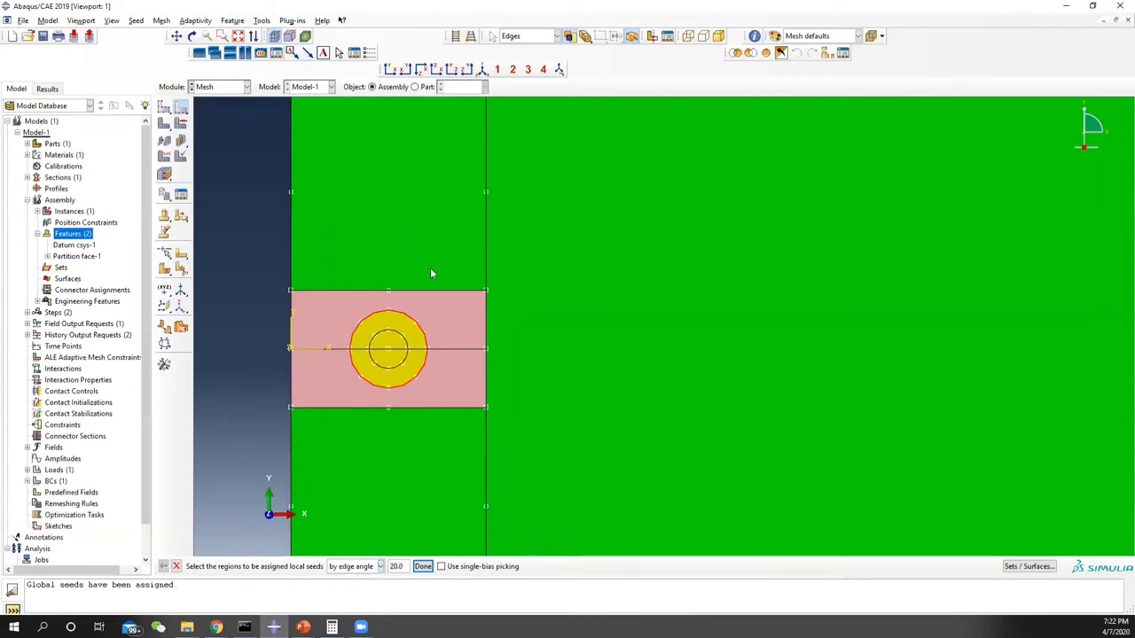
pyautogui.click(386, 339)
pyautogui.click(422, 567)
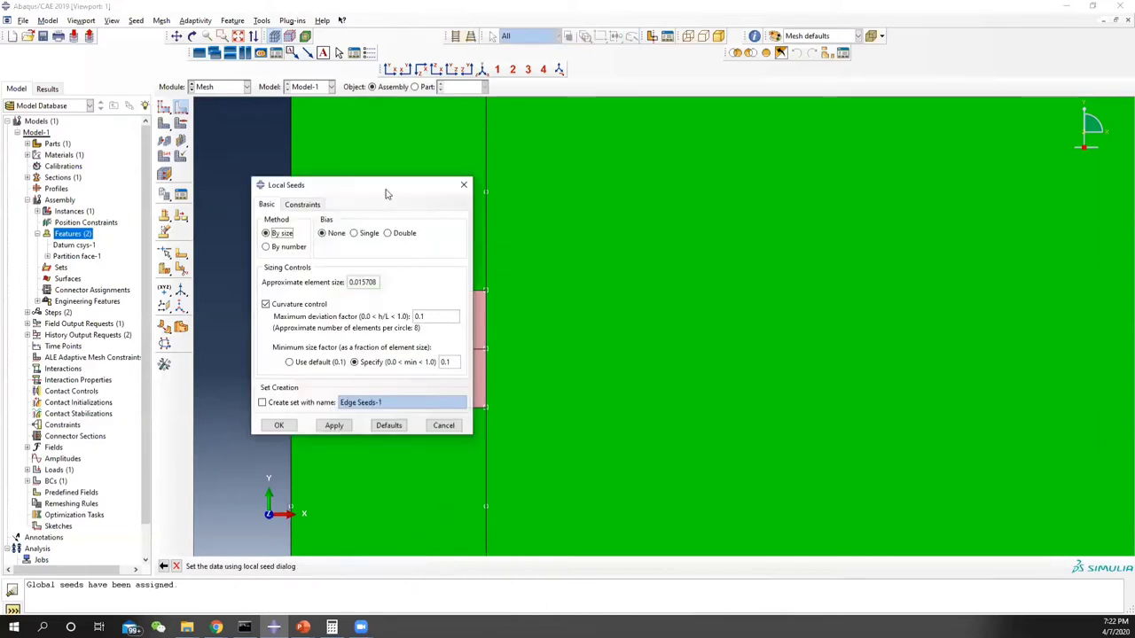
pyautogui.click(266, 247)
pyautogui.doubleClick(345, 284)
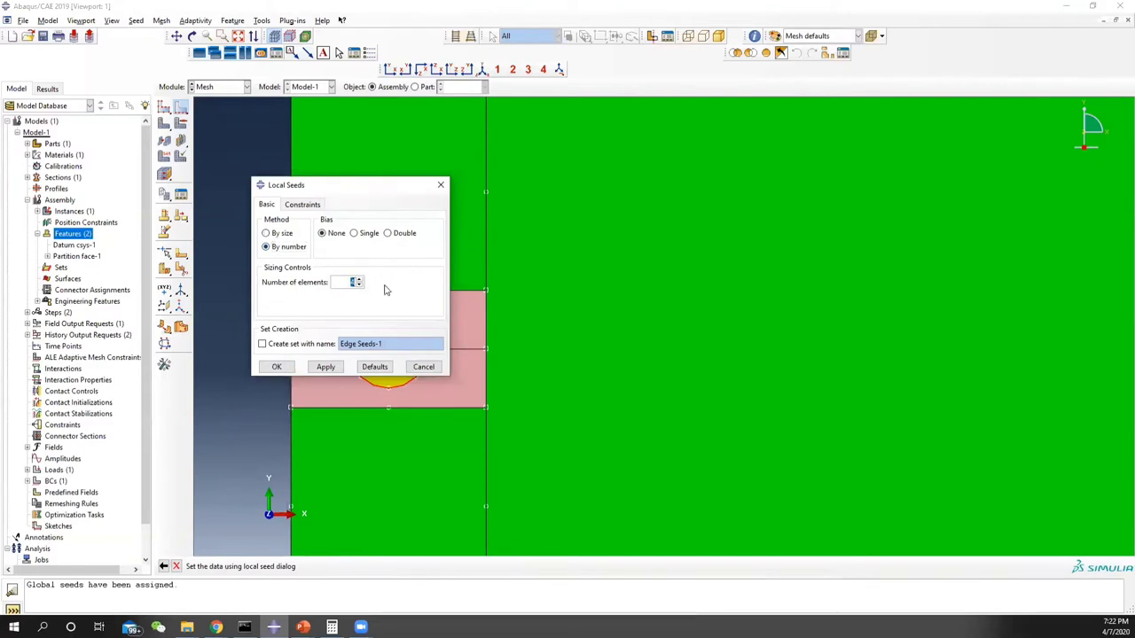
pyautogui.write('10')
pyautogui.click(325, 366)
pyautogui.moveTo(349, 184); pyautogui.dragTo(667, 219)
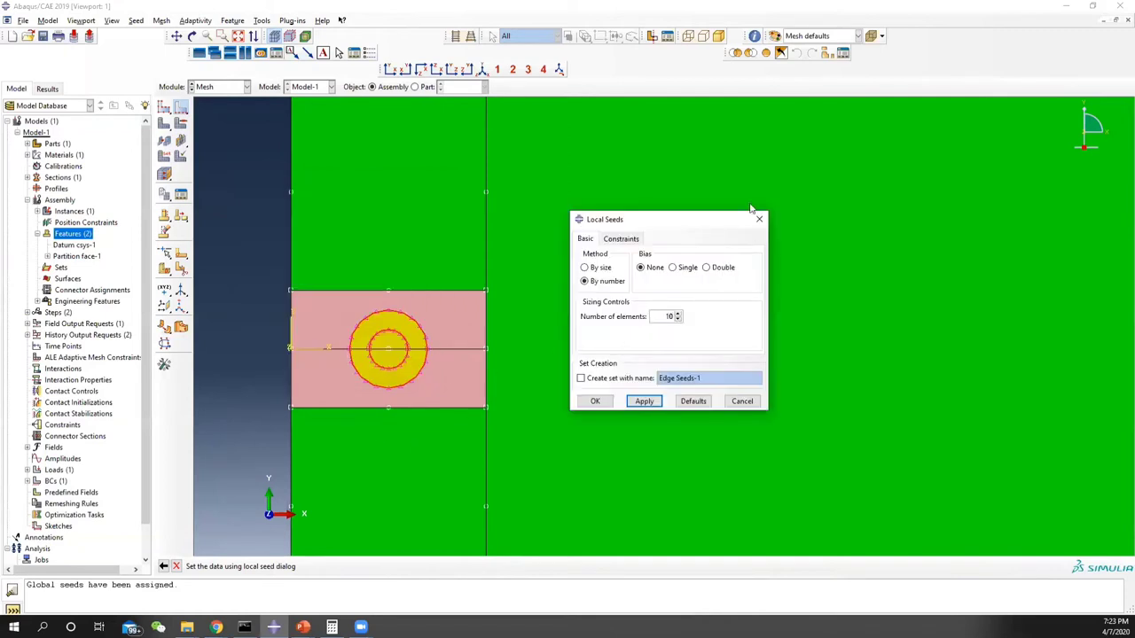
pyautogui.click(758, 219)
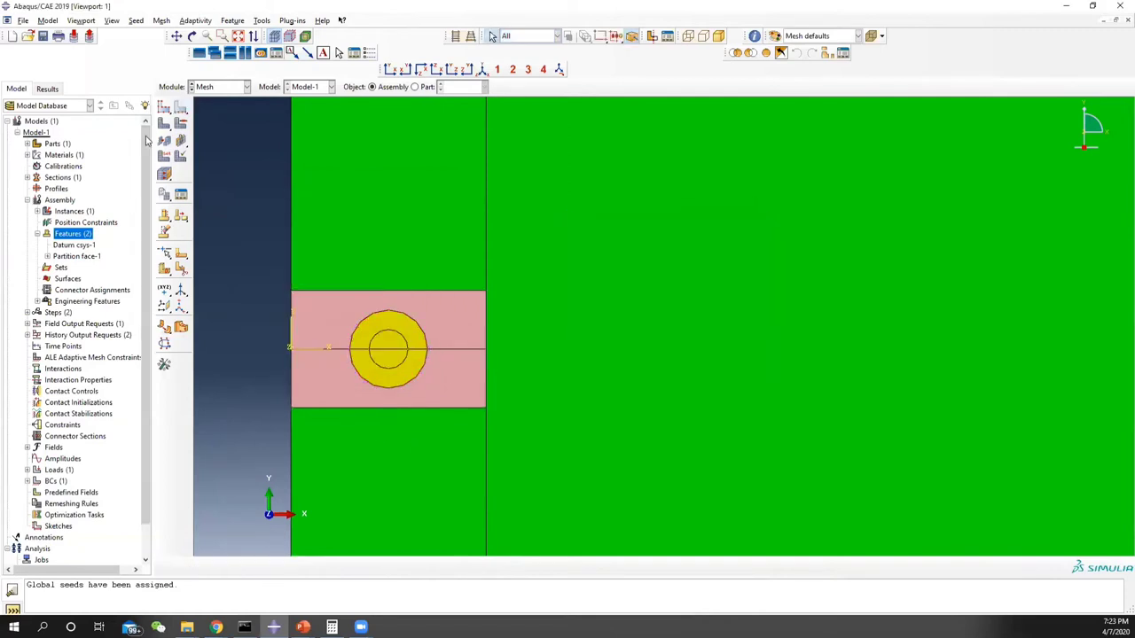
# Seed the individually picked horizontal line segments inside the crack-tip circles by number, with 5 elements each and no bias.
pyautogui.click(181, 121)
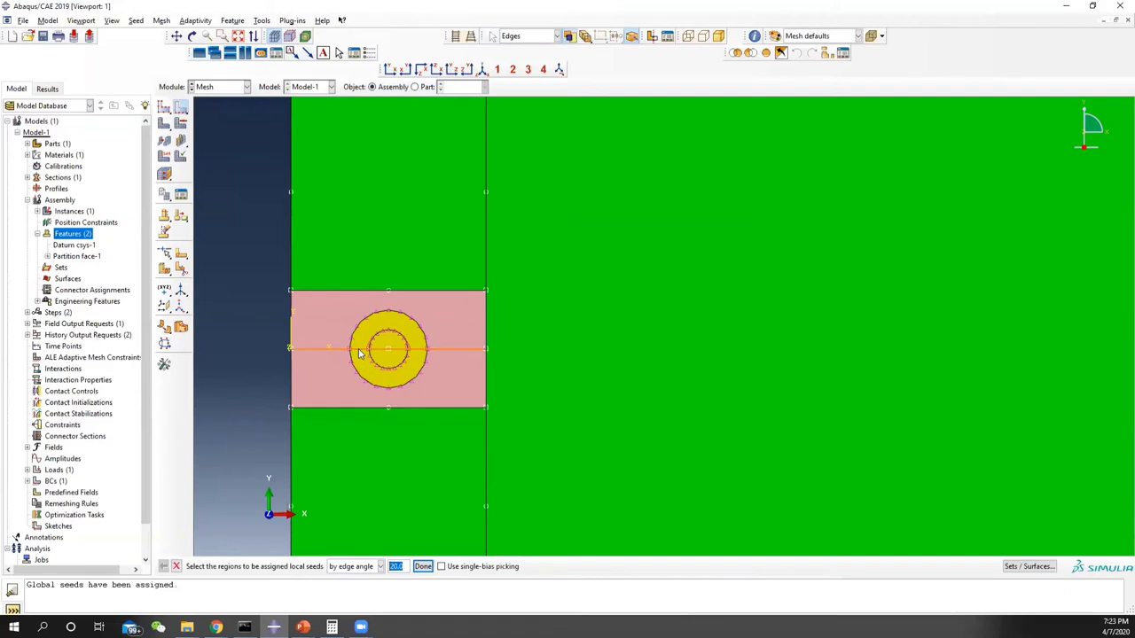
pyautogui.click(359, 351)
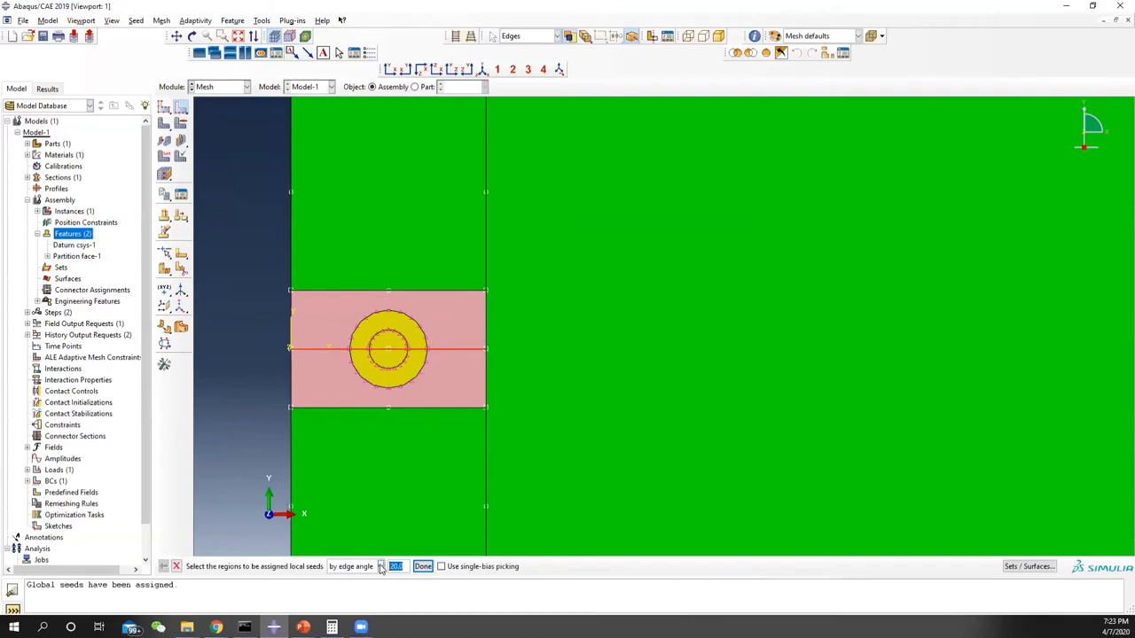
pyautogui.click(381, 568)
pyautogui.click(346, 577)
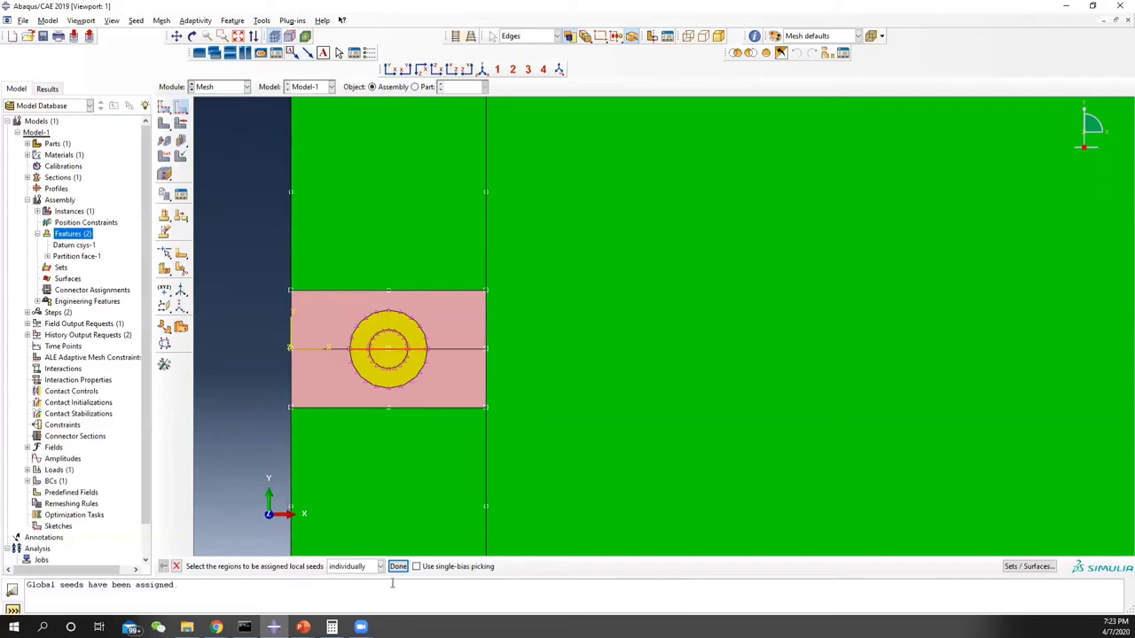
pyautogui.click(398, 567)
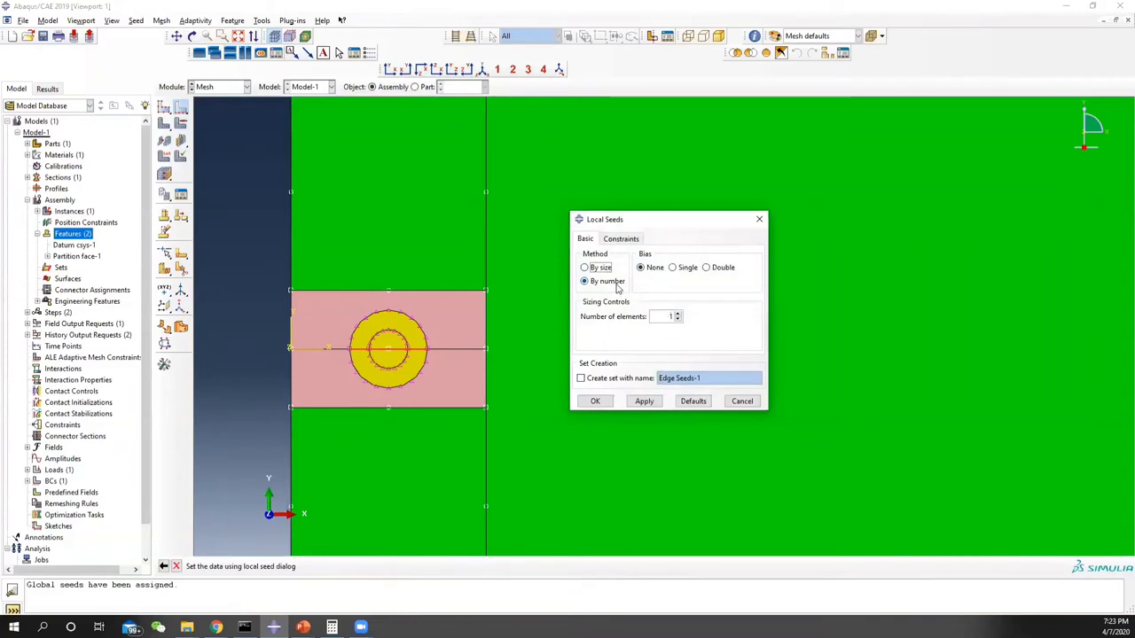
pyautogui.doubleClick(672, 317)
pyautogui.click(644, 402)
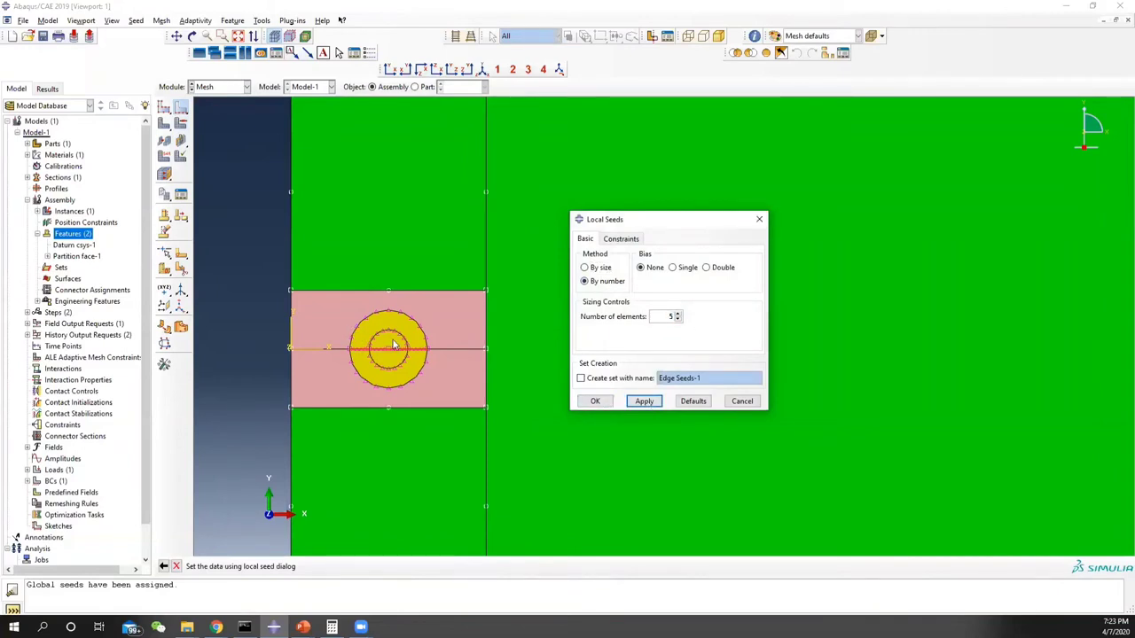
pyautogui.click(759, 219)
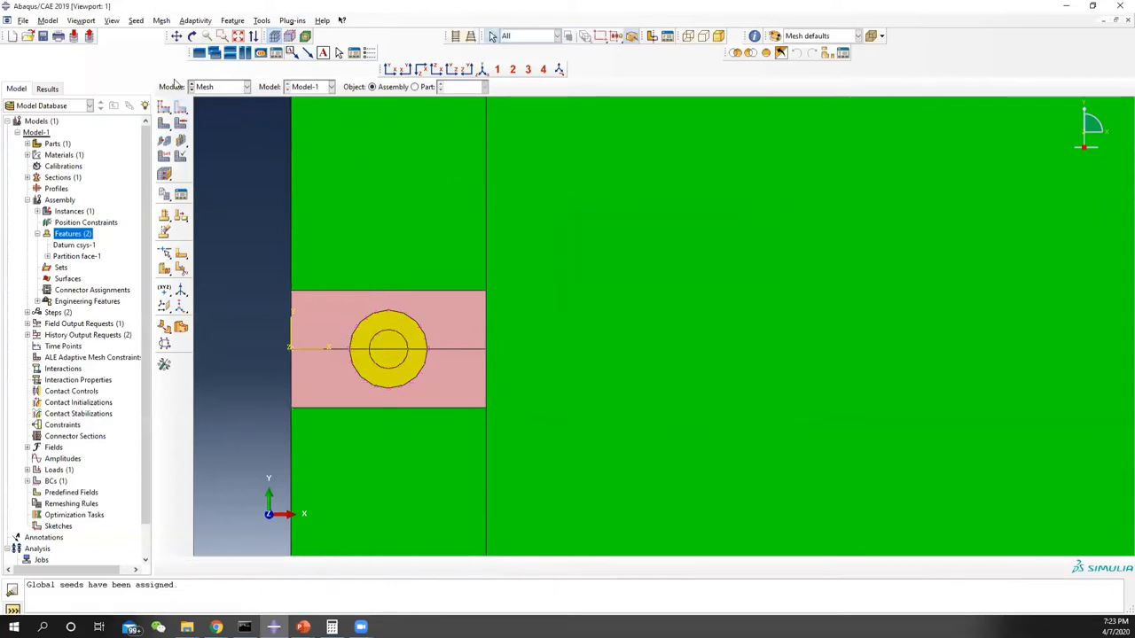
# Generate the mesh on the plate instance.
pyautogui.click(164, 123)
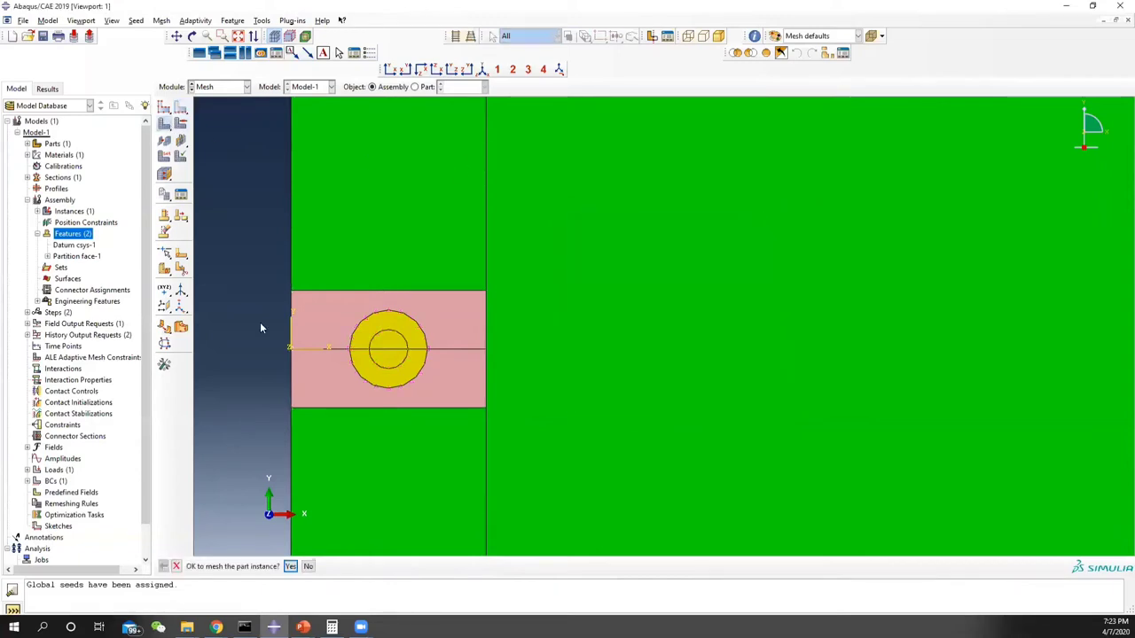
pyautogui.click(289, 567)
pyautogui.scroll(2, 390, 380)
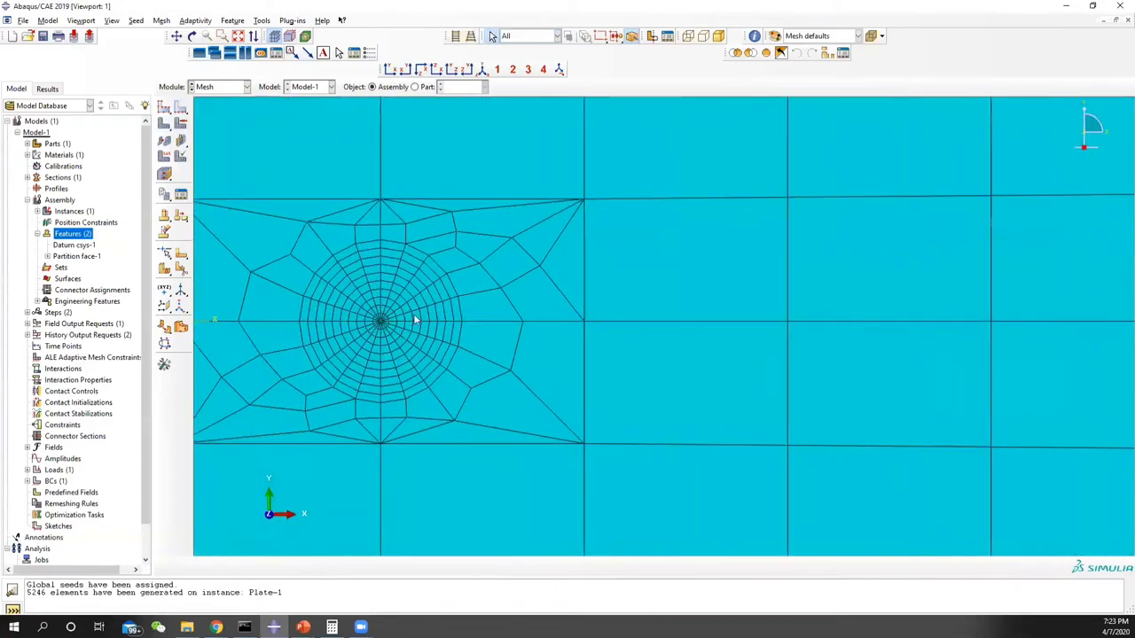
# Examine the mesh around the crack tip and across the whole plate.
pyautogui.scroll(3, 385, 316)
pyautogui.scroll(-3, 383, 317)
pyautogui.scroll(-2, 390, 309)
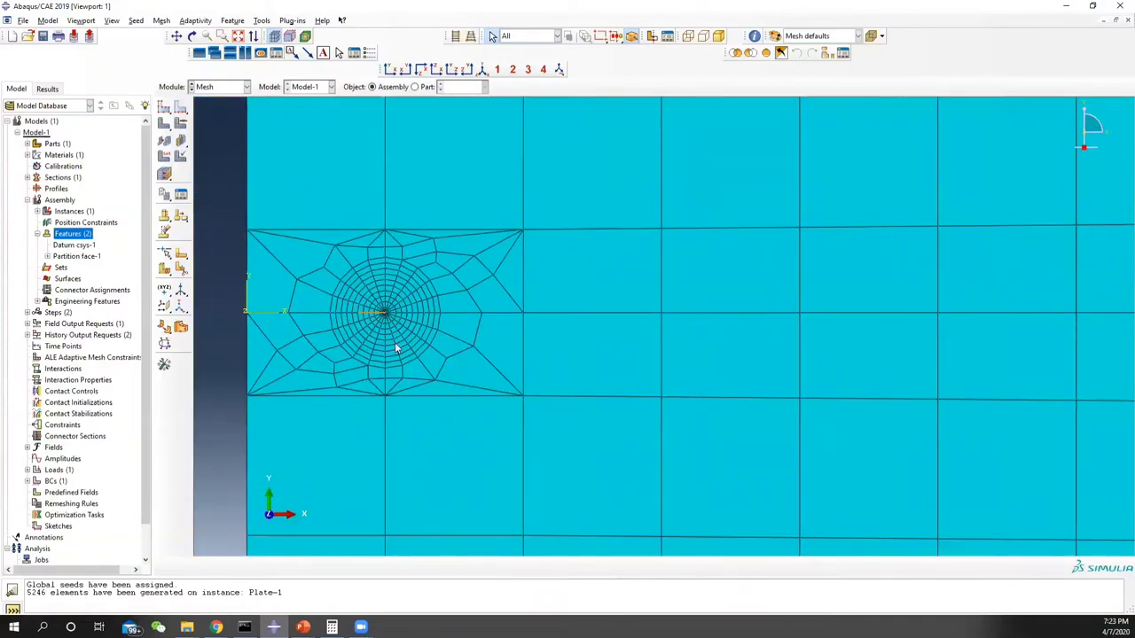
pyautogui.scroll(-6, 395, 335)
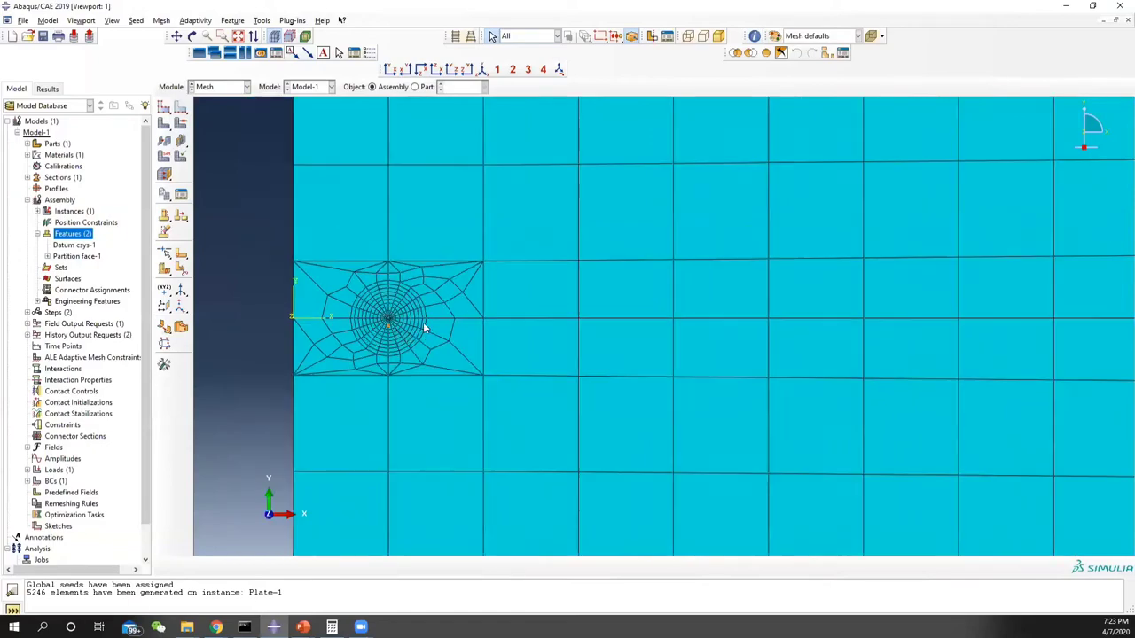
pyautogui.scroll(-6, 487, 339)
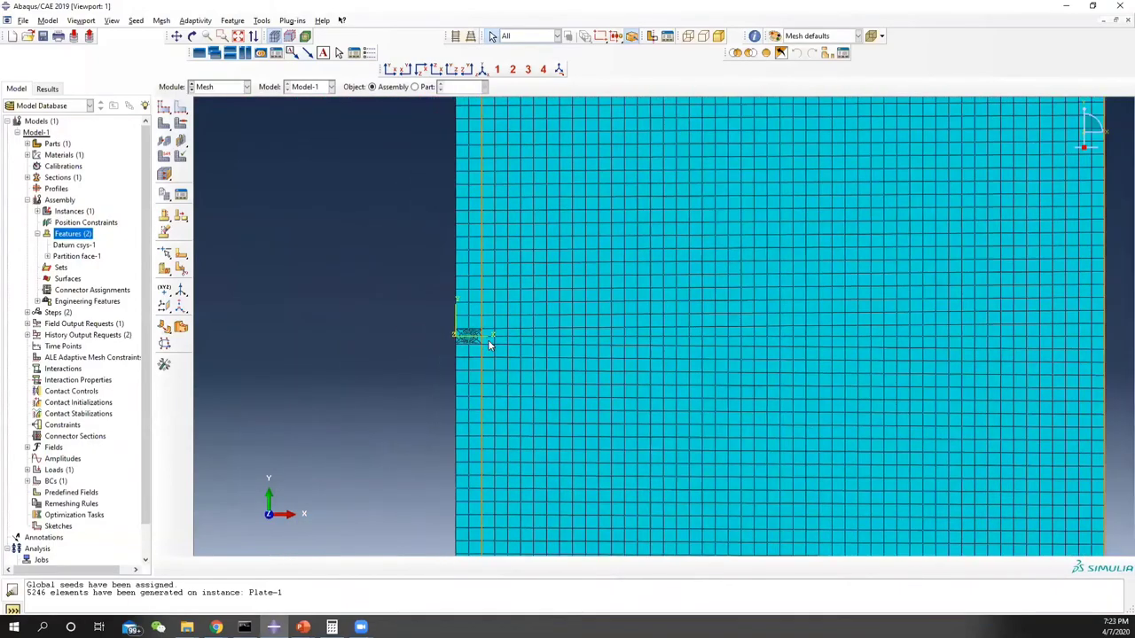
pyautogui.press('F2')
pyautogui.moveTo(836, 360); pyautogui.dragTo(752, 323)
pyautogui.press('Escape')
# In the Job module, create a full analysis job named Plate_1 for Model-1 with default settings.
pyautogui.click(221, 88)
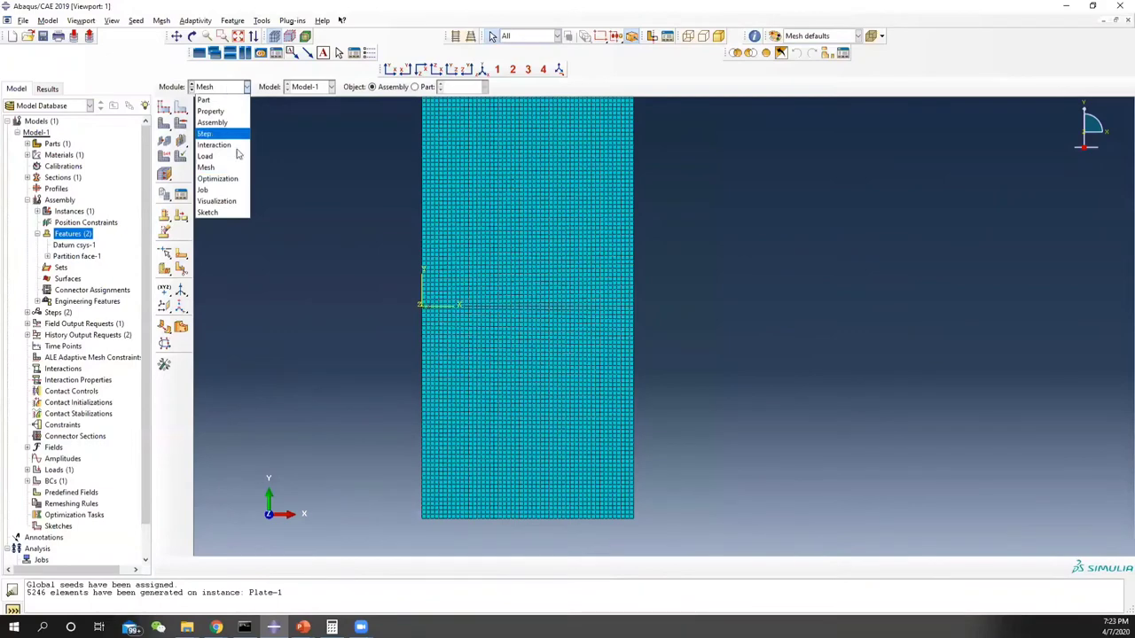
pyautogui.click(215, 190)
pyautogui.click(181, 107)
pyautogui.click(360, 311)
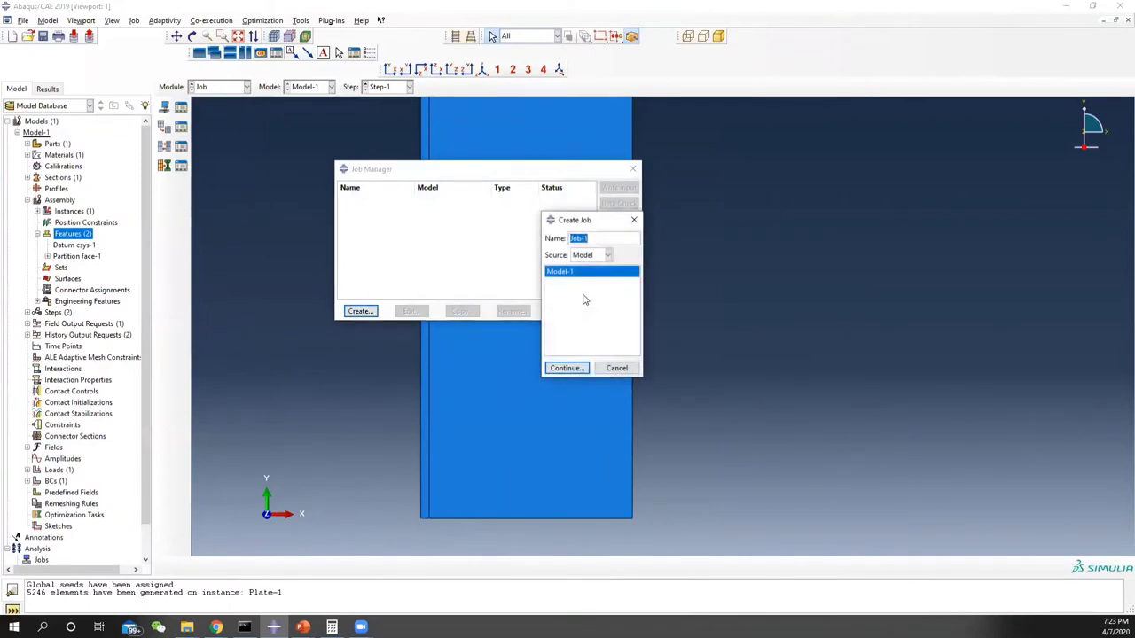
pyautogui.write('Plate_1')
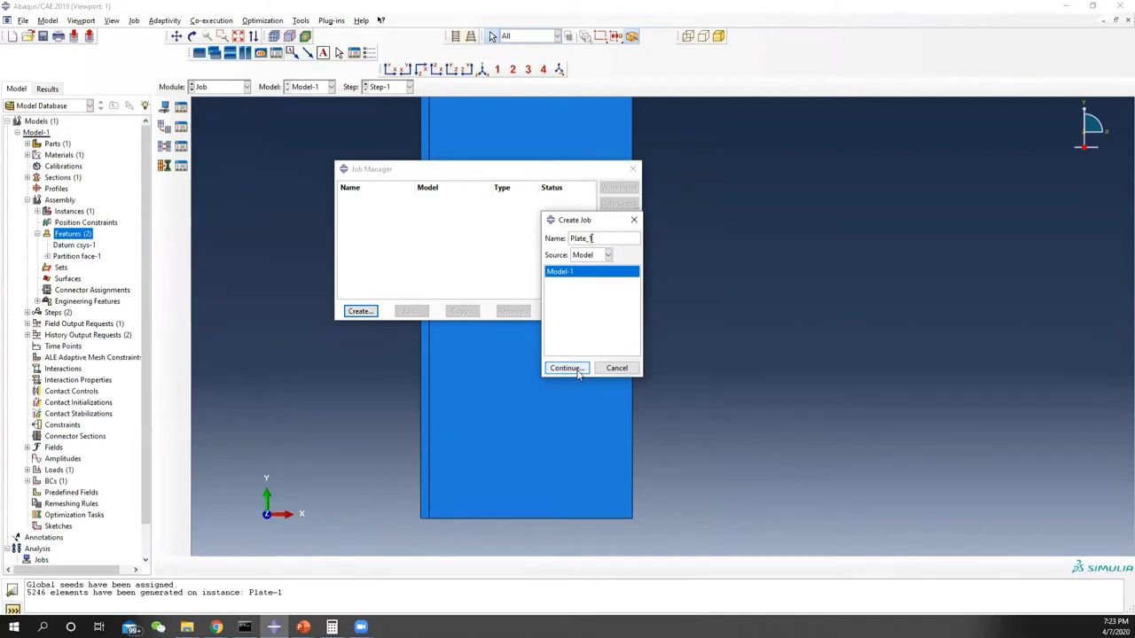
pyautogui.click(566, 368)
pyautogui.click(495, 445)
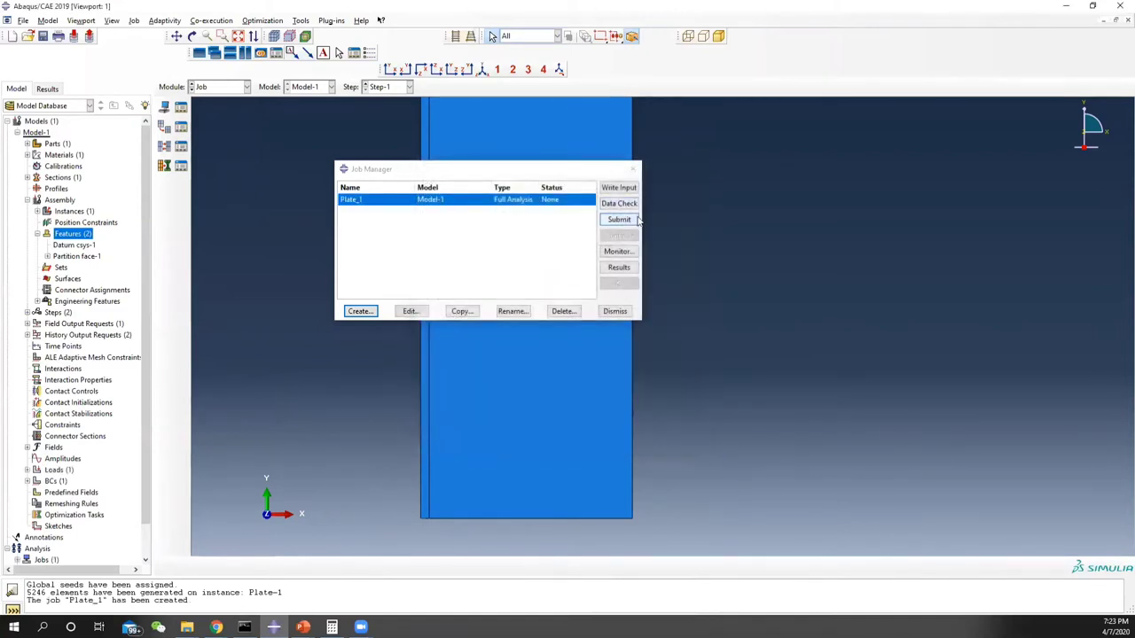
# Submit job Plate_1 for analysis and check its progress in the job monitor.
pyautogui.click(621, 220)
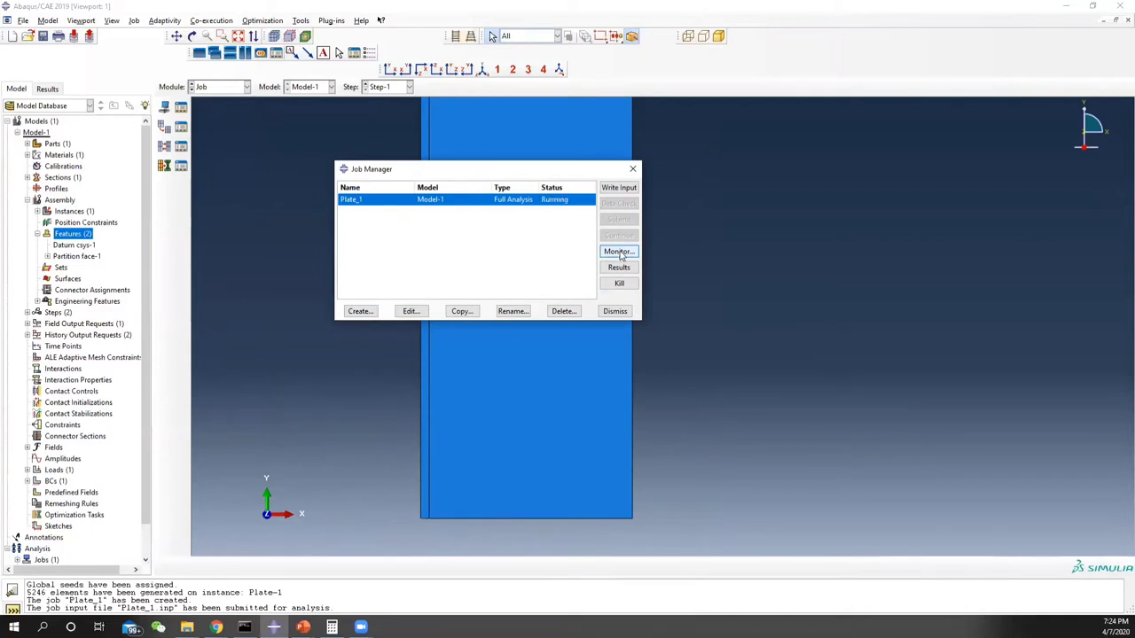
pyautogui.click(620, 253)
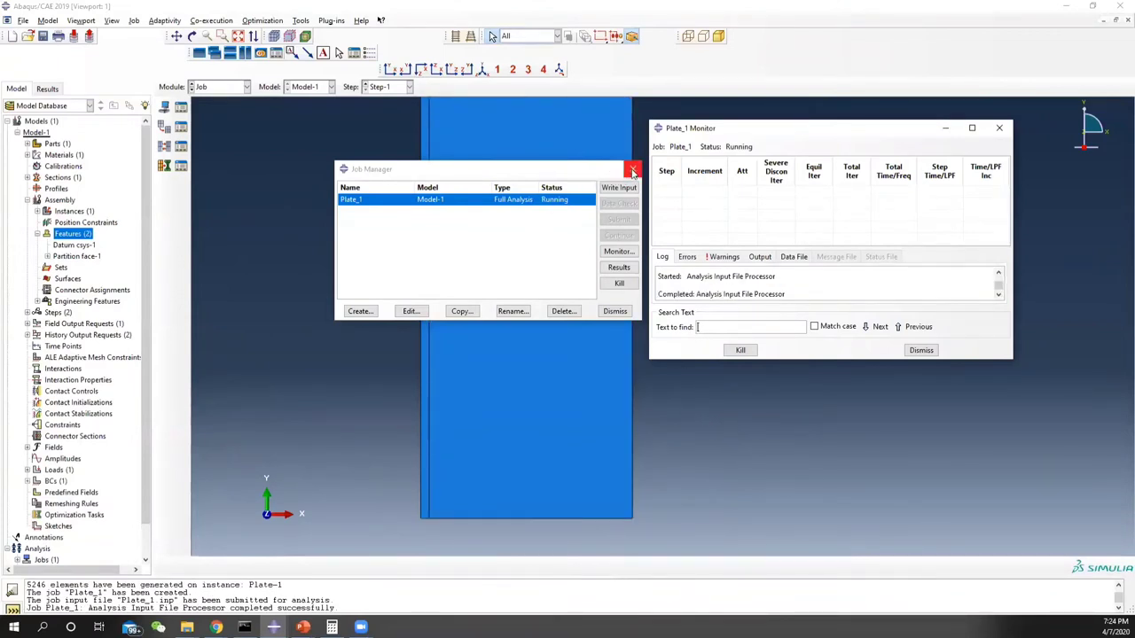
pyautogui.click(1000, 129)
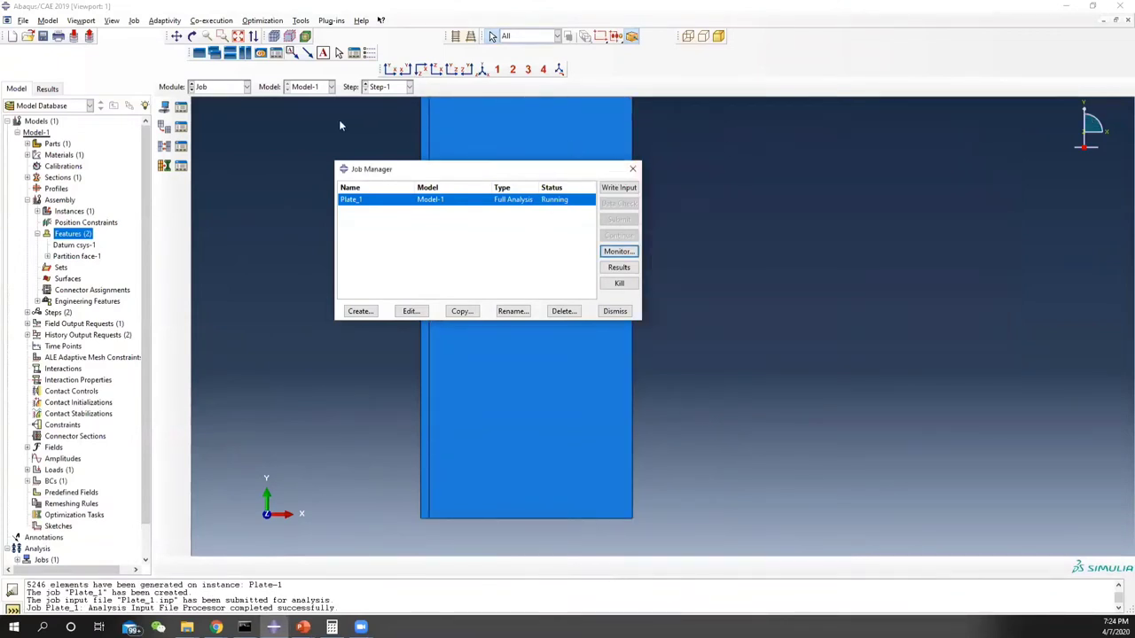
# In the Assembly module, open the section sketch of Partition face-1 at the crack for editing.
pyautogui.click(235, 88)
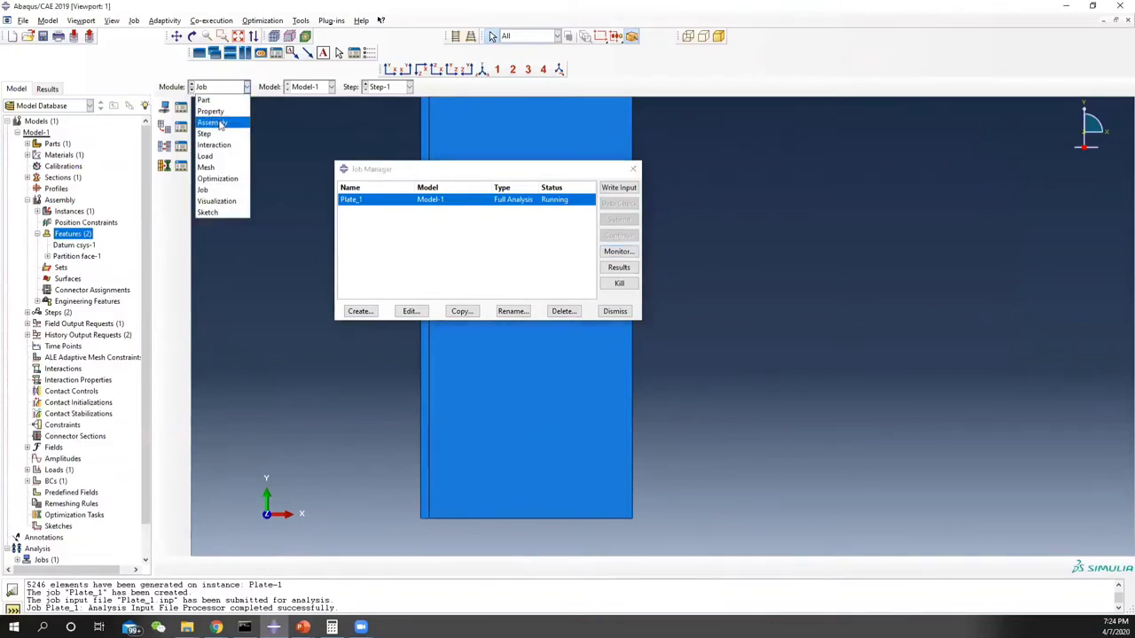
pyautogui.click(213, 123)
pyautogui.scroll(-1, 106, 301)
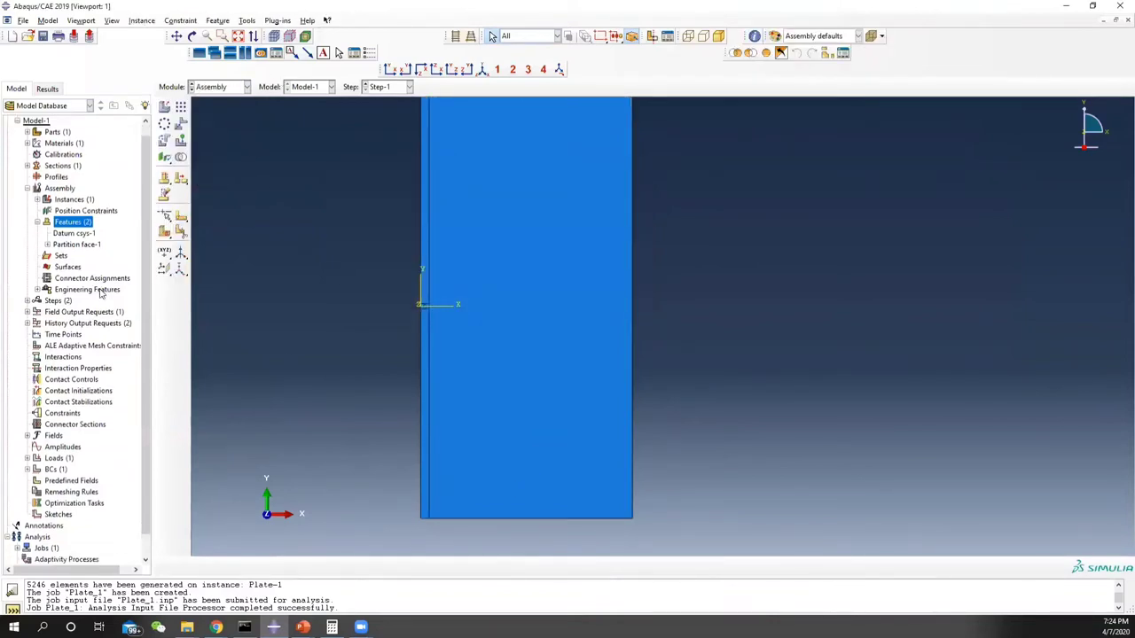
pyautogui.scroll(1, 115, 324)
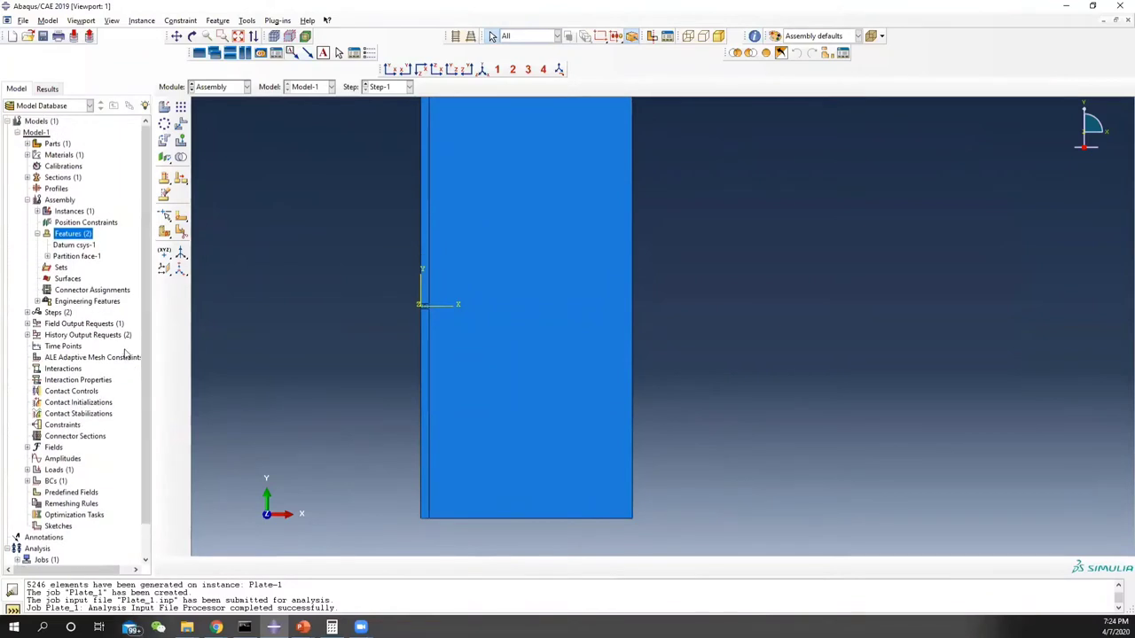
pyautogui.scroll(2, 443, 263)
pyautogui.scroll(5, 423, 319)
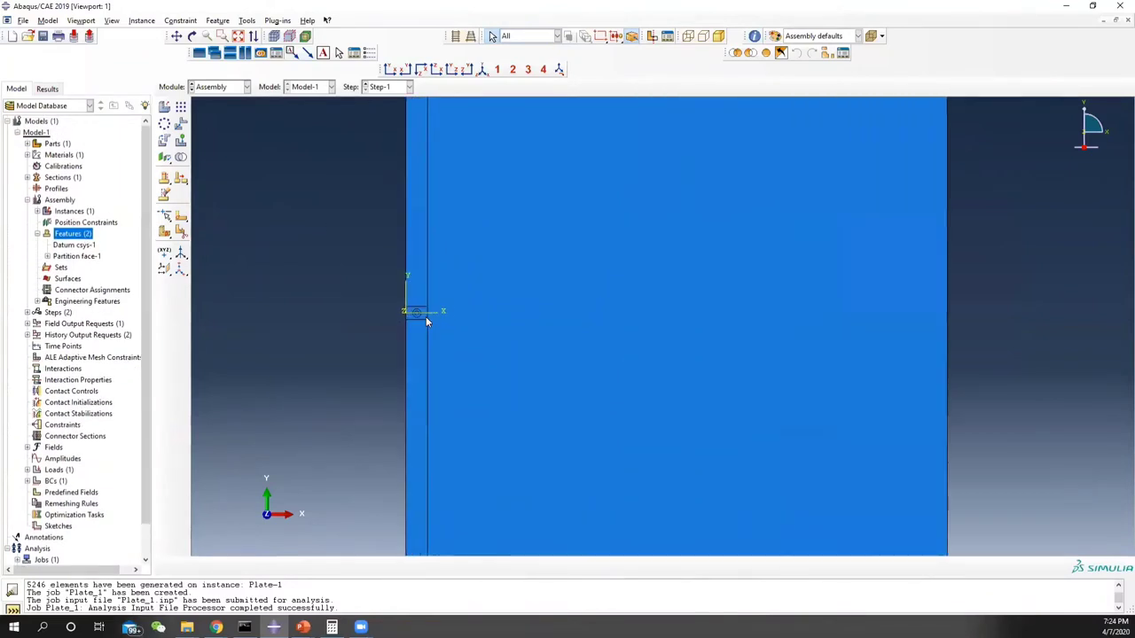
pyautogui.scroll(5, 422, 319)
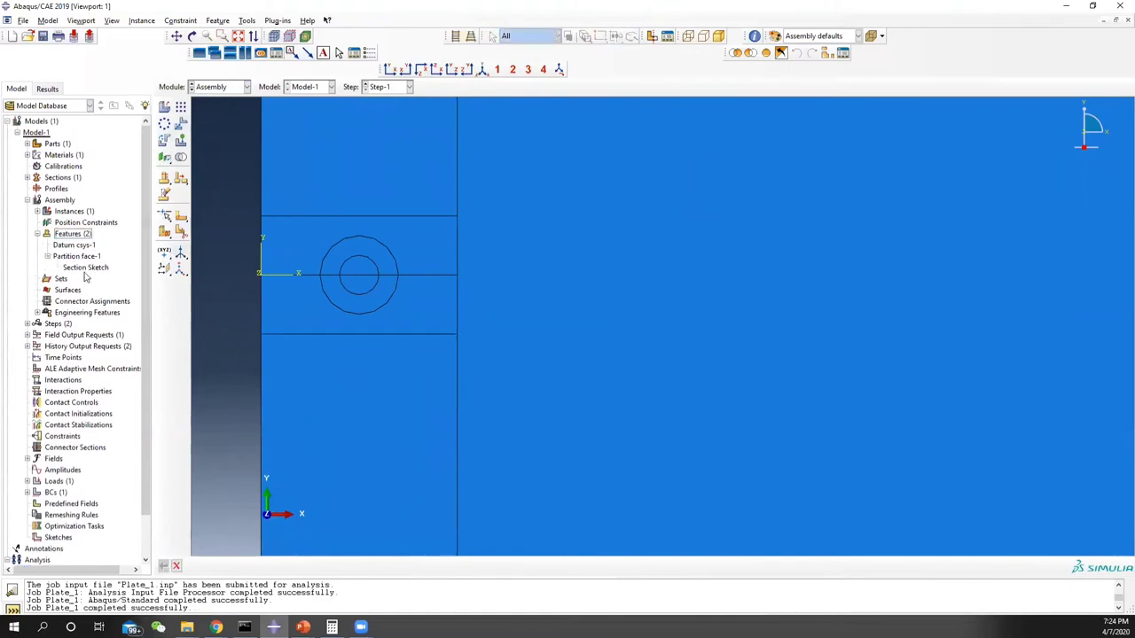
pyautogui.click(47, 256)
pyautogui.click(85, 267)
pyautogui.doubleClick(86, 267)
# Move the horizontal 0.1 crack-length dimension up close beneath the crack-tip circles.
pyautogui.scroll(5, 574, 341)
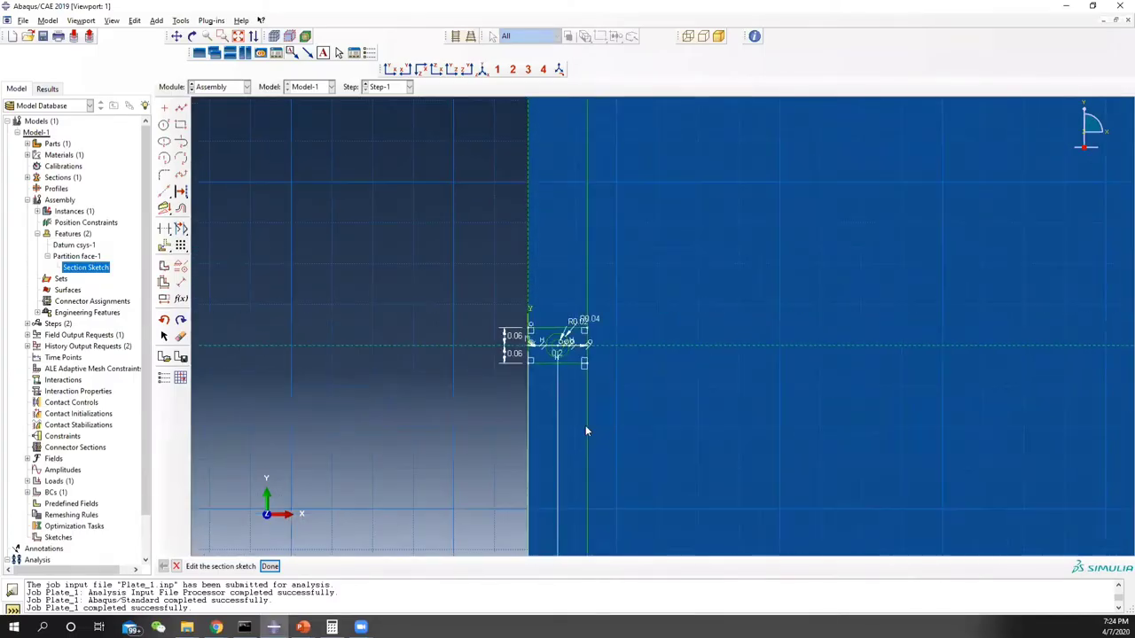
pyautogui.scroll(-4, 598, 204)
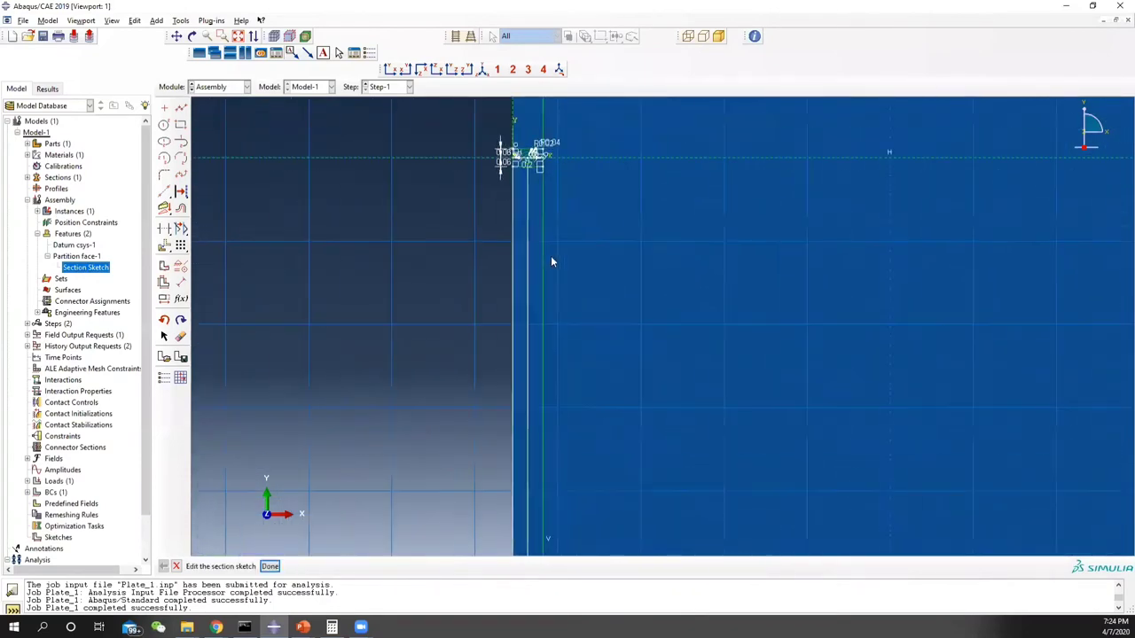
pyautogui.scroll(4, 527, 454)
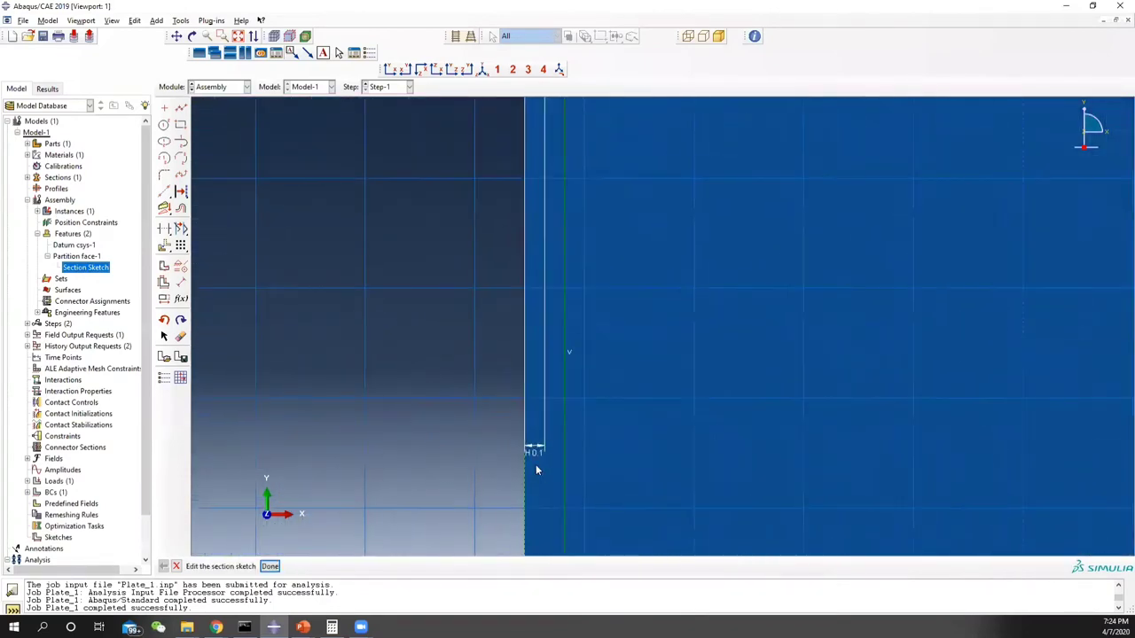
pyautogui.scroll(2, 532, 438)
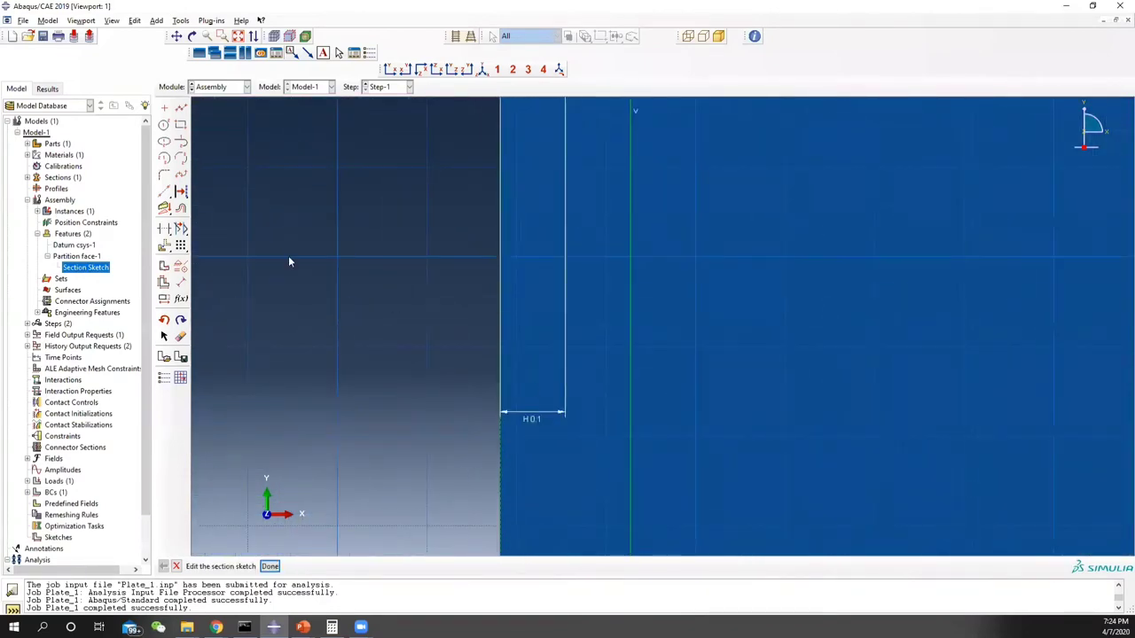
pyautogui.click(180, 336)
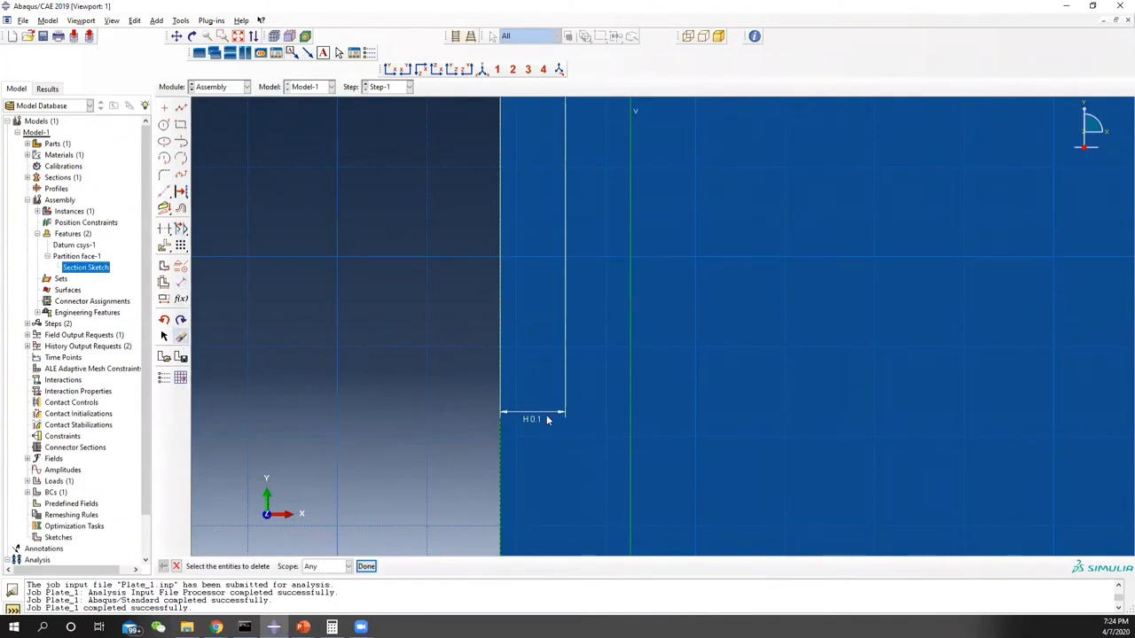
pyautogui.click(164, 337)
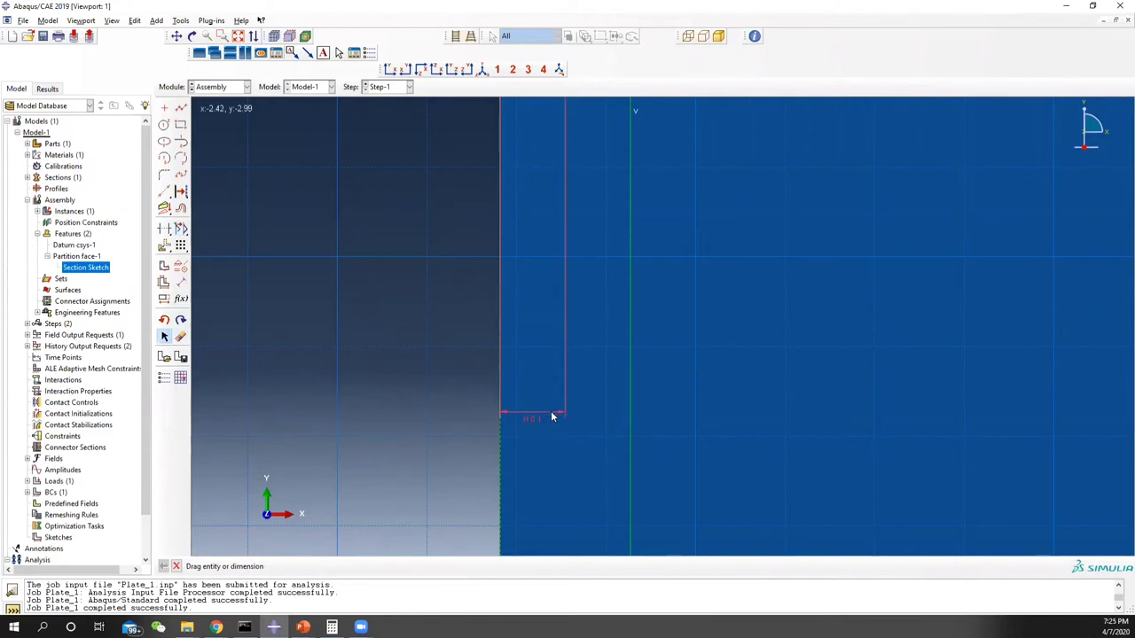
pyautogui.moveTo(550, 412)
pyautogui.mouseDown()
pyautogui.moveTo(545, 298)
pyautogui.moveTo(551, 311)
pyautogui.moveTo(714, 248)
pyautogui.moveTo(633, 435)
pyautogui.moveTo(572, 494)
pyautogui.moveTo(541, 220)
pyautogui.moveTo(568, 132)
pyautogui.moveTo(557, 128)
pyautogui.mouseUp()
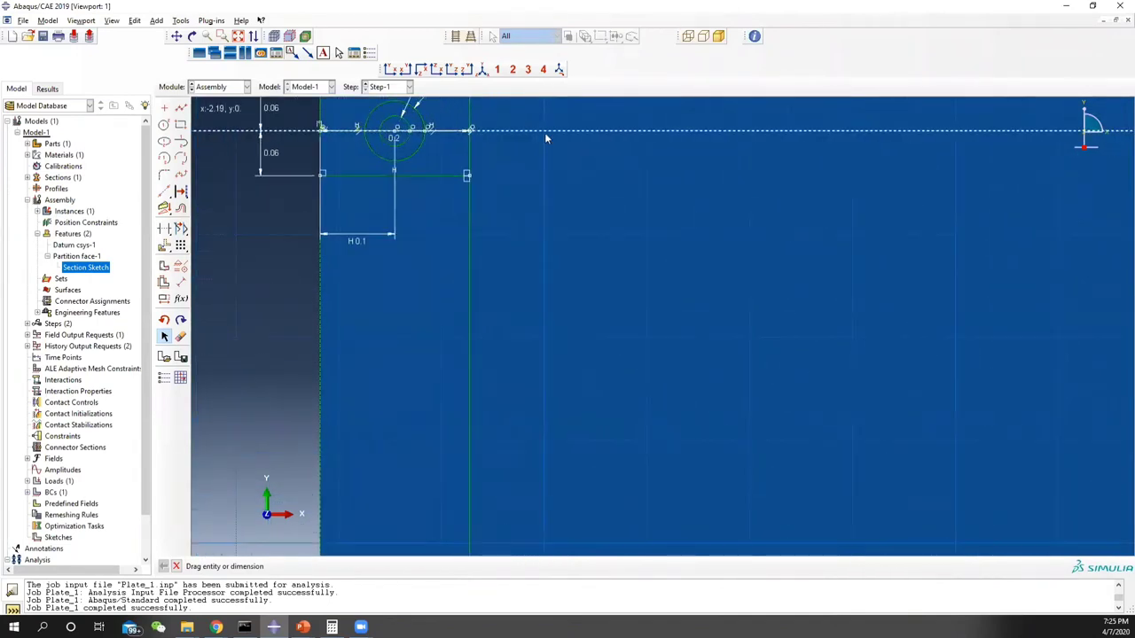
pyautogui.keyDown('ctrl'); pyautogui.keyDown('alt'); pyautogui.moveTo(536, 137); pyautogui.dragTo(573, 263, button='middle'); pyautogui.keyUp('alt'); pyautogui.keyUp('ctrl')
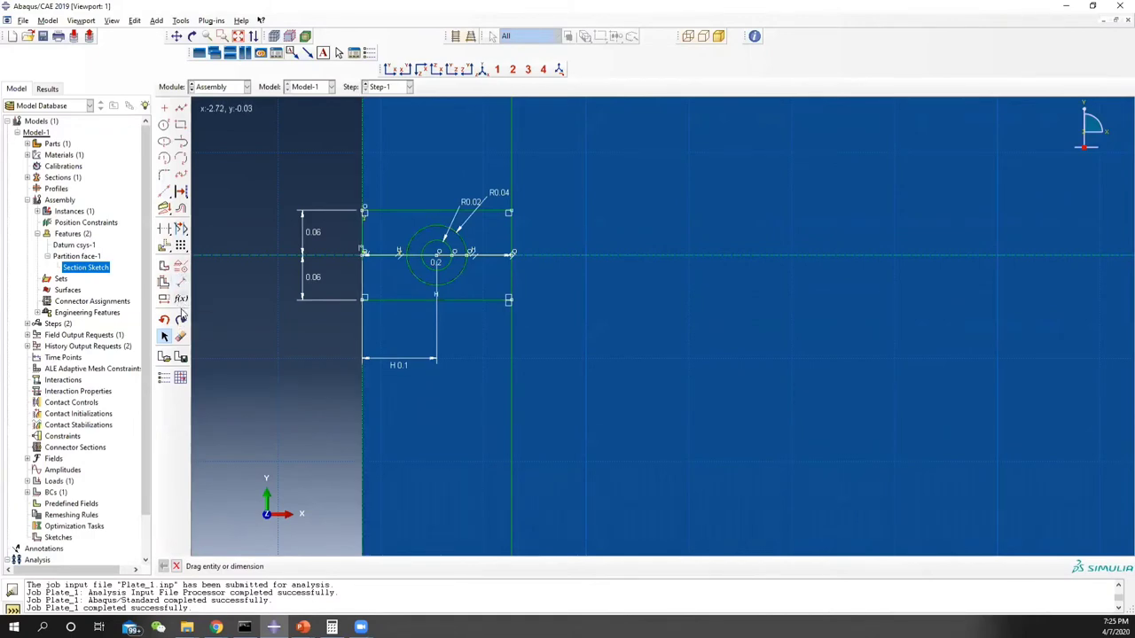
# Delete the horizontal 0.1 dimension between the plate edge and the circles' centre.
pyautogui.click(180, 337)
pyautogui.click(420, 365)
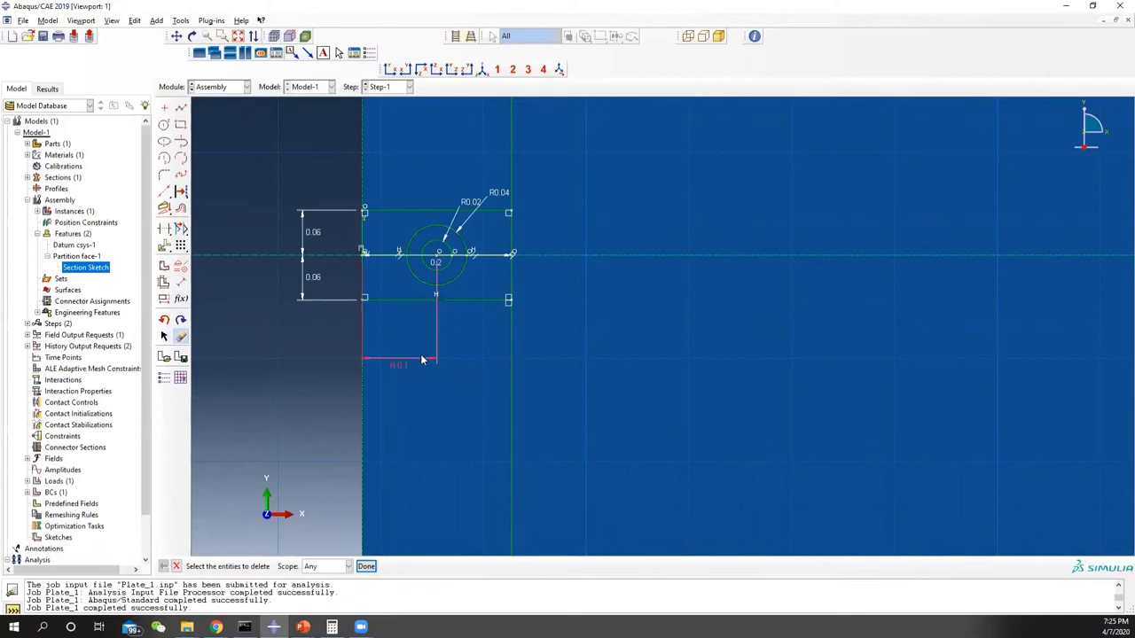
pyautogui.click(365, 565)
# Dimension the horizontal distance from the plate edge to the circles' centre and set it to 0.12.
pyautogui.click(181, 282)
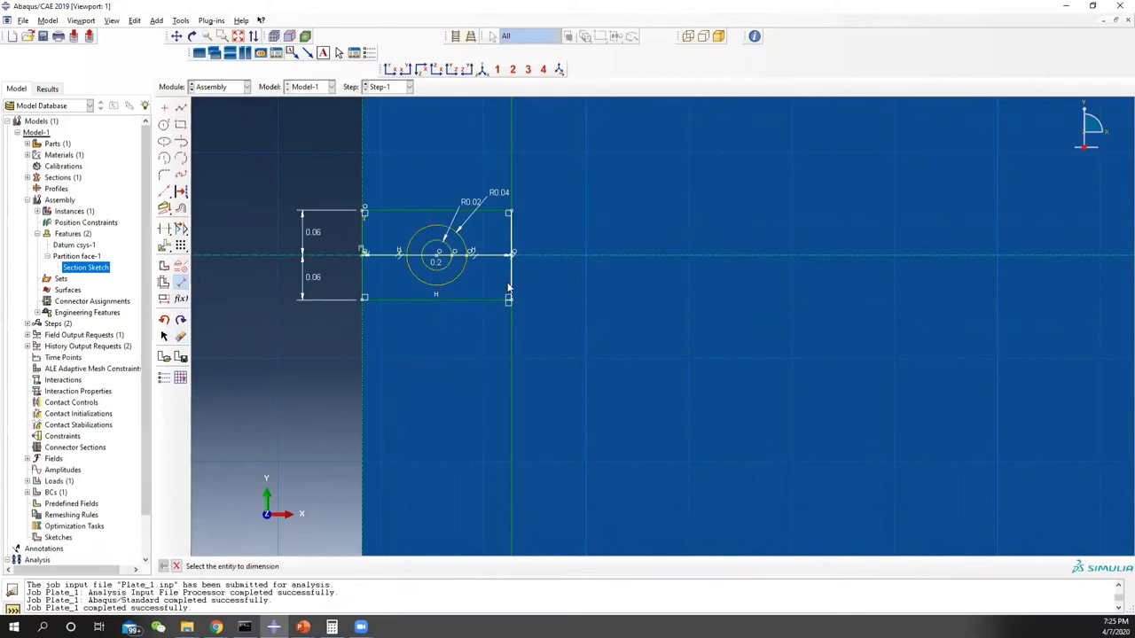
pyautogui.click(435, 258)
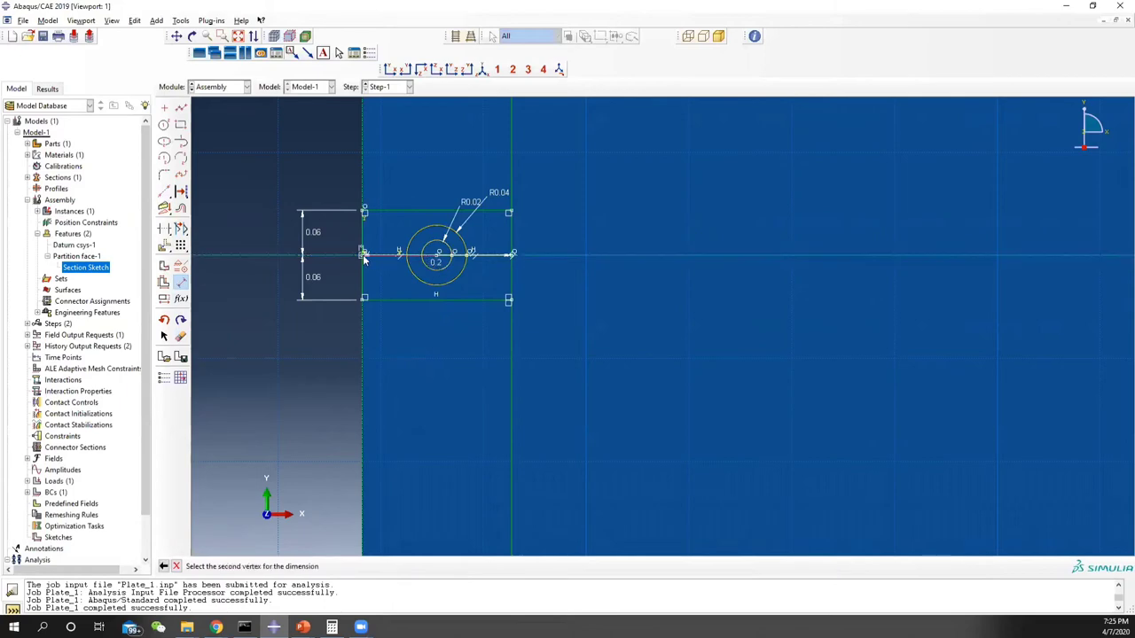
pyautogui.click(365, 257)
pyautogui.click(388, 411)
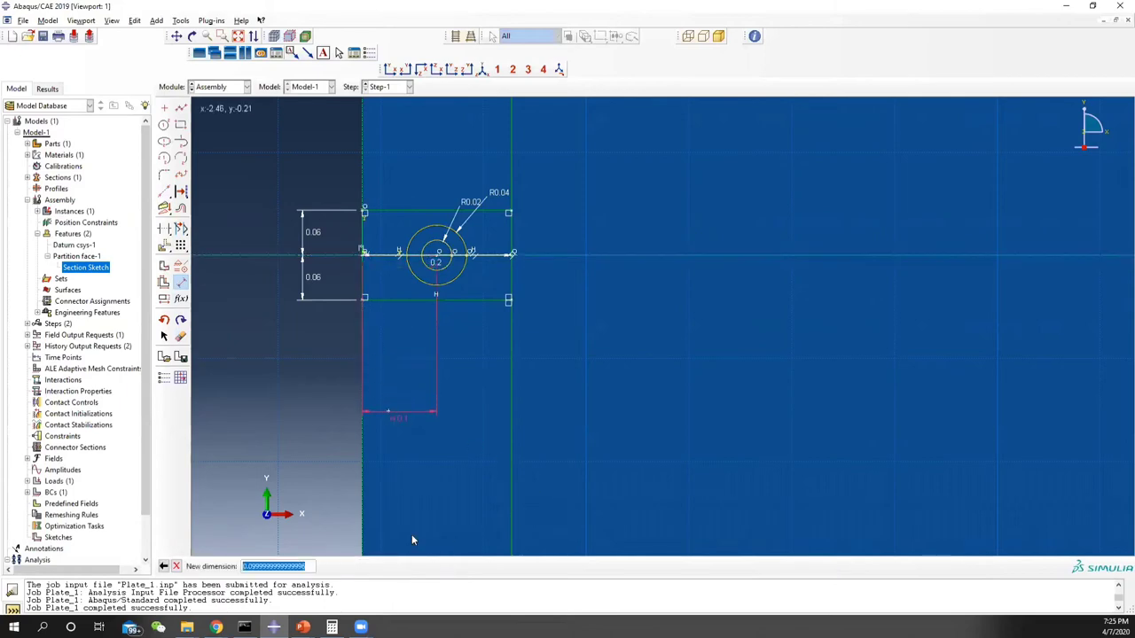
pyautogui.write('0.1')
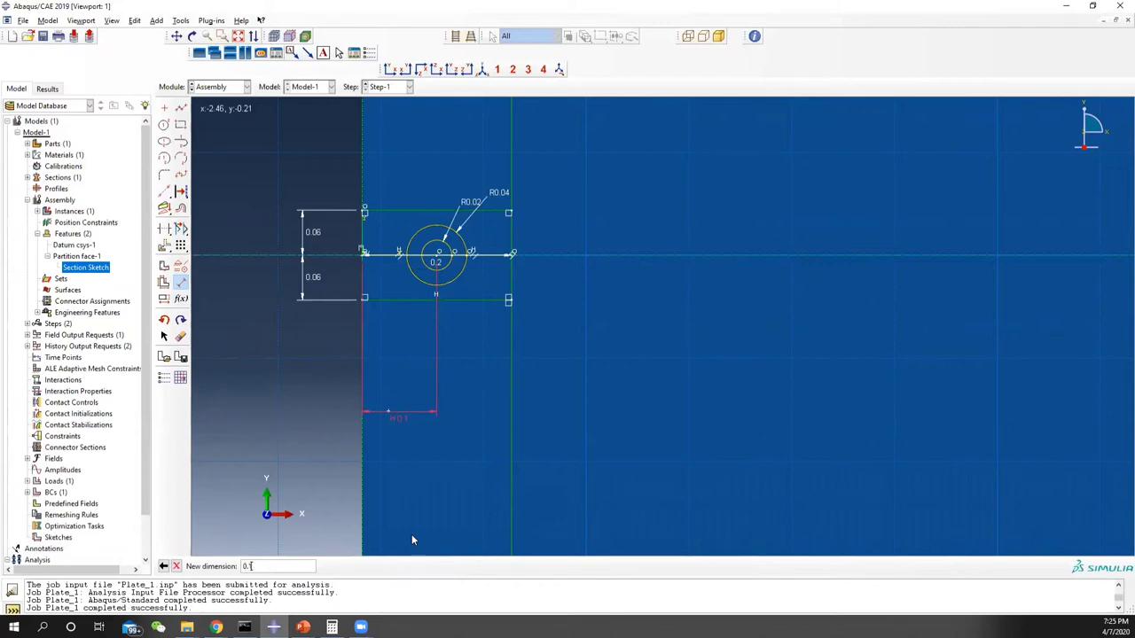
pyautogui.write('2')
pyautogui.press('Return')
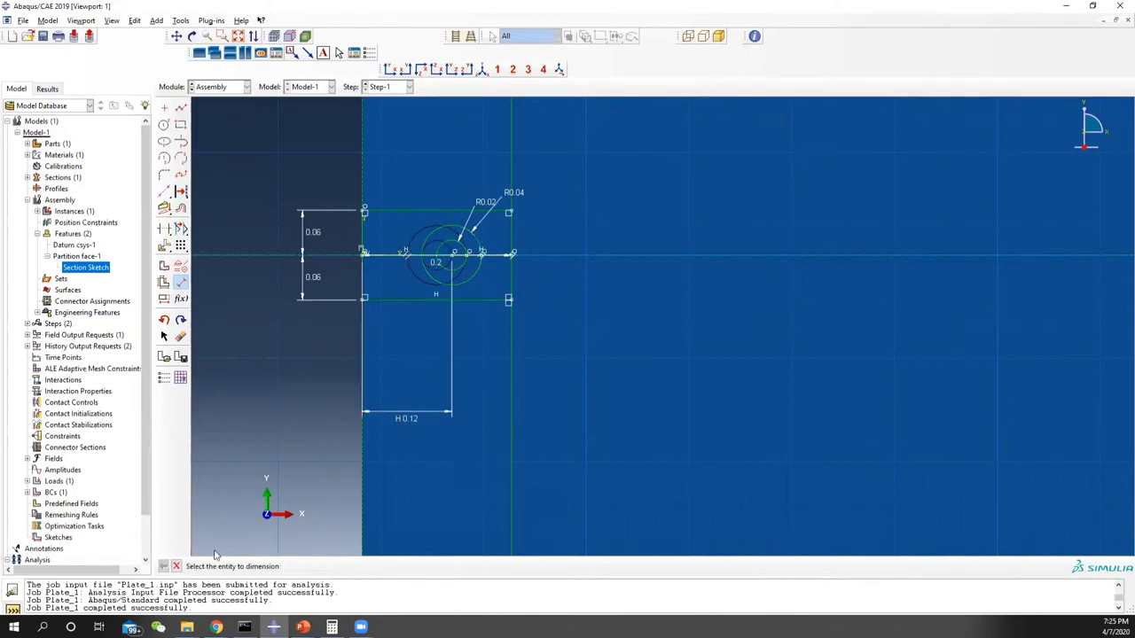
pyautogui.click(176, 566)
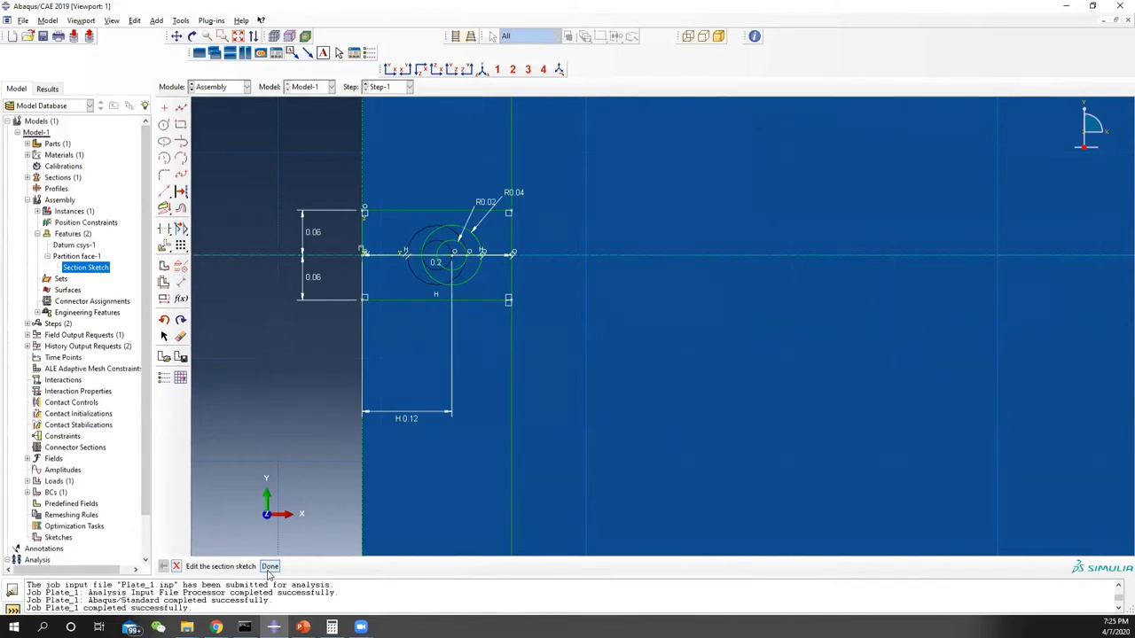
# Finish the partition sketch and regenerate the assembly features.
pyautogui.click(269, 566)
pyautogui.click(452, 358)
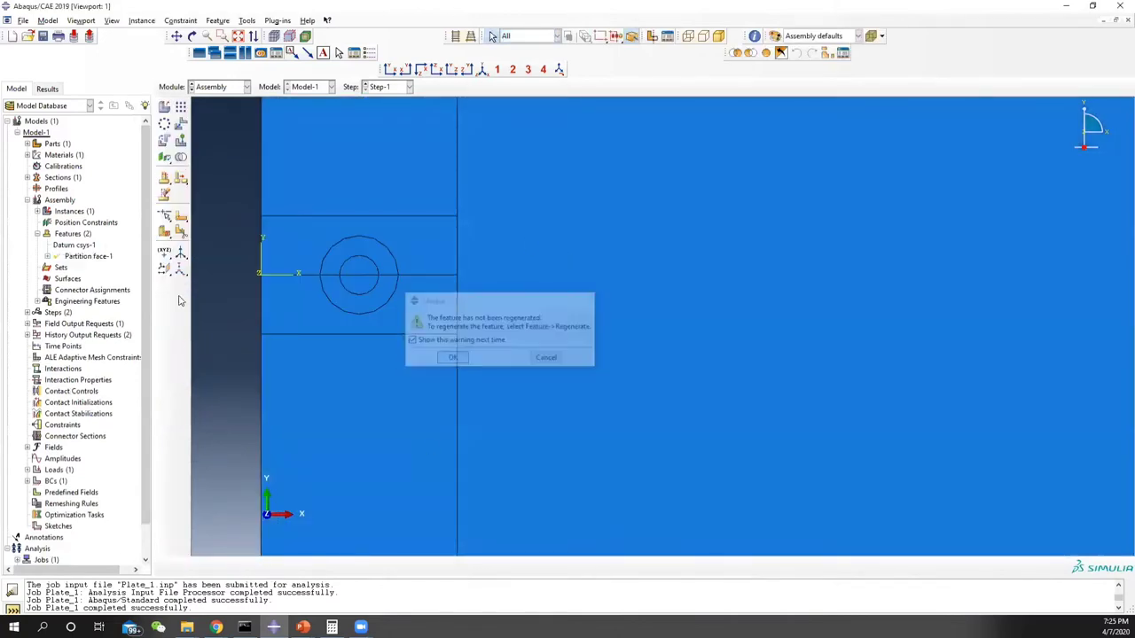
pyautogui.click(73, 235)
pyautogui.rightClick(73, 235)
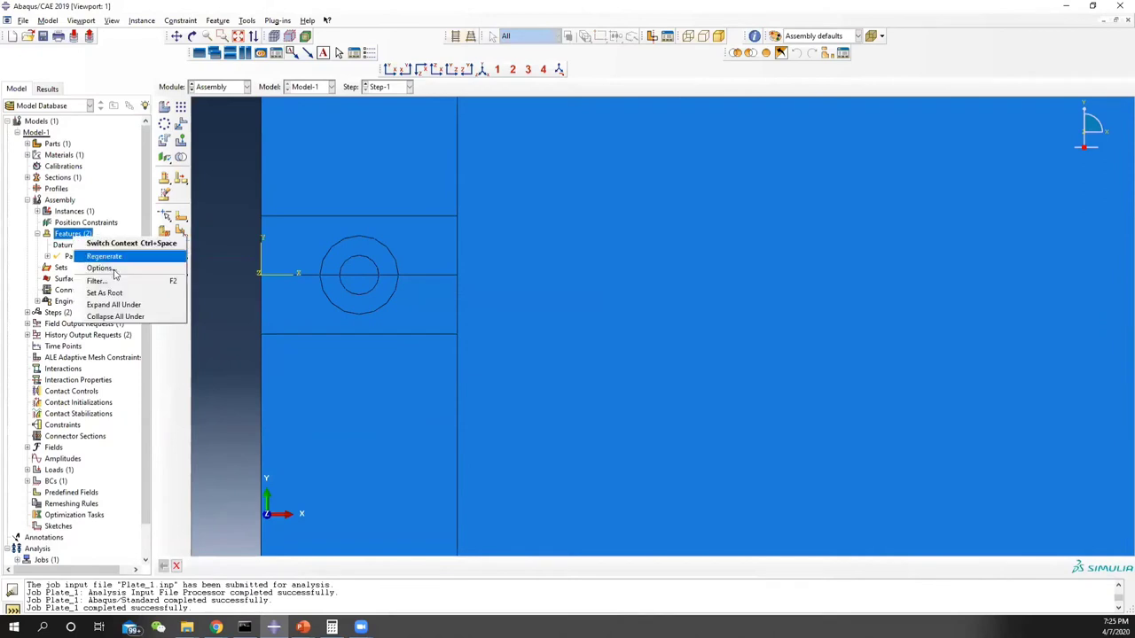
pyautogui.click(111, 254)
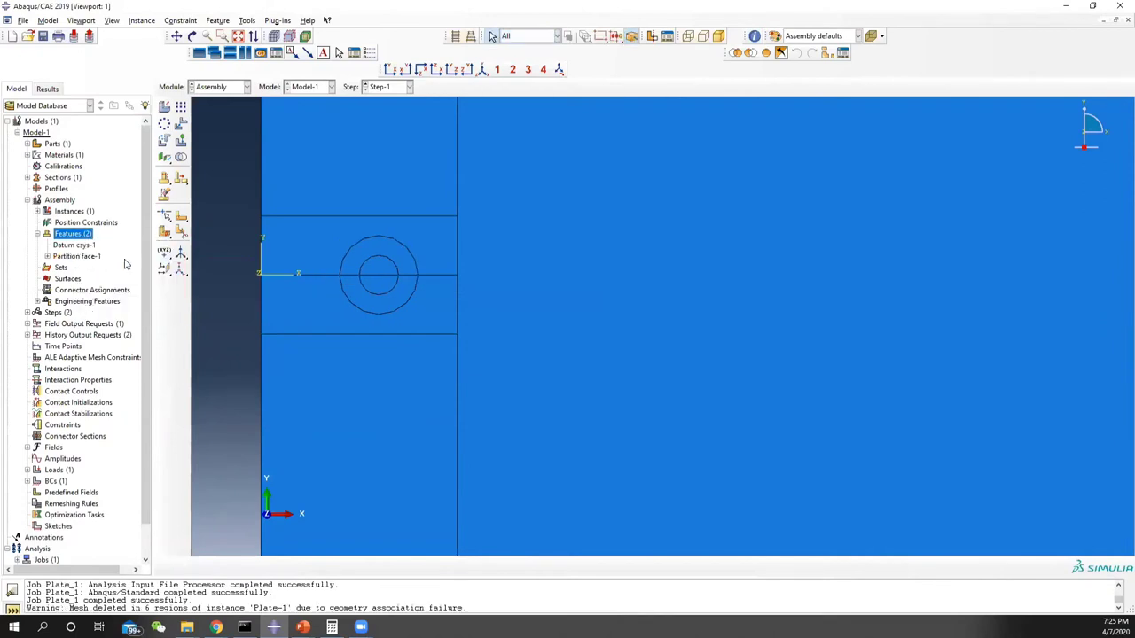
pyautogui.rightClick(70, 237)
pyautogui.click(111, 256)
pyautogui.scroll(-3, 399, 291)
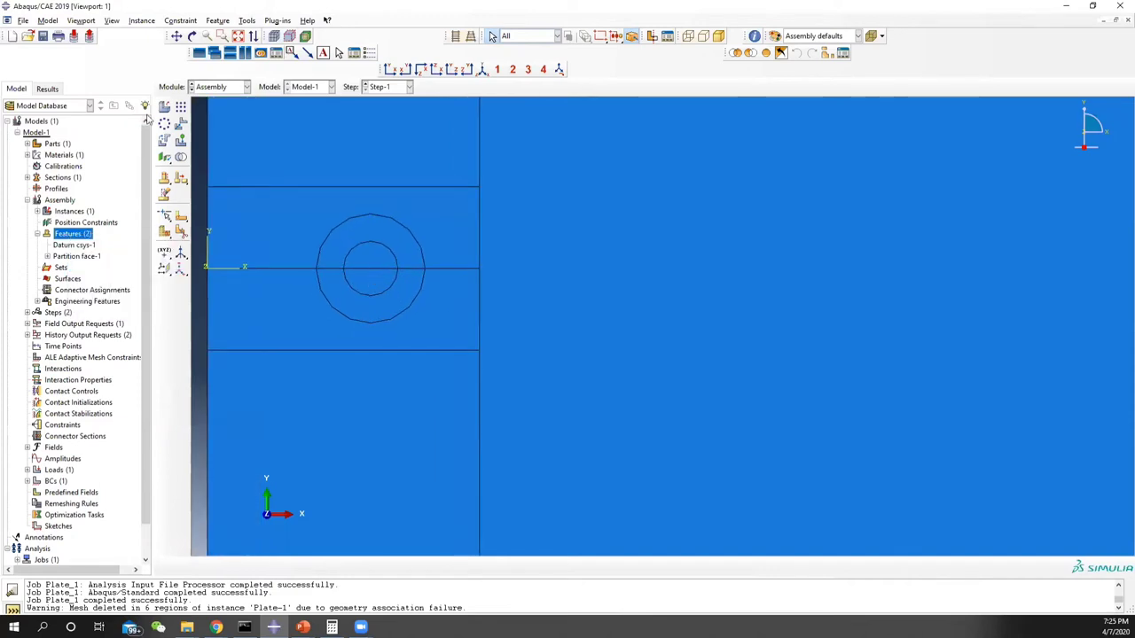
# In the Interaction module, start Assign Seam and examine the seam from the plate edge to the crack tip.
pyautogui.click(222, 88)
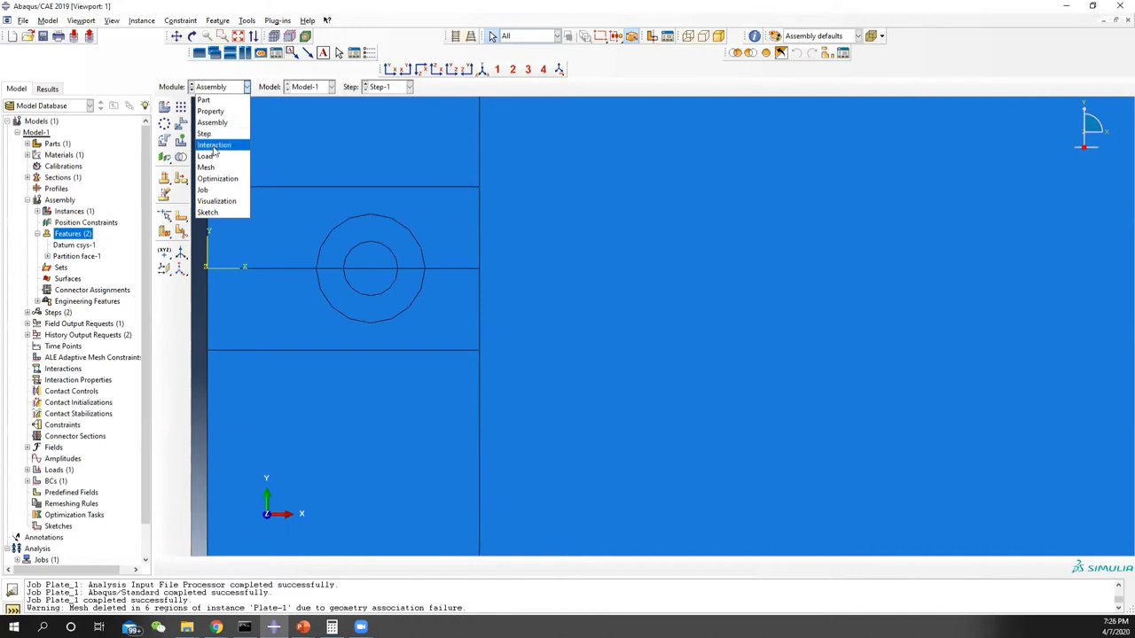
pyautogui.click(215, 145)
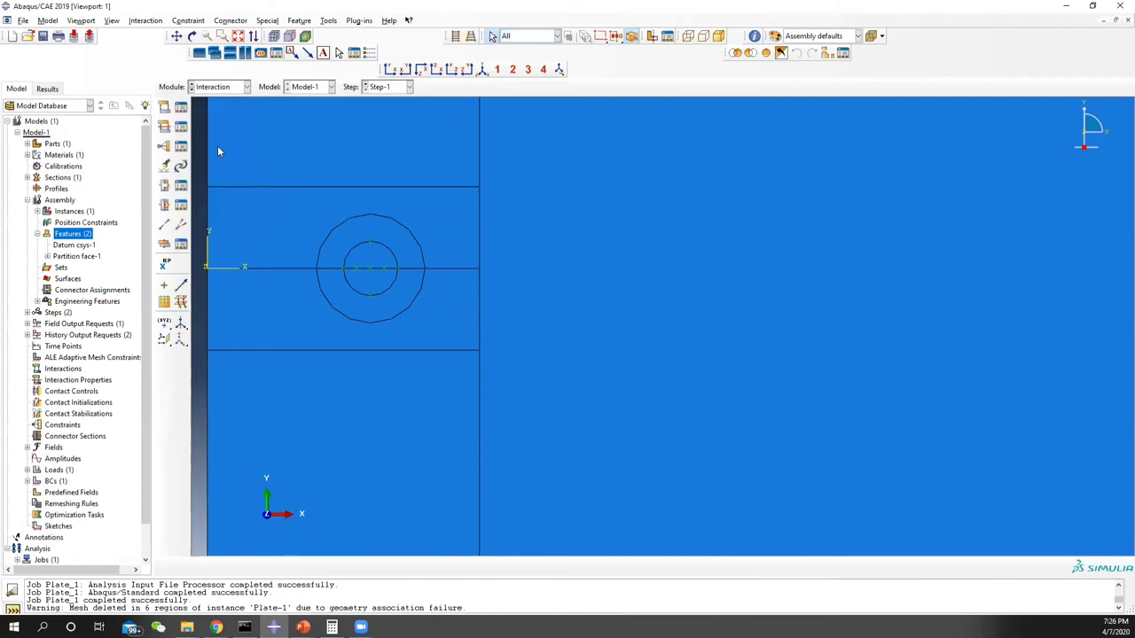
pyautogui.click(268, 20)
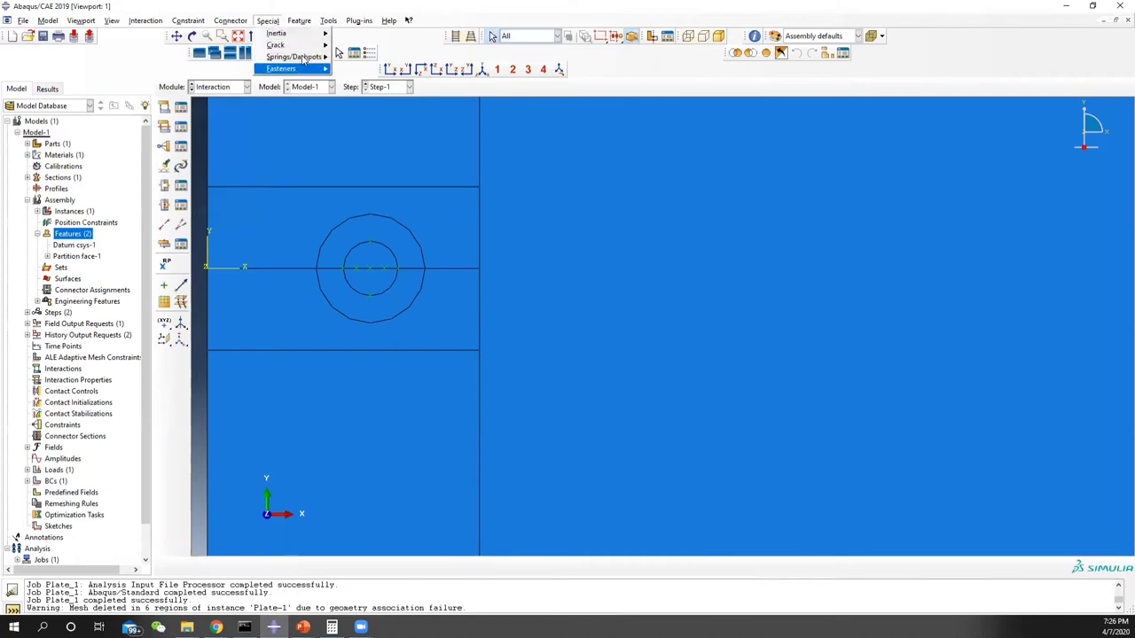
pyautogui.moveTo(306, 46)
pyautogui.click(378, 47)
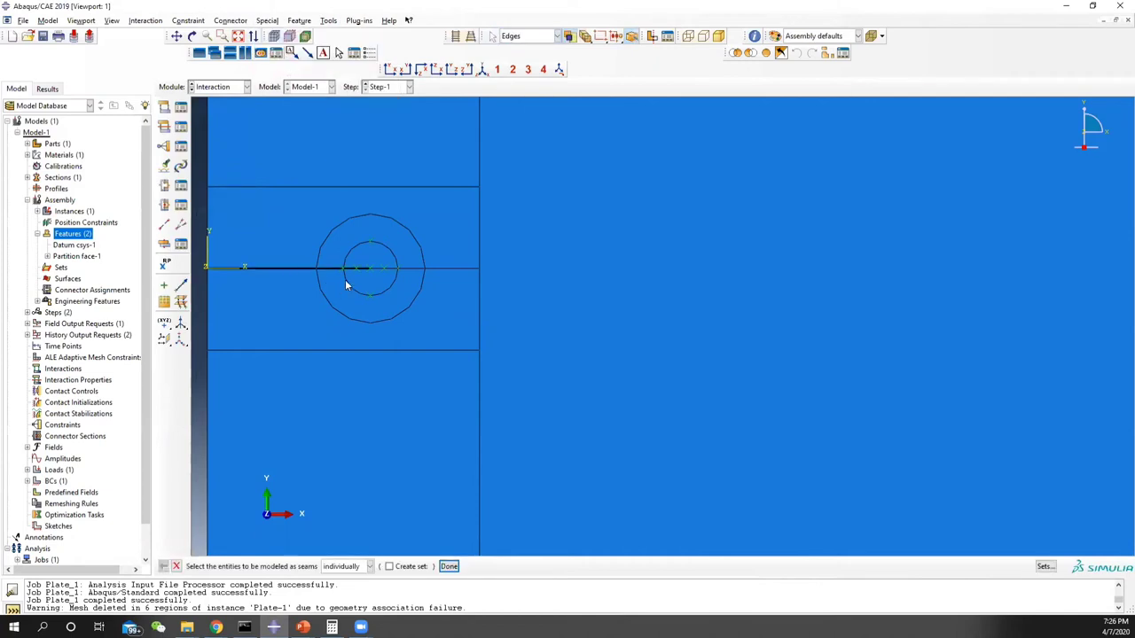
pyautogui.scroll(1, 346, 273)
pyautogui.scroll(-2, 353, 268)
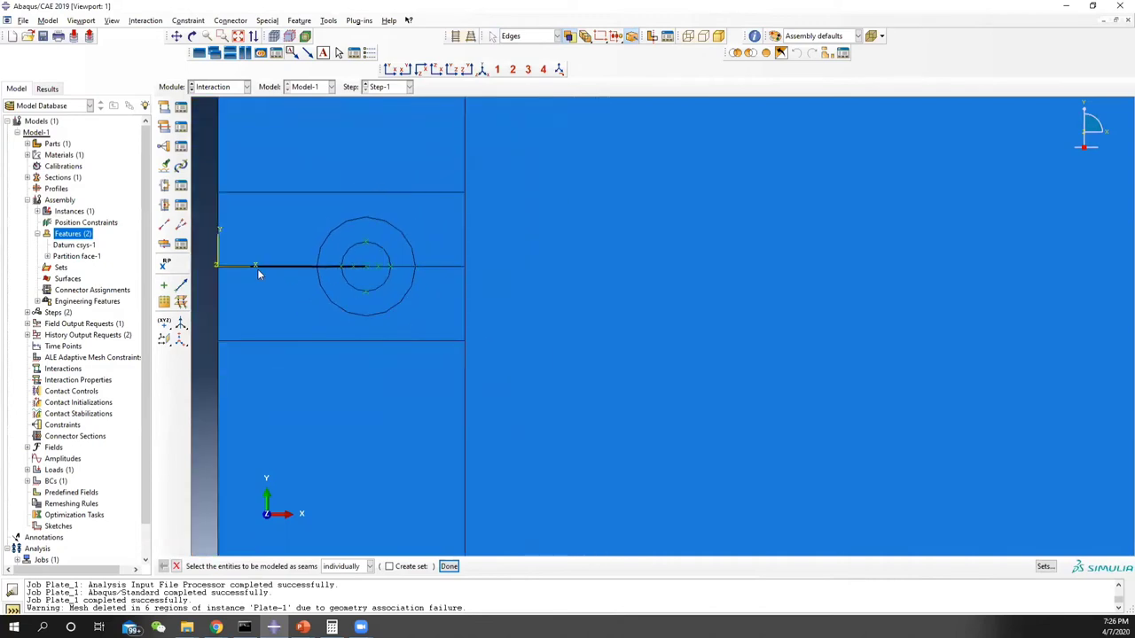
pyautogui.scroll(2, 259, 269)
pyautogui.scroll(-2, 208, 268)
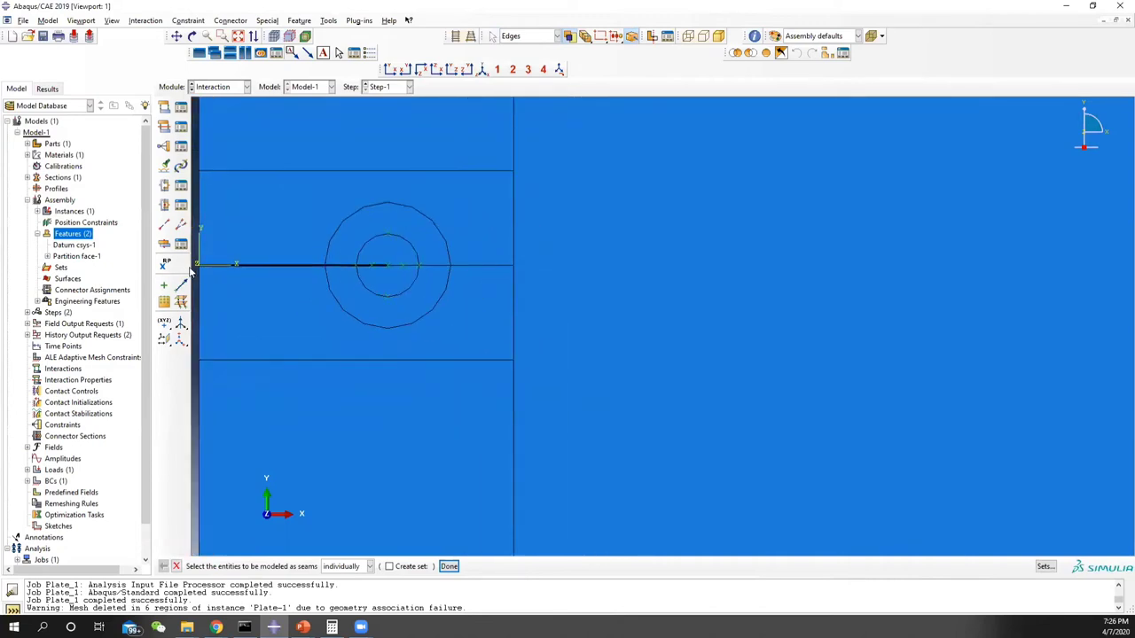
pyautogui.scroll(1, 384, 266)
pyautogui.scroll(-1, 385, 265)
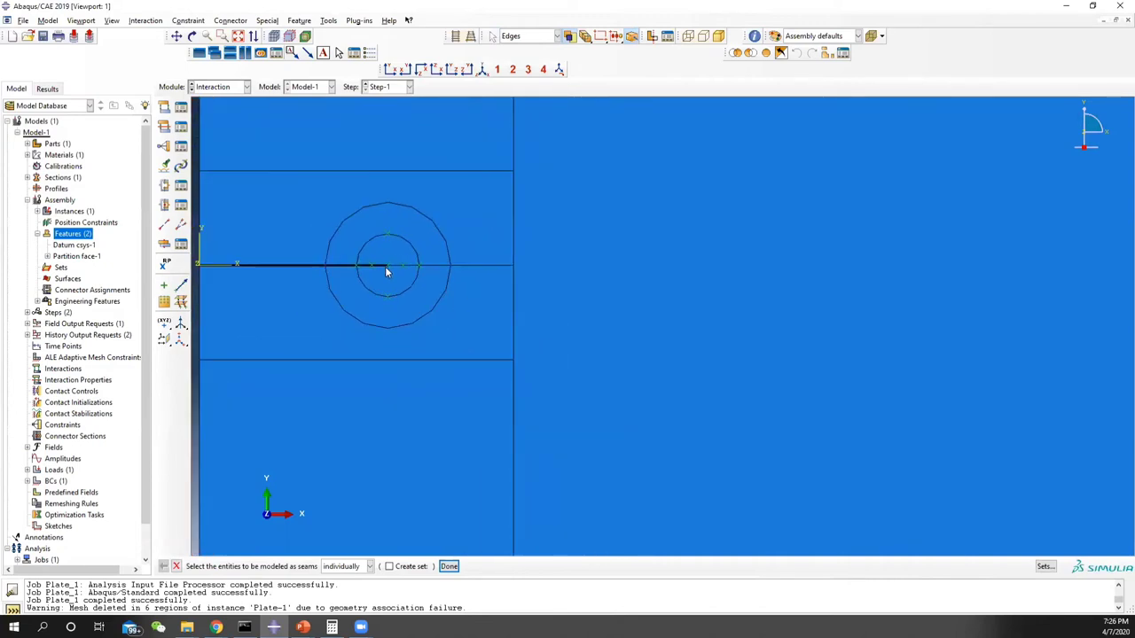
# Review the general and singularity settings of contour-integral crack Crack-1 through the Crack Manager without changing them.
pyautogui.click(299, 20)
pyautogui.click(267, 19)
pyautogui.moveTo(296, 46)
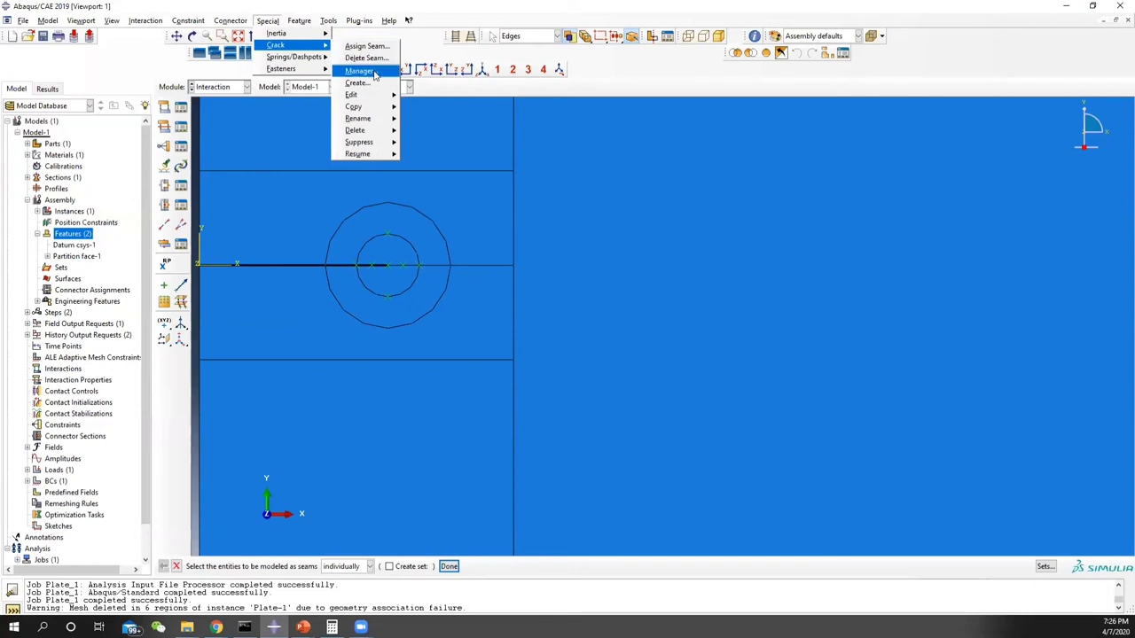
pyautogui.click(374, 76)
pyautogui.click(784, 287)
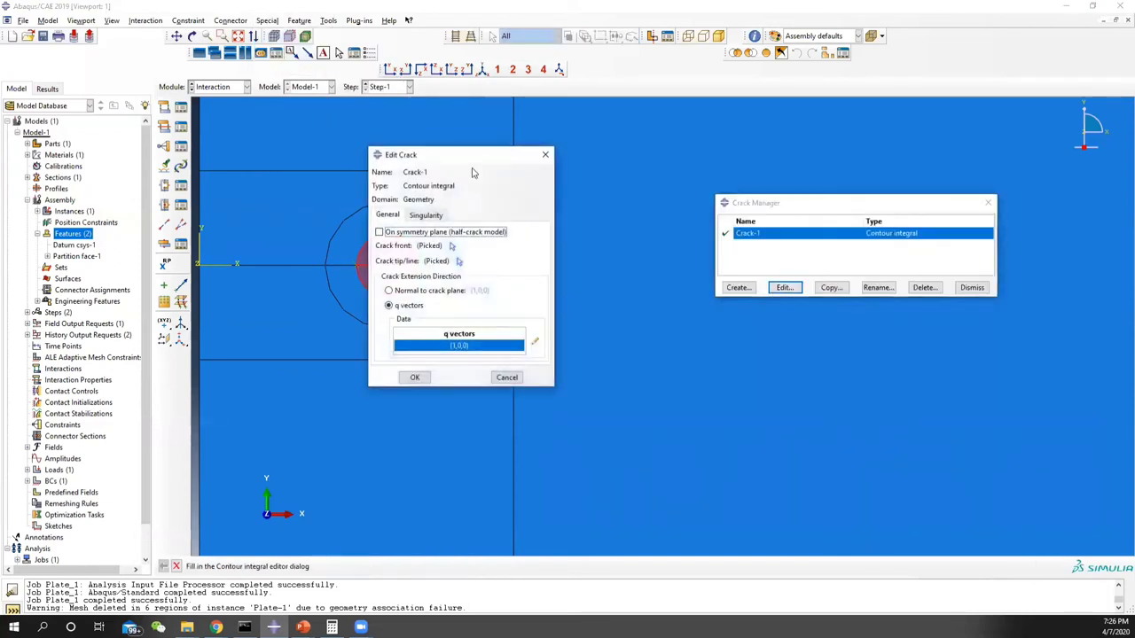
pyautogui.moveTo(472, 158); pyautogui.dragTo(596, 160)
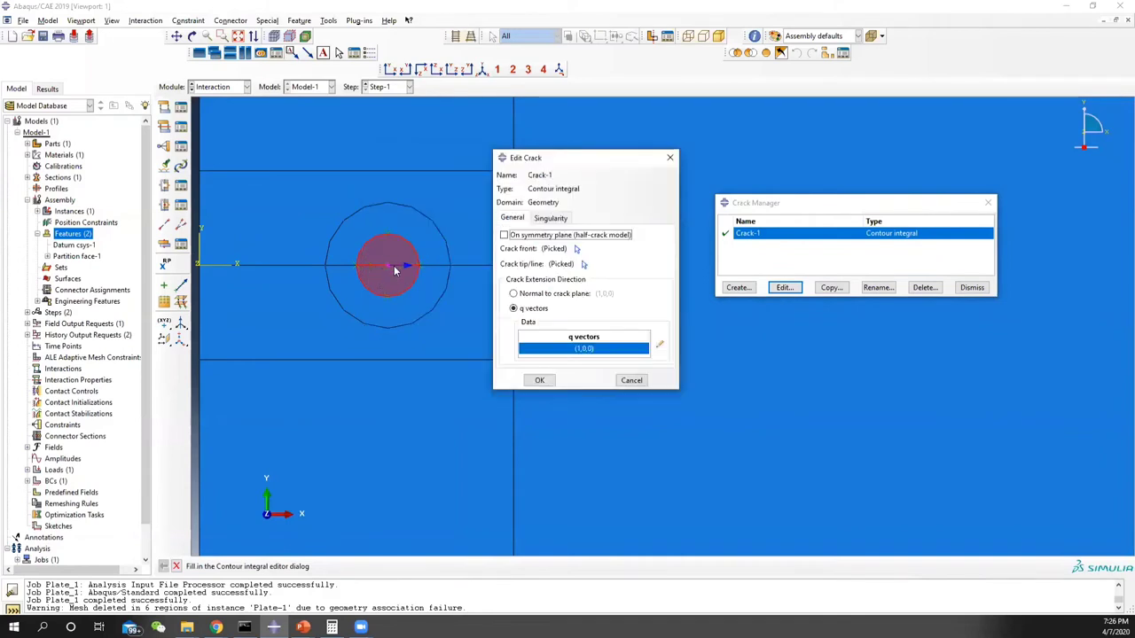
pyautogui.scroll(-2, 381, 276)
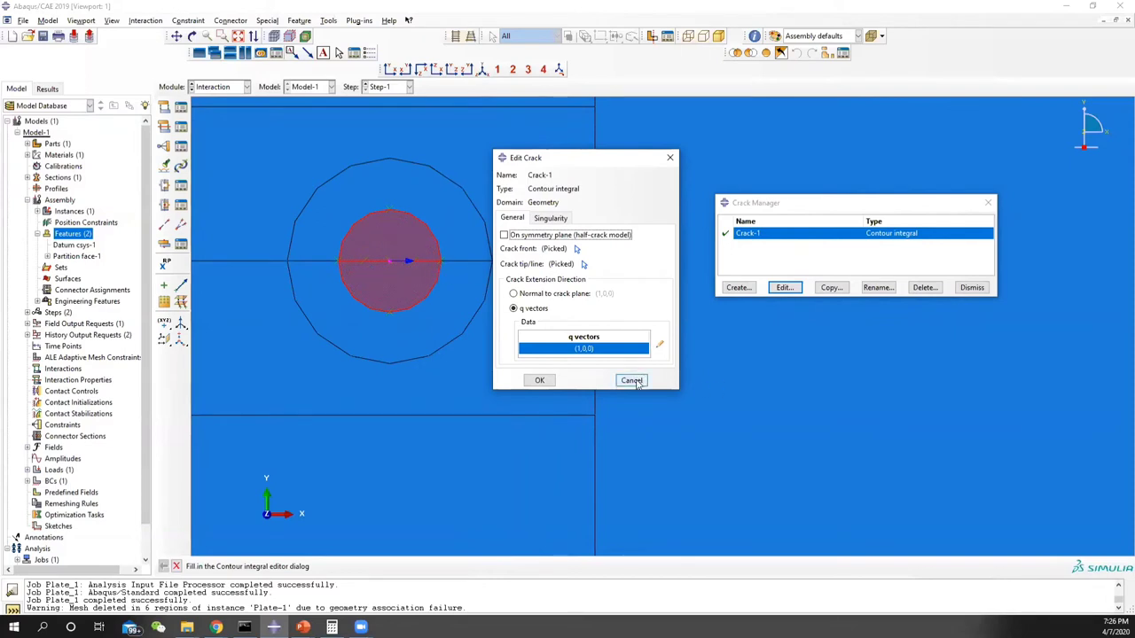
pyautogui.click(564, 219)
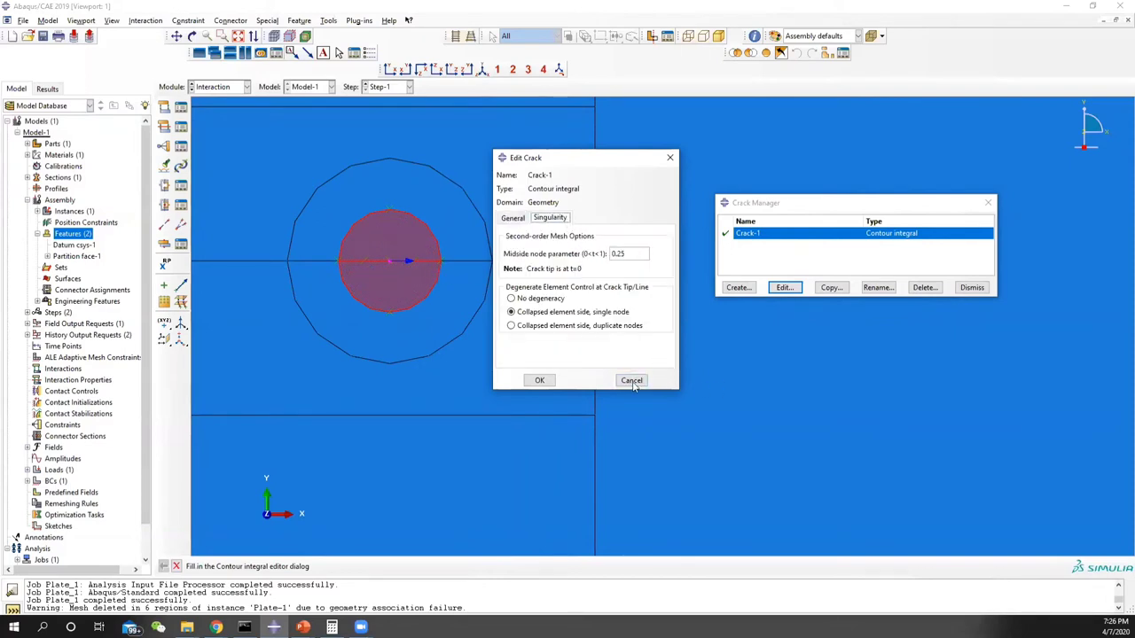
pyautogui.click(631, 380)
pyautogui.click(981, 208)
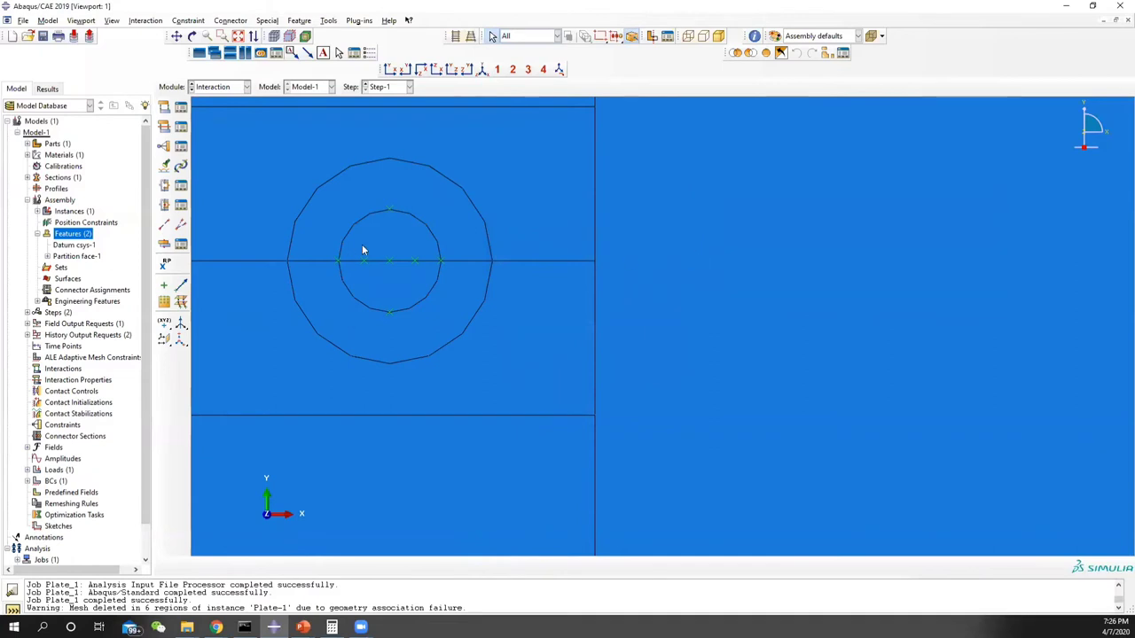
# In the Step module, review the analysis step and the field and history output requests.
pyautogui.scroll(4, 377, 248)
pyautogui.click(219, 87)
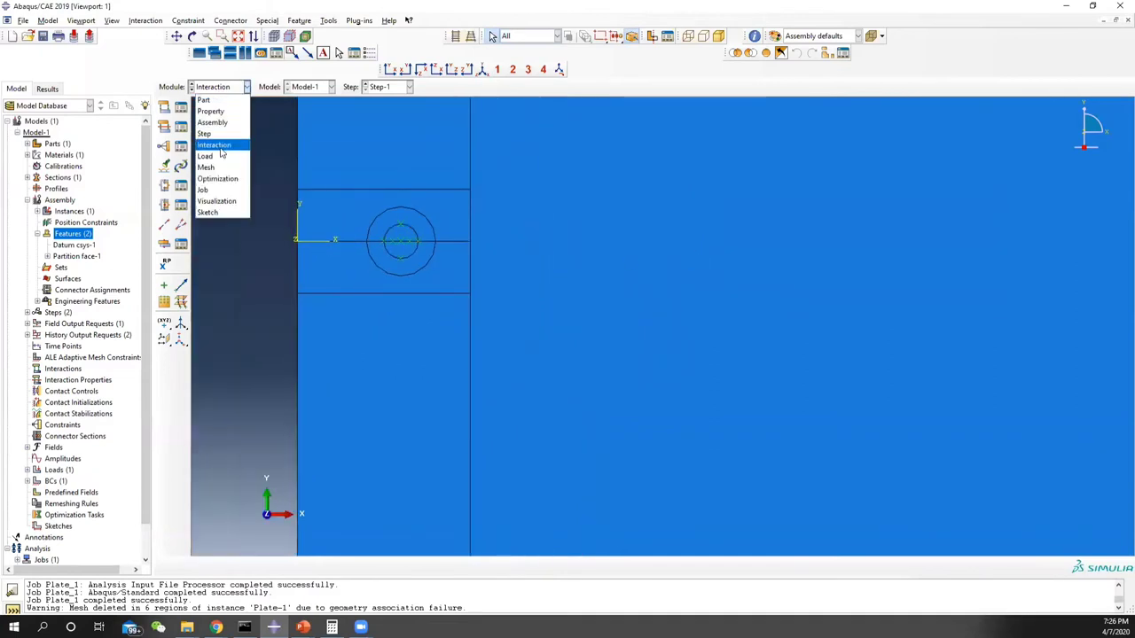
pyautogui.click(224, 137)
pyautogui.click(181, 107)
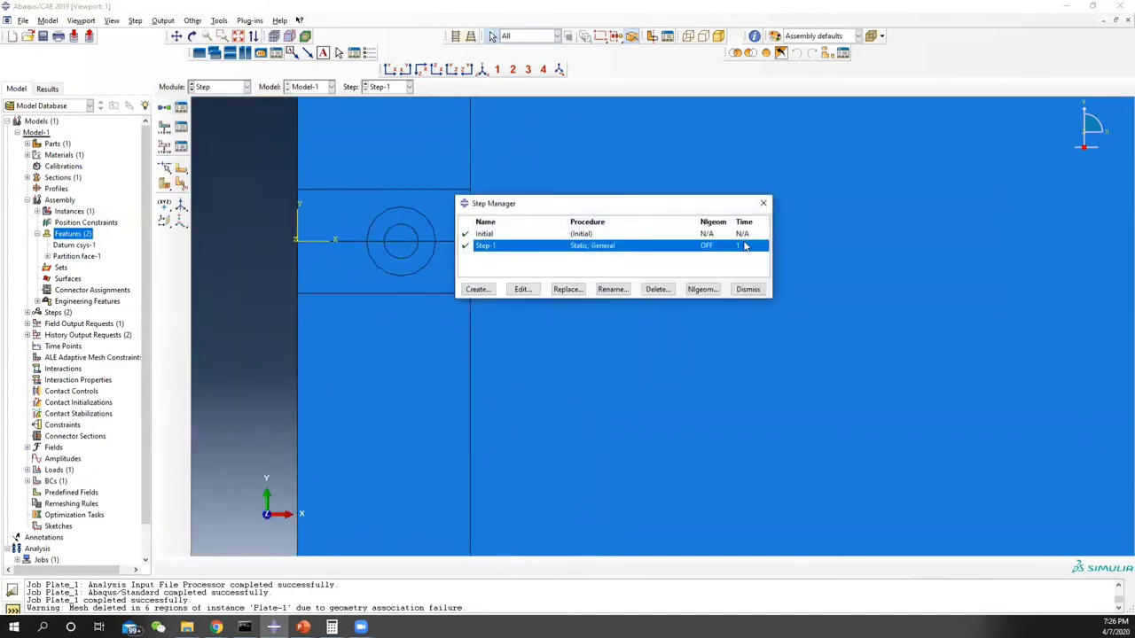
pyautogui.click(761, 203)
pyautogui.click(180, 128)
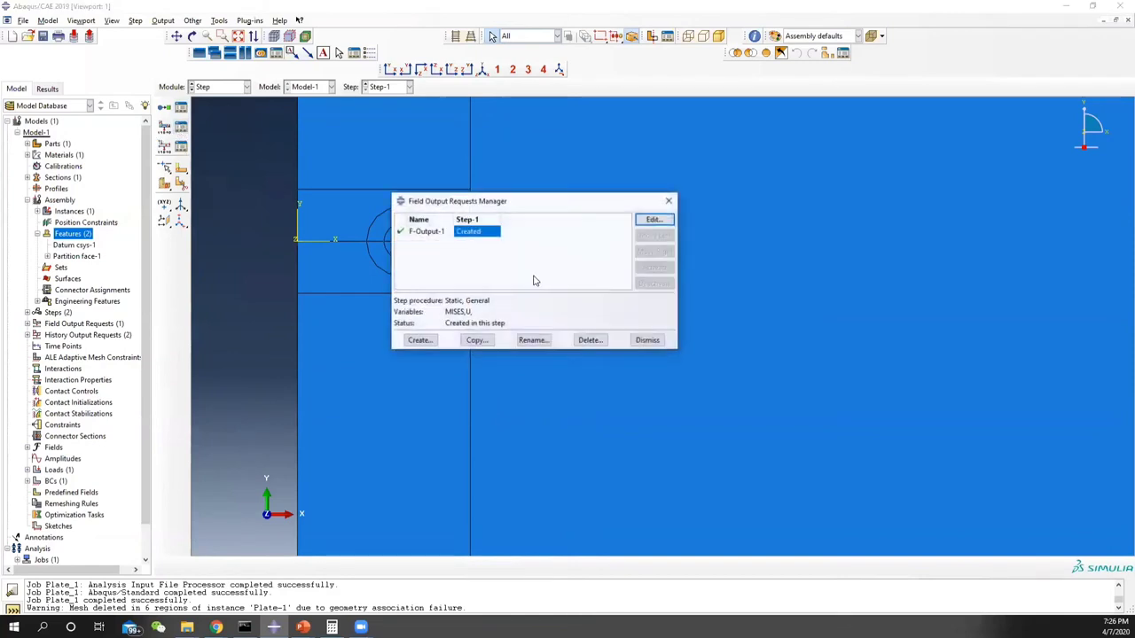
pyautogui.click(669, 201)
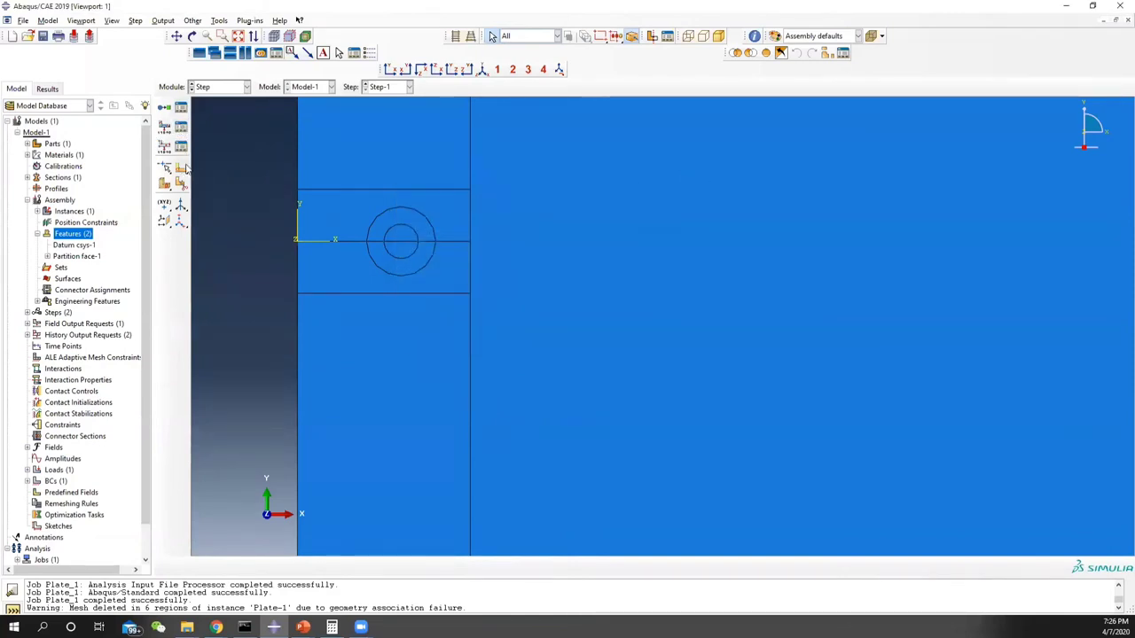
pyautogui.click(180, 147)
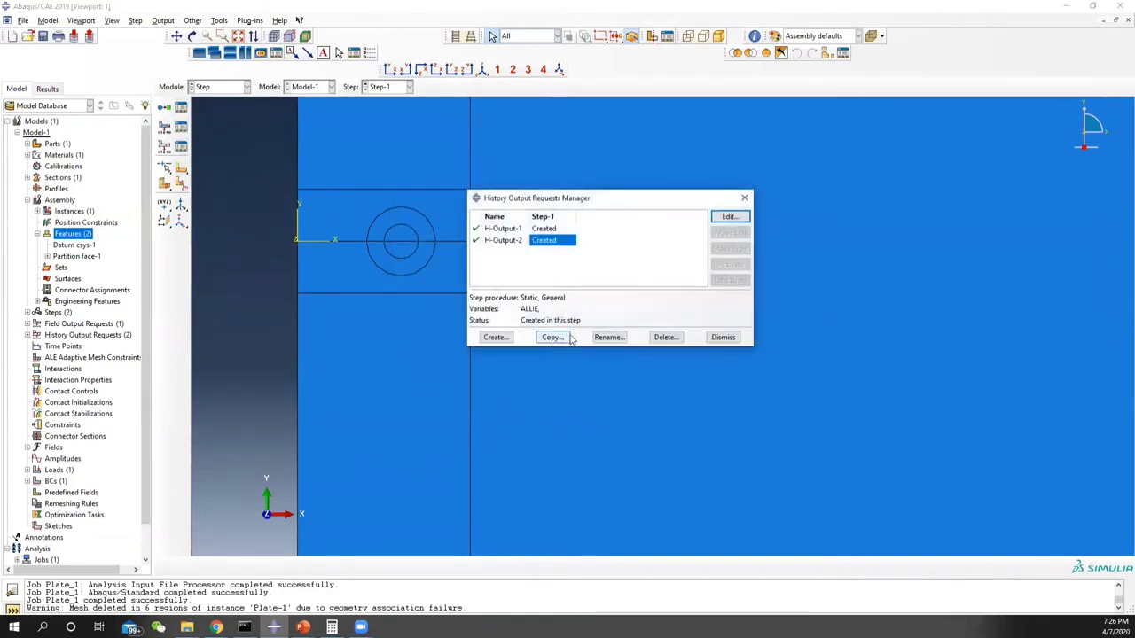
pyautogui.click(561, 228)
pyautogui.click(744, 199)
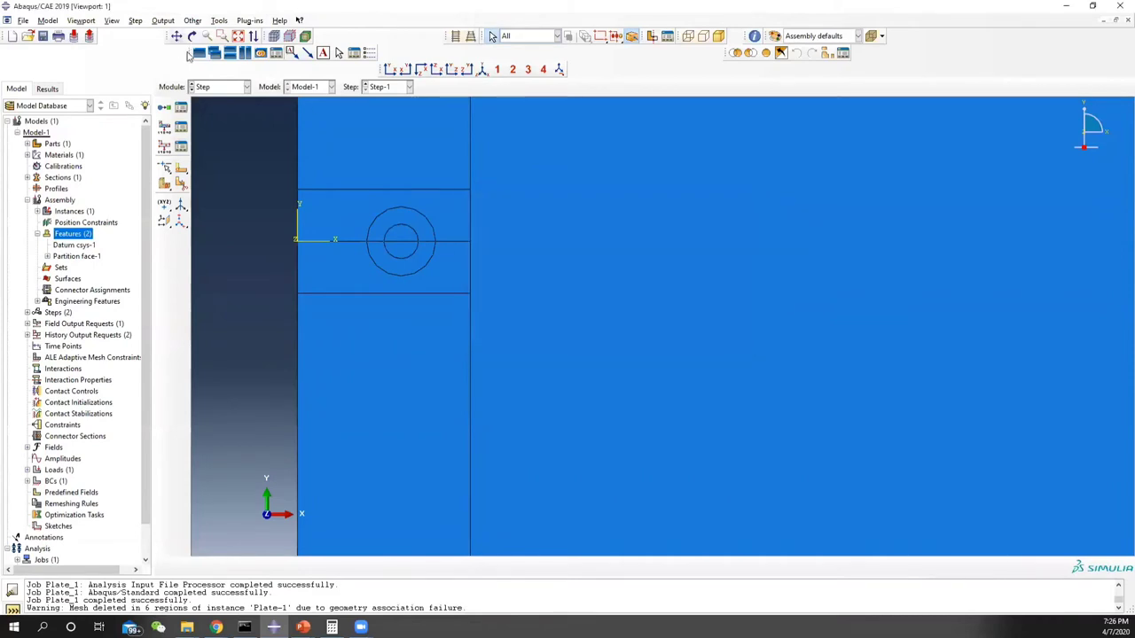
# In the Load module, inspect the loads and boundary conditions on the whole plate and around the crack region.
pyautogui.click(222, 86)
pyautogui.click(222, 161)
pyautogui.scroll(5, 549, 334)
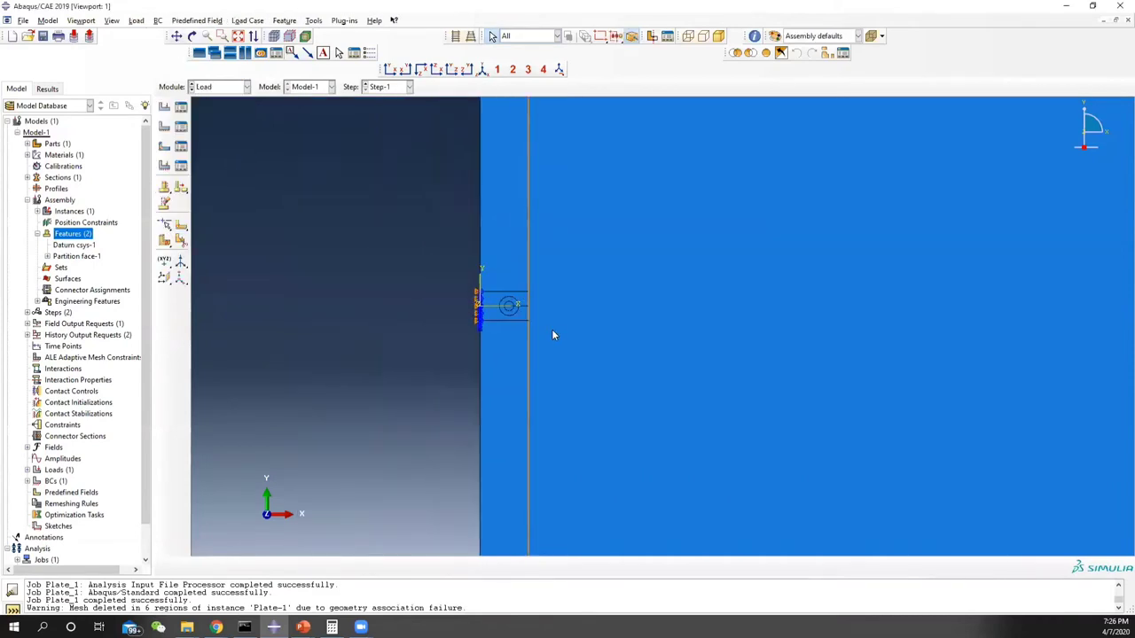
pyautogui.scroll(-4, 556, 342)
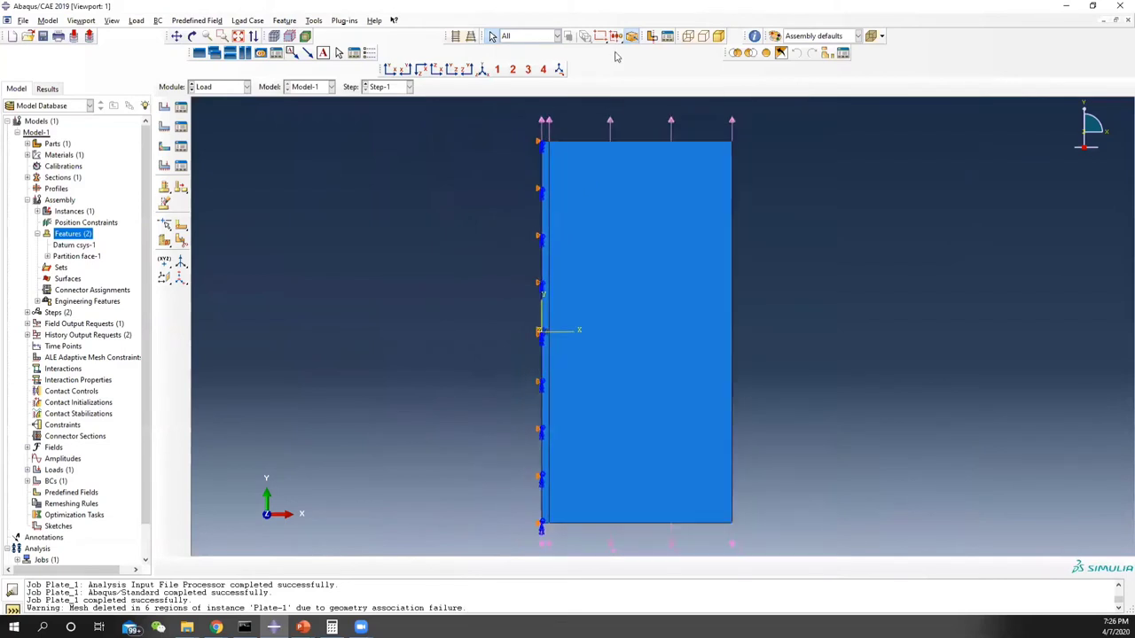
pyautogui.scroll(-1, 673, 523)
pyautogui.scroll(-1, 673, 523)
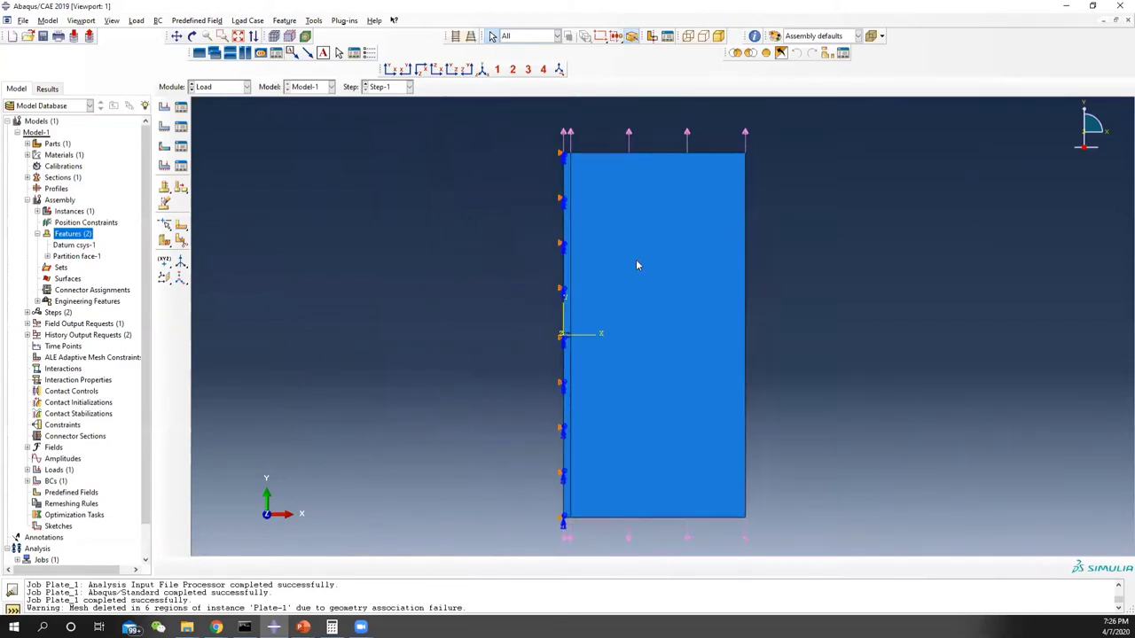
pyautogui.scroll(2, 700, 510)
pyautogui.scroll(2, 486, 230)
pyautogui.scroll(4, 435, 167)
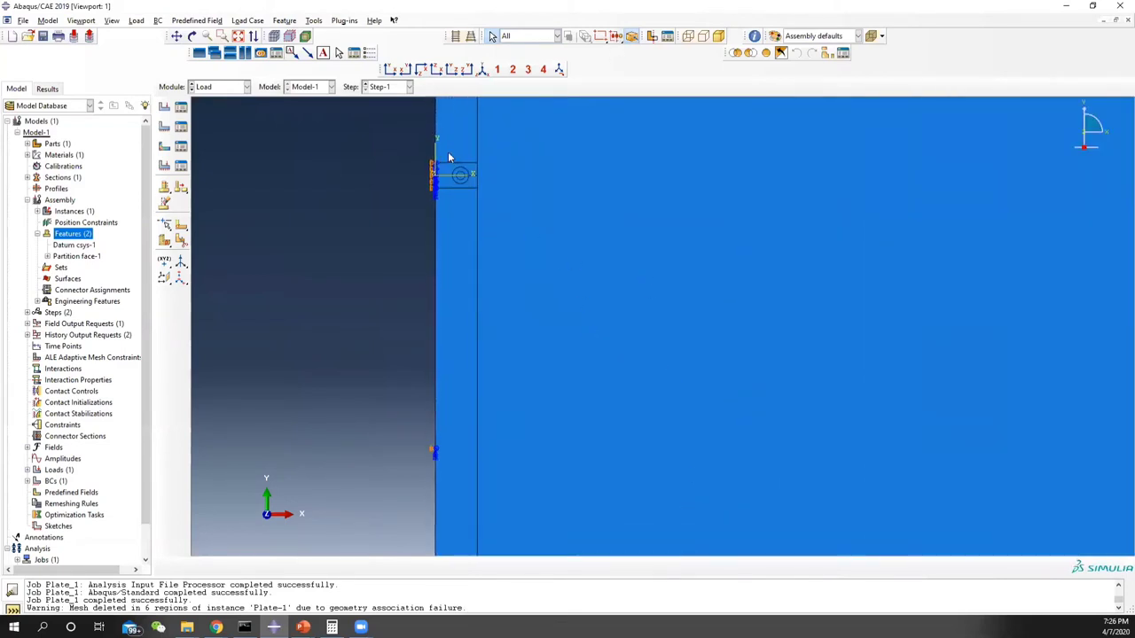
pyautogui.scroll(5, 482, 151)
# In the Mesh module, mesh the plate part instance and inspect the mesh around the crack tip and across the plate.
pyautogui.click(230, 86)
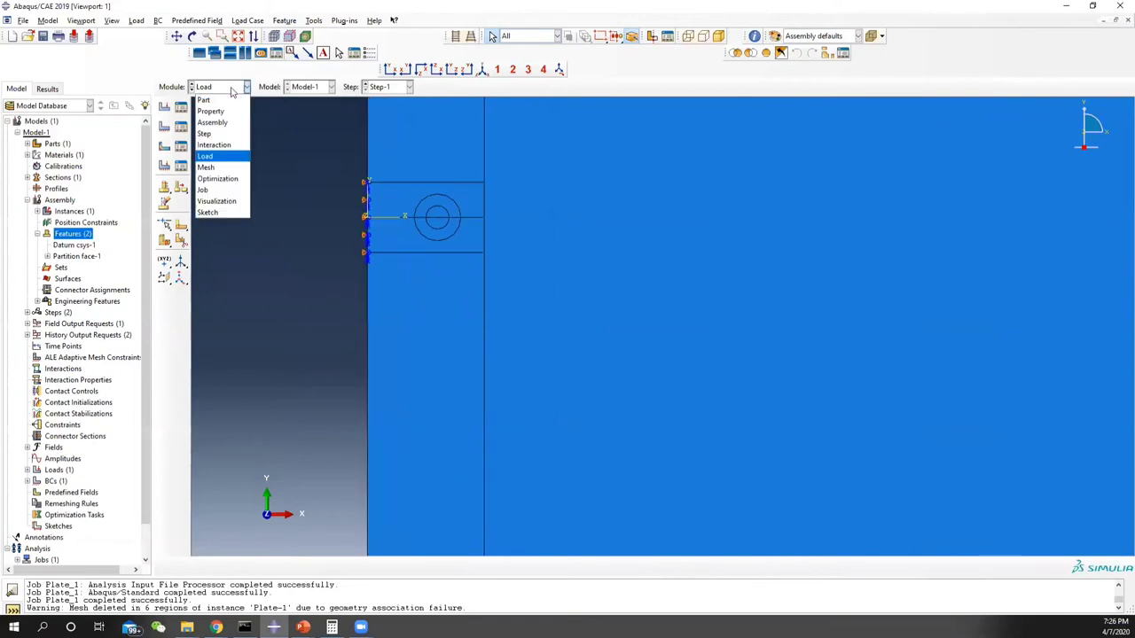
pyautogui.click(221, 168)
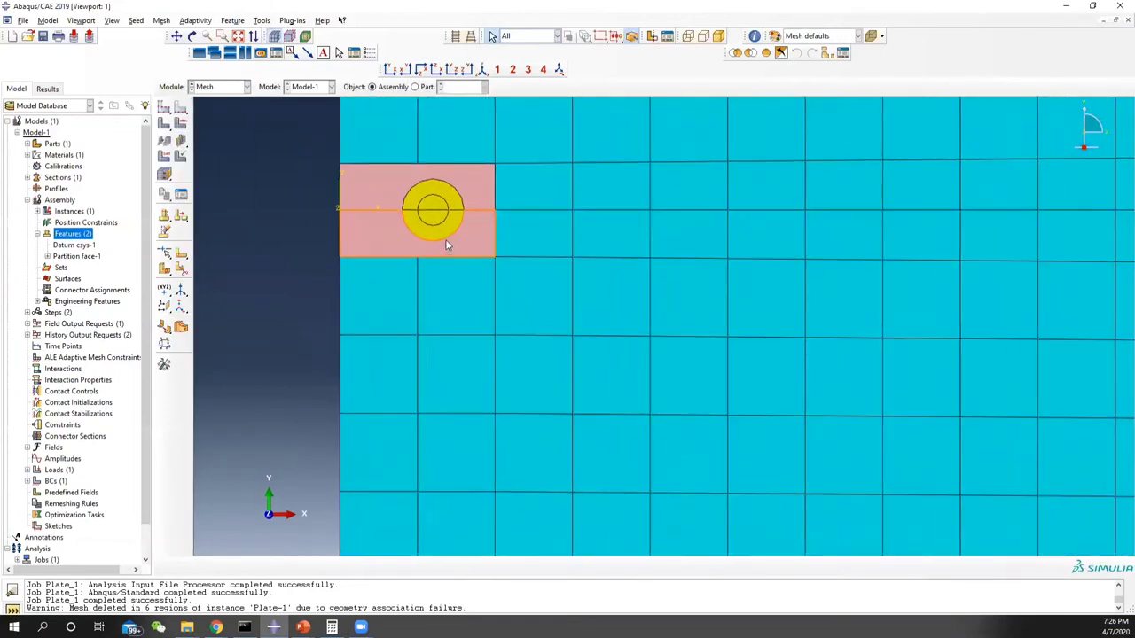
pyautogui.scroll(1, 470, 243)
pyautogui.scroll(1, 469, 245)
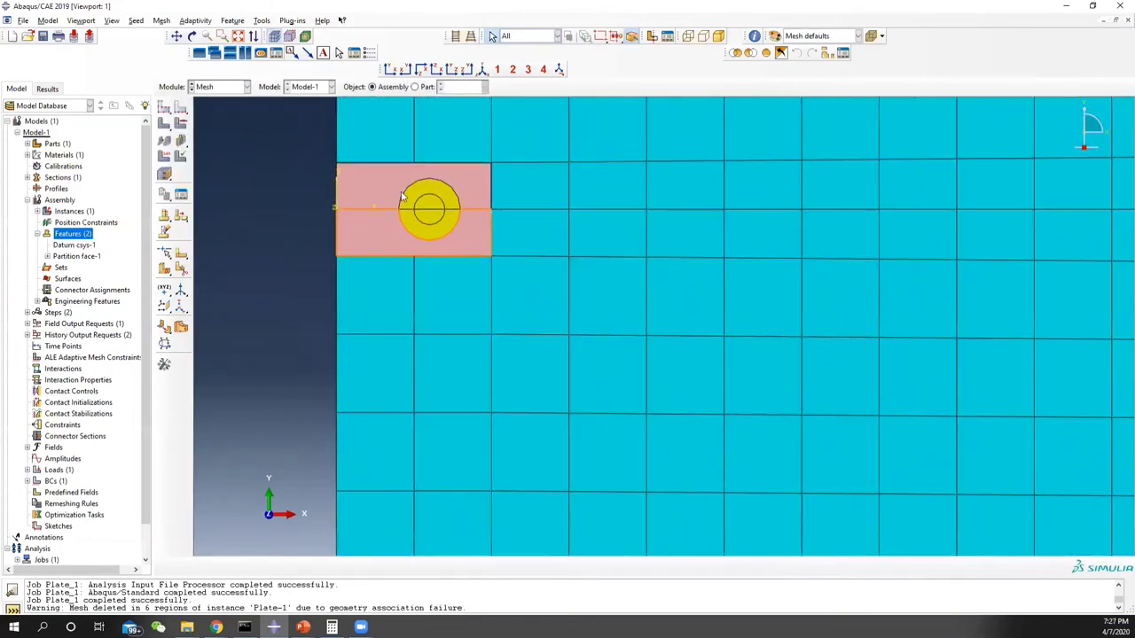
pyautogui.click(165, 122)
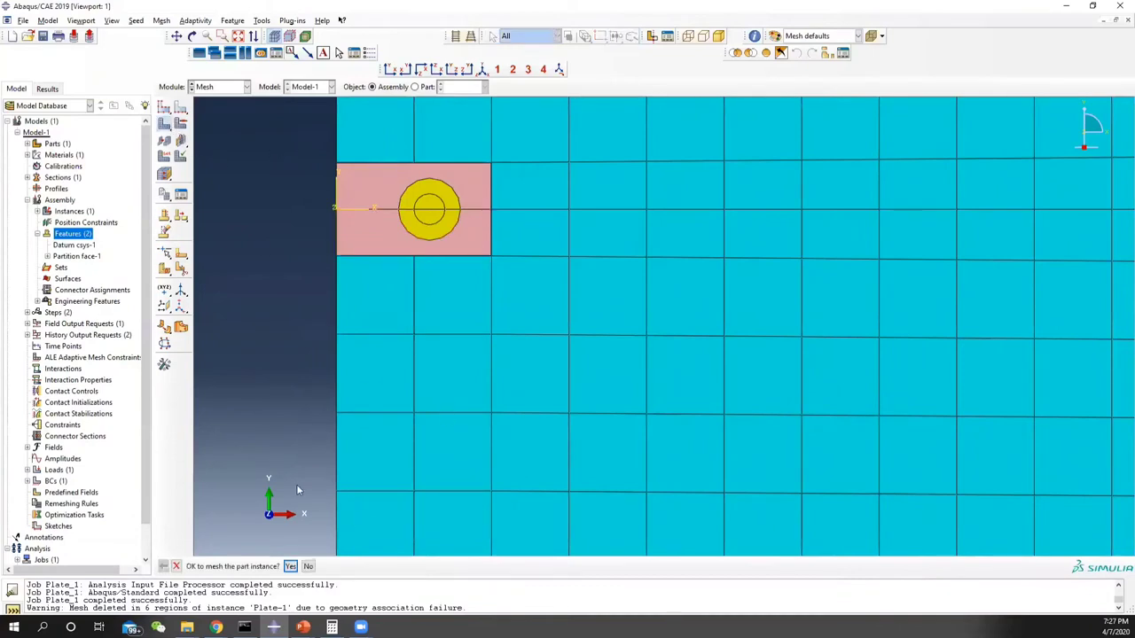
pyautogui.click(290, 566)
pyautogui.scroll(2, 439, 226)
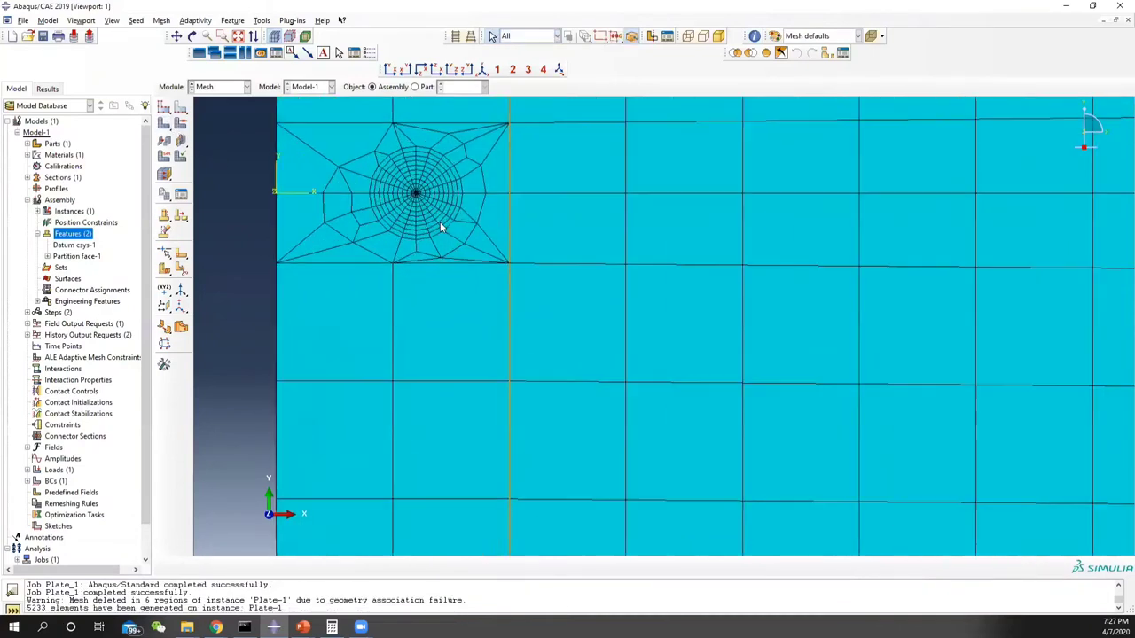
pyautogui.scroll(-4, 590, 311)
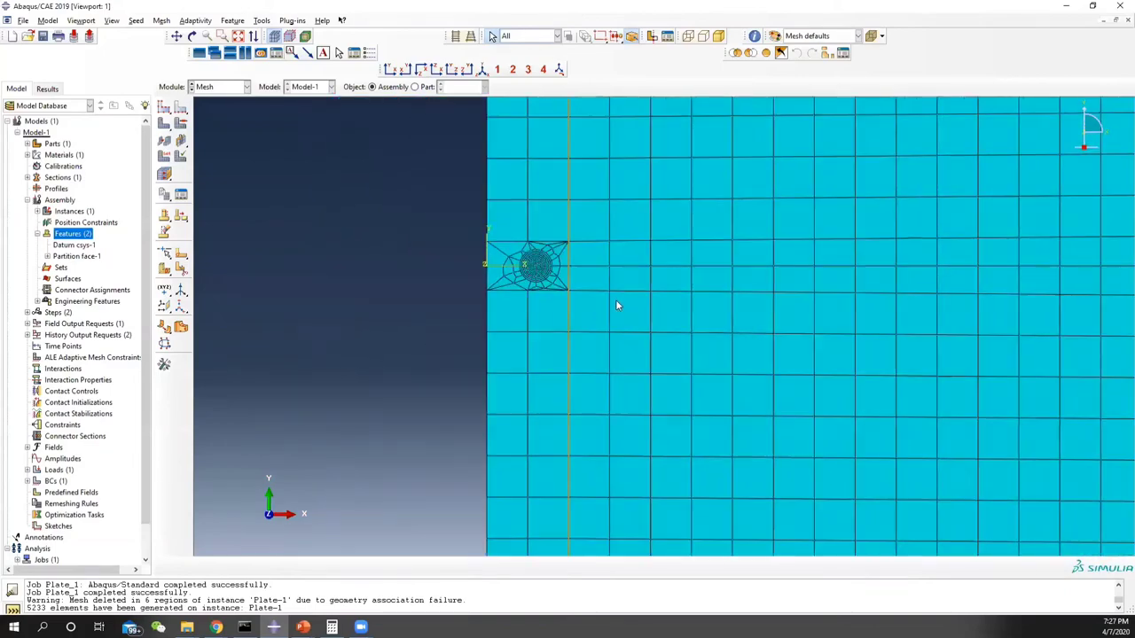
pyautogui.scroll(-5, 617, 306)
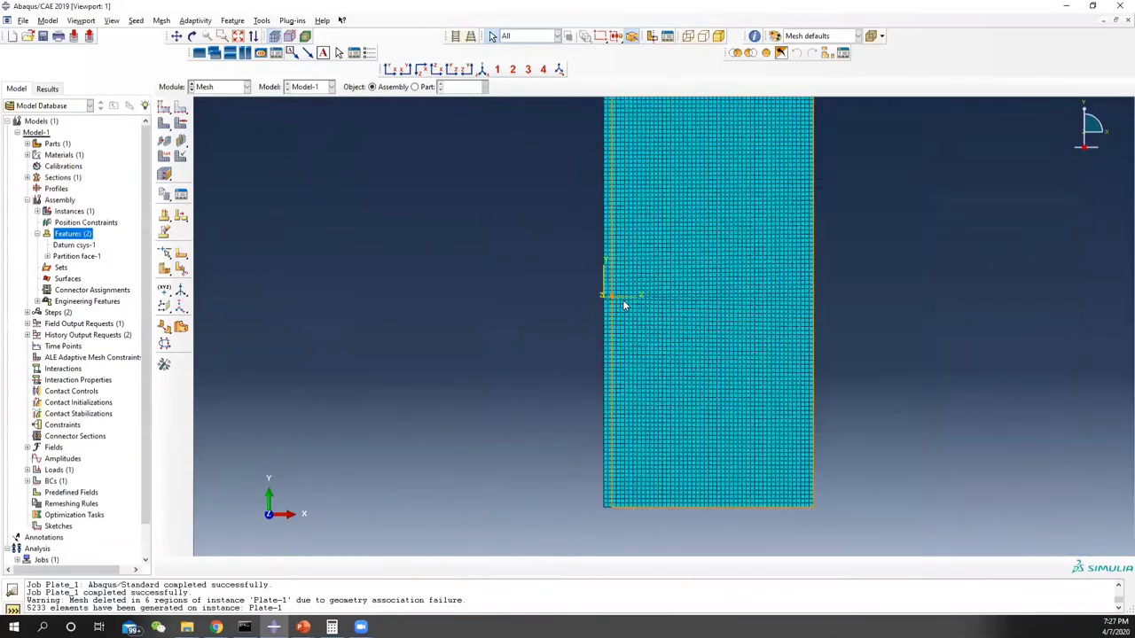
pyautogui.scroll(-2, 643, 297)
pyautogui.keyDown('ctrl'); pyautogui.keyDown('alt'); pyautogui.moveTo(815, 281); pyautogui.dragTo(696, 263, button='middle'); pyautogui.keyUp('alt'); pyautogui.keyUp('ctrl')
# In the Job module, create a full-analysis job named Plate_2 from Model-1 with the default settings and submit it.
pyautogui.click(226, 86)
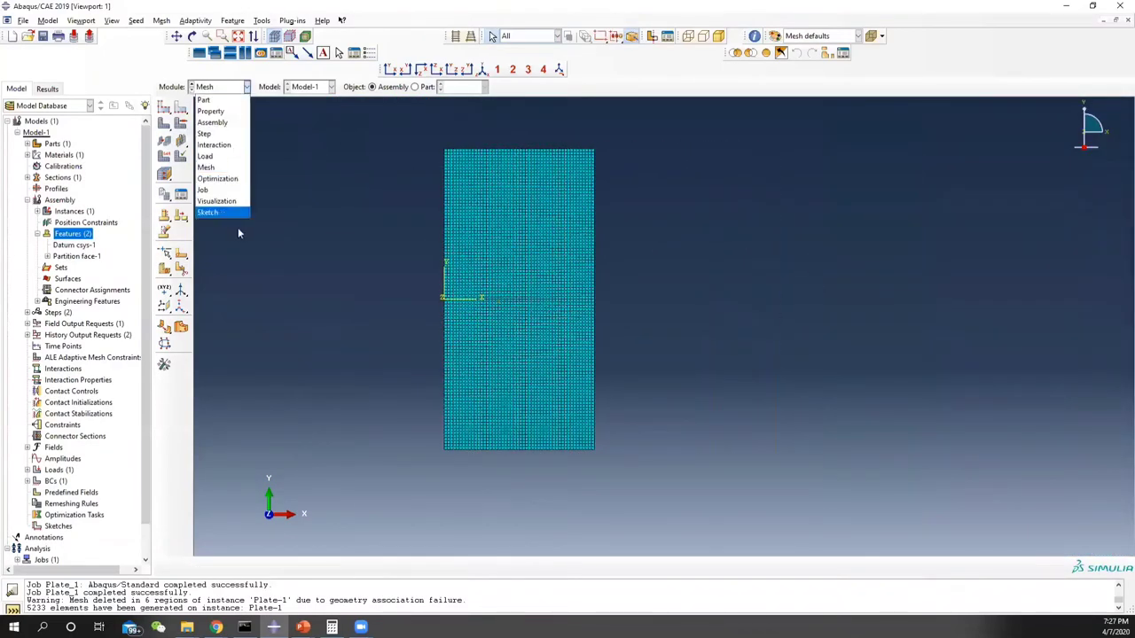
pyautogui.click(204, 189)
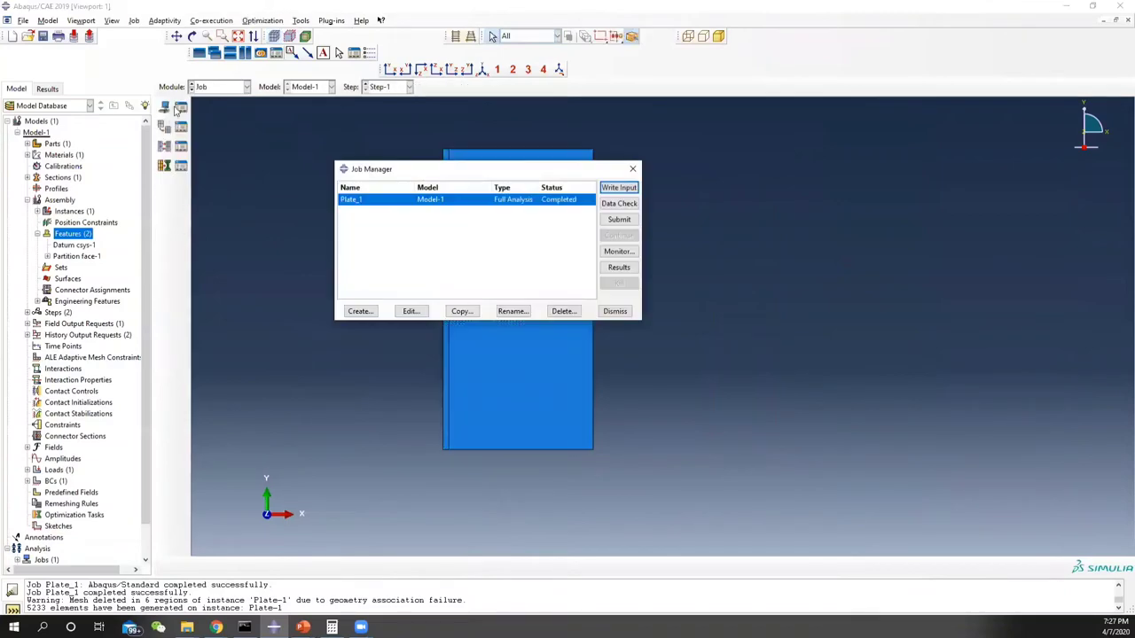
pyautogui.click(360, 313)
pyautogui.write('Plate_2')
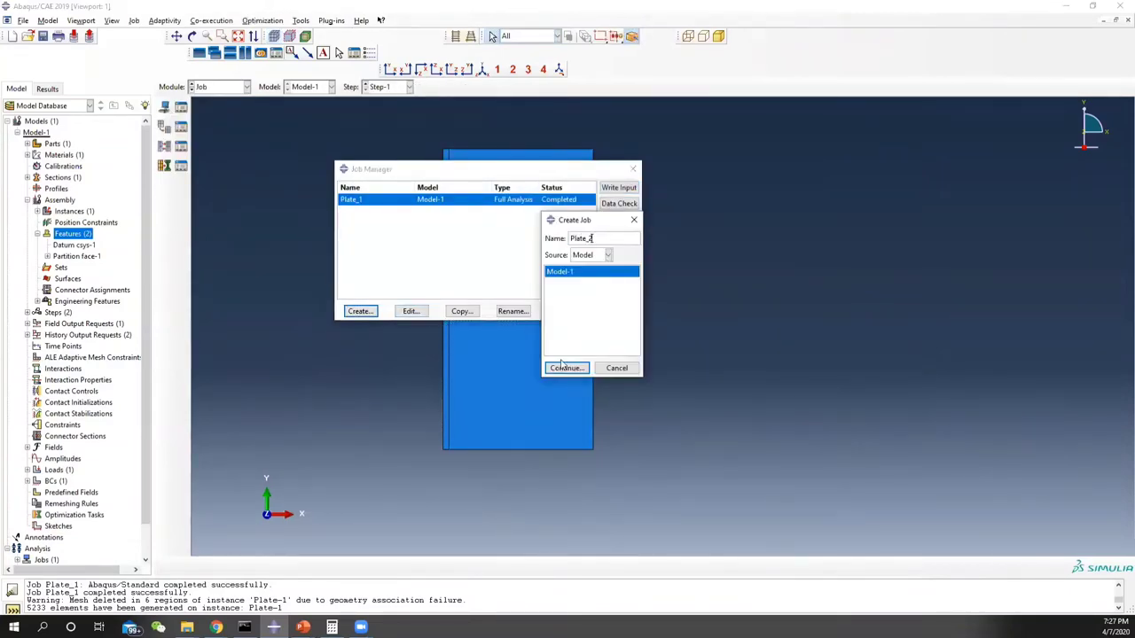
pyautogui.click(567, 367)
pyautogui.click(481, 441)
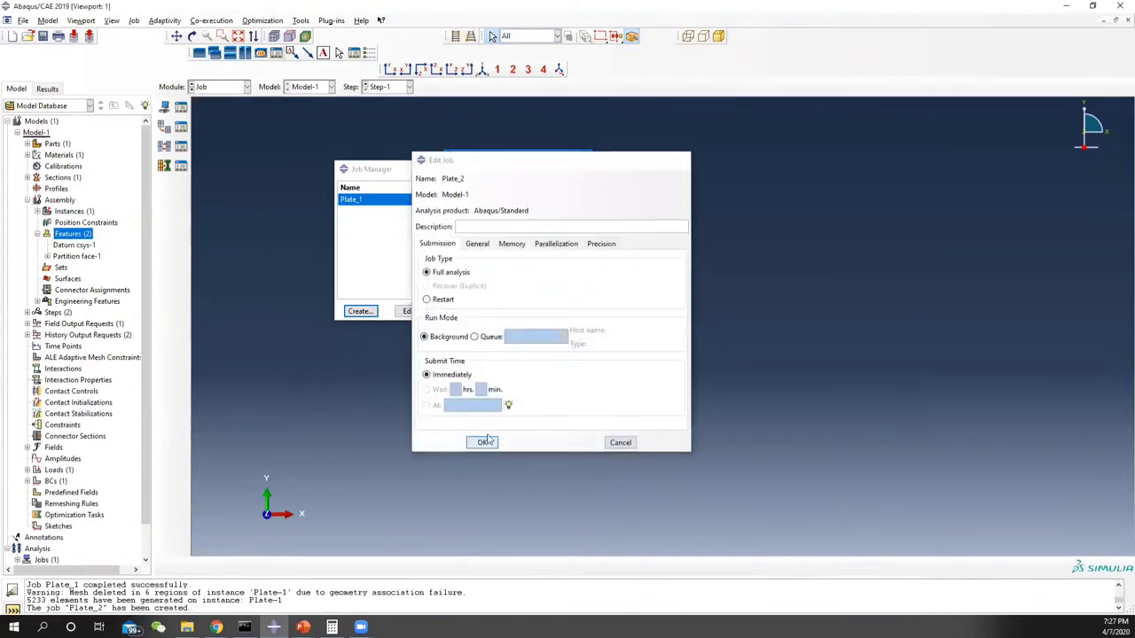
pyautogui.click(619, 219)
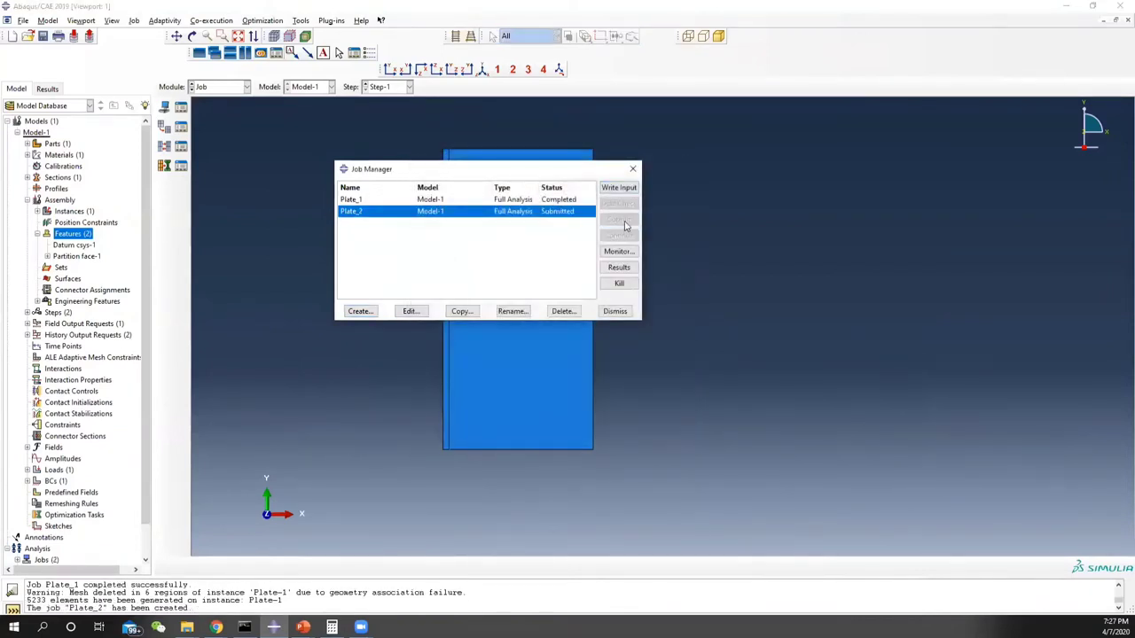
# Open the results of job Plate_1, plot the Mises stress contours on the deformed shape and examine the crack tip.
pyautogui.click(554, 200)
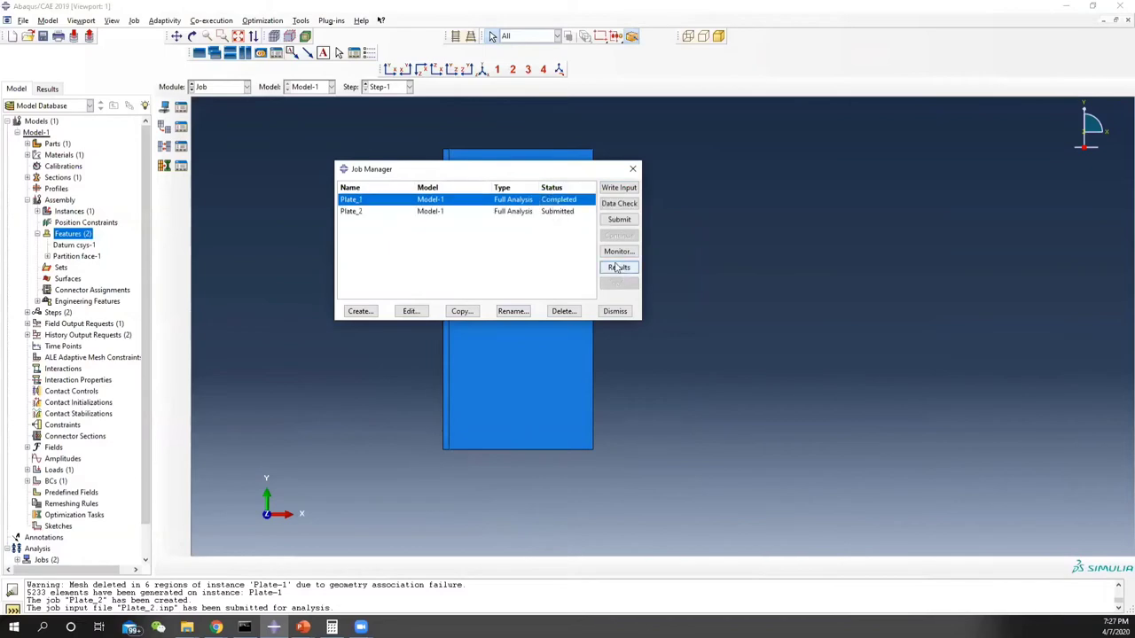
pyautogui.click(619, 266)
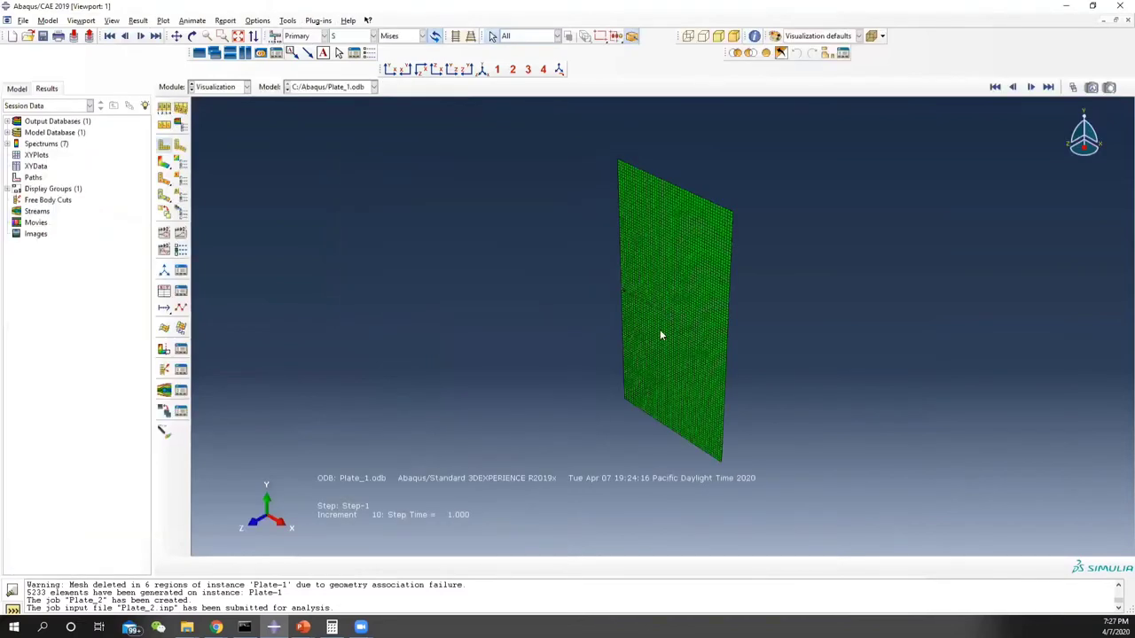
pyautogui.keyDown('ctrl'); pyautogui.keyDown('alt'); pyautogui.moveTo(661, 336); pyautogui.dragTo(611, 226); pyautogui.keyUp('alt'); pyautogui.keyUp('ctrl')
pyautogui.click(164, 162)
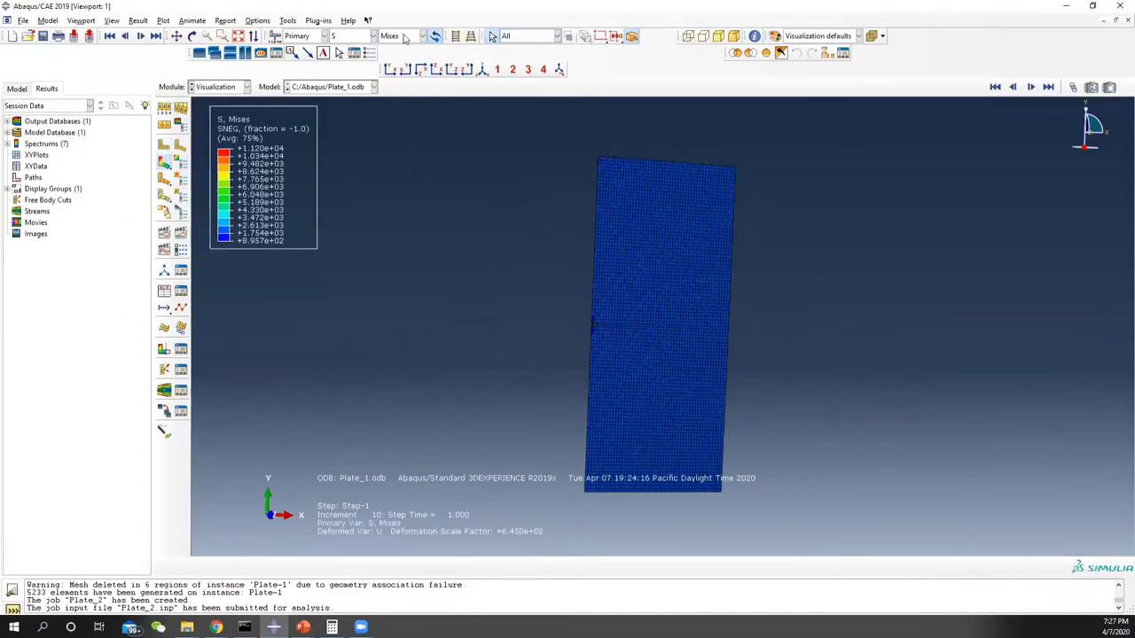
pyautogui.scroll(2, 603, 336)
pyautogui.scroll(5, 603, 337)
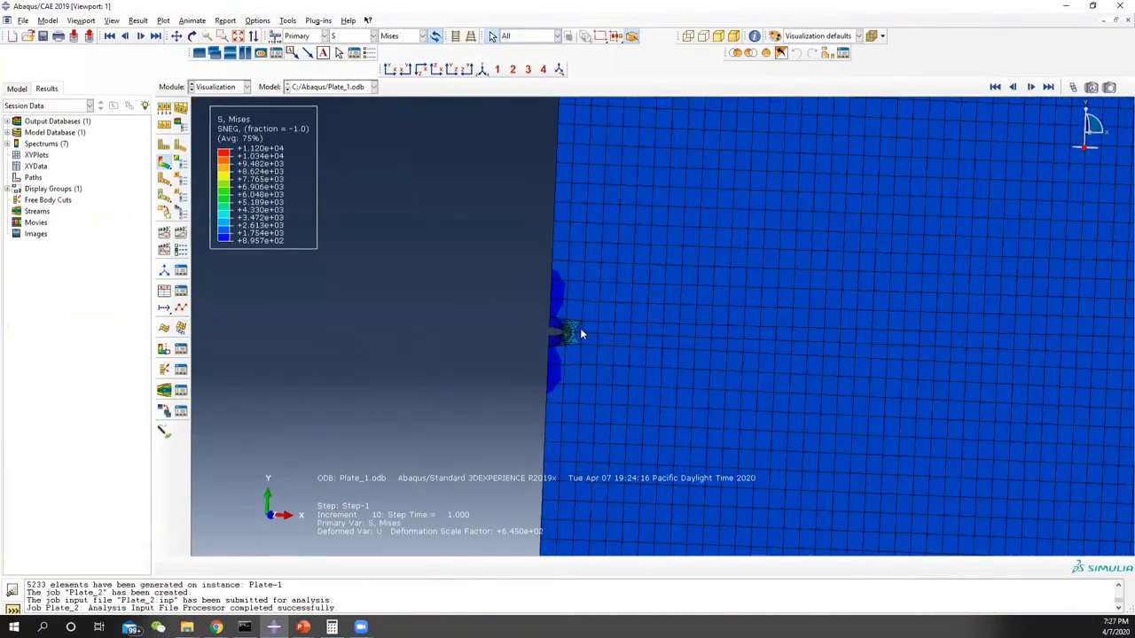
pyautogui.scroll(8, 562, 338)
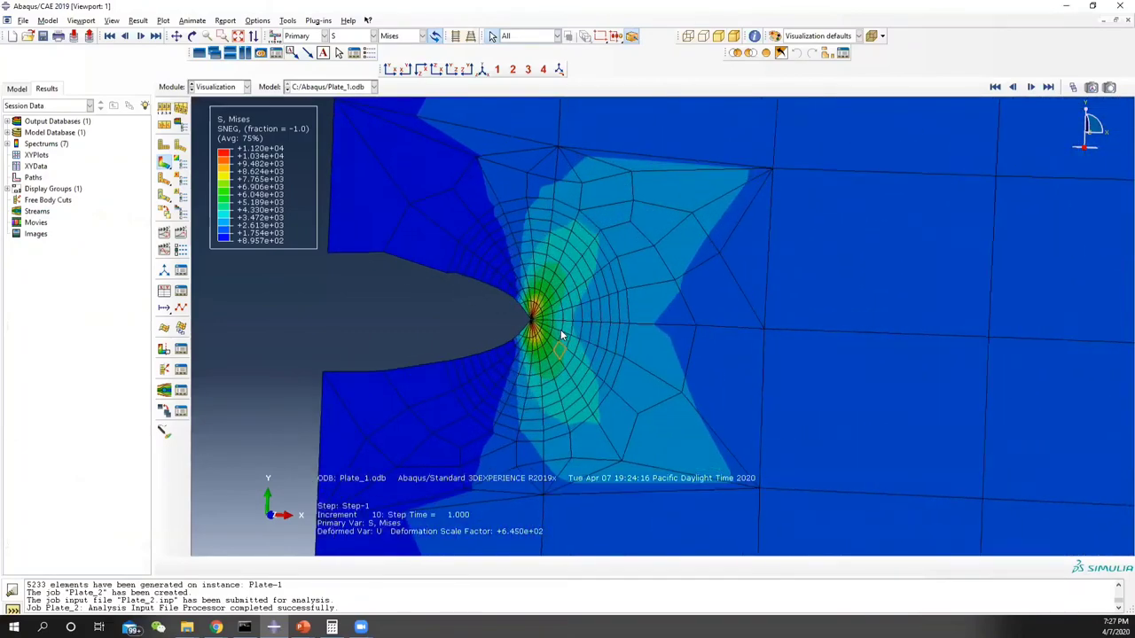
pyautogui.scroll(2, 517, 309)
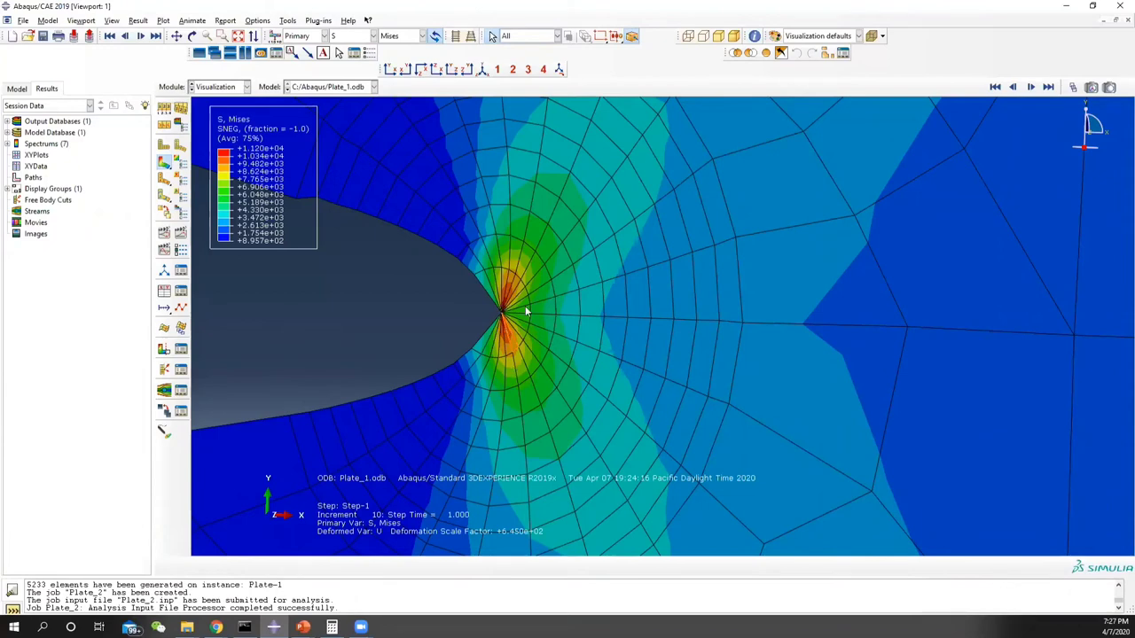
pyautogui.scroll(-3, 465, 308)
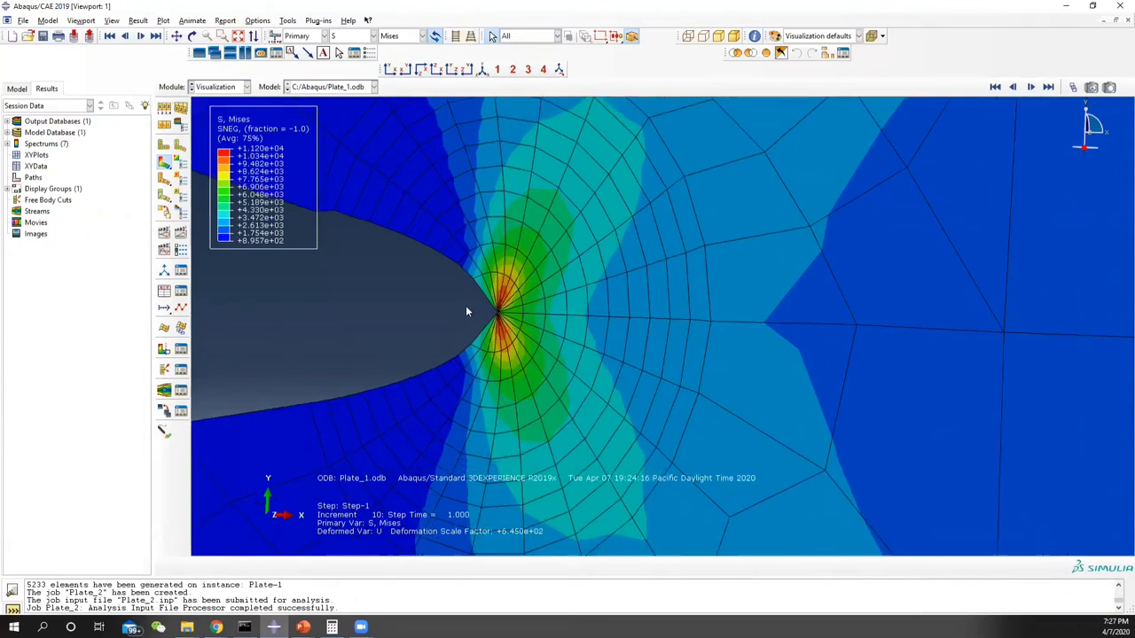
# Examine the Mises stress contours around the crack tip and in the surrounding part of the plate.
pyautogui.scroll(-3, 452, 309)
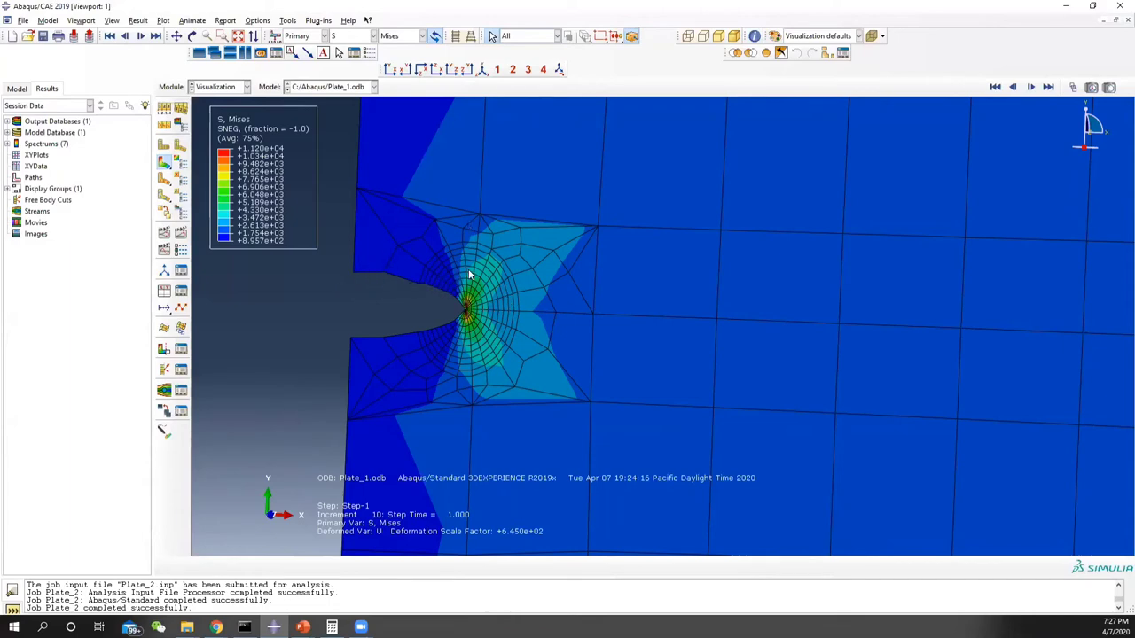
pyautogui.scroll(-5, 516, 281)
pyautogui.scroll(1, 525, 285)
pyautogui.scroll(8, 529, 292)
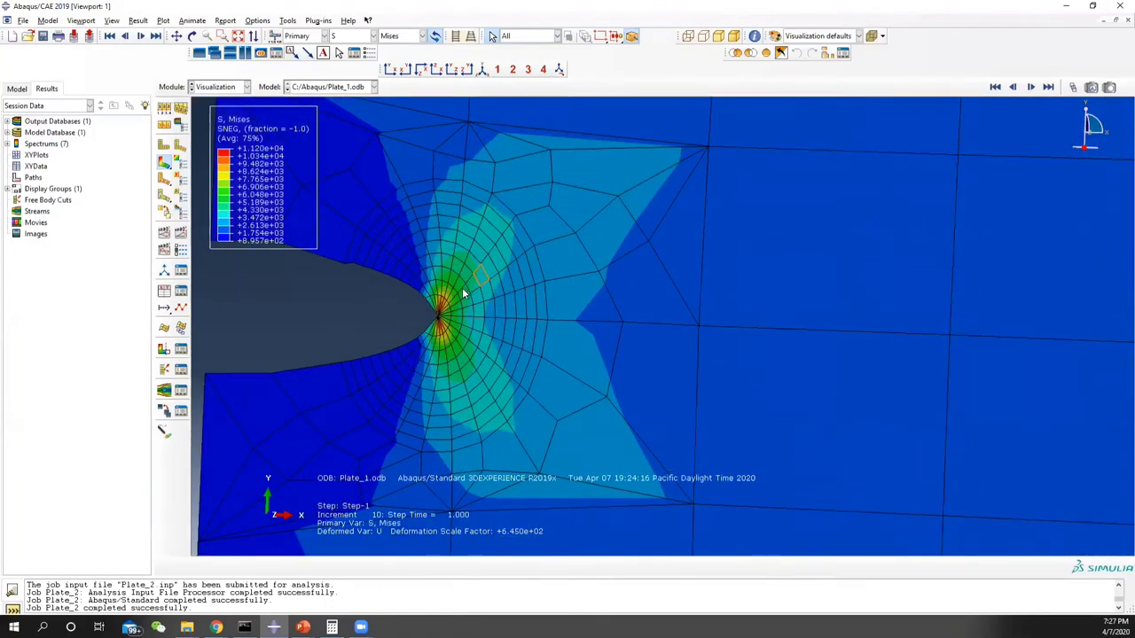
pyautogui.scroll(-5, 452, 302)
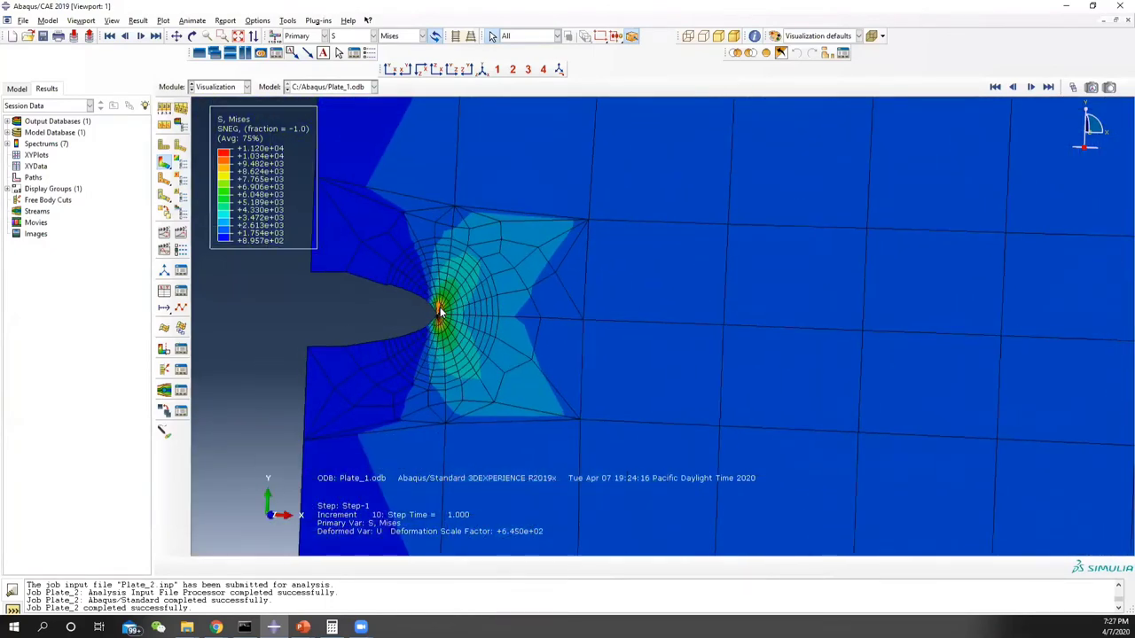
pyautogui.scroll(-1, 441, 312)
pyautogui.scroll(2, 441, 312)
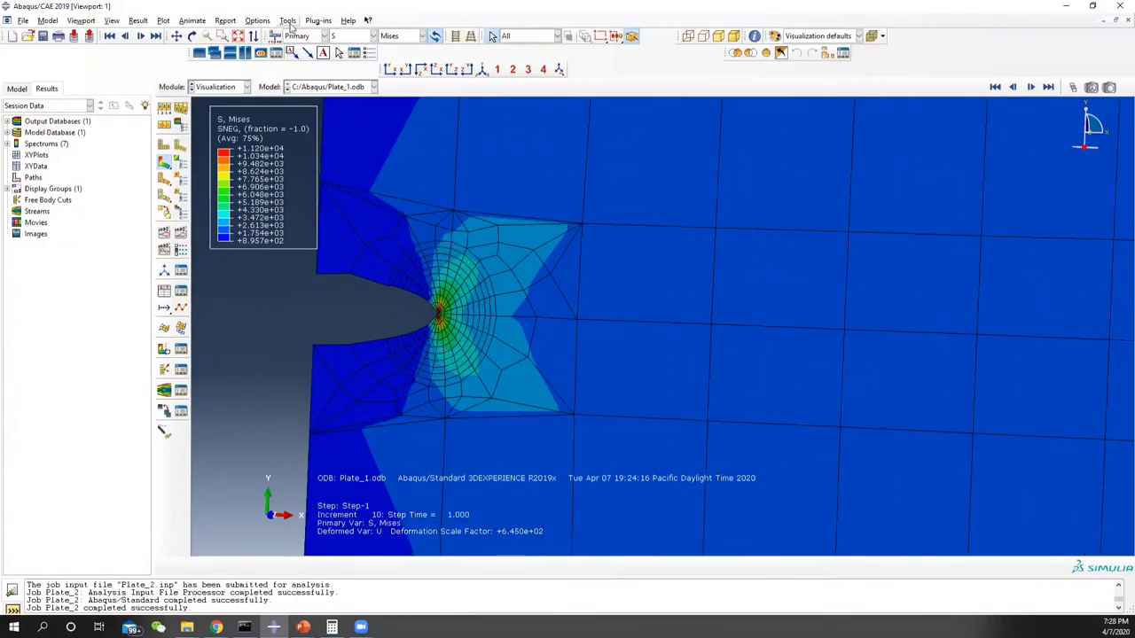
# Create XY data from the Plate_1 ODB history output and plot the Contour_1 J-integral over time.
pyautogui.click(288, 20)
pyautogui.moveTo(332, 82)
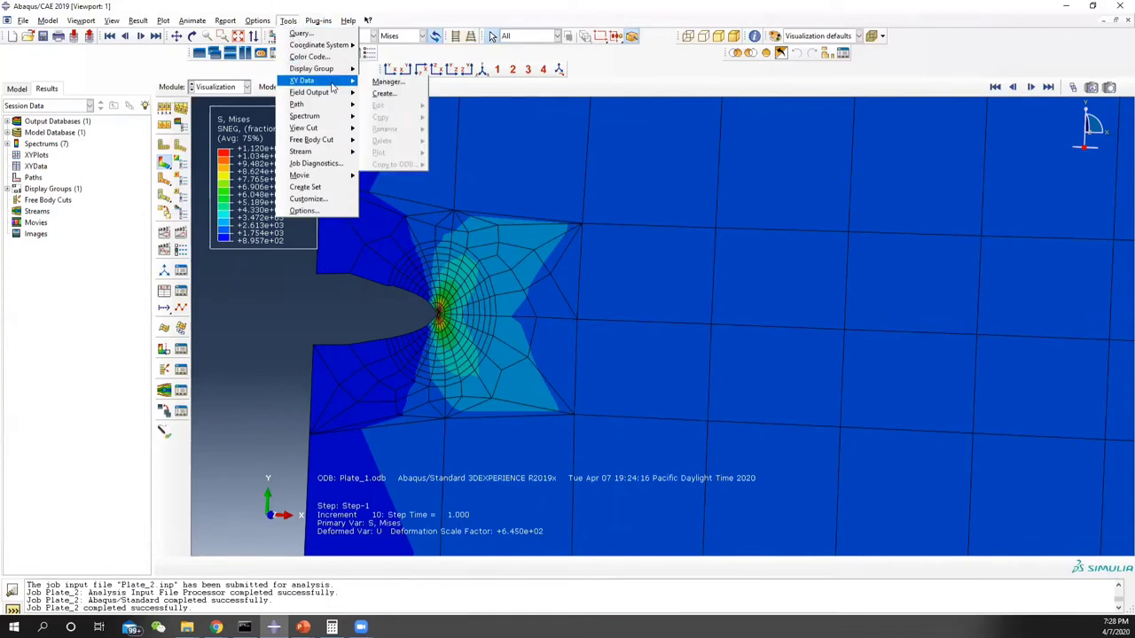
pyautogui.click(383, 94)
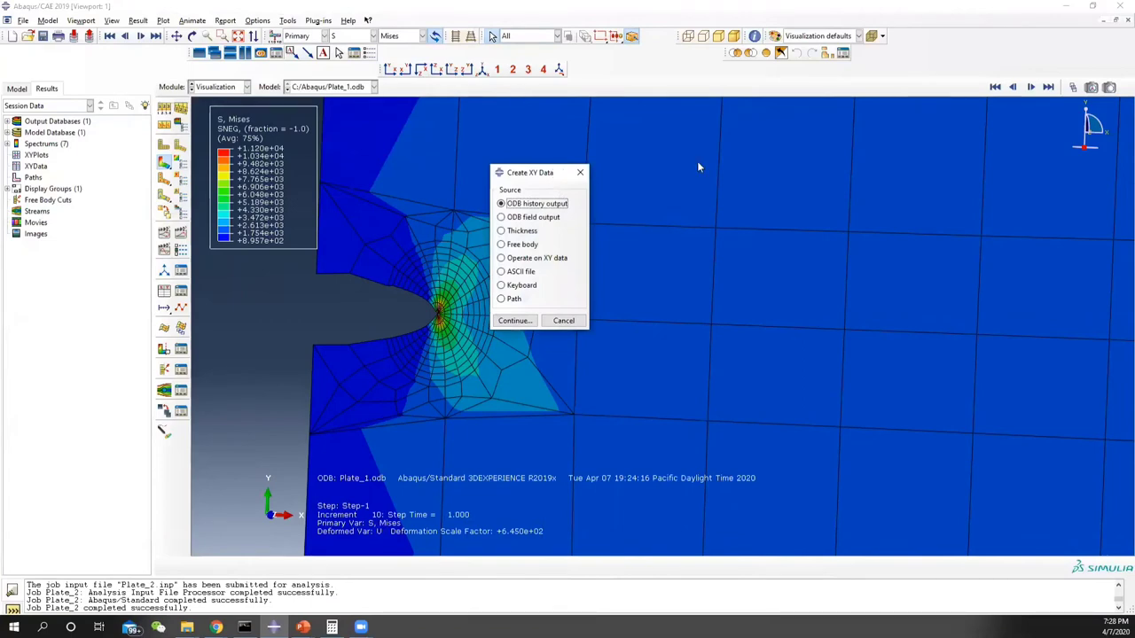
pyautogui.click(661, 313)
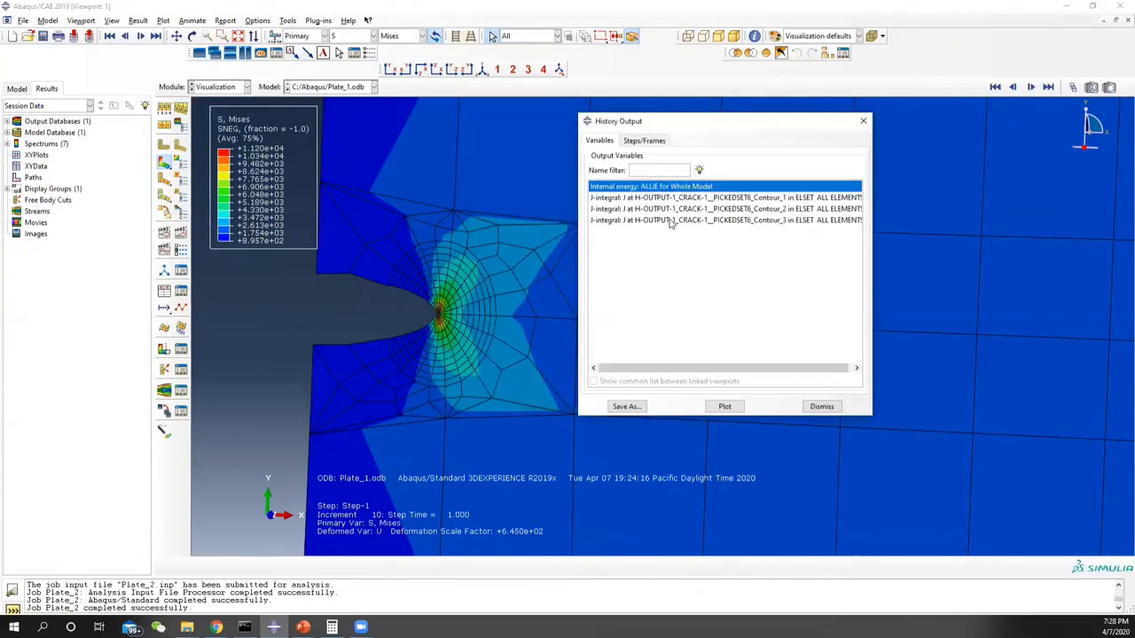
pyautogui.click(748, 199)
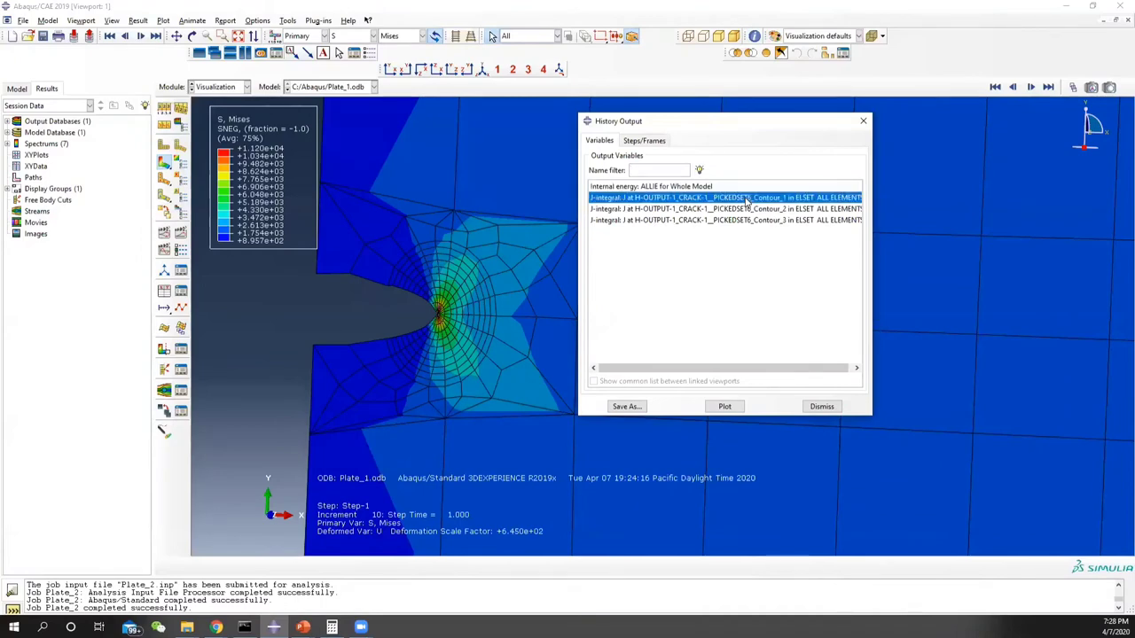
pyautogui.click(723, 407)
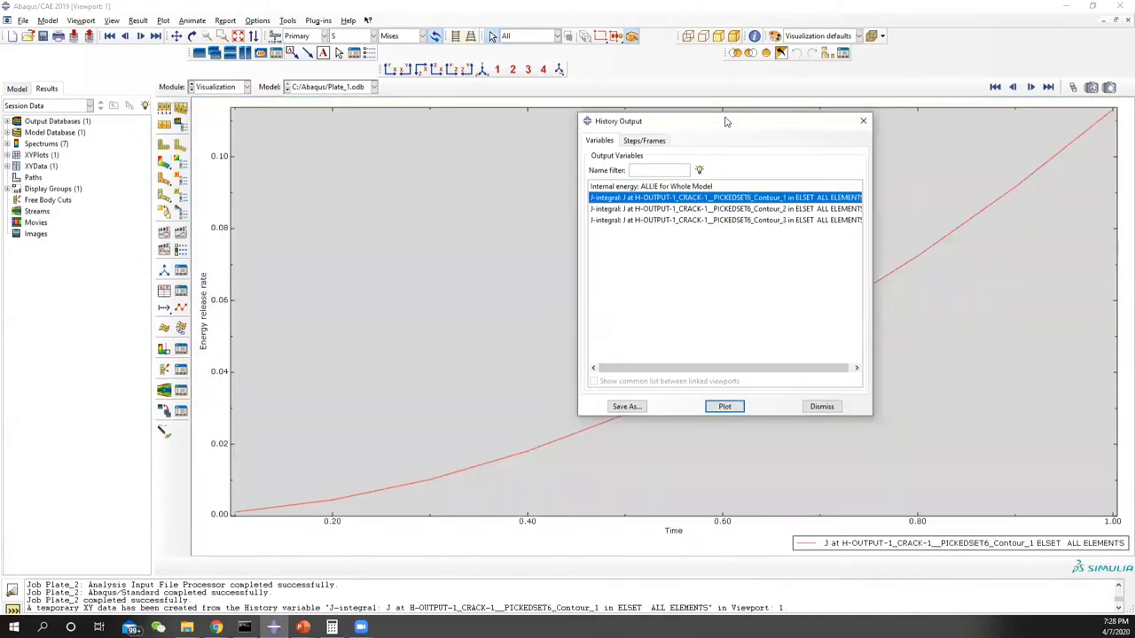
pyautogui.moveTo(709, 121); pyautogui.dragTo(578, 121)
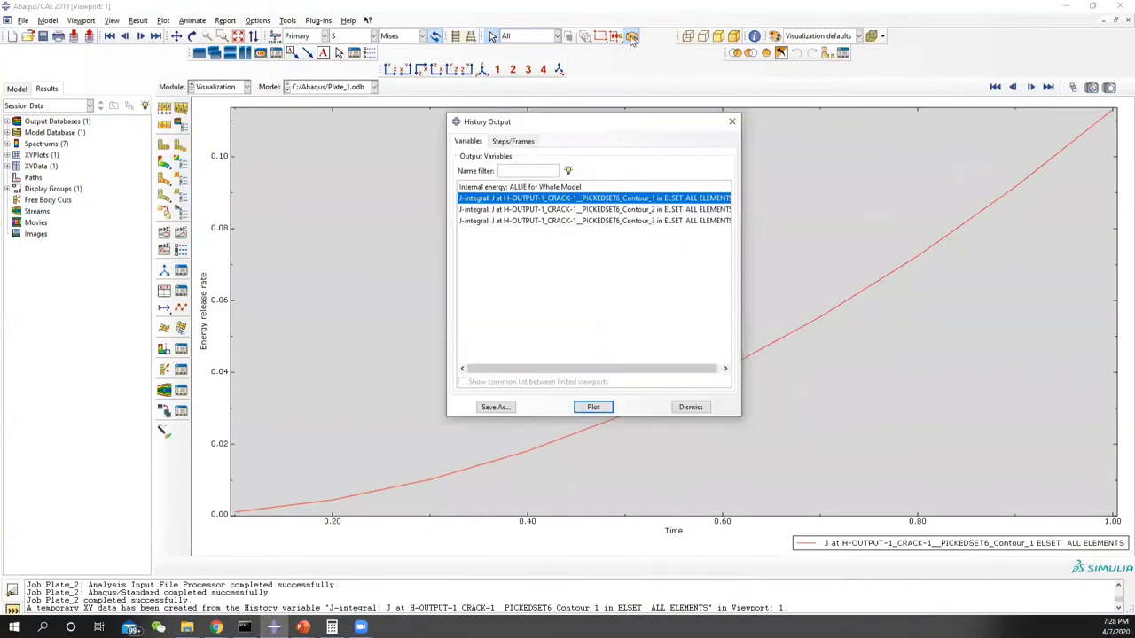
# Probe the Contour_1 J-integral curve at its end point, time 1, and discard the probed value without writing it to a file.
pyautogui.click(287, 20)
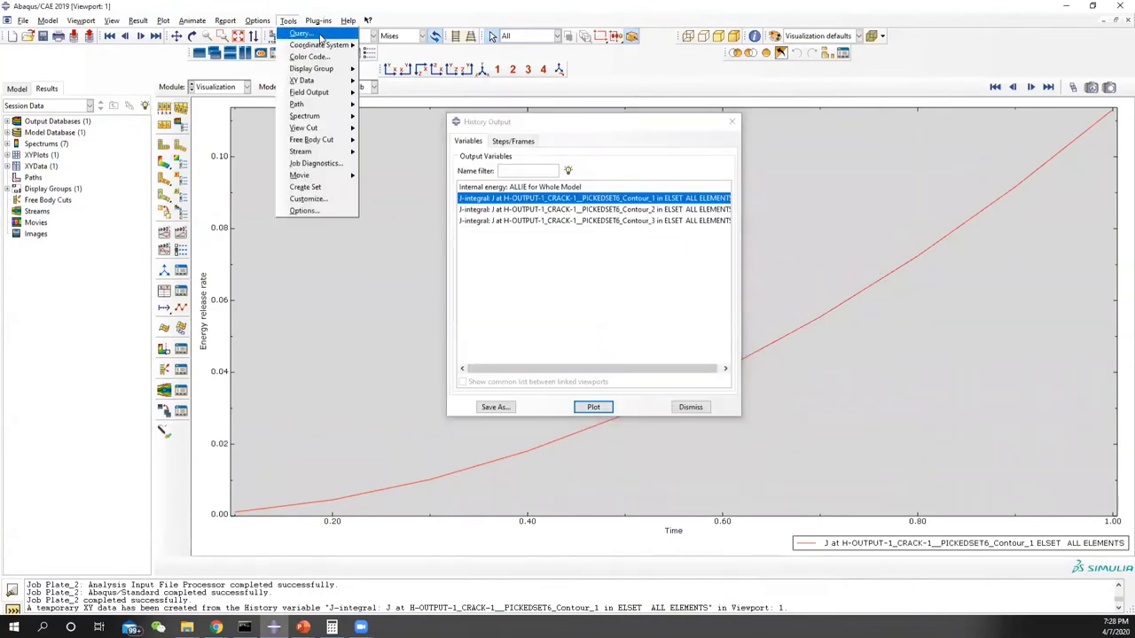
pyautogui.click(315, 34)
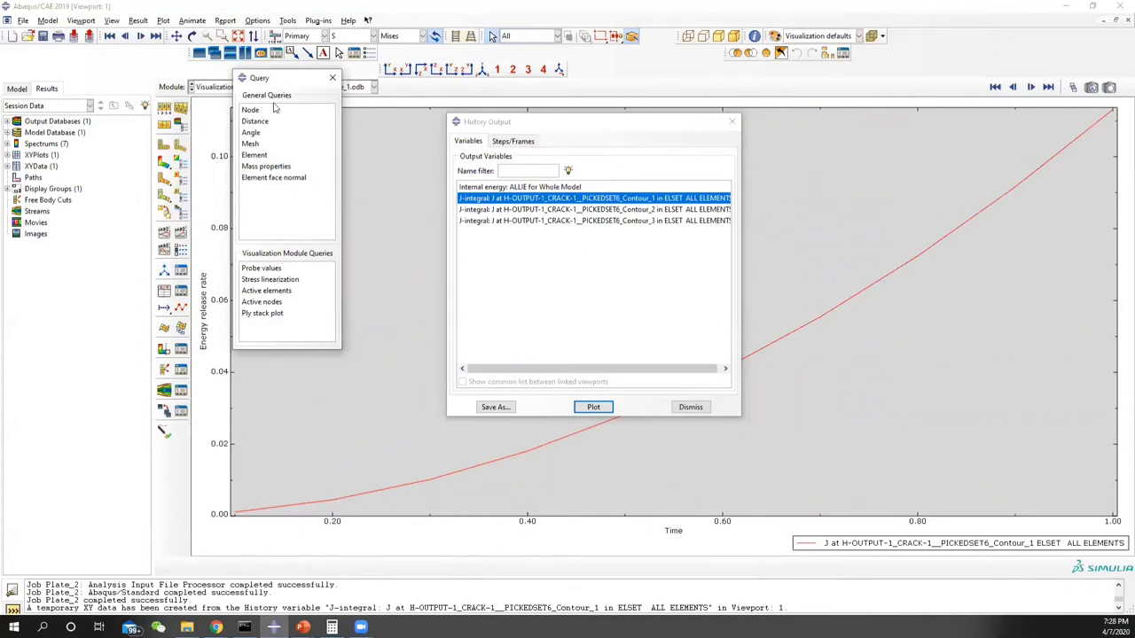
pyautogui.click(264, 268)
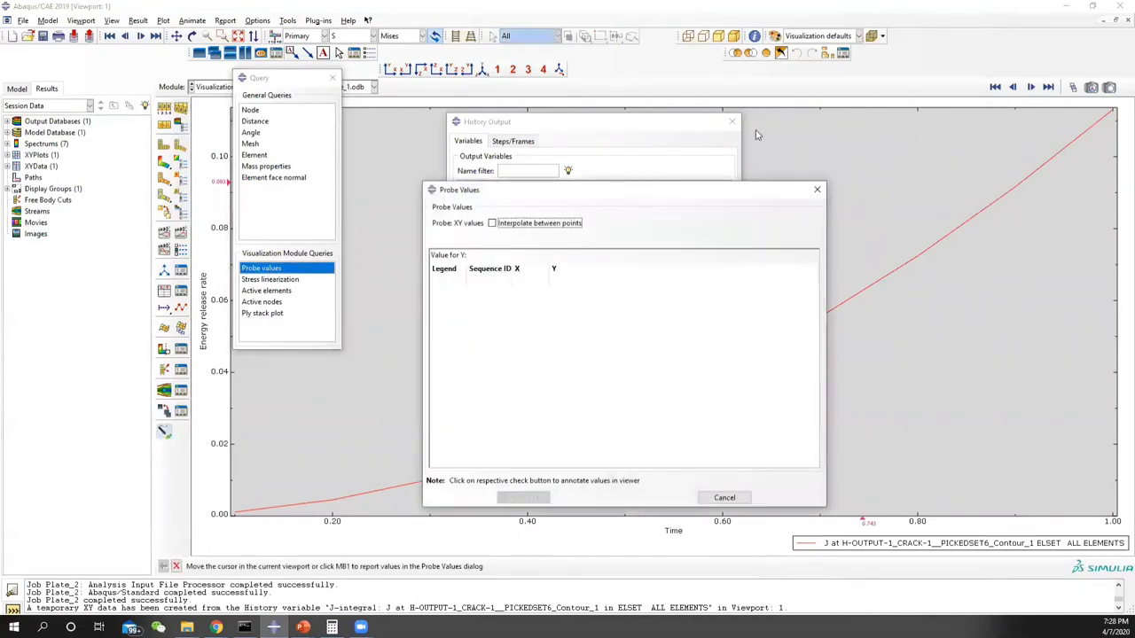
pyautogui.click(1111, 116)
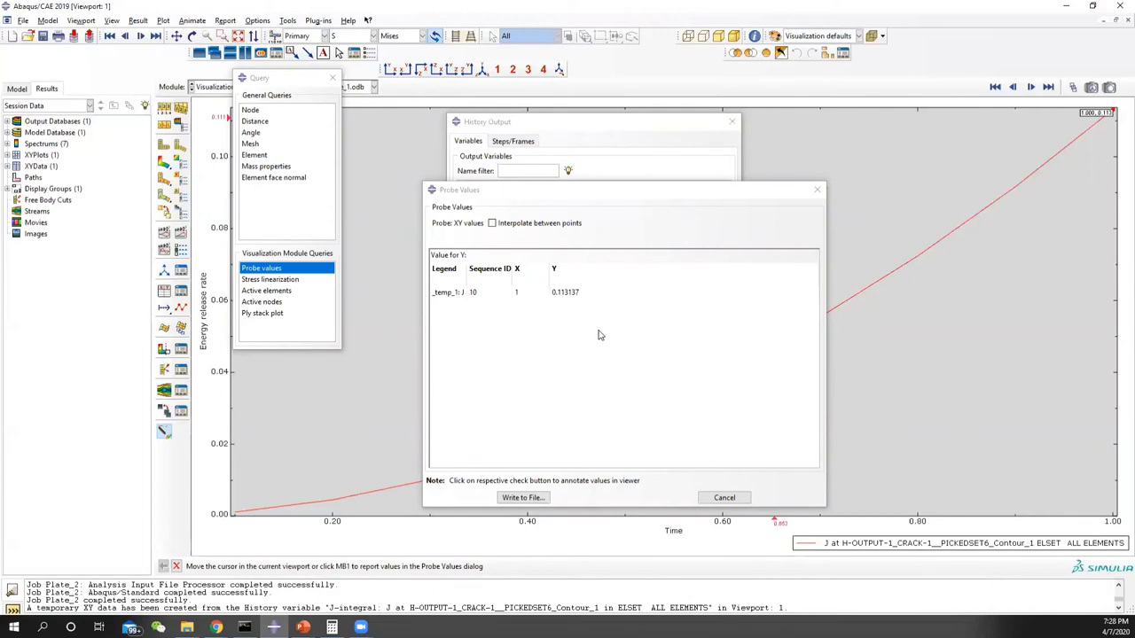
pyautogui.click(724, 501)
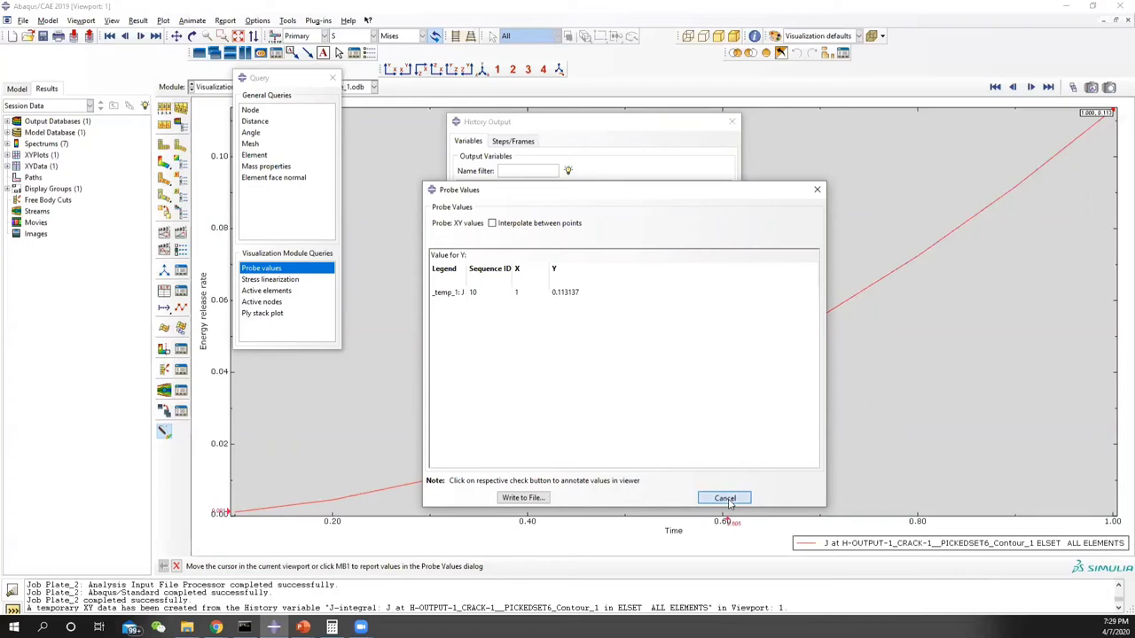
pyautogui.click(724, 498)
pyautogui.click(618, 388)
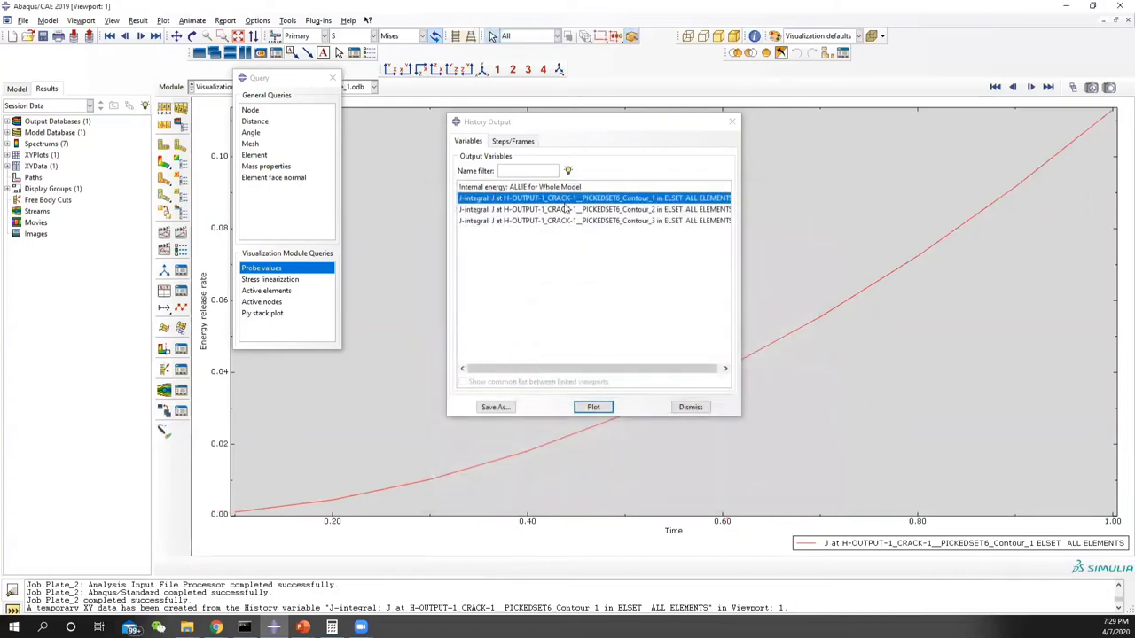
# Plot the internal energy ALLIE for the whole Plate_1 model and probe the curve's end point at time 1.
pyautogui.click(518, 187)
pyautogui.click(593, 407)
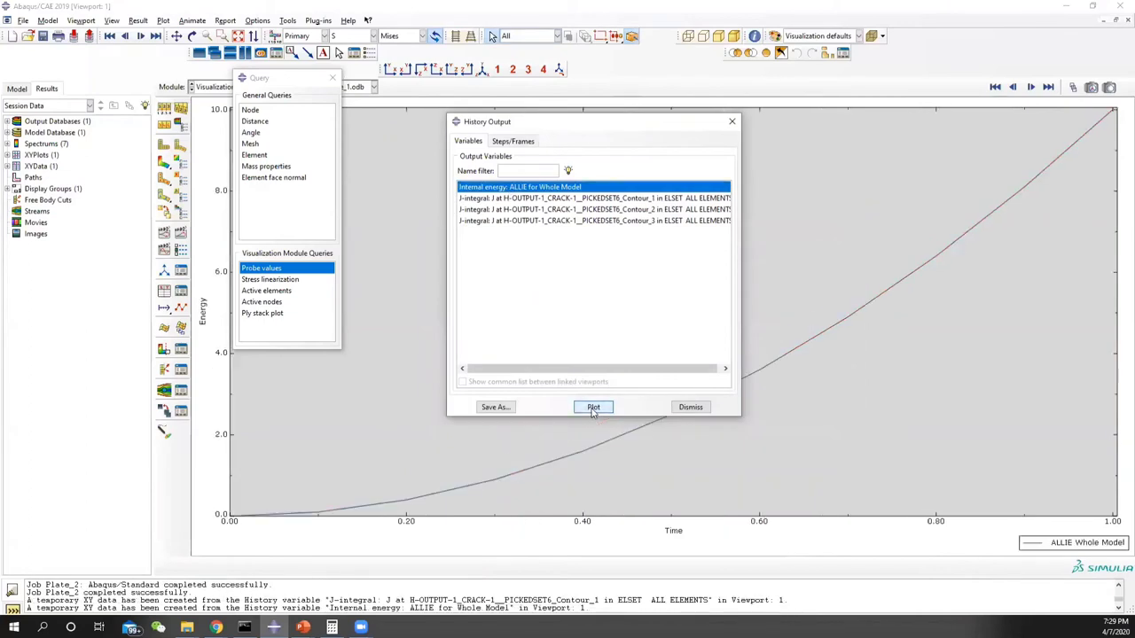
pyautogui.click(266, 269)
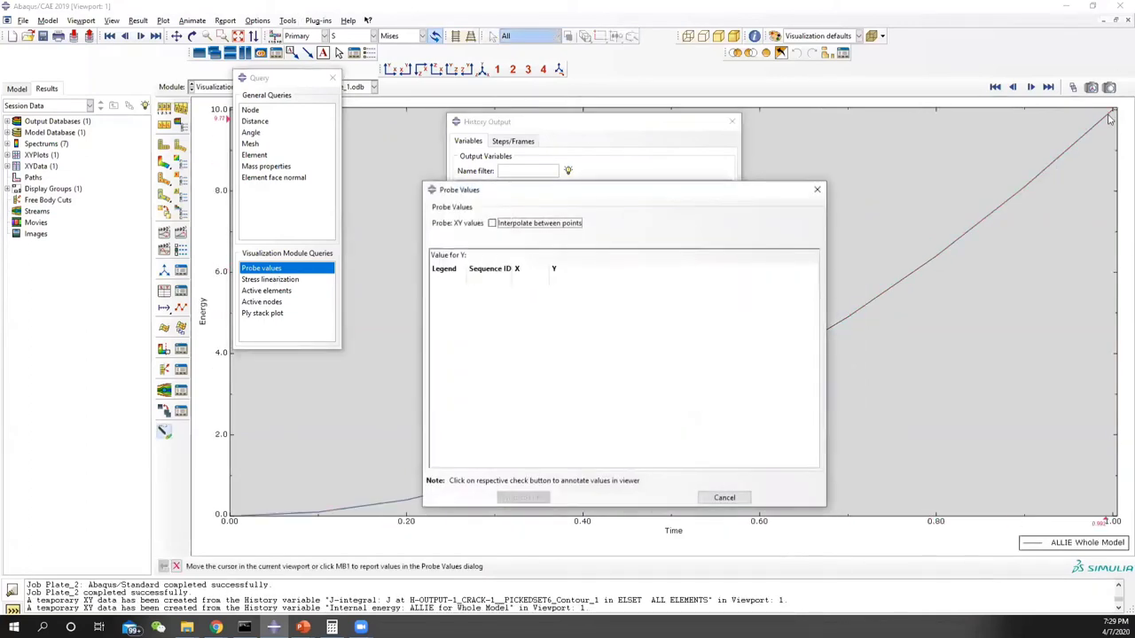
pyautogui.click(1114, 115)
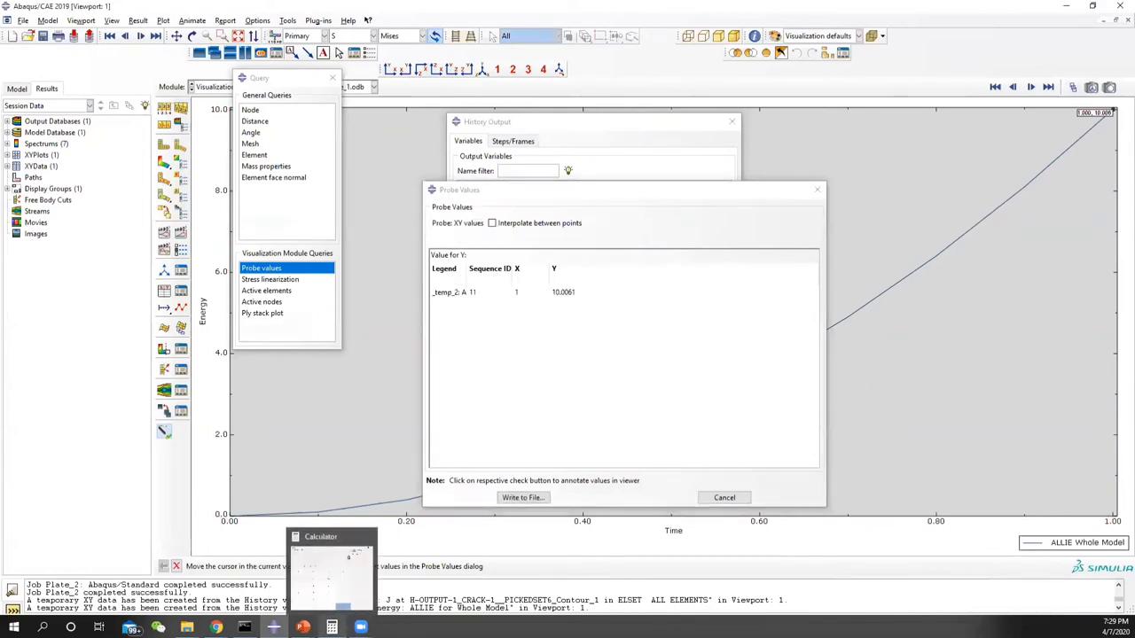
# Switch to Calculator, enter the Plate_1 internal energy value 10.0061 and return to Abaqus/CAE.
pyautogui.click(331, 627)
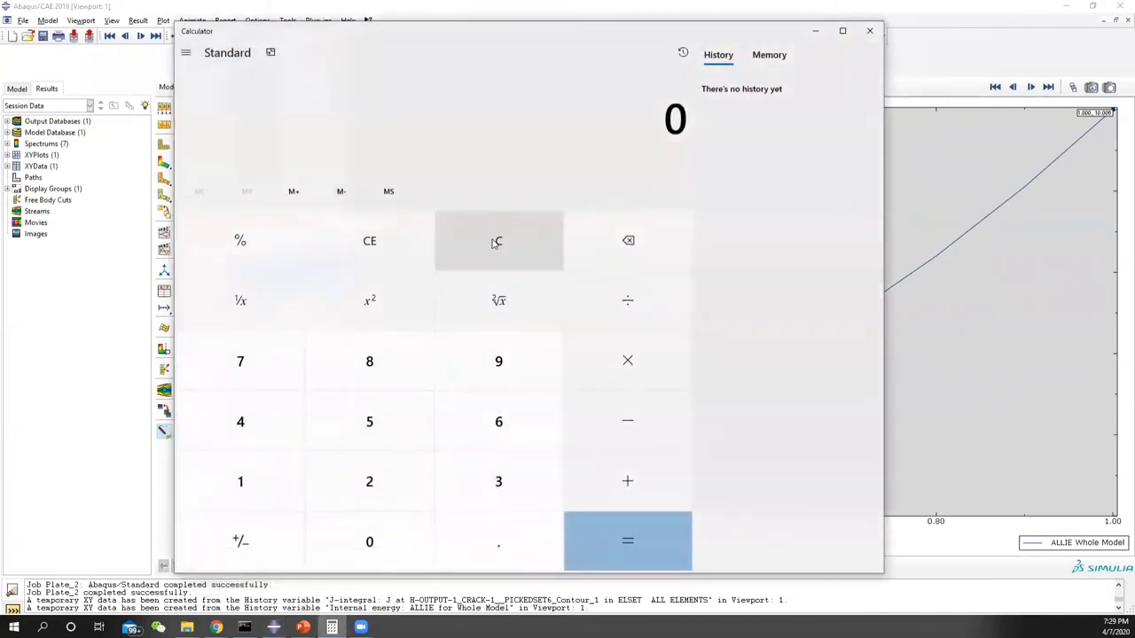
pyautogui.click(248, 492)
pyautogui.click(328, 531)
pyautogui.click(483, 539)
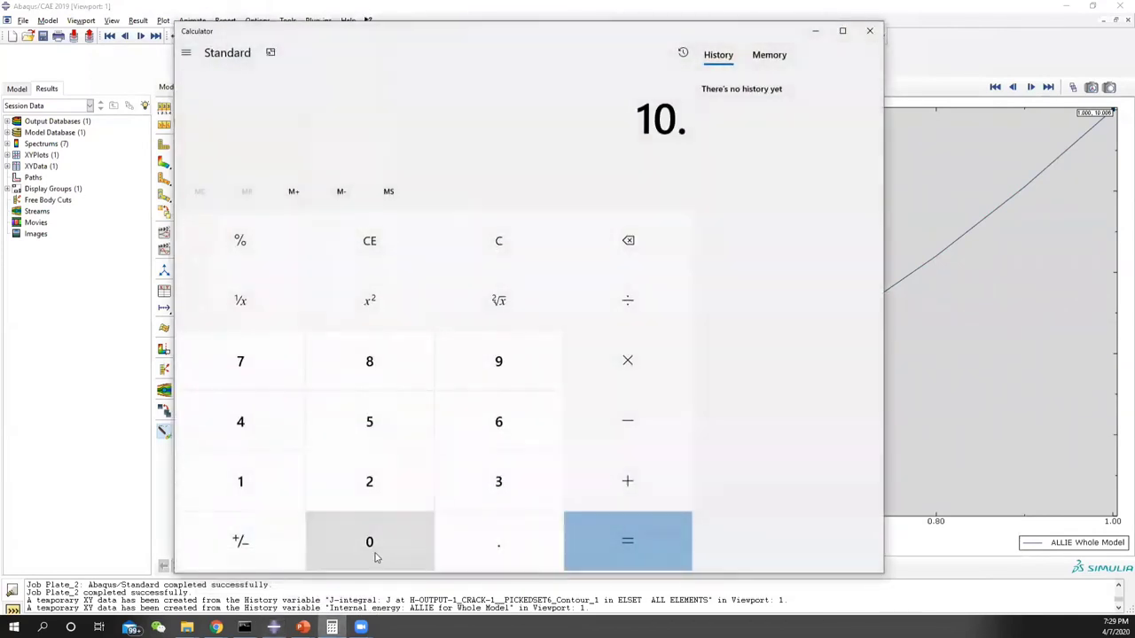
pyautogui.click(373, 537)
pyautogui.click(372, 537)
pyautogui.click(483, 430)
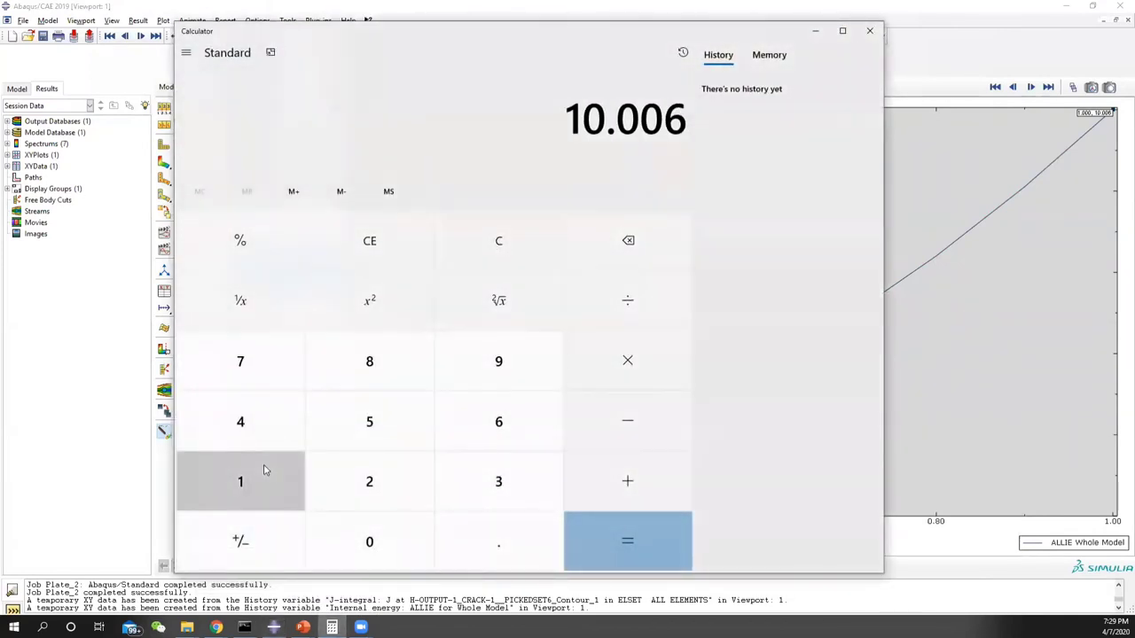
pyautogui.click(263, 468)
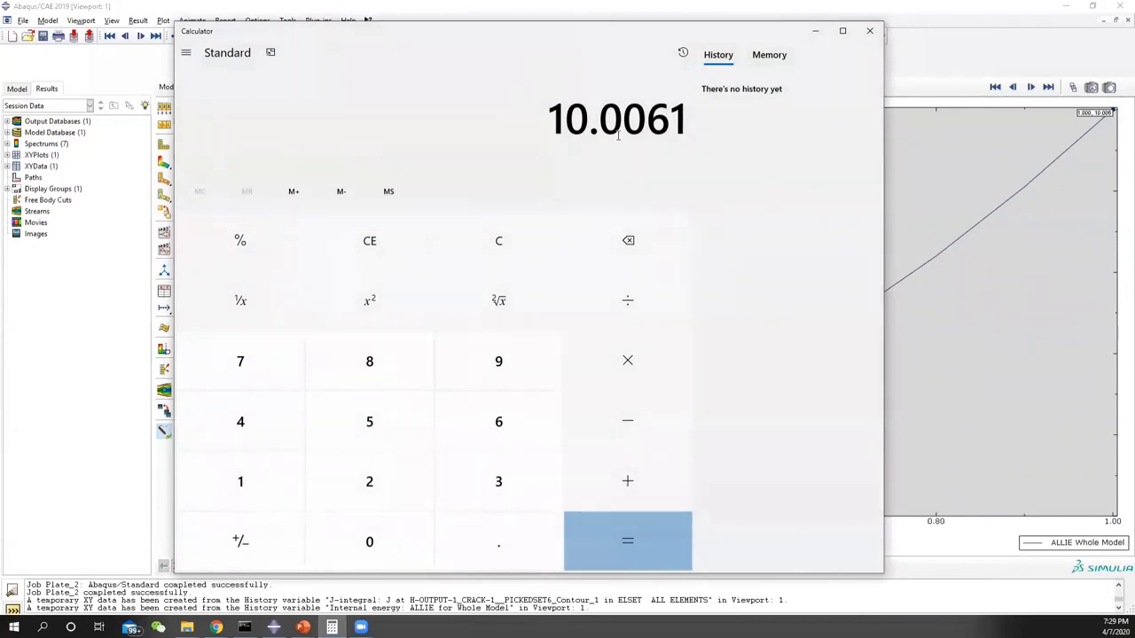
pyautogui.click(814, 32)
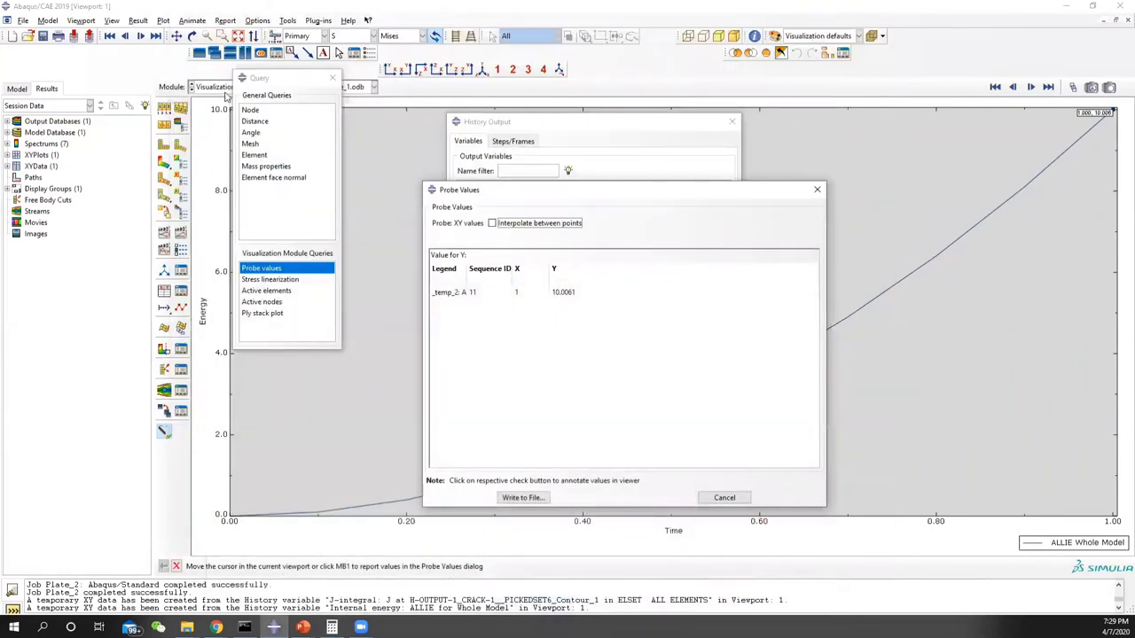
# Close the query, probe and history output windows without writing the probed values to a file.
pyautogui.click(332, 77)
pyautogui.click(816, 189)
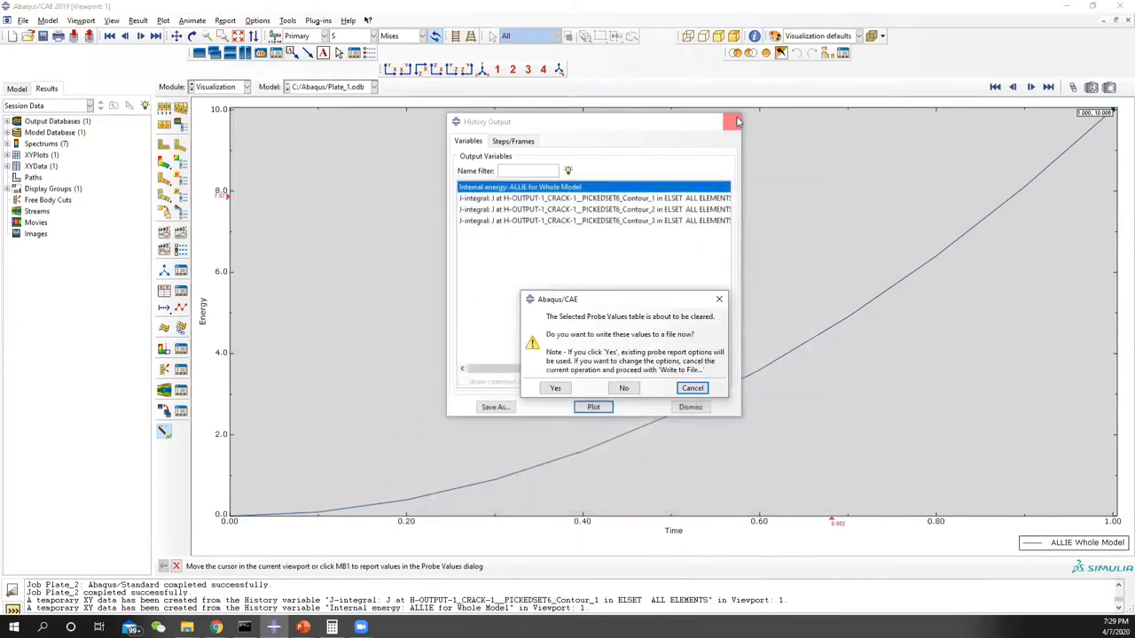
pyautogui.click(621, 389)
pyautogui.click(731, 121)
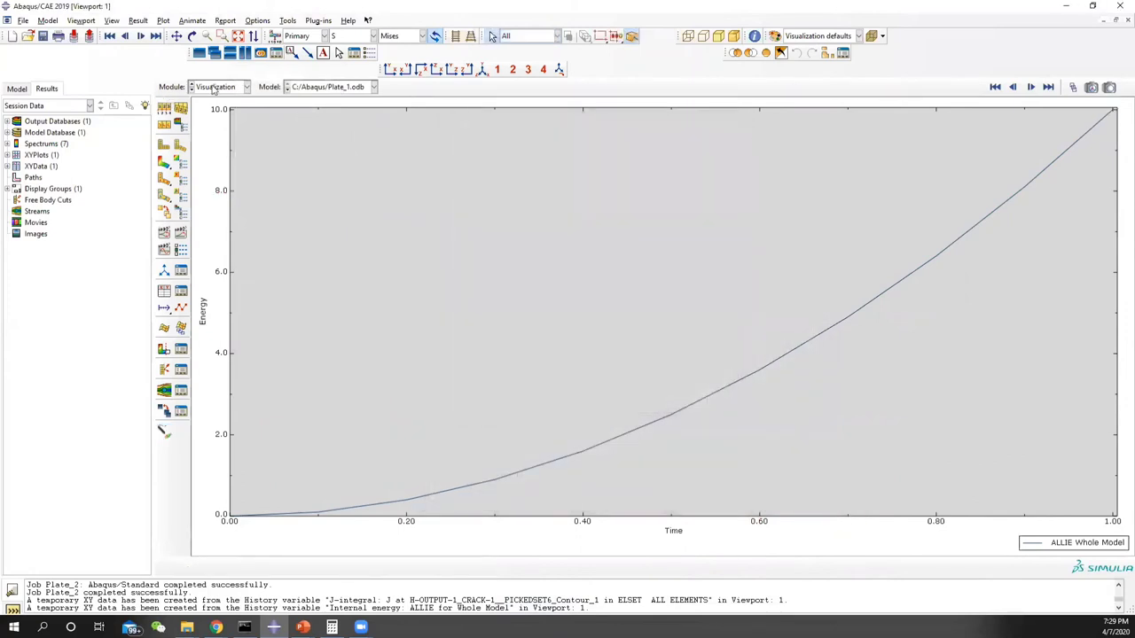
# Return to the Job module and open the results of job Plate_2.
pyautogui.click(217, 86)
pyautogui.click(206, 190)
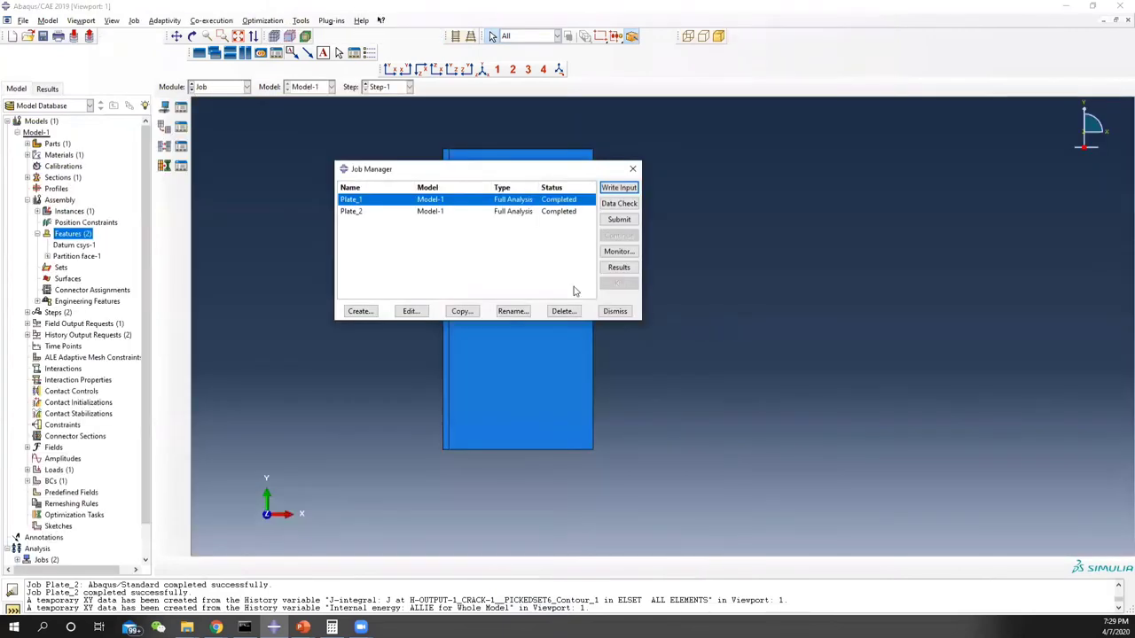
pyautogui.click(551, 213)
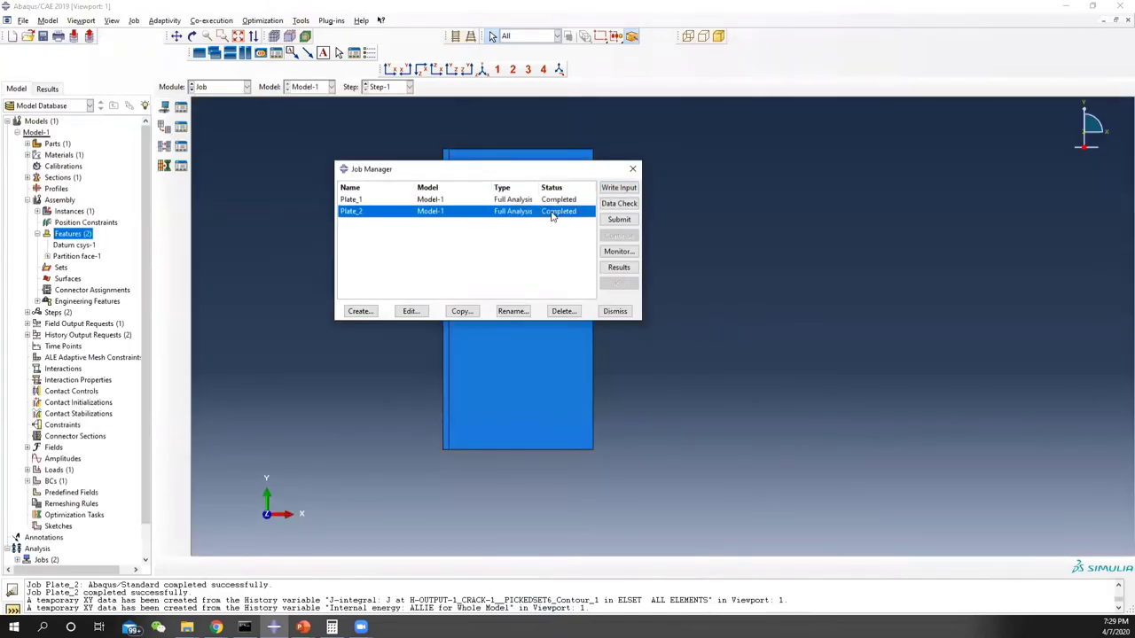
pyautogui.click(619, 268)
pyautogui.keyDown('ctrl'); pyautogui.keyDown('alt'); pyautogui.moveTo(641, 284); pyautogui.dragTo(785, 219); pyautogui.keyUp('alt'); pyautogui.keyUp('ctrl')
# Create XY data from the Plate_2 ODB history output and plot the internal energy ALLIE for the whole model.
pyautogui.click(289, 20)
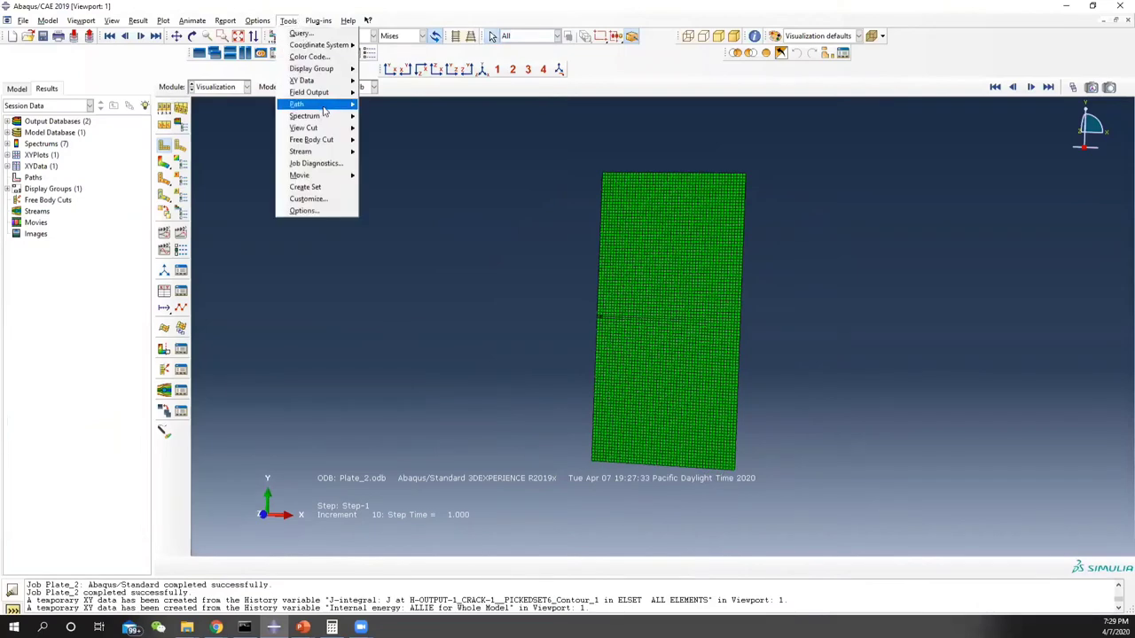
pyautogui.moveTo(321, 82)
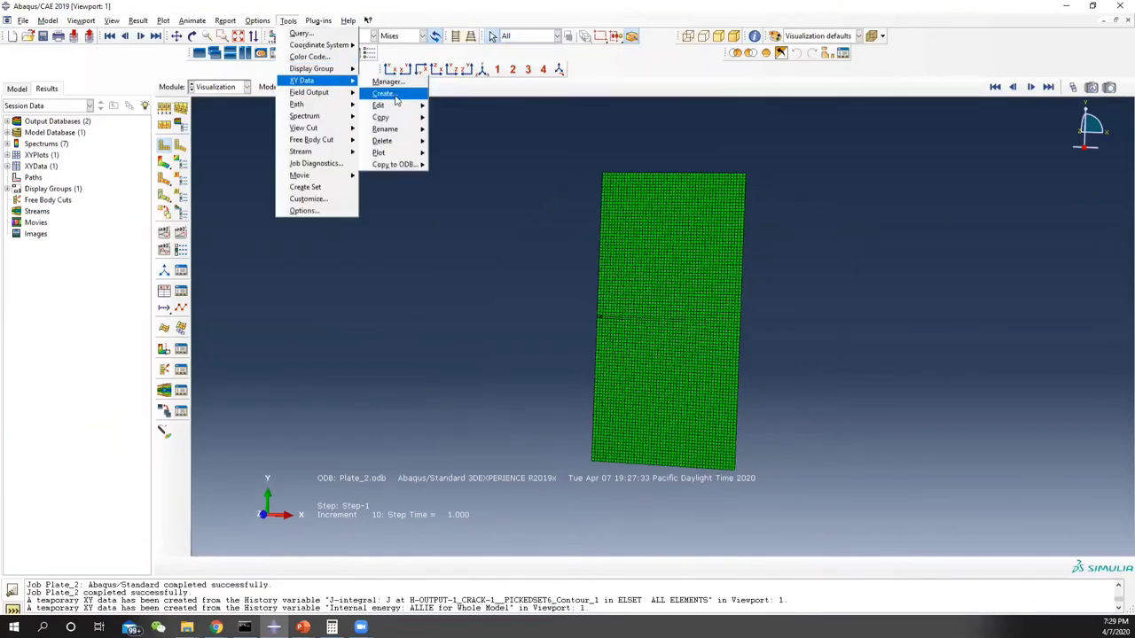
pyautogui.click(394, 93)
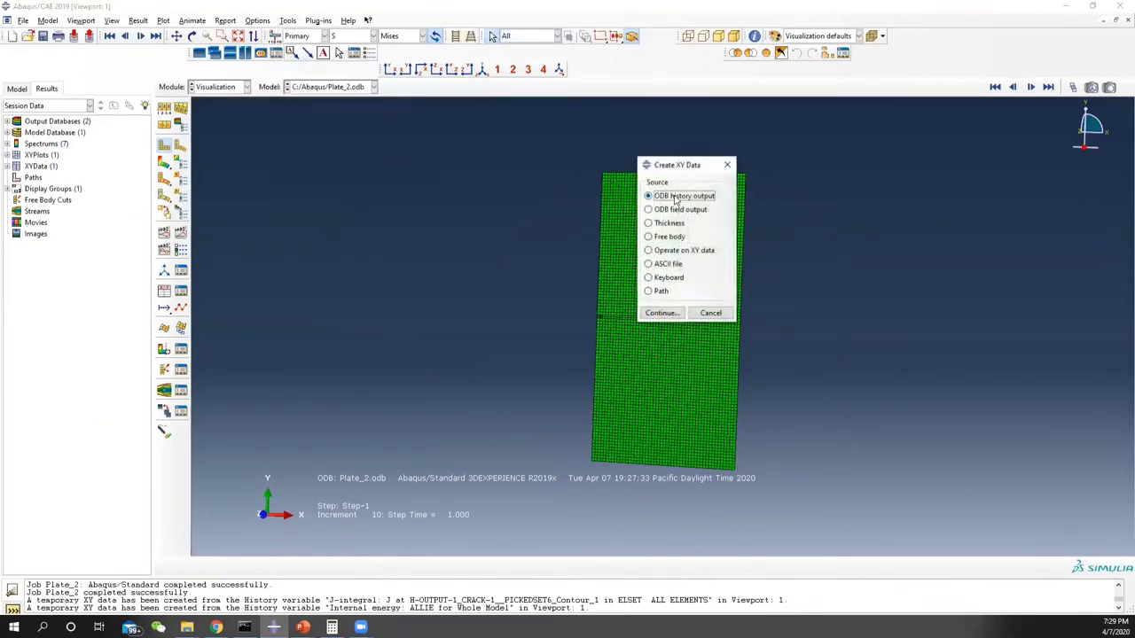
pyautogui.click(663, 314)
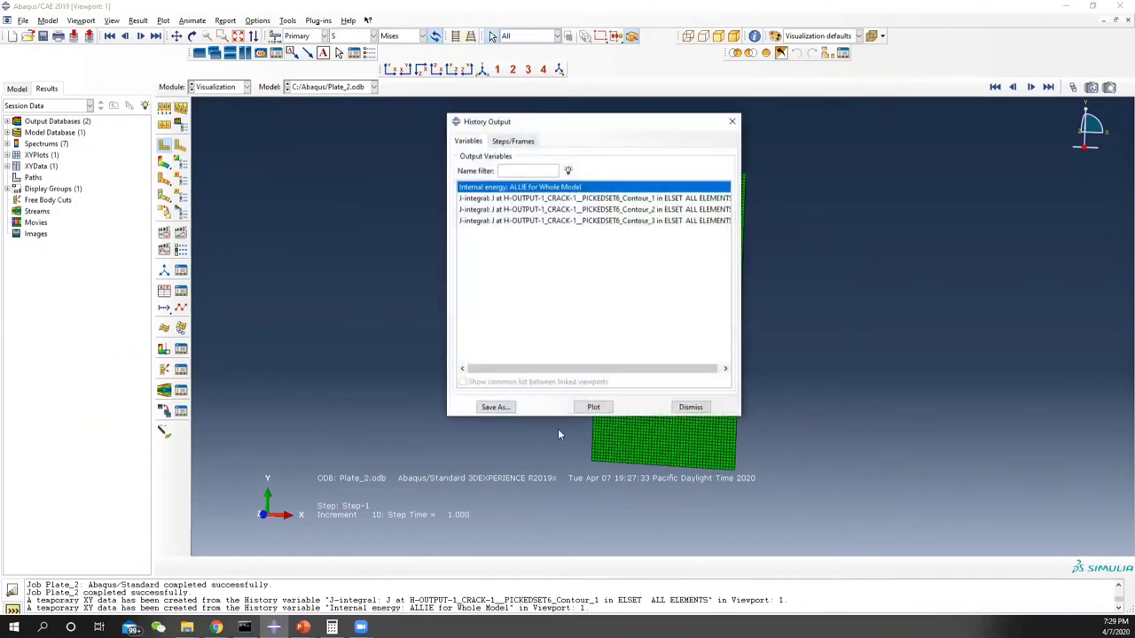
pyautogui.click(592, 407)
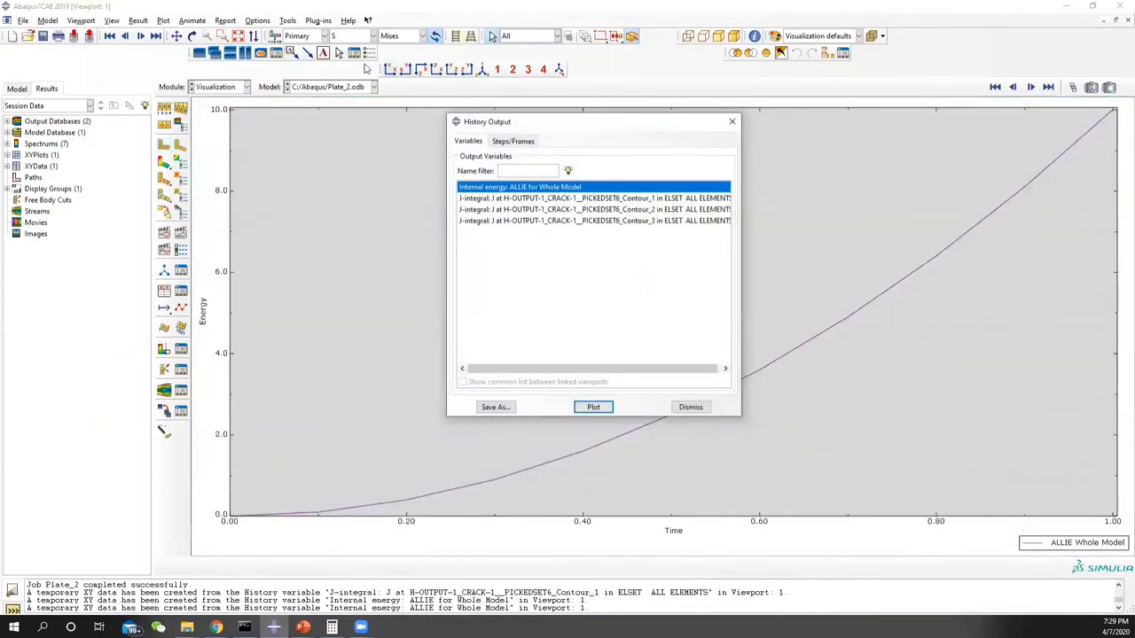
# Probe the Plate_2 internal energy curve at its last point, time 1, using the Probe values query.
pyautogui.click(288, 21)
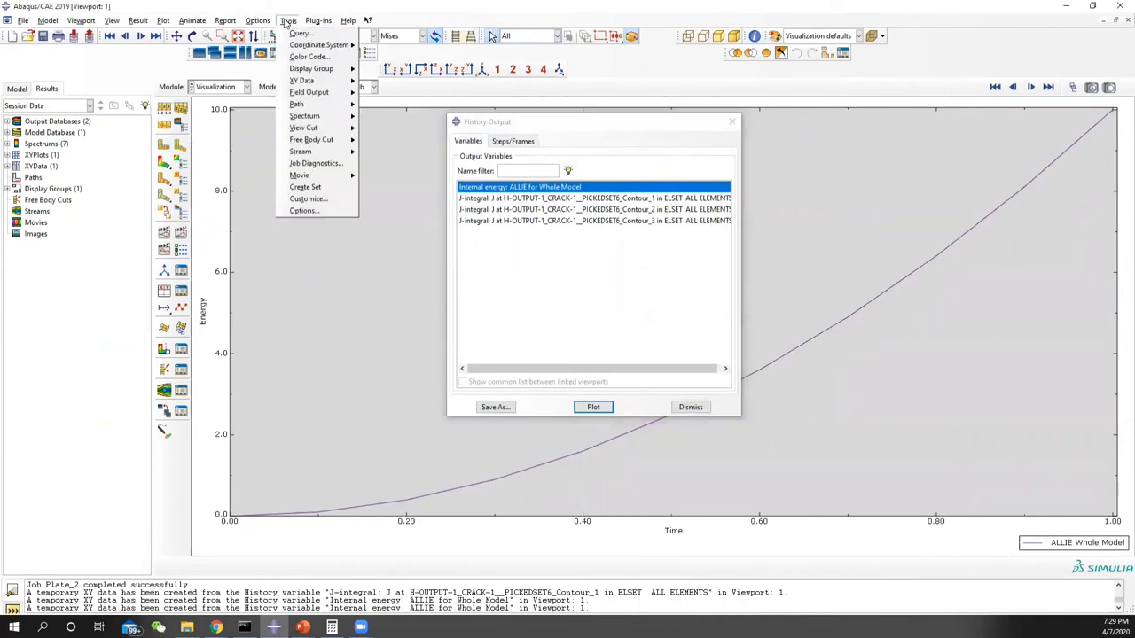
pyautogui.click(297, 33)
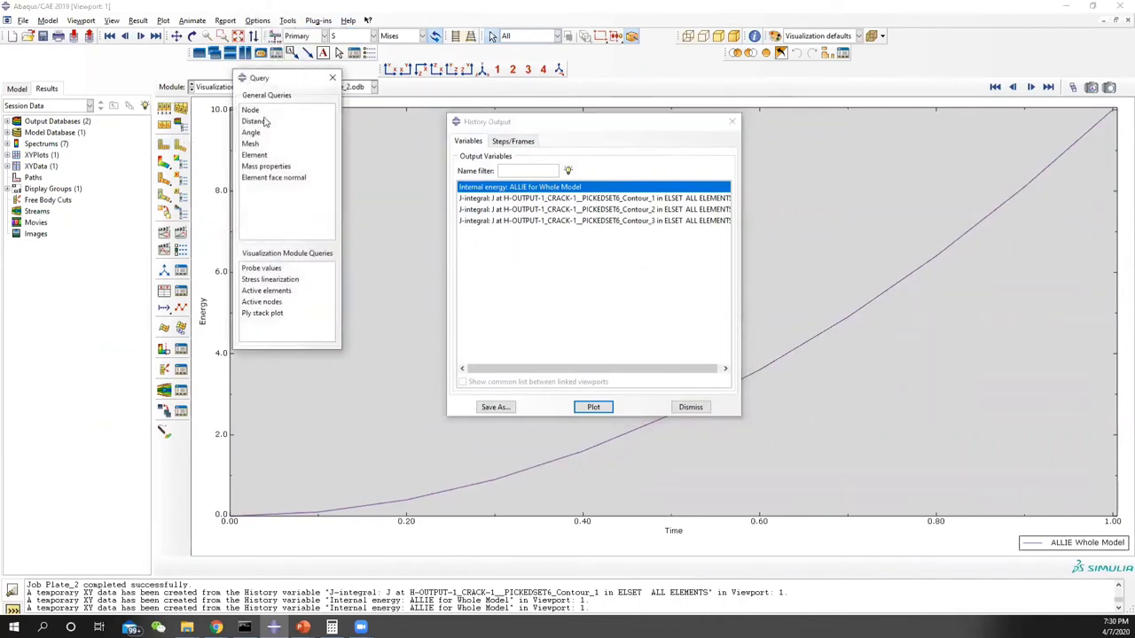
pyautogui.click(259, 268)
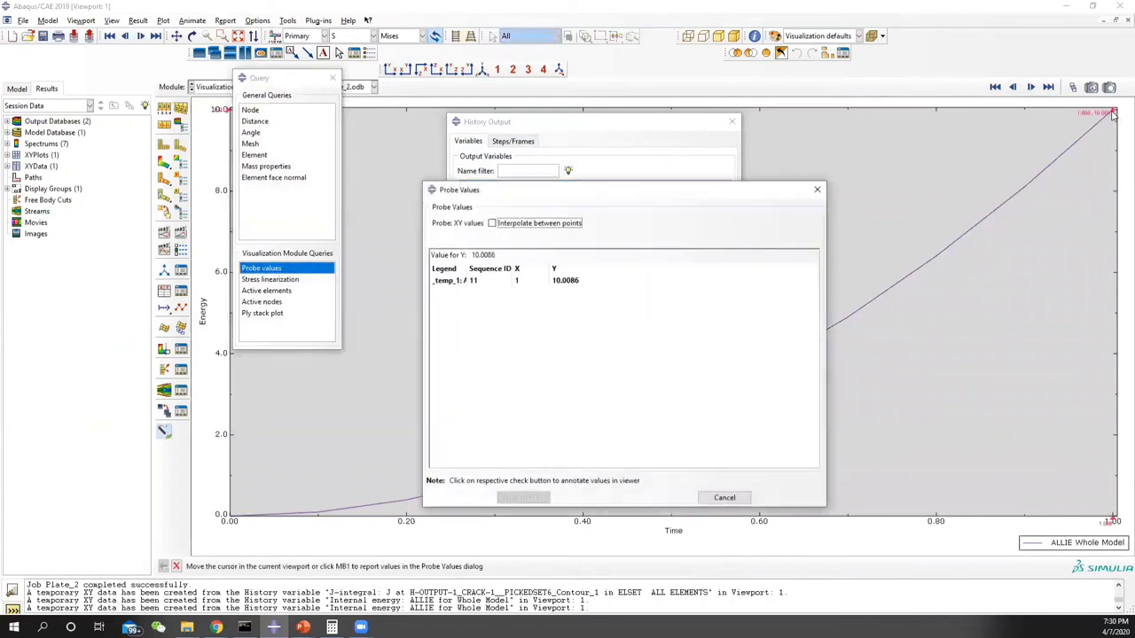
pyautogui.click(1112, 115)
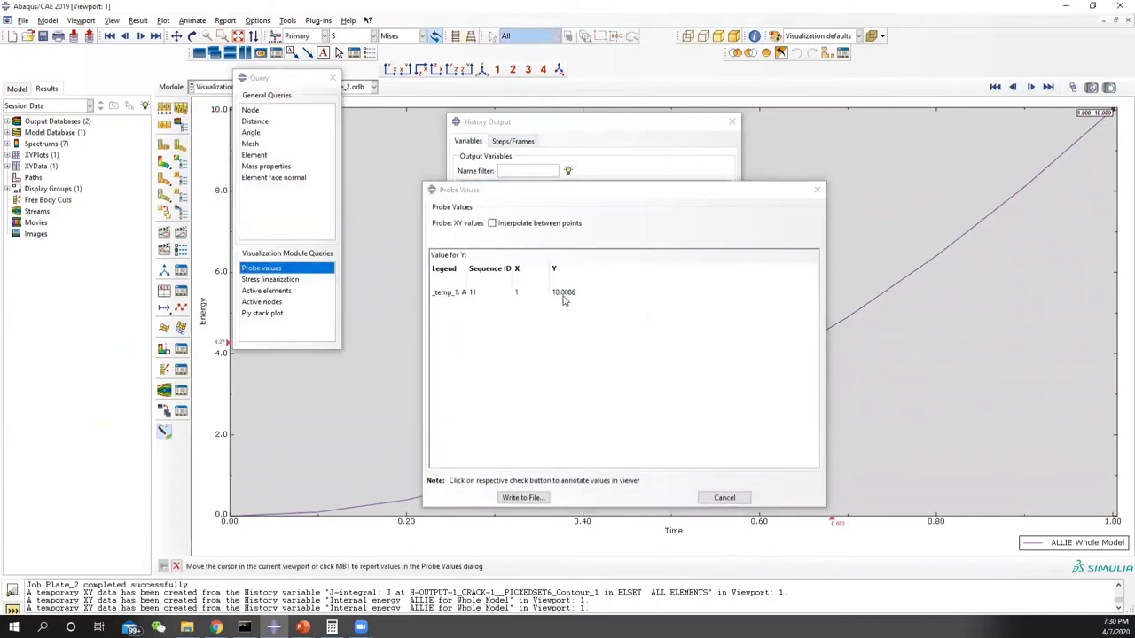
# Switch to Calculator and subtract the Plate_1 internal energy 10.0061 from the Plate_2 value 10.0086.
pyautogui.click(332, 626)
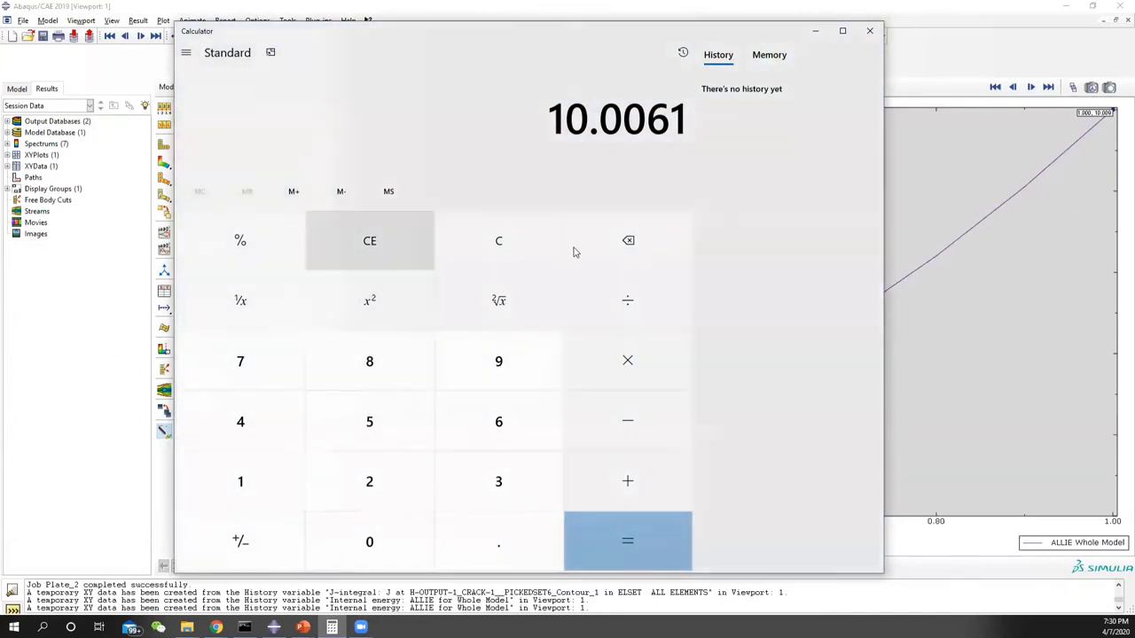
pyautogui.click(535, 253)
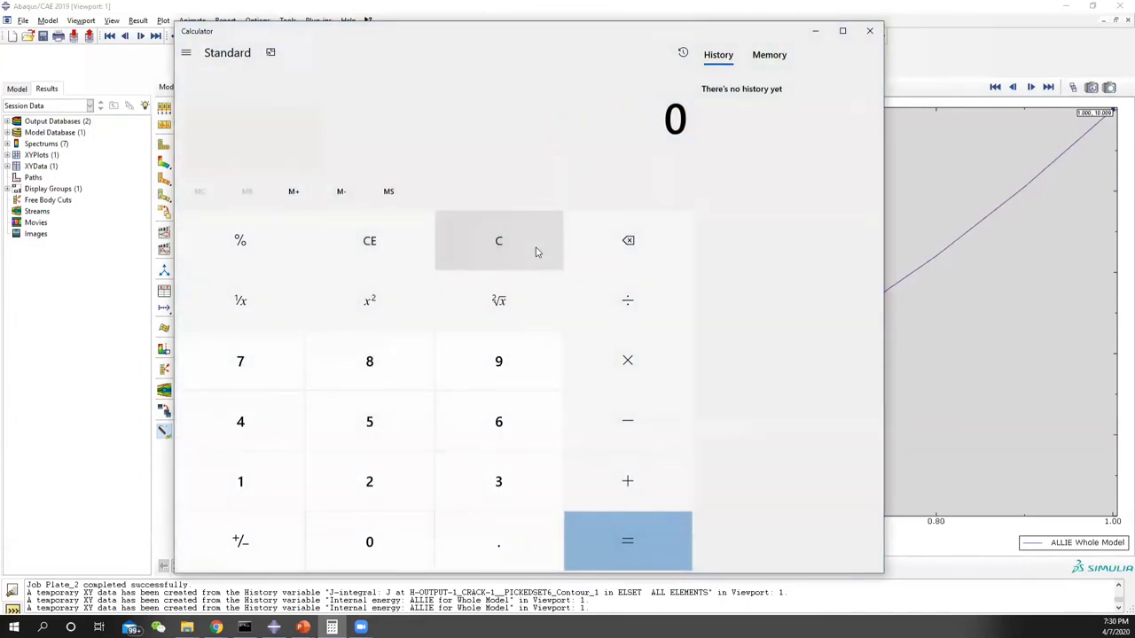
pyautogui.write('10.0086')
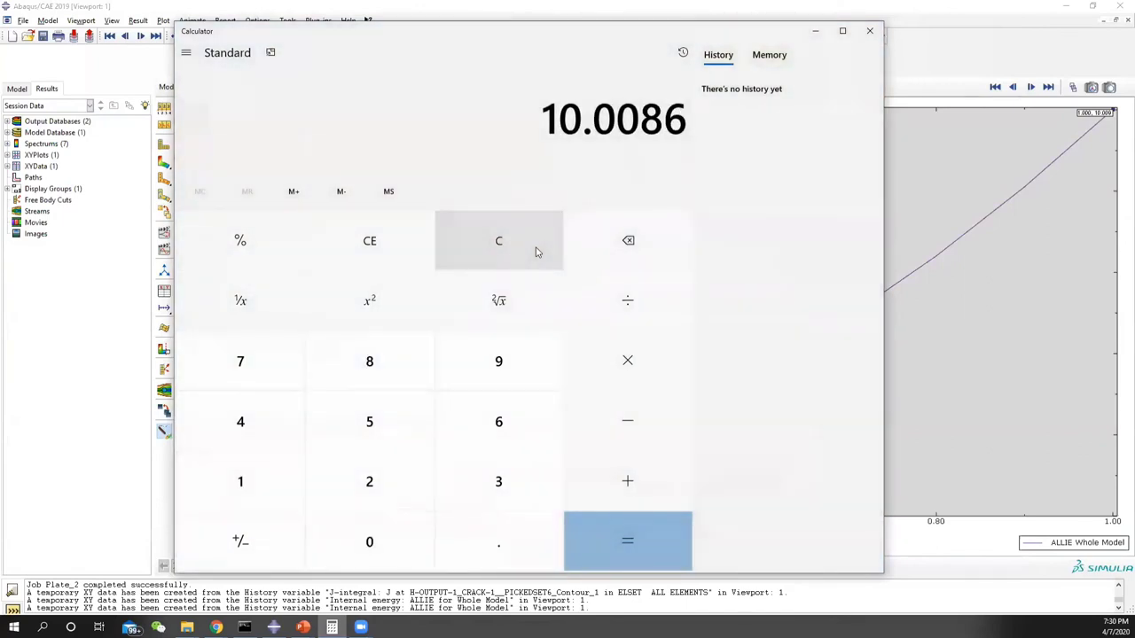
pyautogui.press('-')
pyautogui.write('10.')
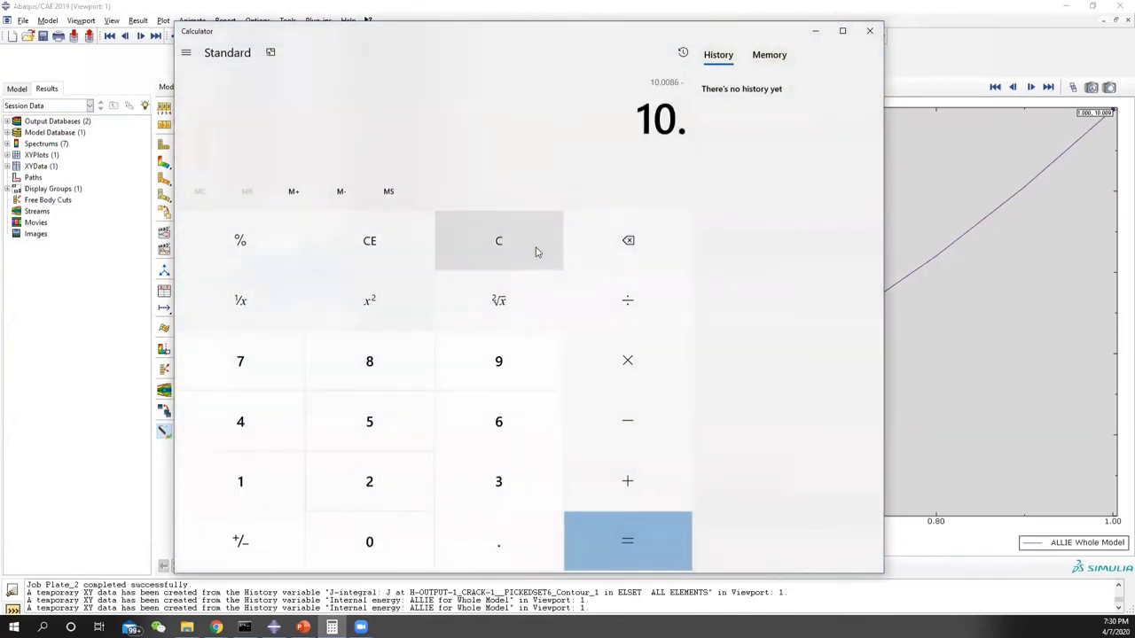
pyautogui.write('0061')
pyautogui.press('Return')
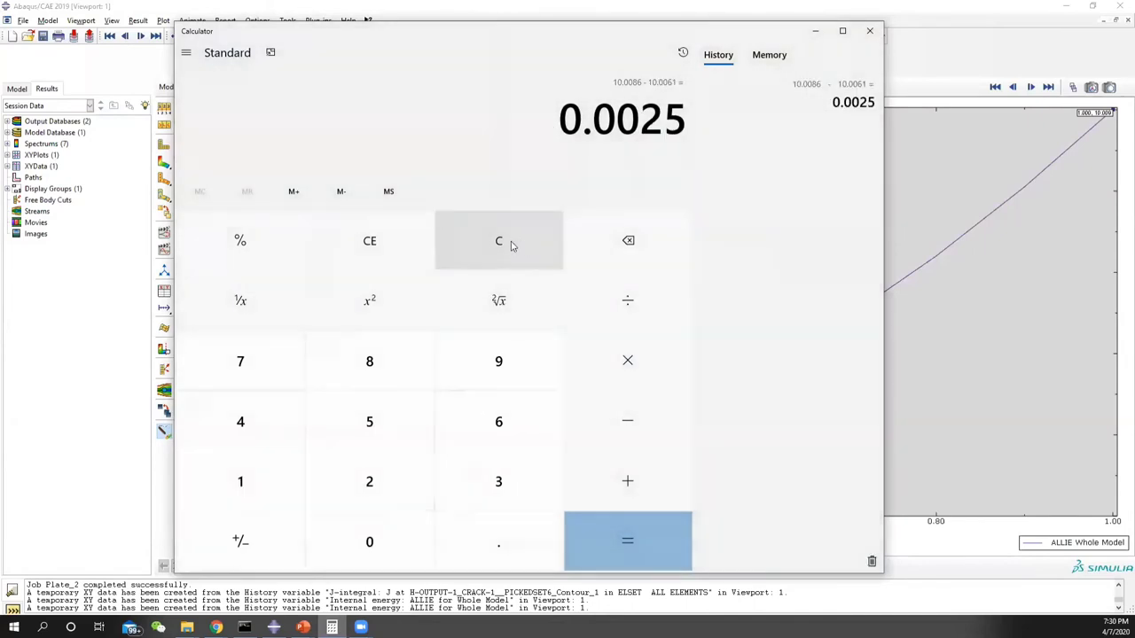
pyautogui.hotkey('alt', 'Tab')
pyautogui.click(332, 627)
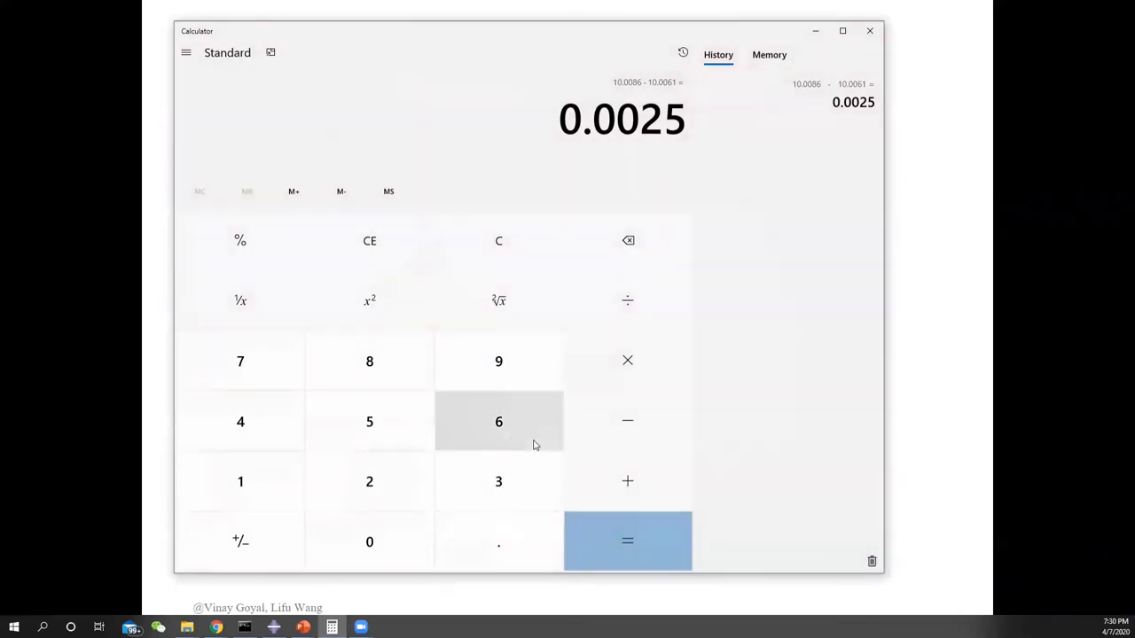
pyautogui.write('0.02')
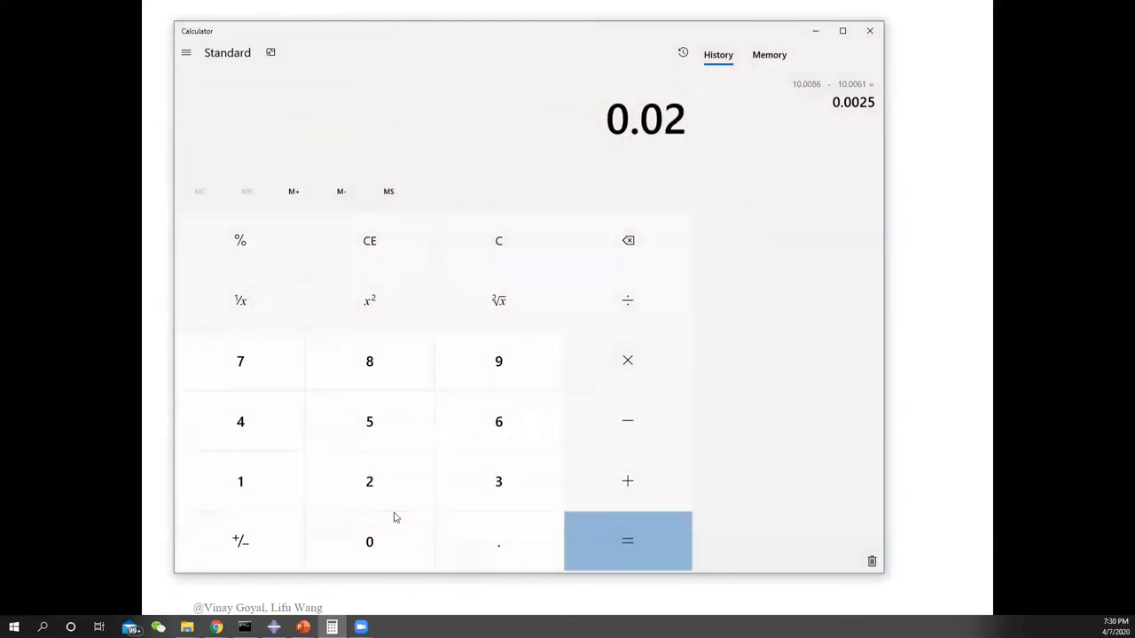
pyautogui.press('Return')
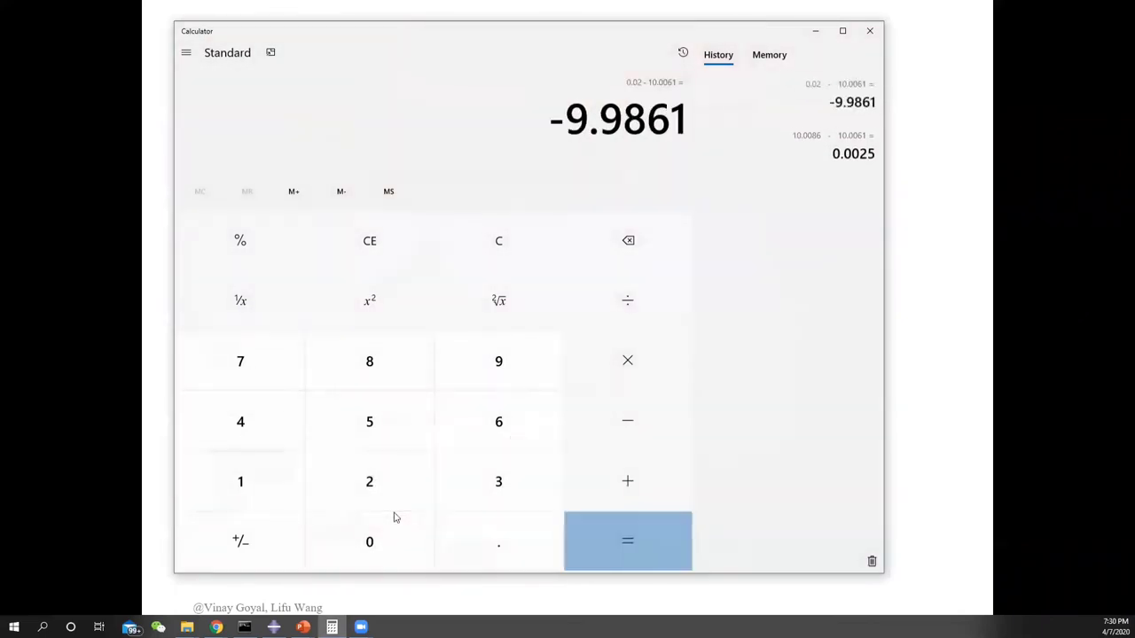
# Clear the calculator and divide the energy difference 0.0025 by the crack extension 0.02.
pyautogui.click(537, 239)
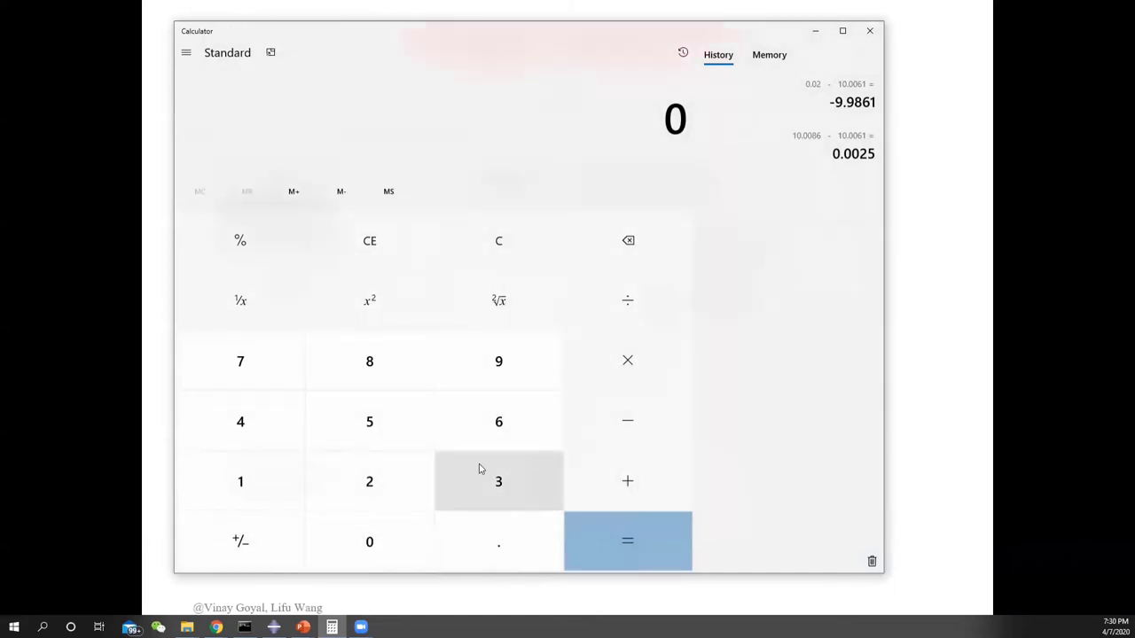
pyautogui.write('.0025')
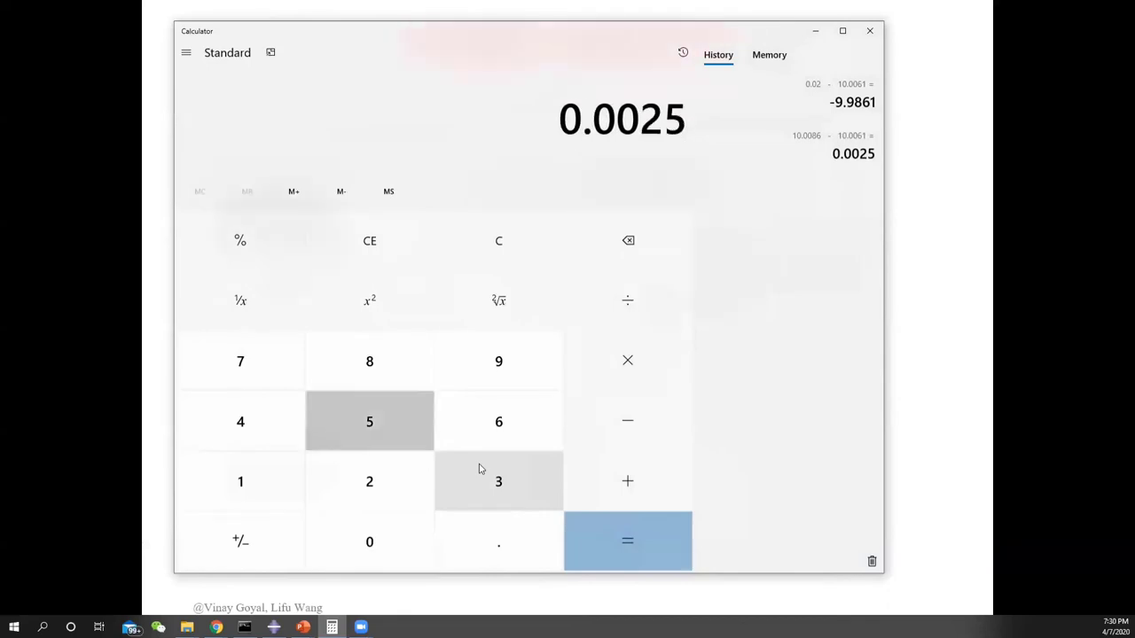
pyautogui.press('/')
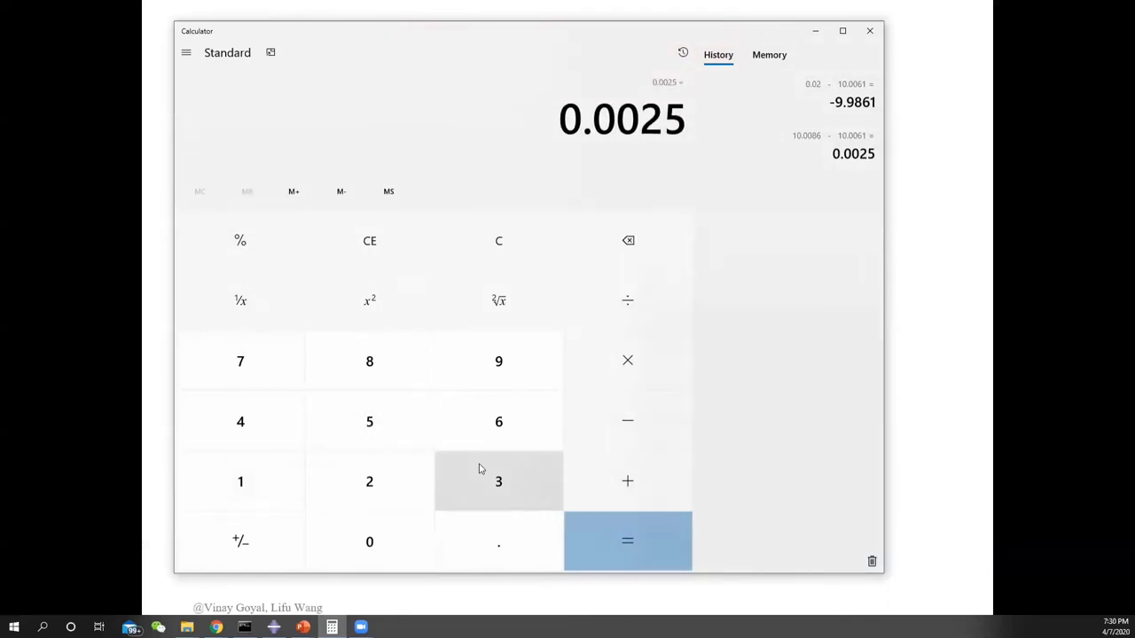
pyautogui.write('0.02')
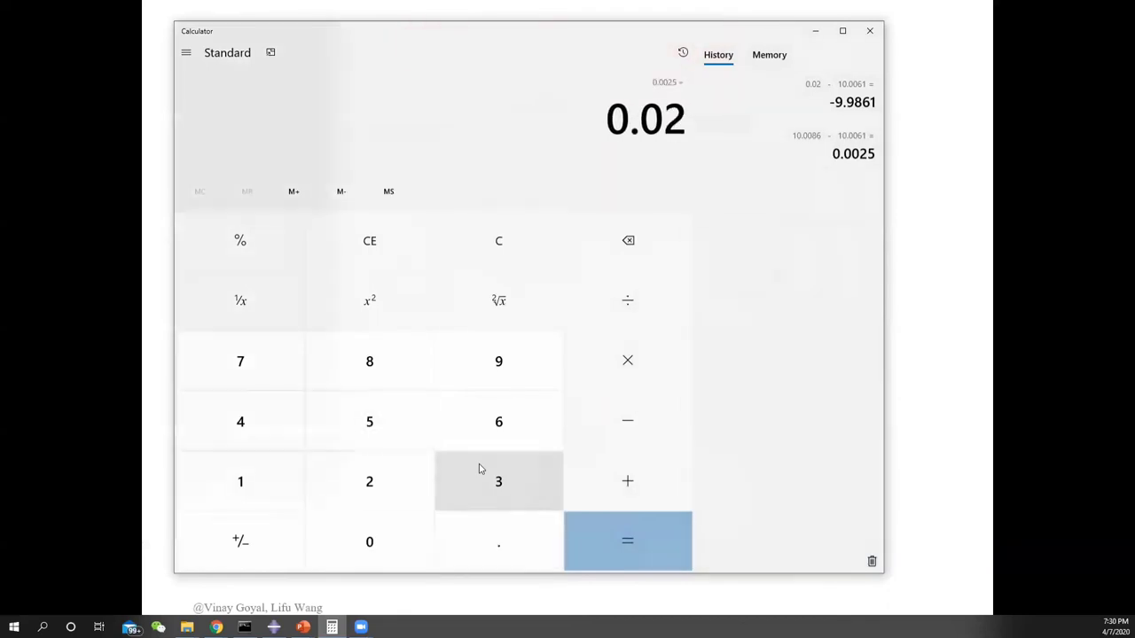
pyautogui.press('Return')
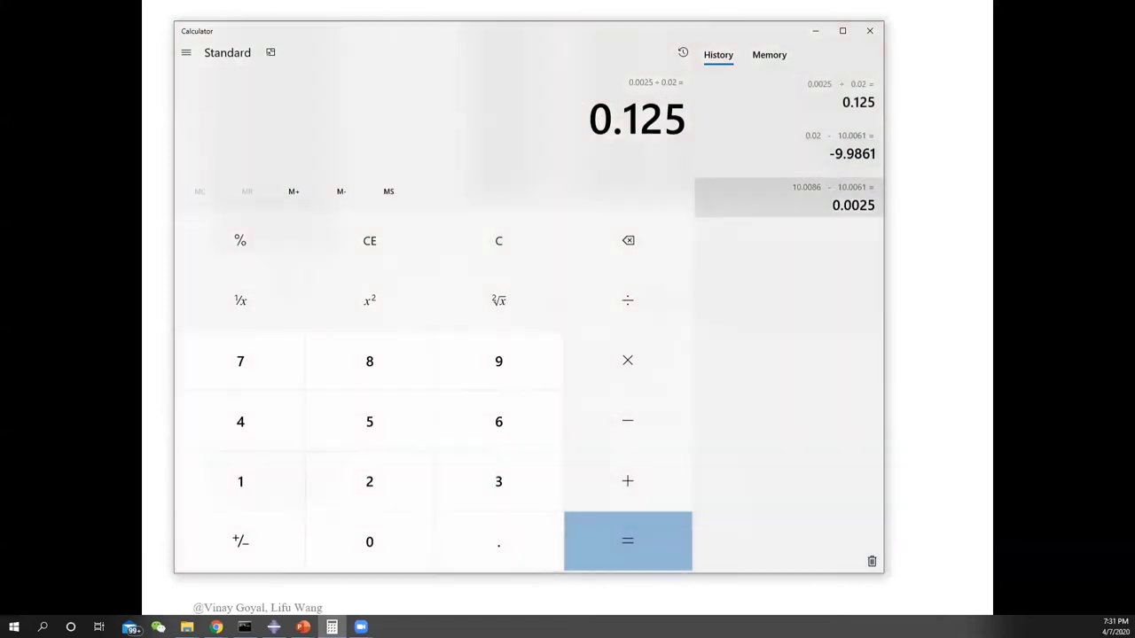
# Switch to PowerPoint to check the Problem Statement slide in Energy Release Rate.ppt, and return to Abaqus/CAE.
pyautogui.moveTo(303, 627)
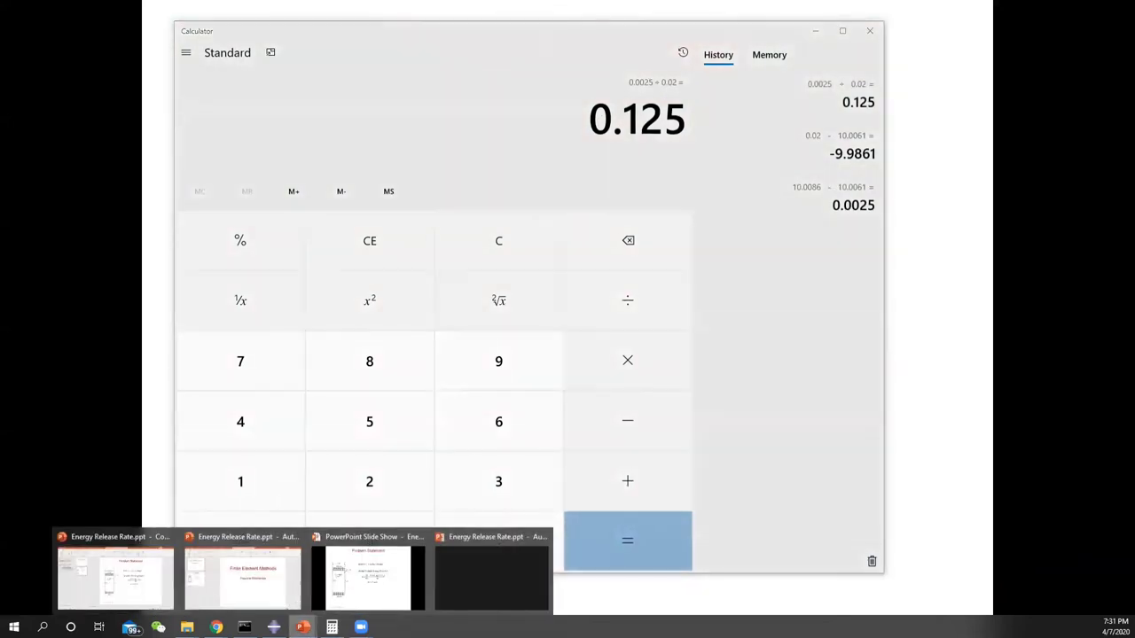
pyautogui.click(164, 576)
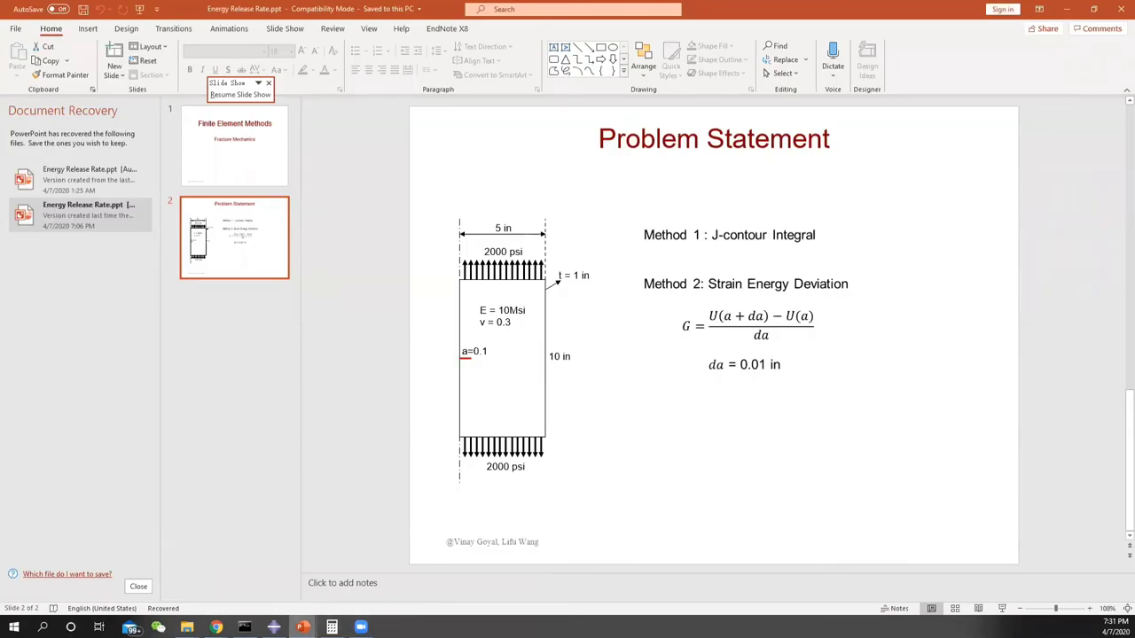
pyautogui.click(273, 627)
# Close the probe, history output and query windows, declining to write the probed values to a file.
pyautogui.click(816, 189)
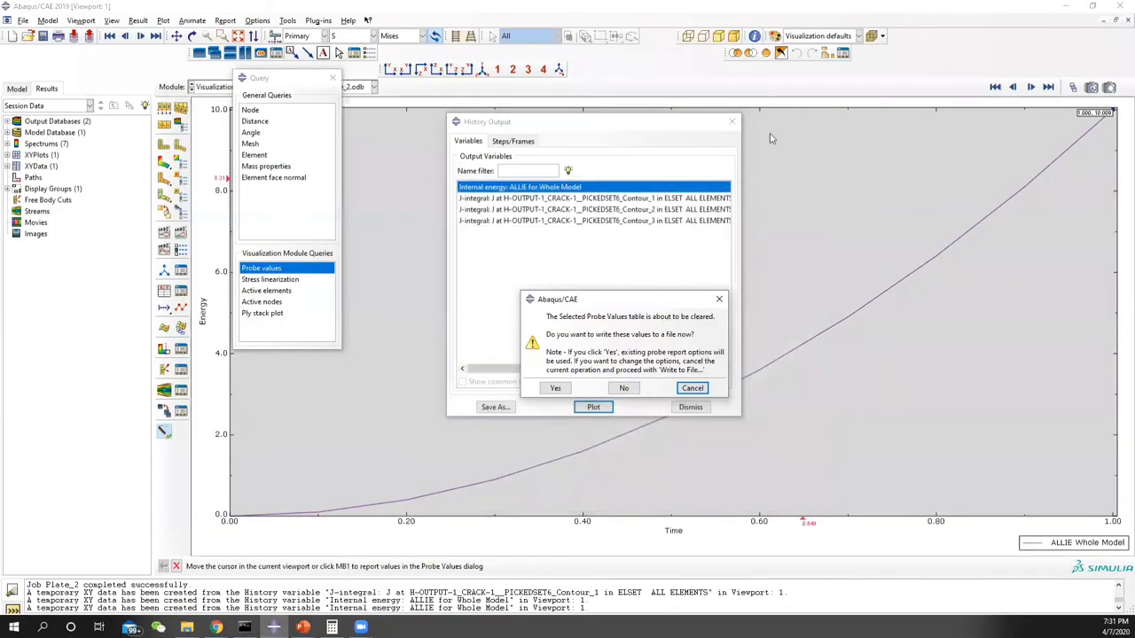
pyautogui.click(624, 390)
pyautogui.click(731, 121)
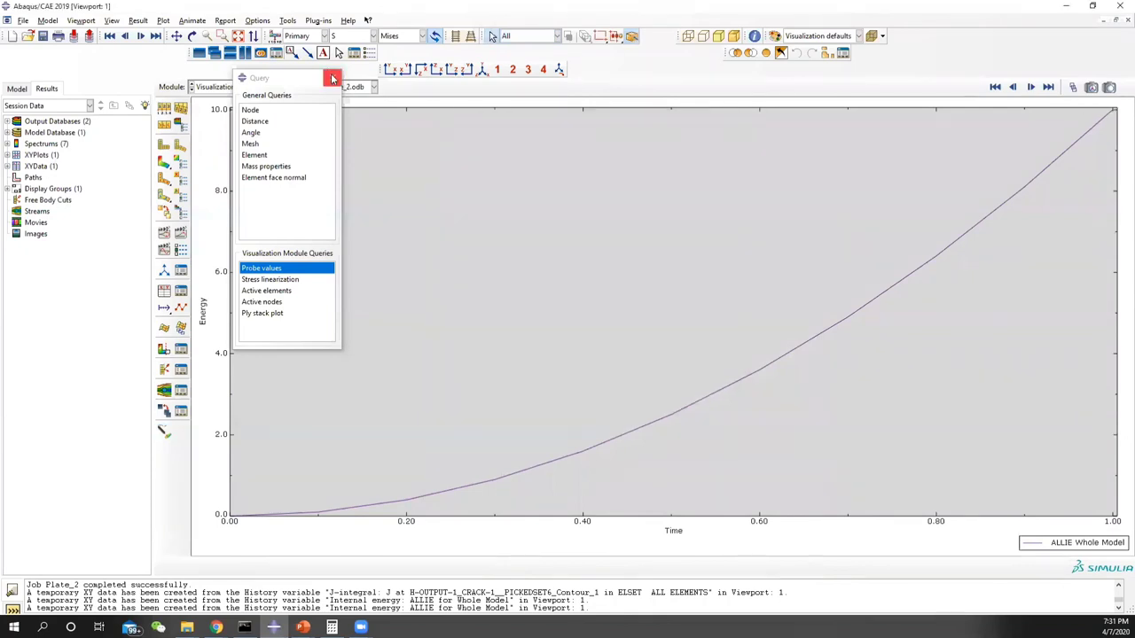
pyautogui.click(332, 78)
# Leave the Visualization module and open the section sketch of the assembly's Partition face-1 for editing.
pyautogui.click(212, 87)
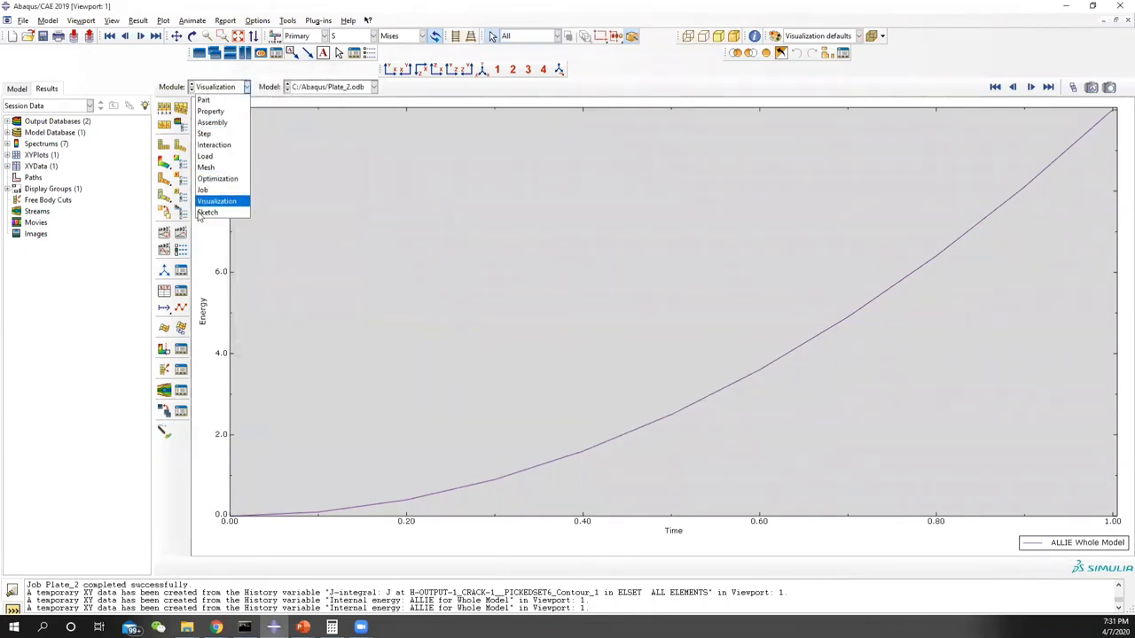
pyautogui.click(220, 133)
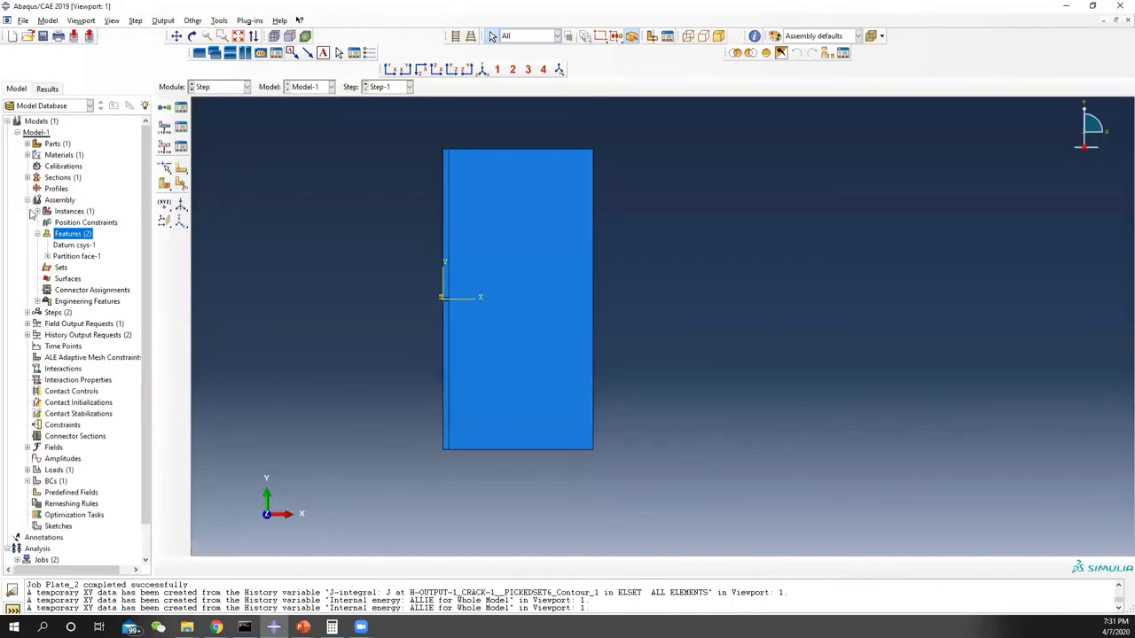
pyautogui.click(48, 257)
pyautogui.click(83, 267)
pyautogui.rightClick(85, 269)
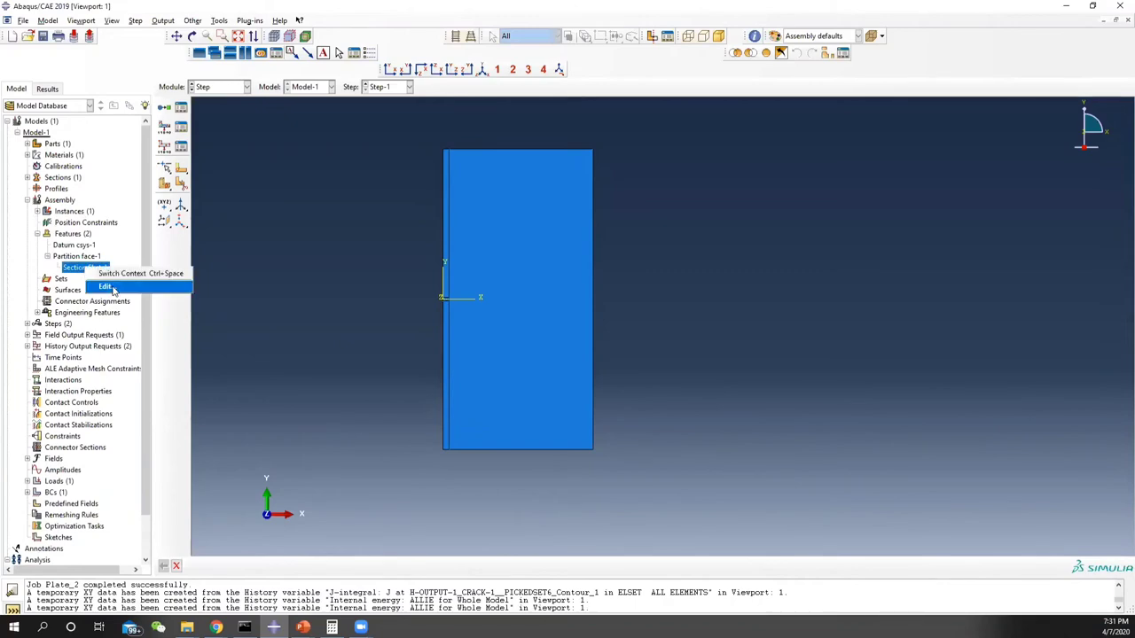
pyautogui.click(60, 280)
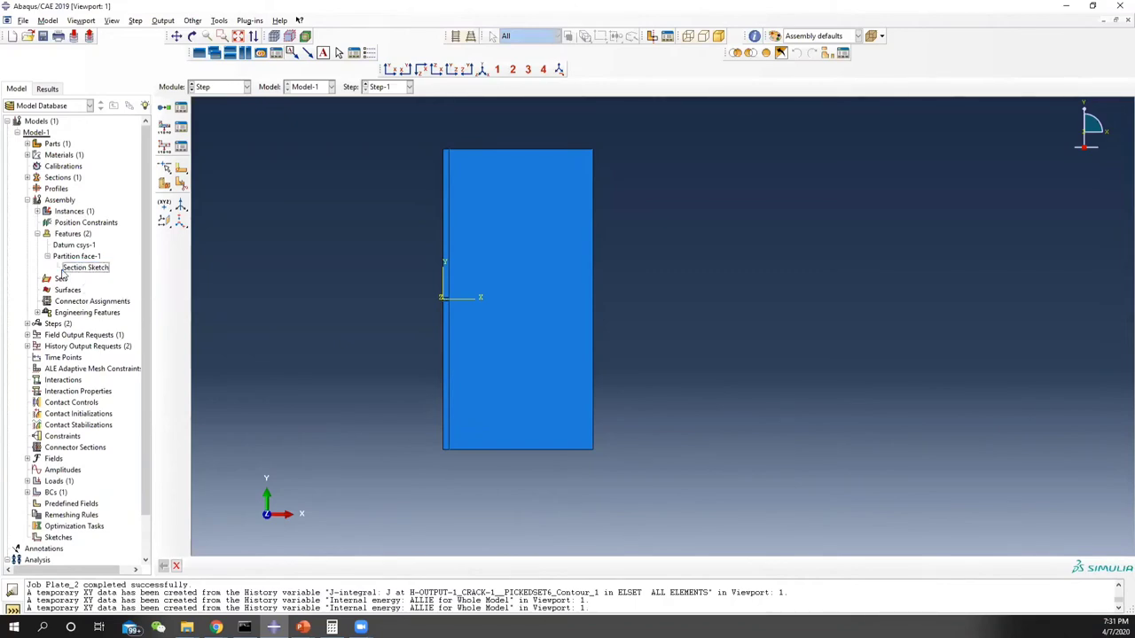
pyautogui.rightClick(81, 269)
pyautogui.click(123, 288)
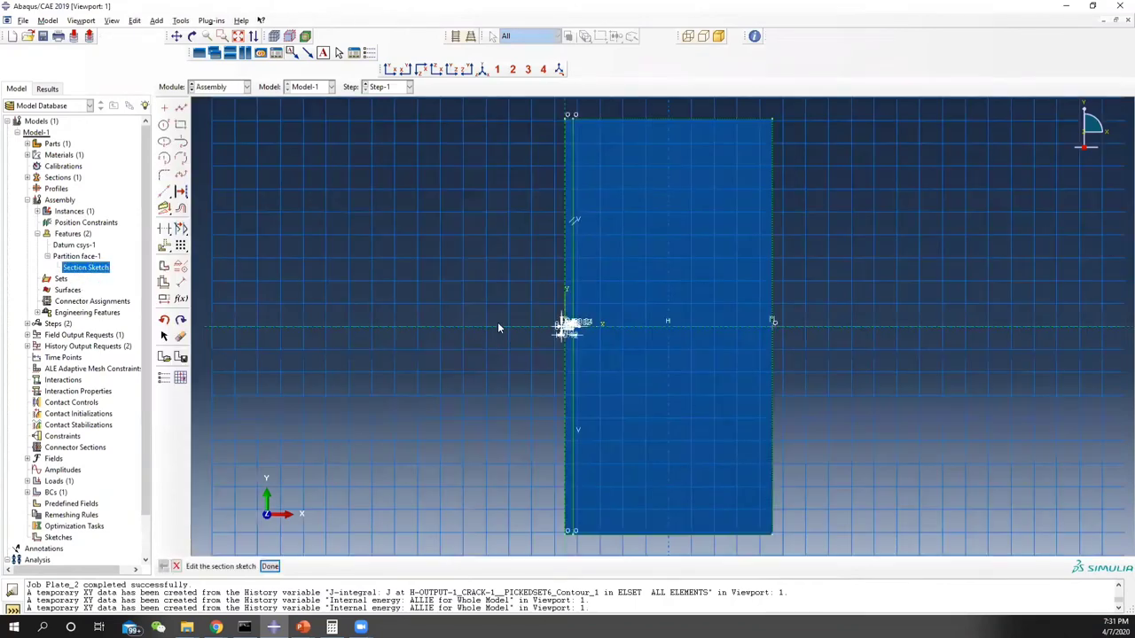
# Delete the horizontal crack-length dimension and add a new one of 0.1 from the plate's left edge to the circles' centre.
pyautogui.scroll(3, 544, 327)
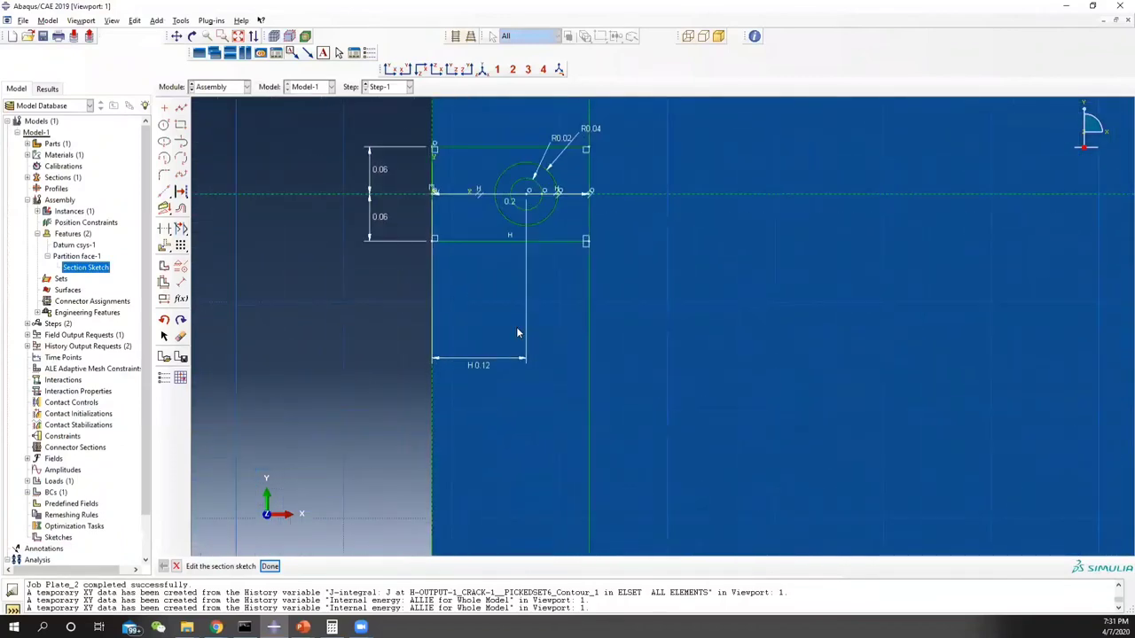
pyautogui.click(179, 282)
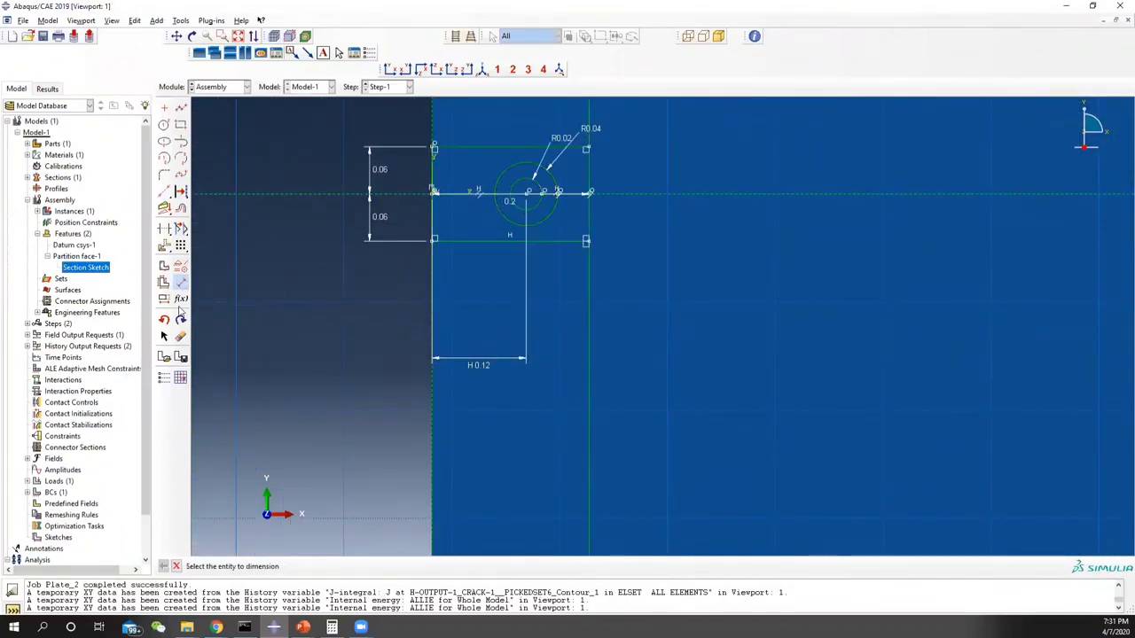
pyautogui.click(179, 336)
pyautogui.middleClick(471, 361)
pyautogui.click(180, 282)
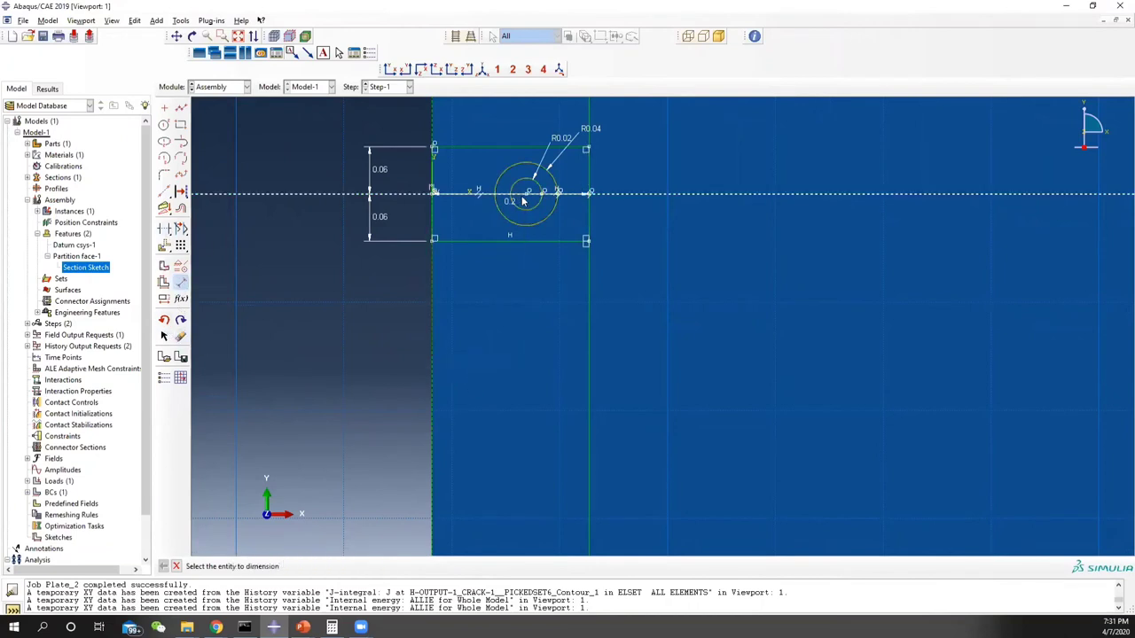
pyautogui.click(525, 197)
pyautogui.click(435, 193)
pyautogui.click(457, 356)
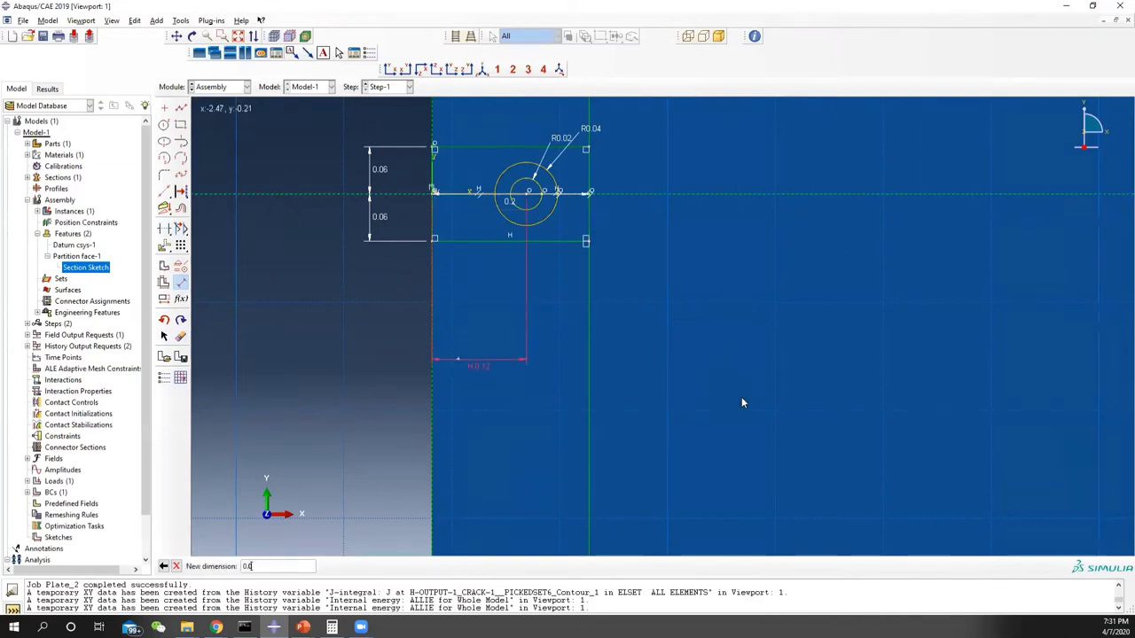
pyautogui.write('0.1')
pyautogui.press('Return')
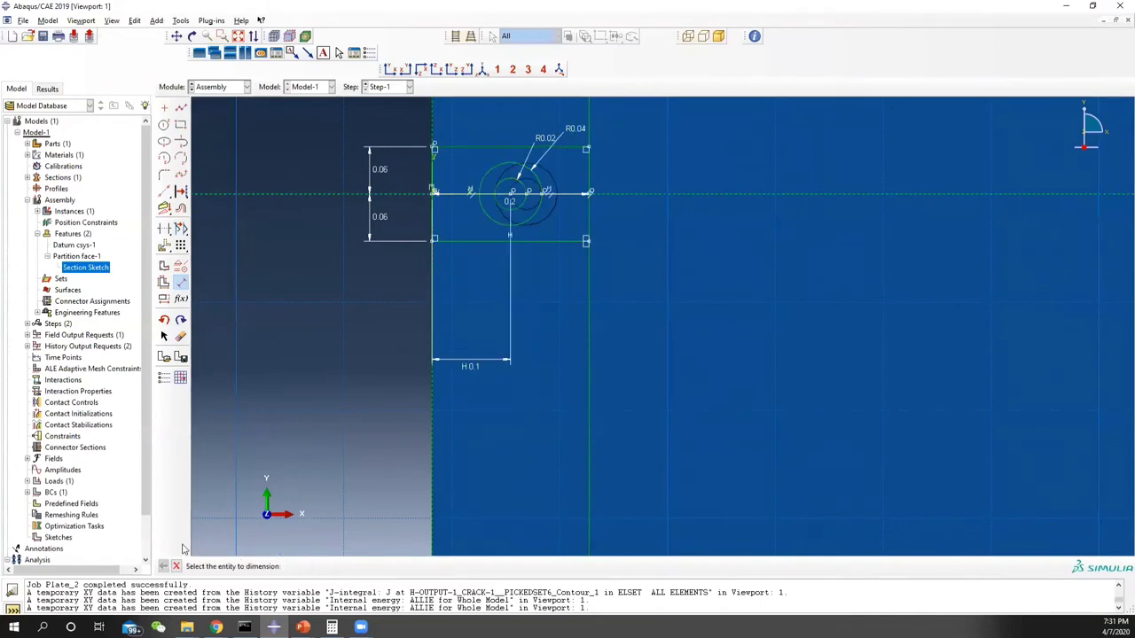
# Finish the partition sketch, acknowledge the regeneration warning and regenerate the assembly features.
pyautogui.click(176, 566)
pyautogui.click(264, 567)
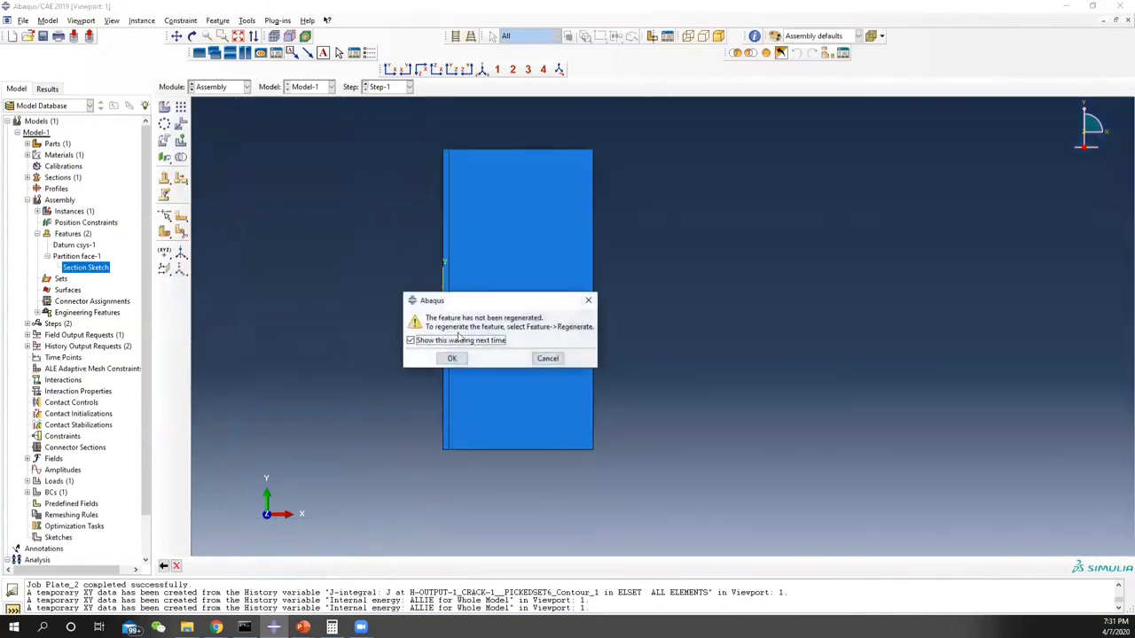
pyautogui.click(452, 359)
pyautogui.click(74, 235)
pyautogui.rightClick(75, 240)
pyautogui.click(106, 256)
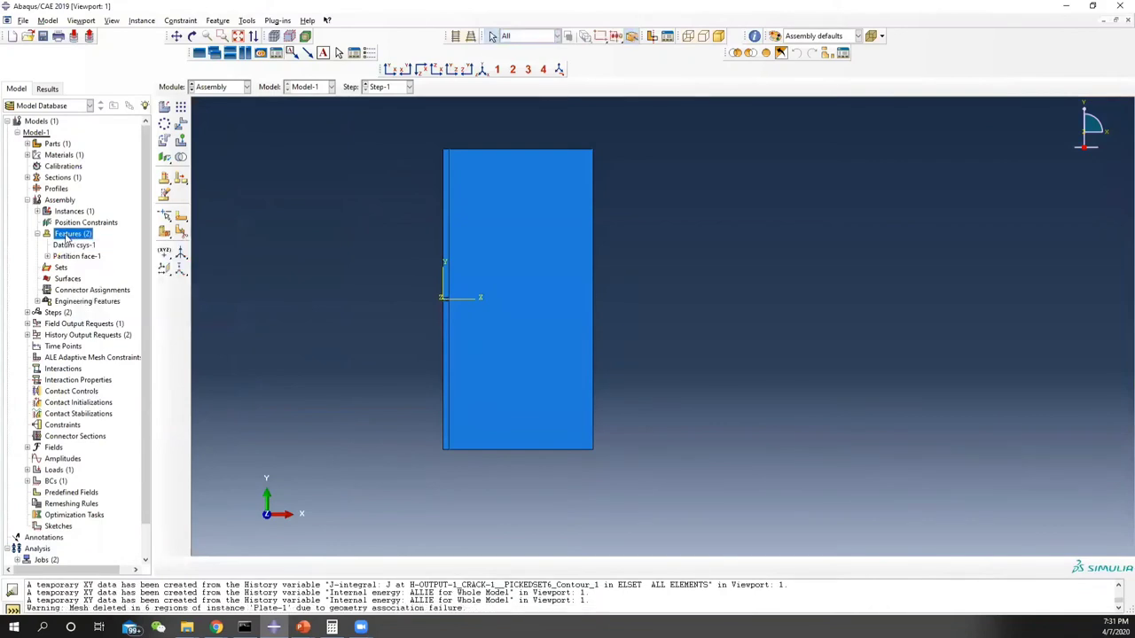
# Switch to the Mesh module and mesh the plate part instance, checking the elements around the crack tip.
pyautogui.click(217, 87)
pyautogui.click(214, 177)
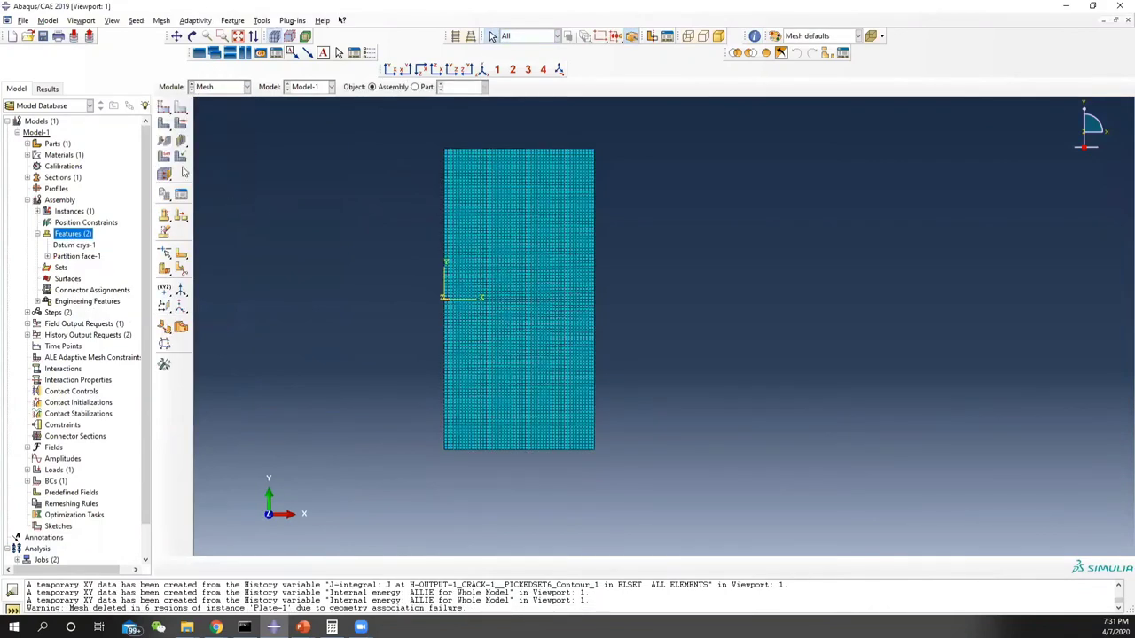
pyautogui.click(164, 124)
pyautogui.scroll(3, 439, 296)
pyautogui.scroll(4, 480, 301)
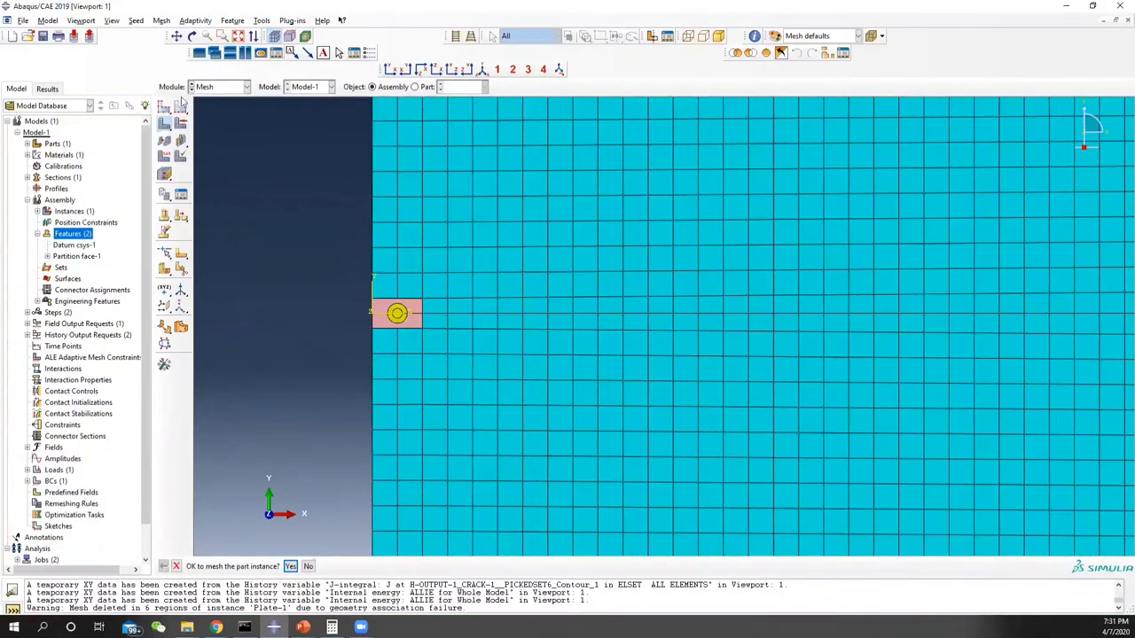
pyautogui.click(290, 566)
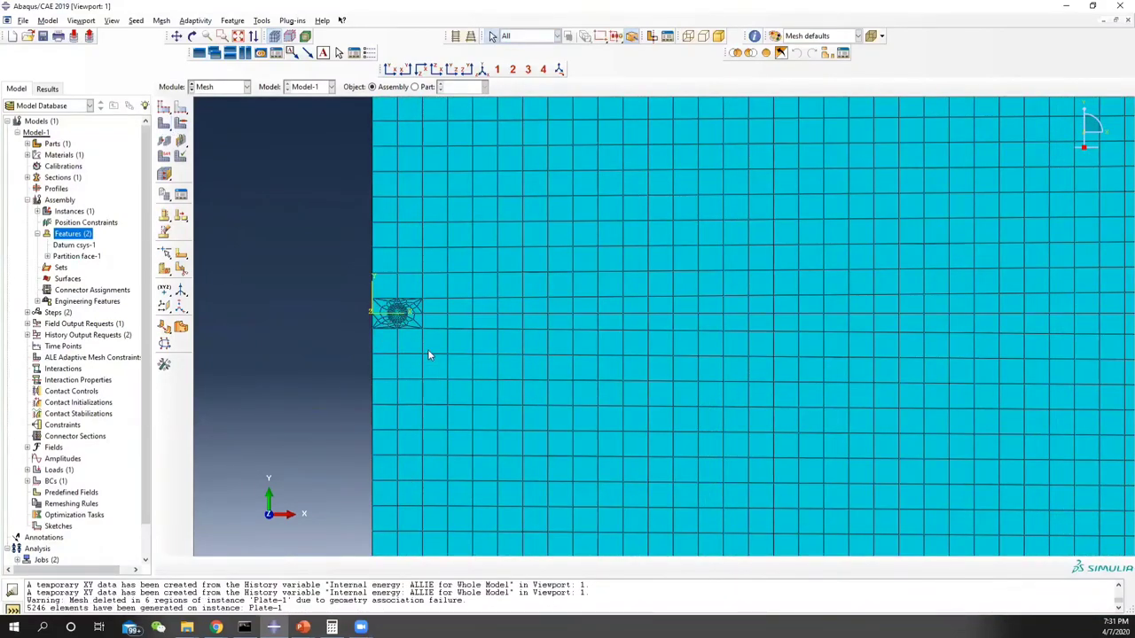
pyautogui.scroll(3, 416, 329)
pyautogui.scroll(5, 374, 319)
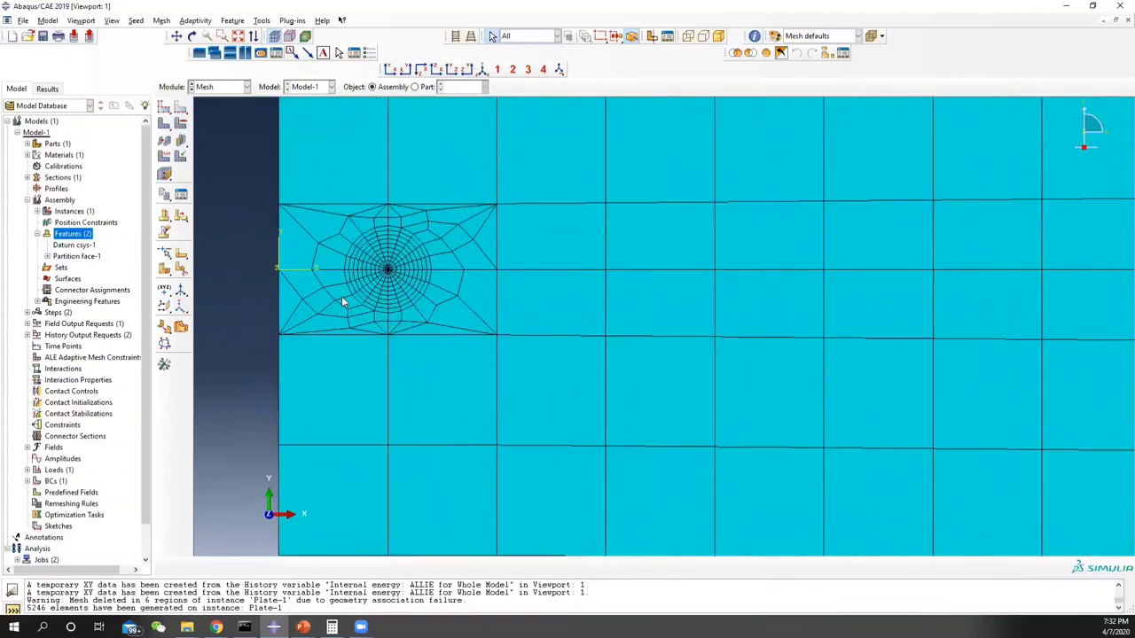
# Seed the vertical edges of the rectangular partition around the crack tip by number with 5 elements and no bias.
pyautogui.click(180, 108)
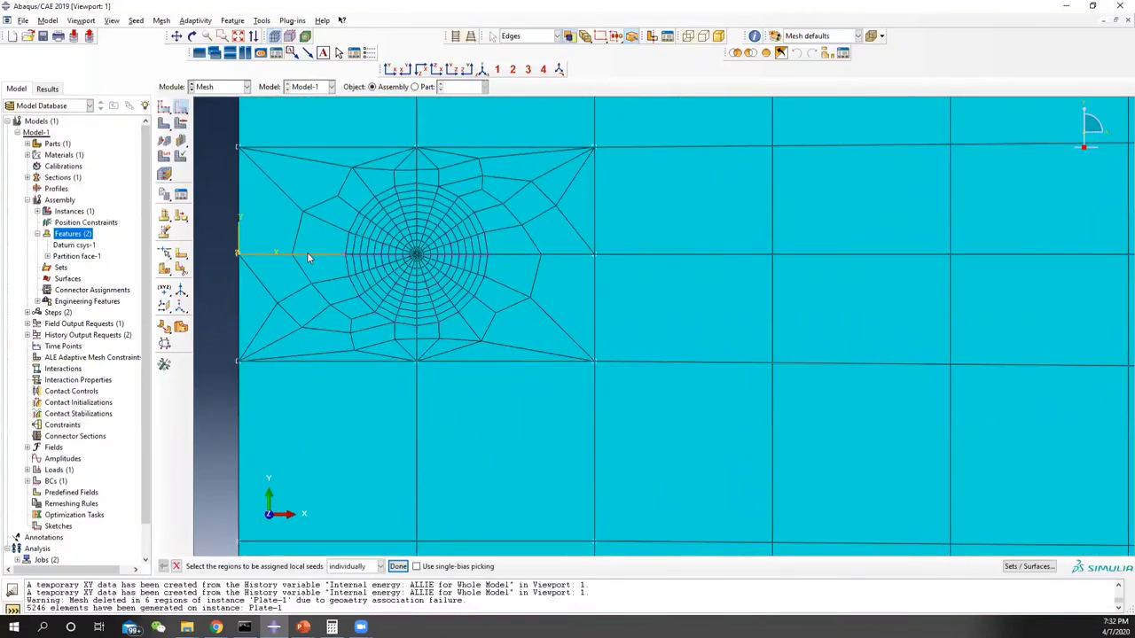
pyautogui.click(307, 253)
pyautogui.keyDown('shift'); pyautogui.click(240, 163); pyautogui.keyUp('shift')
pyautogui.scroll(-2, 417, 168)
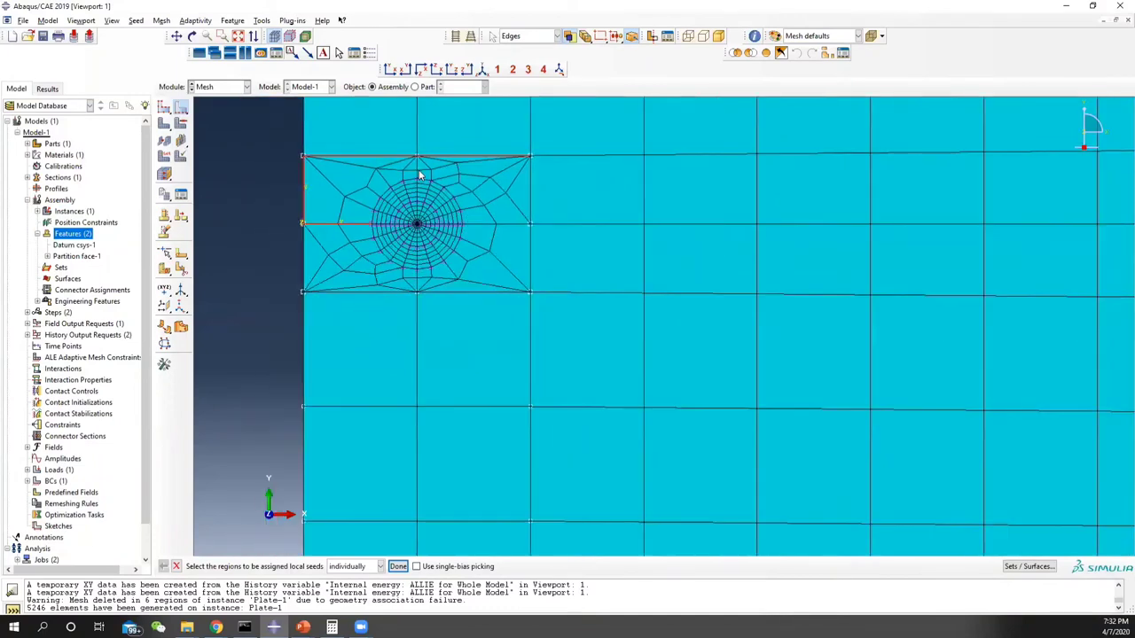
pyautogui.keyDown('shift'); pyautogui.click(526, 255); pyautogui.keyUp('shift')
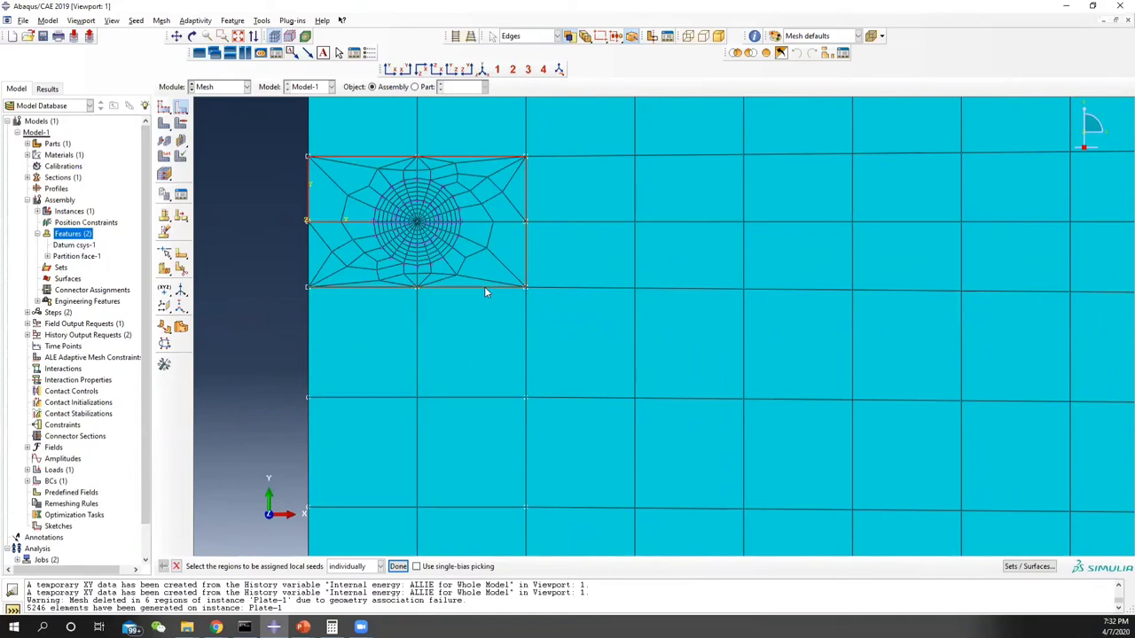
pyautogui.keyDown('shift'); pyautogui.click(310, 197); pyautogui.keyUp('shift')
pyautogui.keyDown('shift'); pyautogui.click(526, 186); pyautogui.keyUp('shift')
pyautogui.click(398, 566)
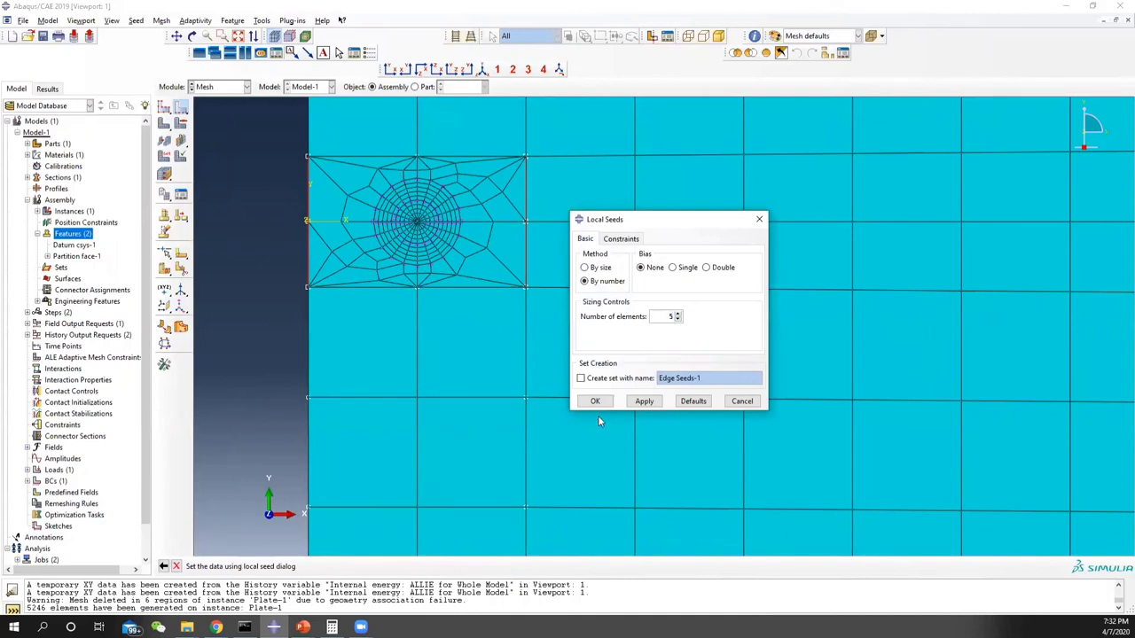
pyautogui.click(644, 401)
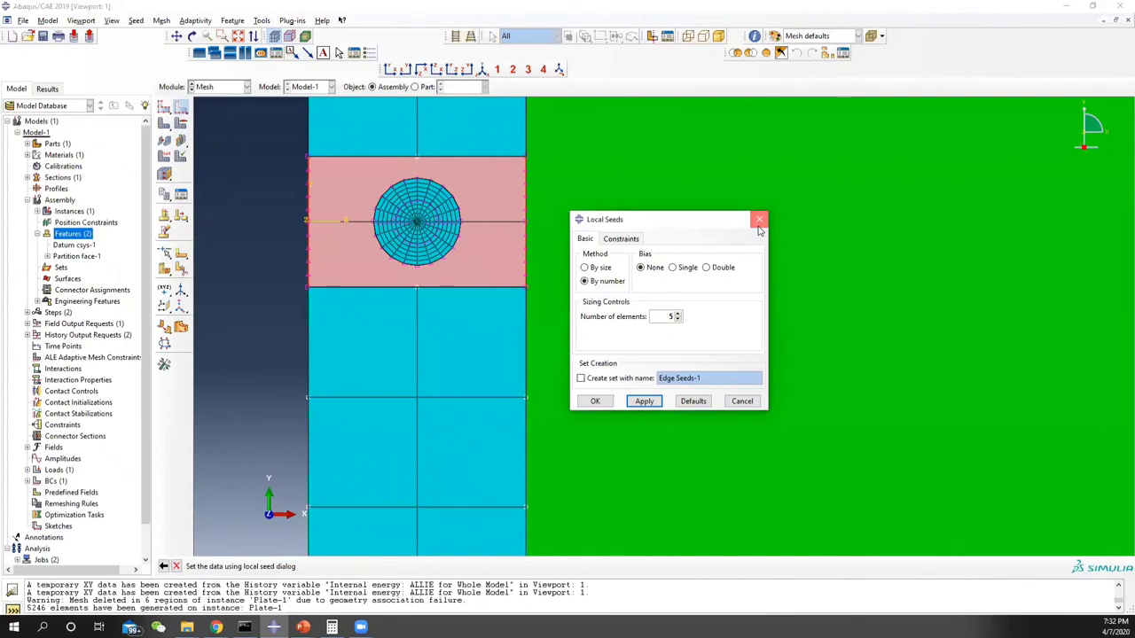
pyautogui.click(595, 401)
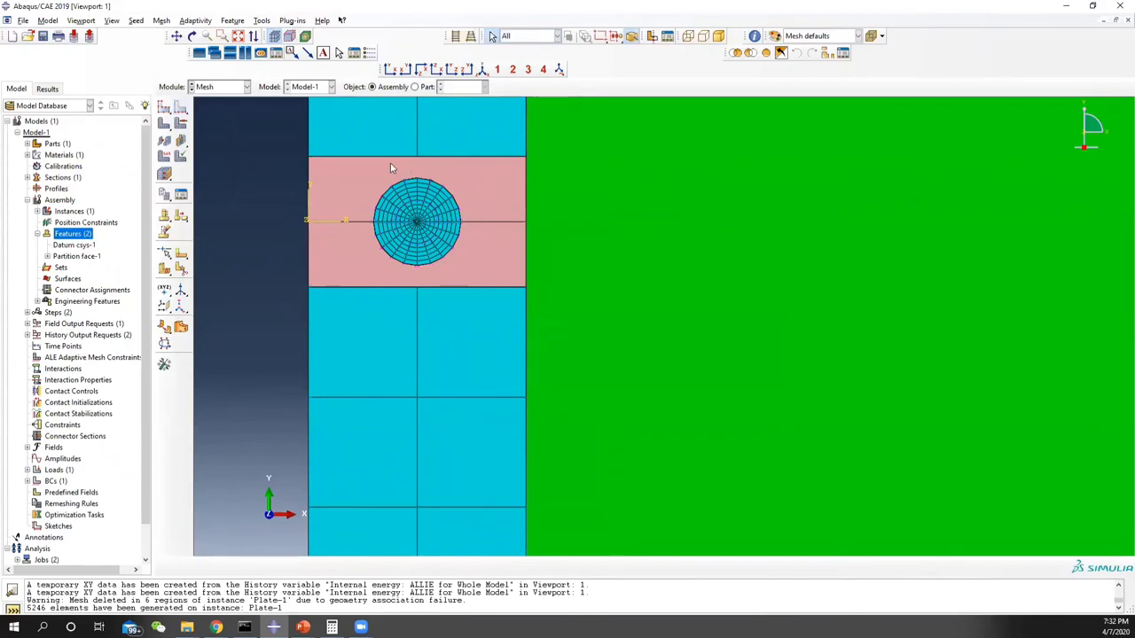
# Seed the horizontal edges of the rectangular partition around the crack tip by number with 10 elements.
pyautogui.click(366, 291)
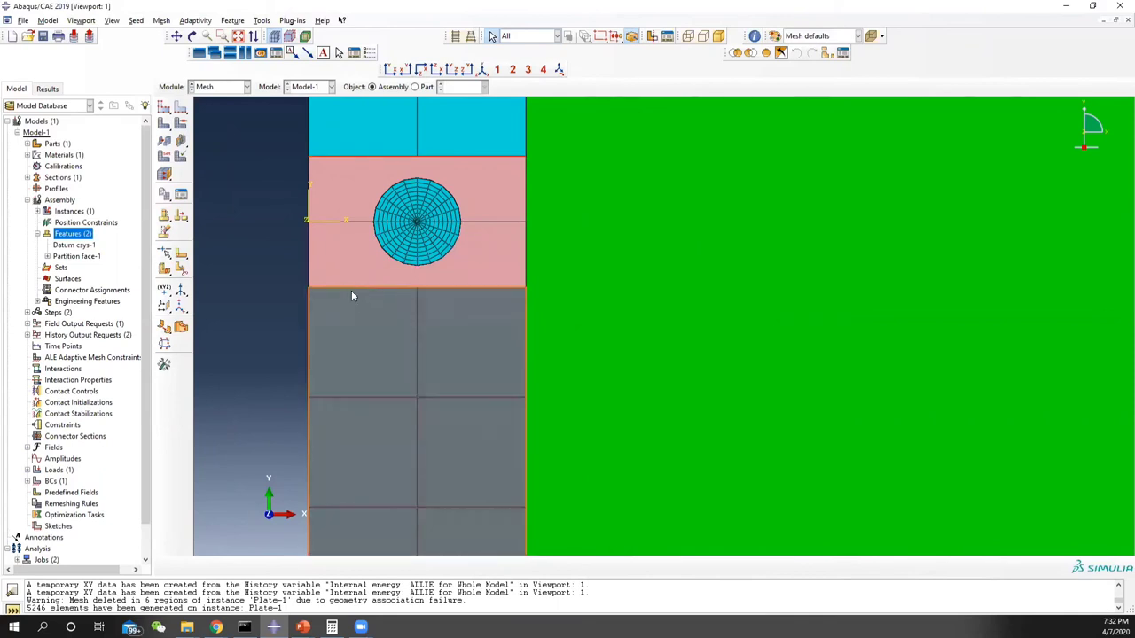
pyautogui.click(181, 107)
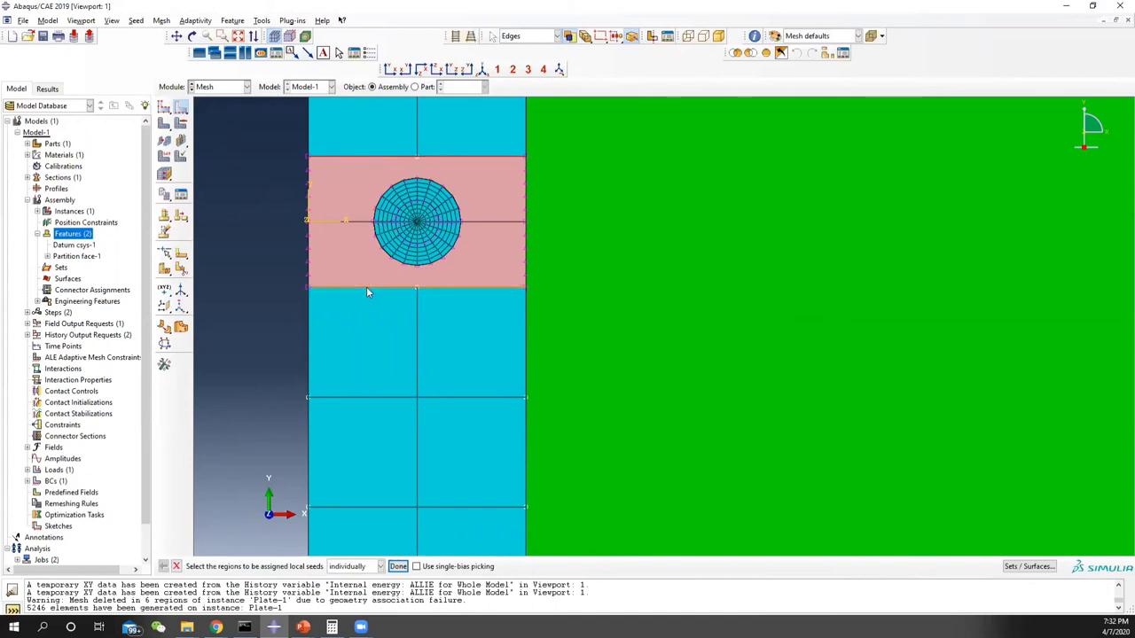
pyautogui.click(398, 566)
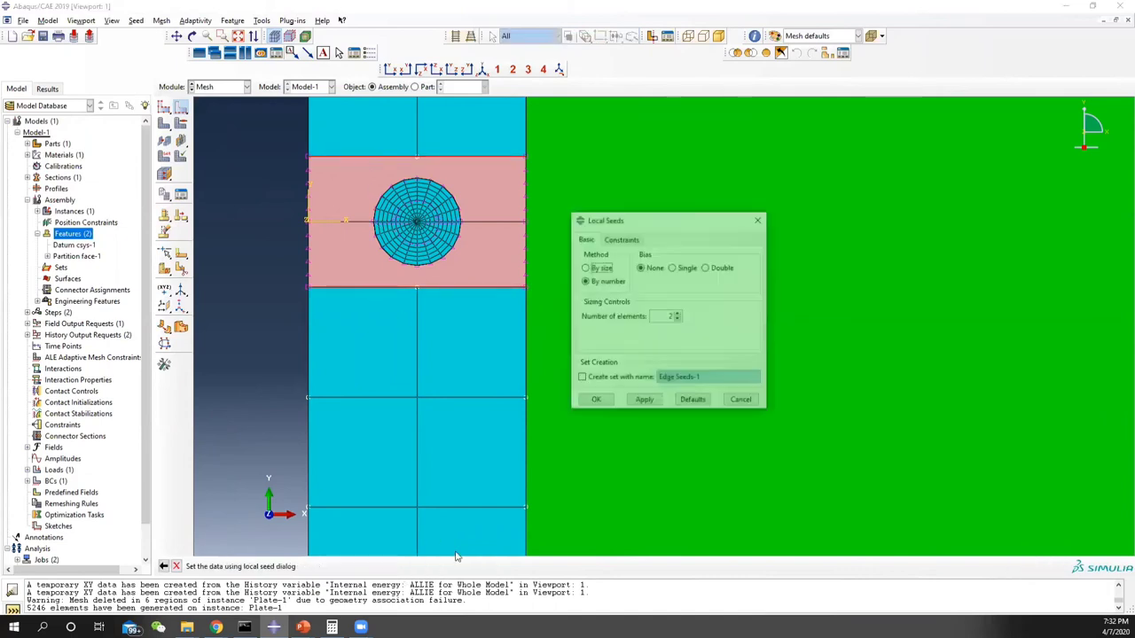
pyautogui.click(678, 314)
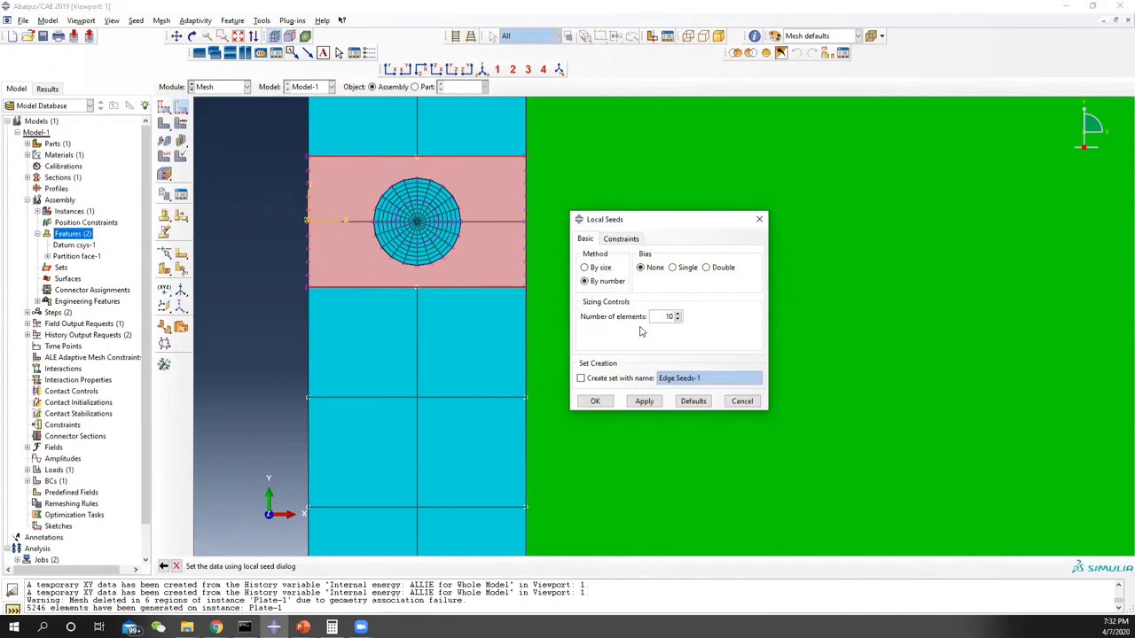
pyautogui.click(643, 400)
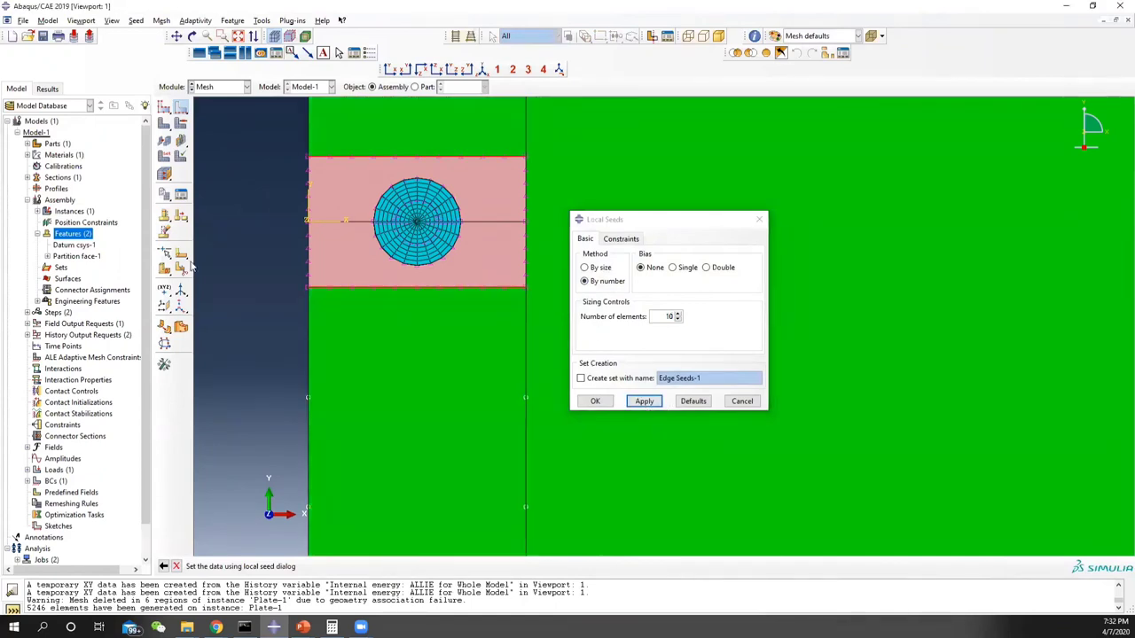
pyautogui.scroll(4, 381, 266)
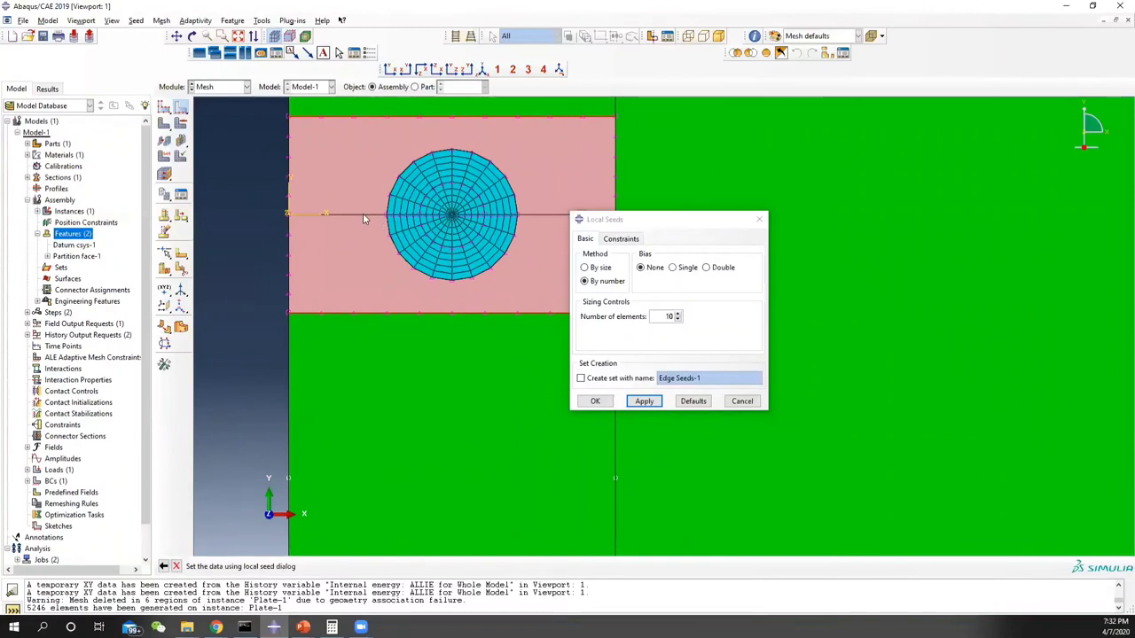
pyautogui.click(758, 219)
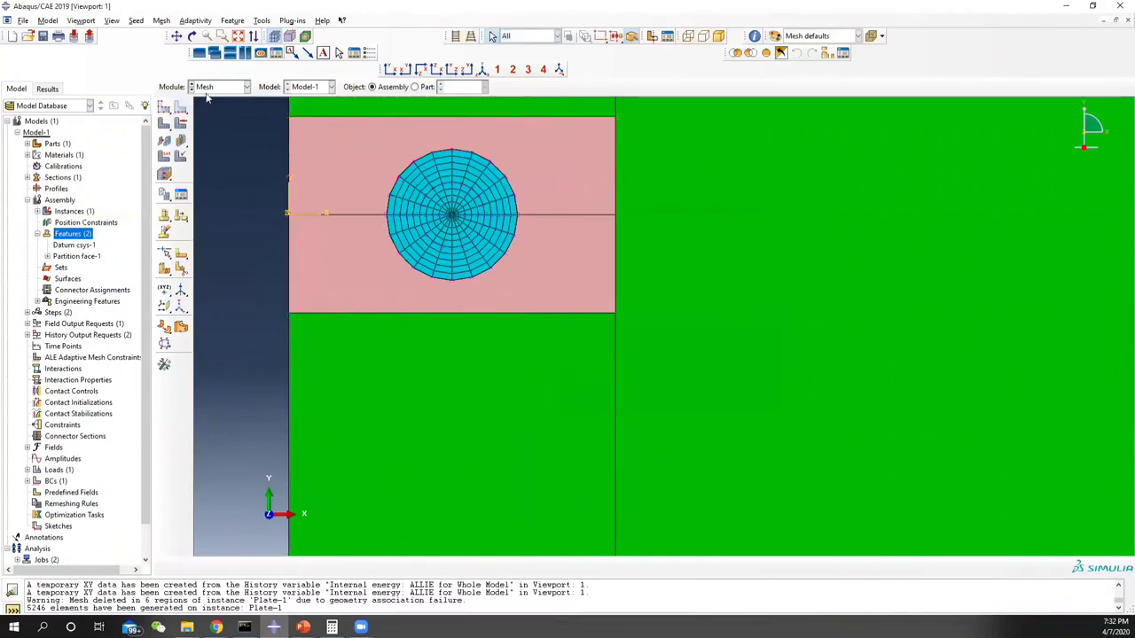
# Seed the two horizontal line segments on either side of the crack-tip circles by number with 5 elements.
pyautogui.click(181, 108)
pyautogui.click(357, 215)
pyautogui.keyDown('shift'); pyautogui.click(565, 215); pyautogui.keyUp('shift')
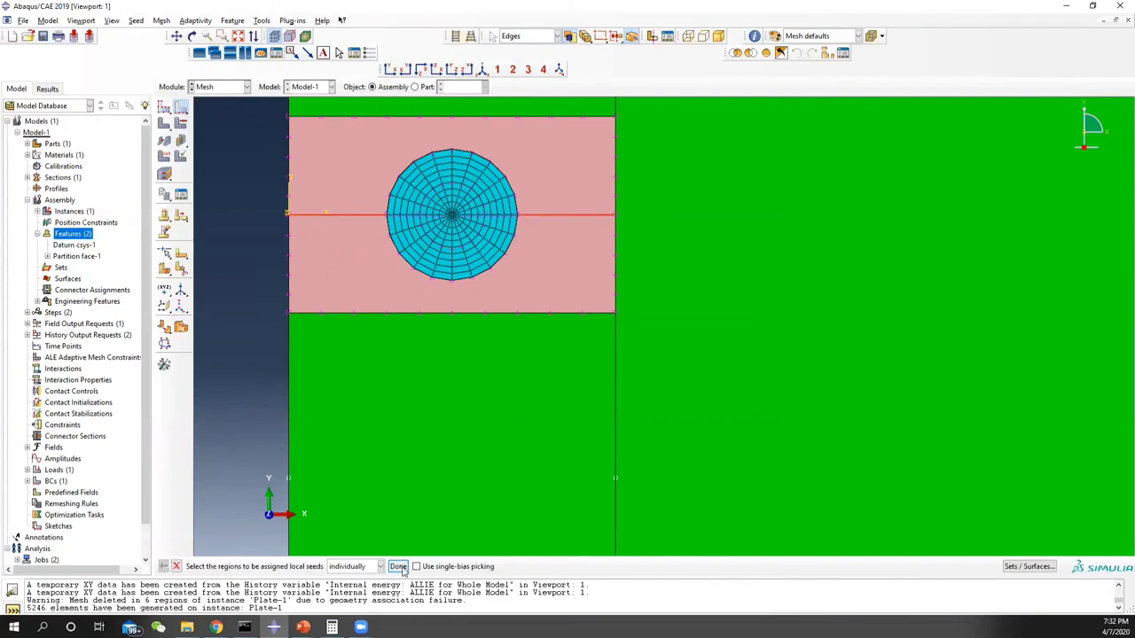
pyautogui.click(397, 565)
pyautogui.moveTo(651, 316); pyautogui.dragTo(717, 322)
pyautogui.write('5')
pyautogui.click(644, 401)
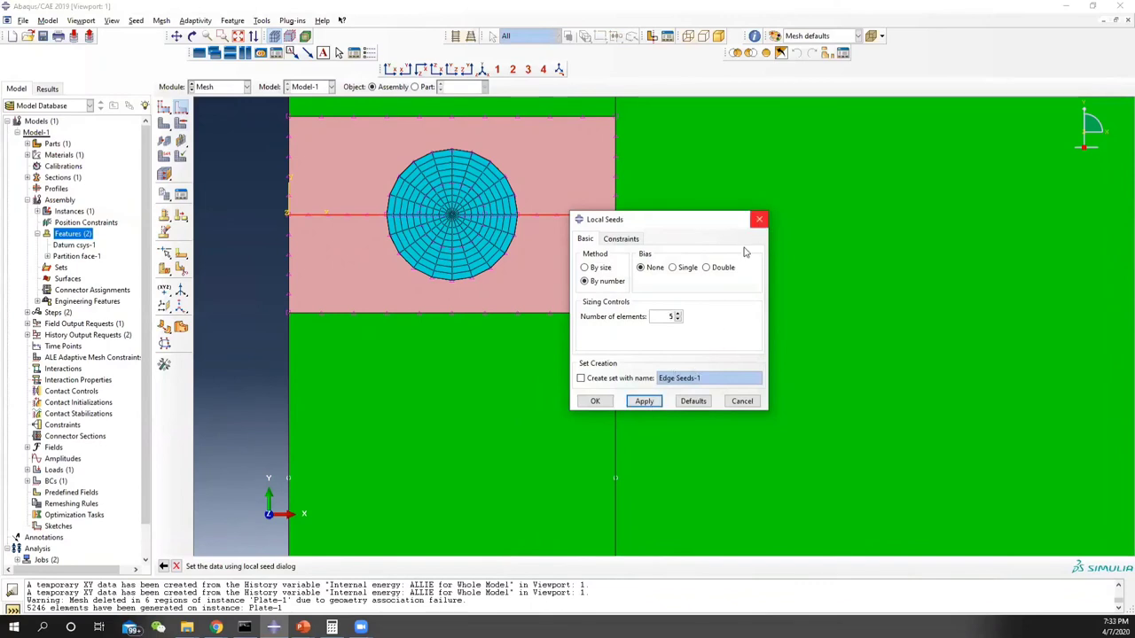
pyautogui.moveTo(670, 316); pyautogui.dragTo(692, 321)
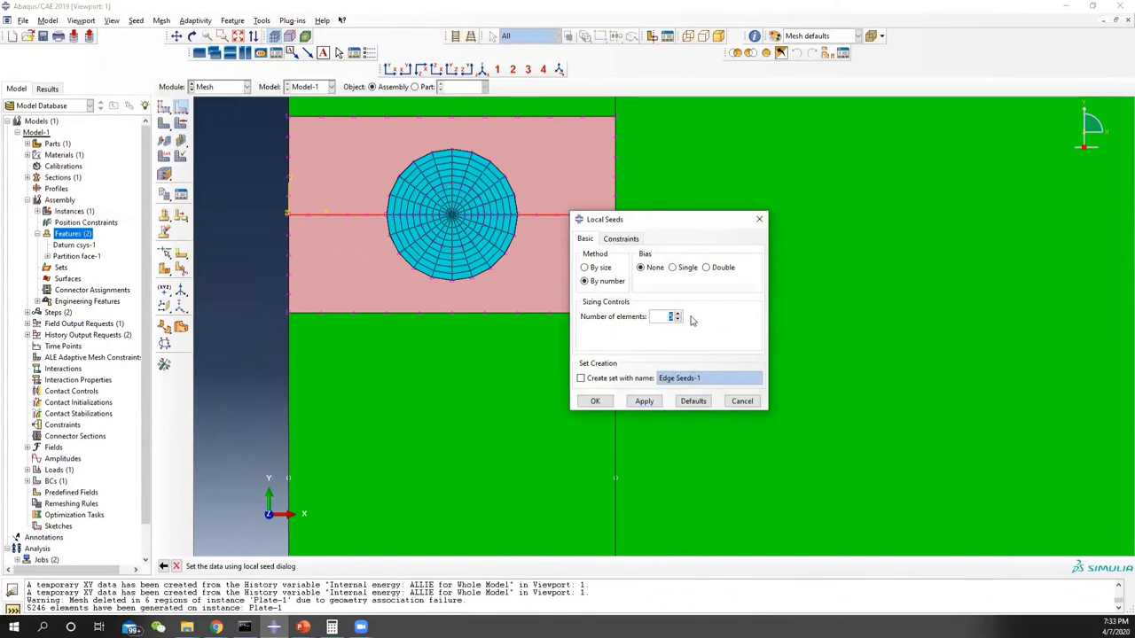
pyautogui.click(759, 219)
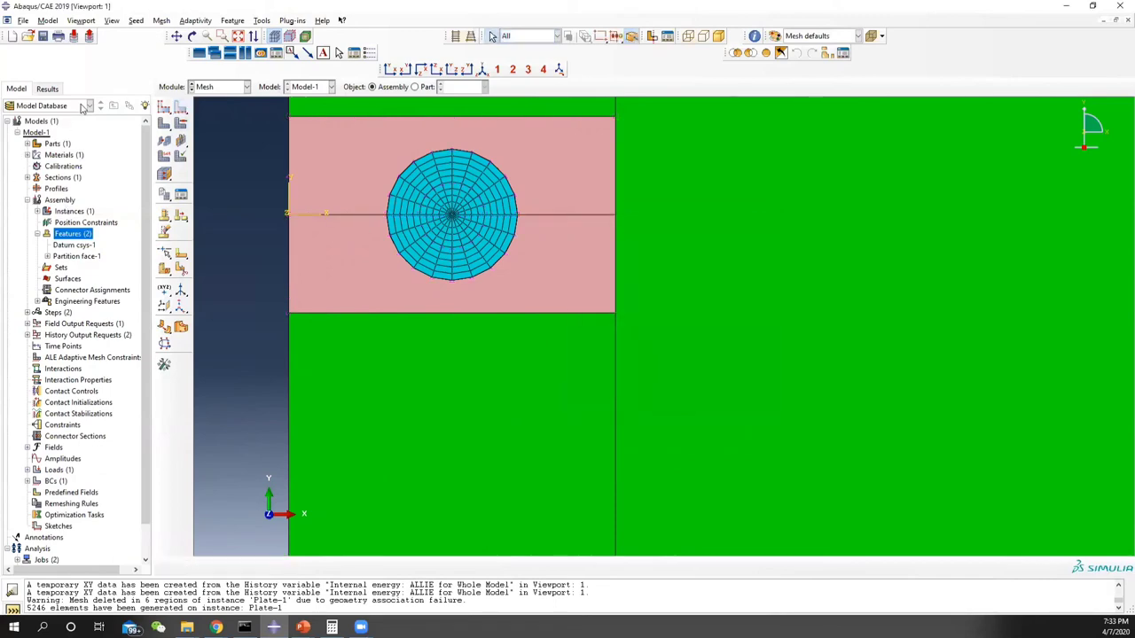
# Remesh the plate instance with the new local seeds and inspect the mesh around the crack tip and across the plate.
pyautogui.click(180, 156)
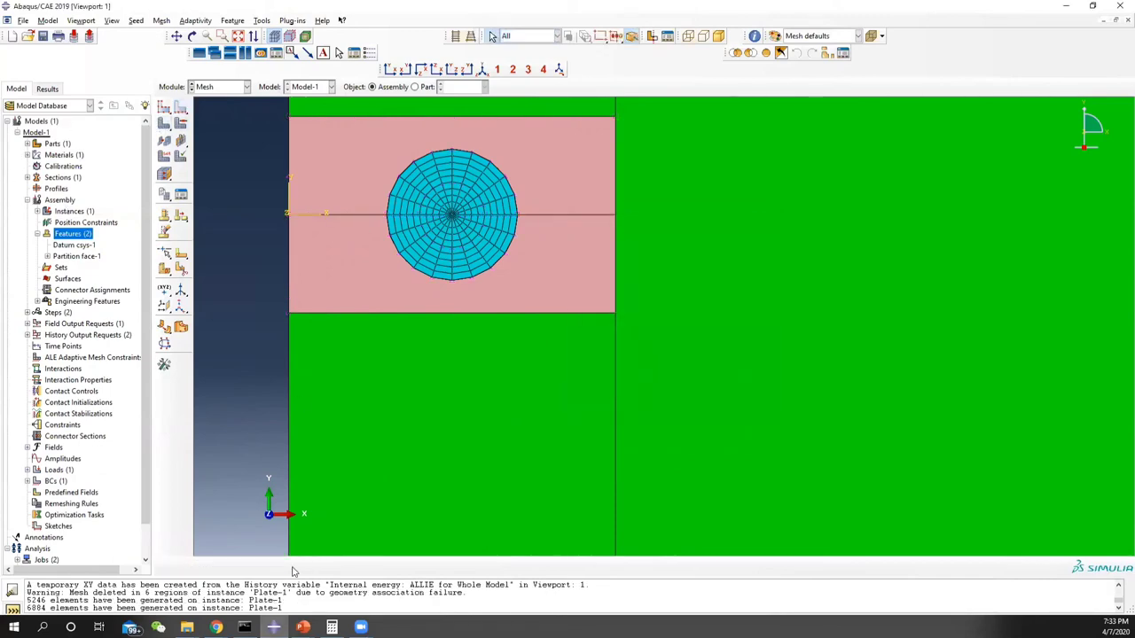
pyautogui.click(293, 571)
pyautogui.scroll(-1, 483, 243)
pyautogui.scroll(-2, 502, 248)
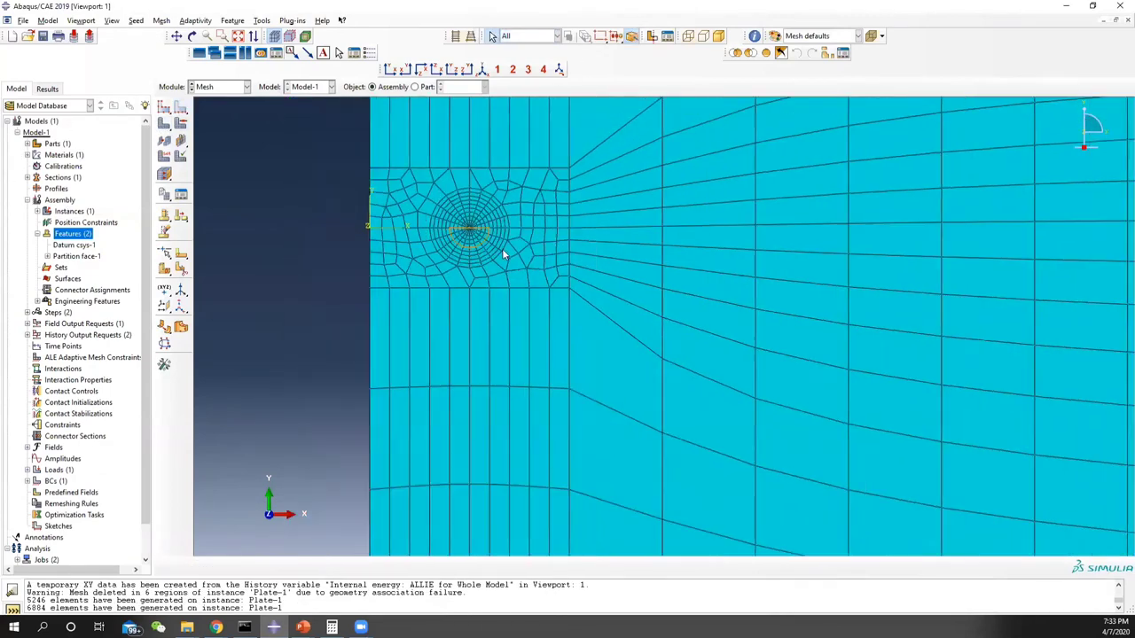
pyautogui.scroll(5, 498, 250)
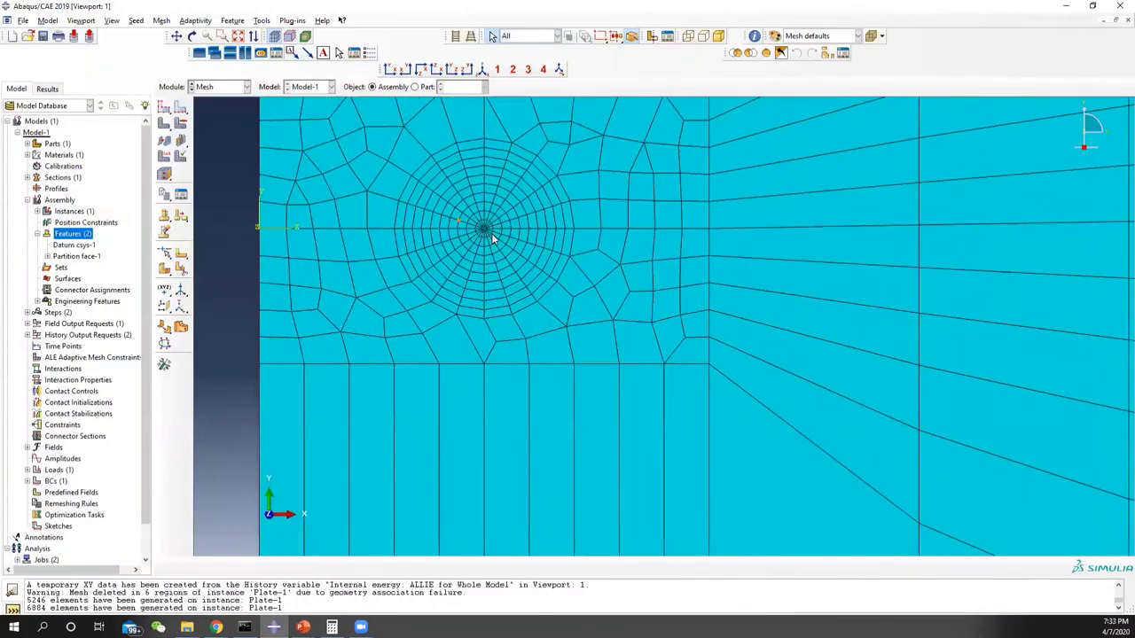
pyautogui.scroll(-5, 491, 233)
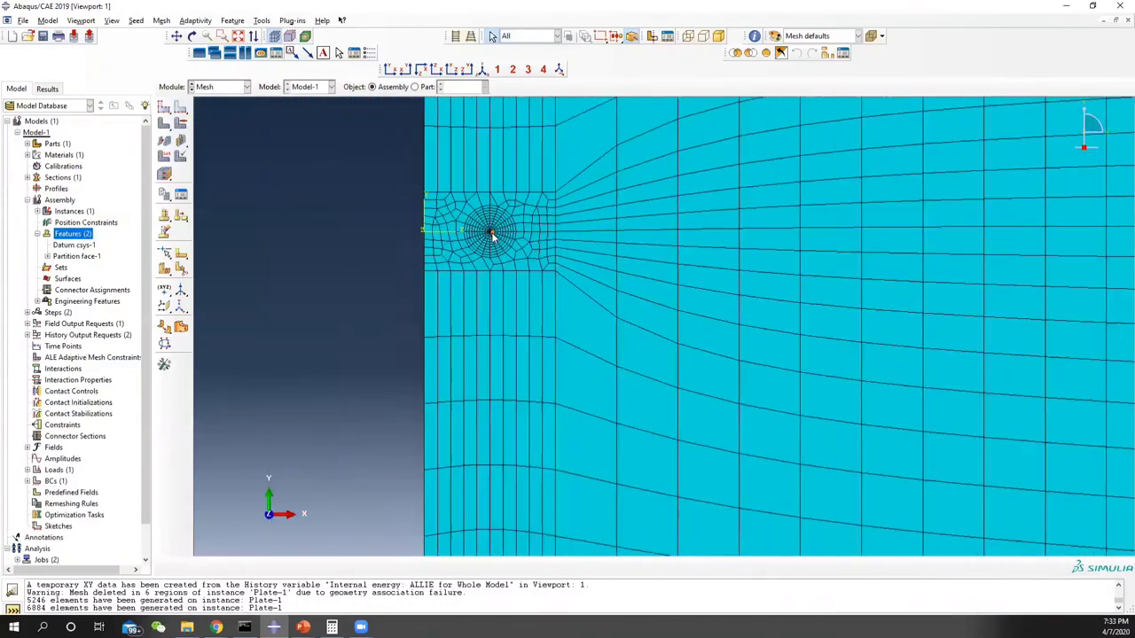
pyautogui.scroll(-6, 493, 235)
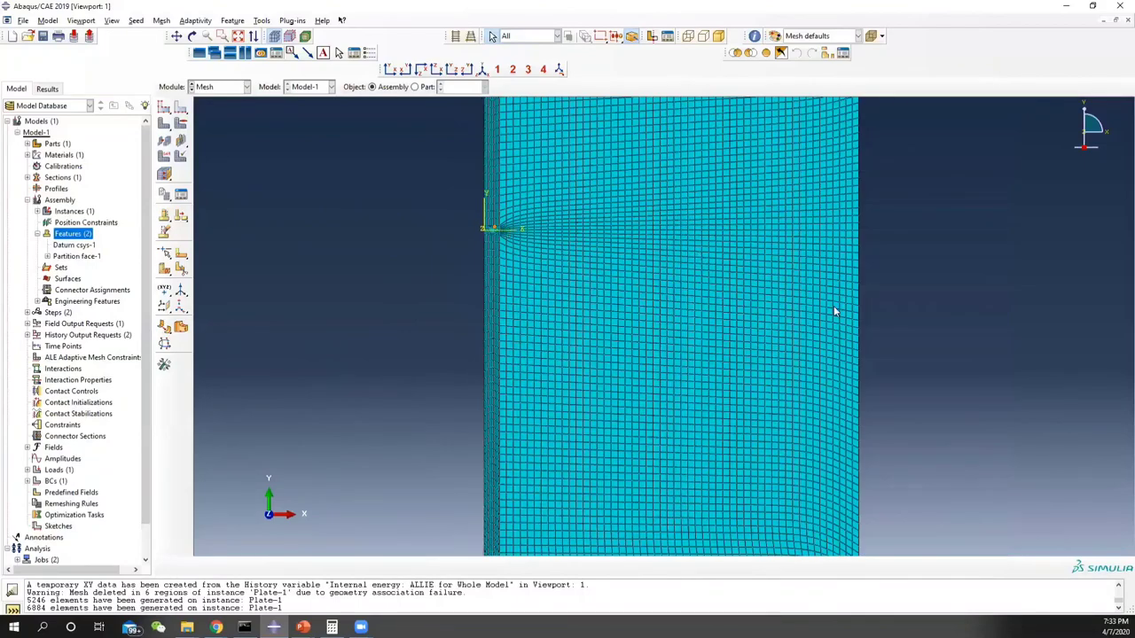
pyautogui.keyDown('ctrl'); pyautogui.keyDown('alt'); pyautogui.moveTo(896, 295); pyautogui.dragTo(825, 318, button='middle'); pyautogui.keyUp('alt'); pyautogui.keyUp('ctrl')
# Create a full-analysis job named Plate_3 for Model-1 with default settings, submit it and monitor its run.
pyautogui.click(213, 87)
pyautogui.click(217, 196)
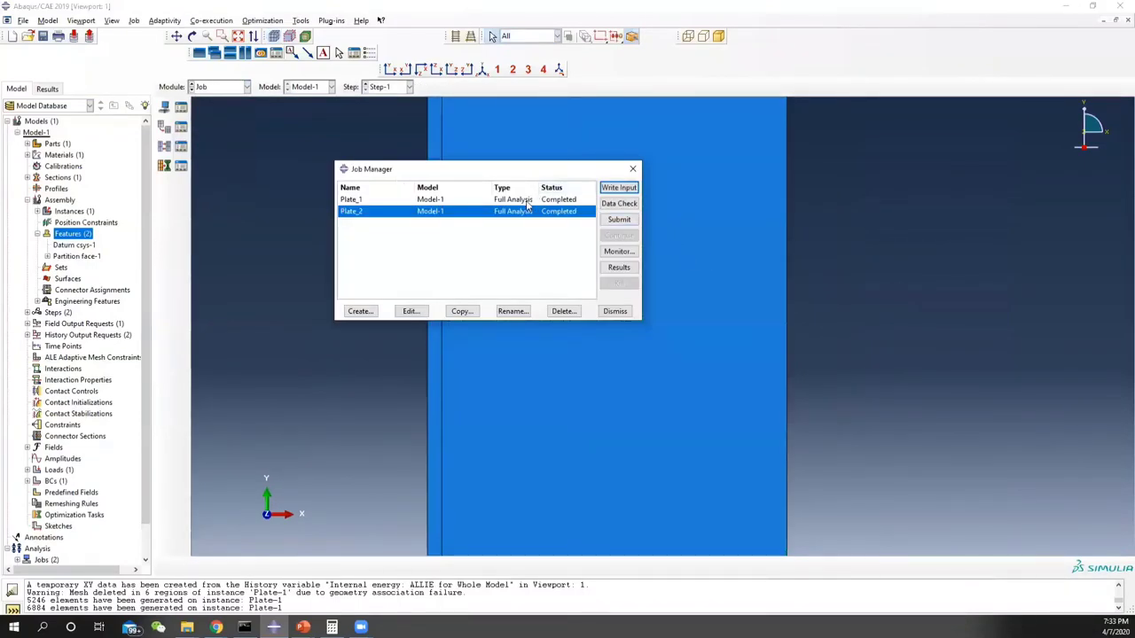
pyautogui.click(359, 311)
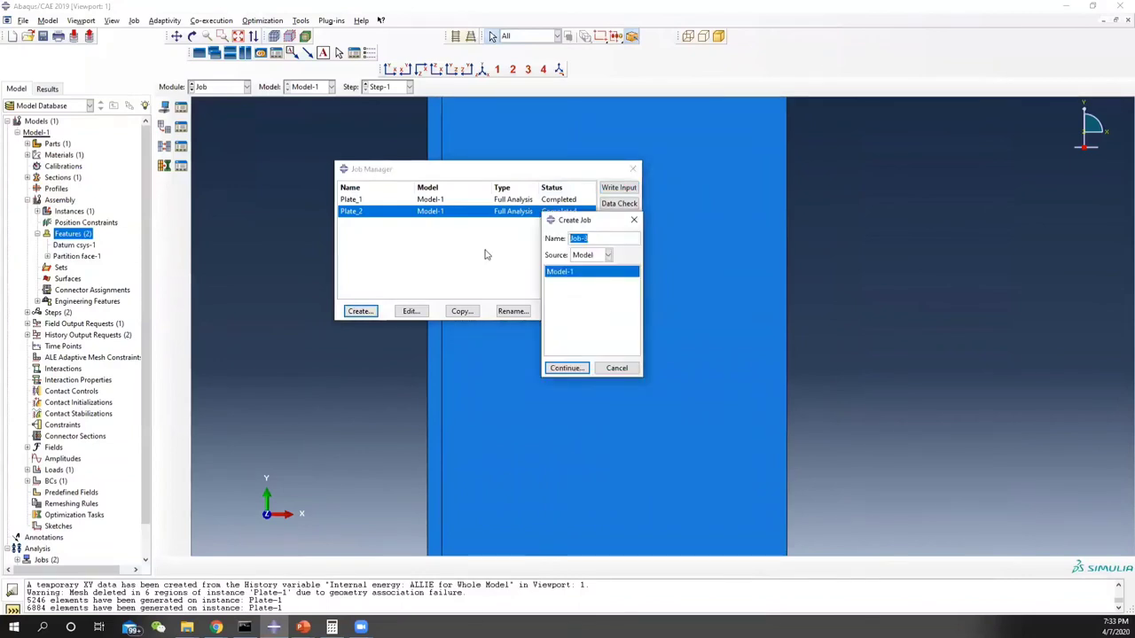
pyautogui.write('Plate_3')
pyautogui.click(566, 368)
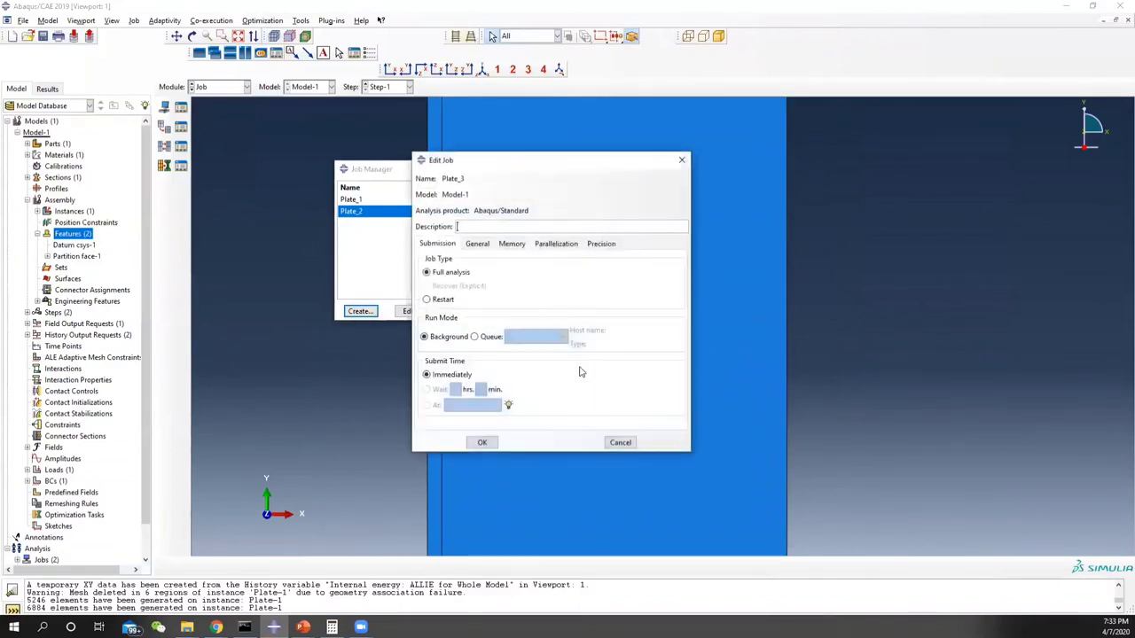
pyautogui.click(482, 442)
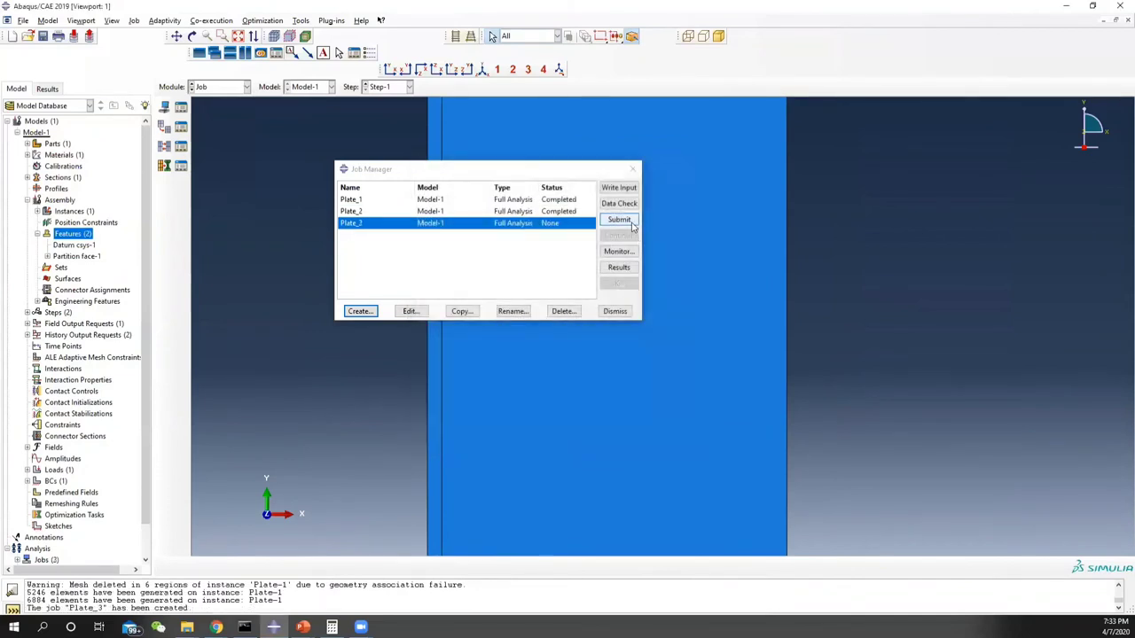
pyautogui.click(620, 220)
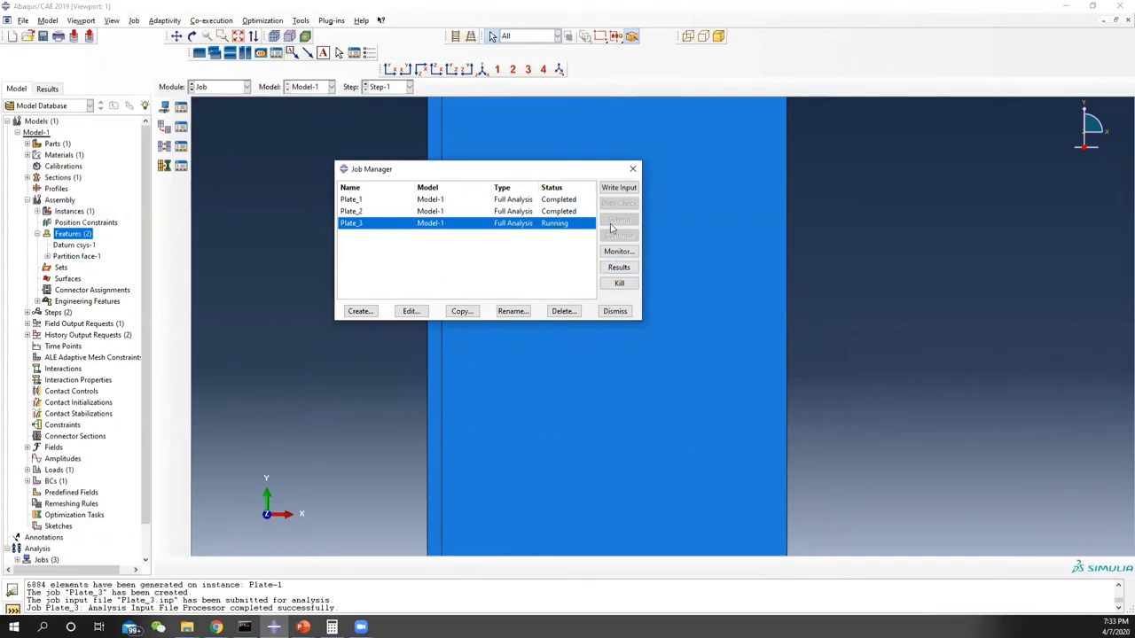
pyautogui.click(618, 251)
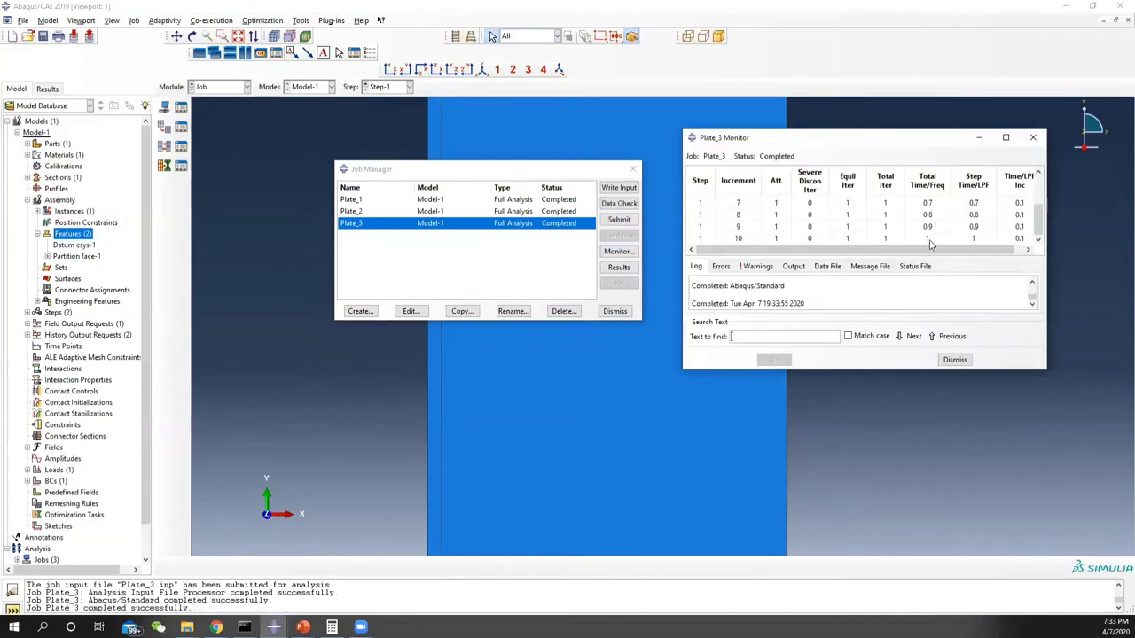
# Open the results of job Plate_3 and plot the Mises stress contours on the deformed shape near the crack.
pyautogui.click(630, 270)
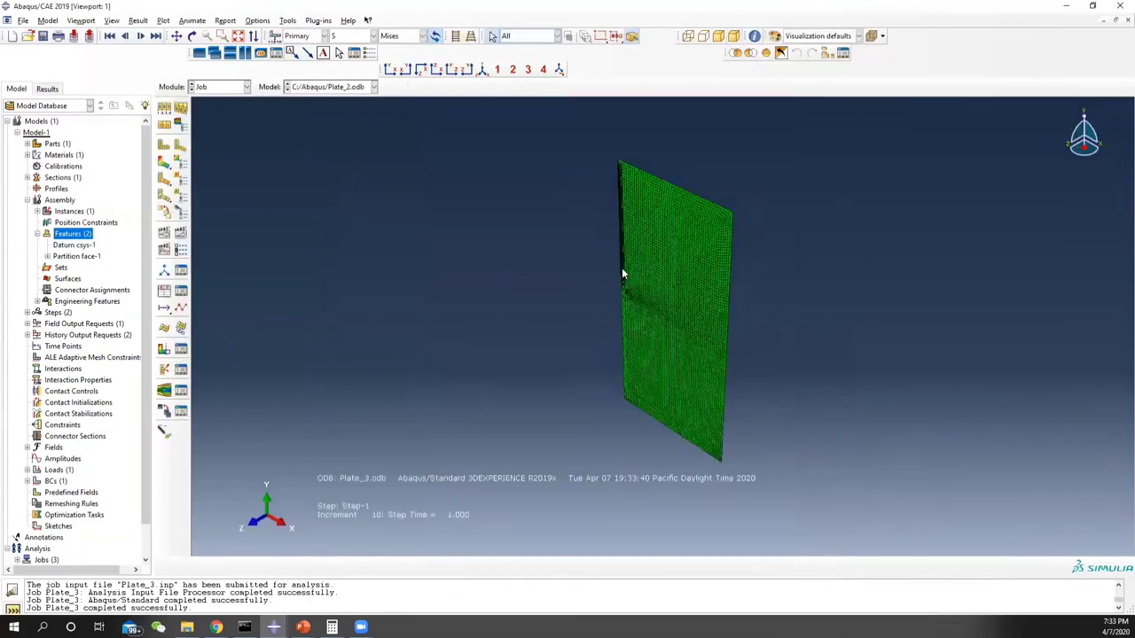
pyautogui.moveTo(683, 330); pyautogui.dragTo(571, 350)
pyautogui.scroll(5, 585, 320)
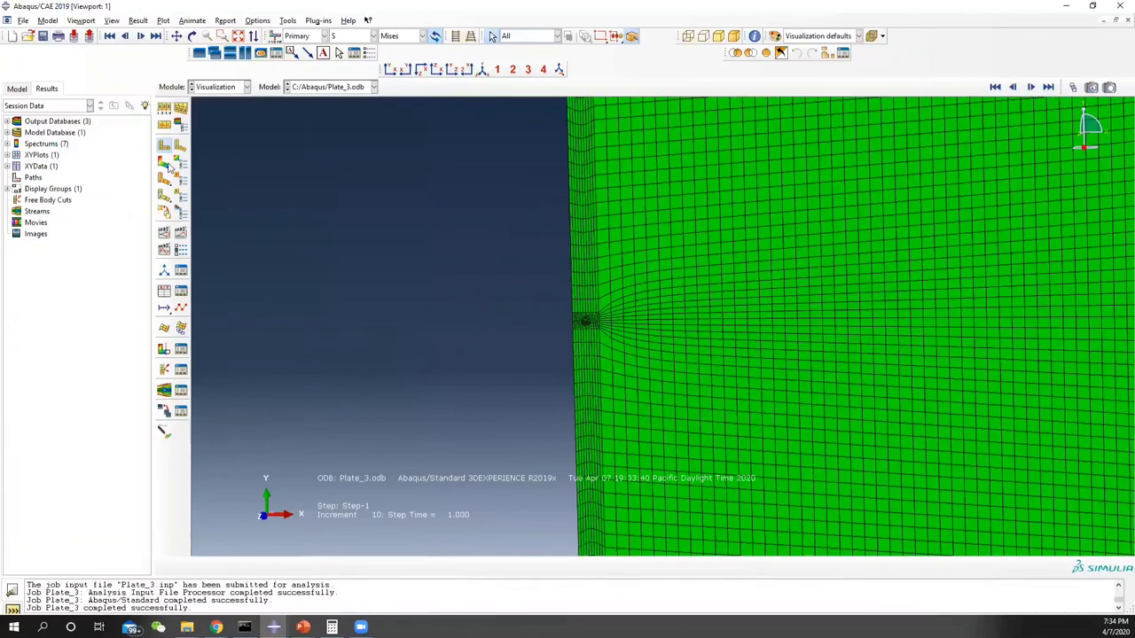
pyautogui.click(164, 163)
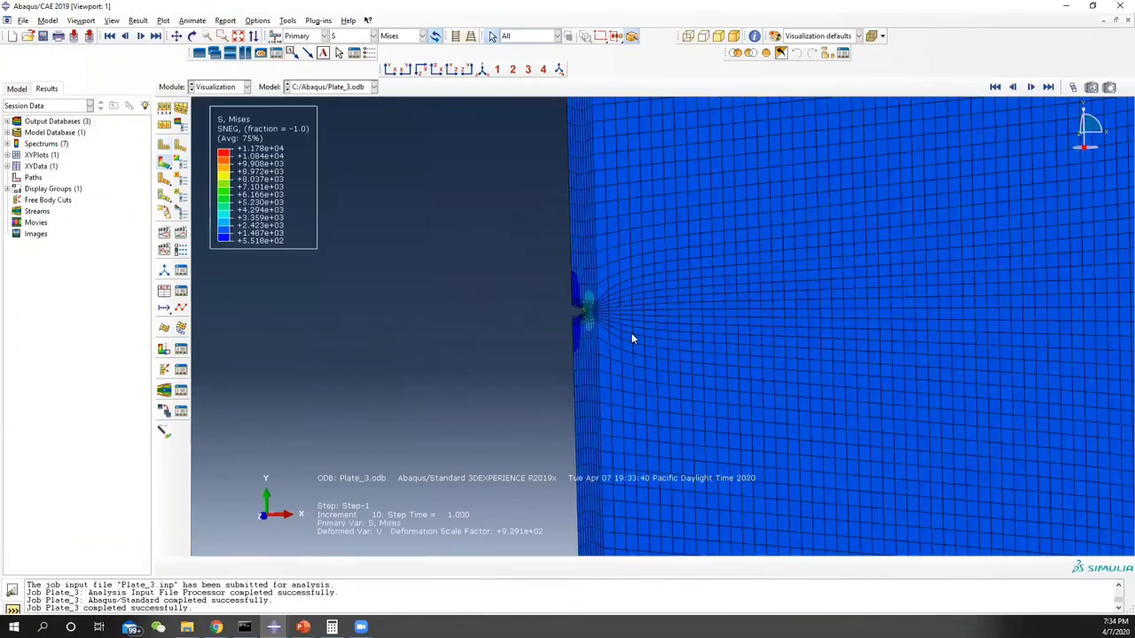
# Examine the Mises stress contours and the refined mesh around the opened crack tip.
pyautogui.scroll(8, 600, 311)
pyautogui.scroll(3, 536, 295)
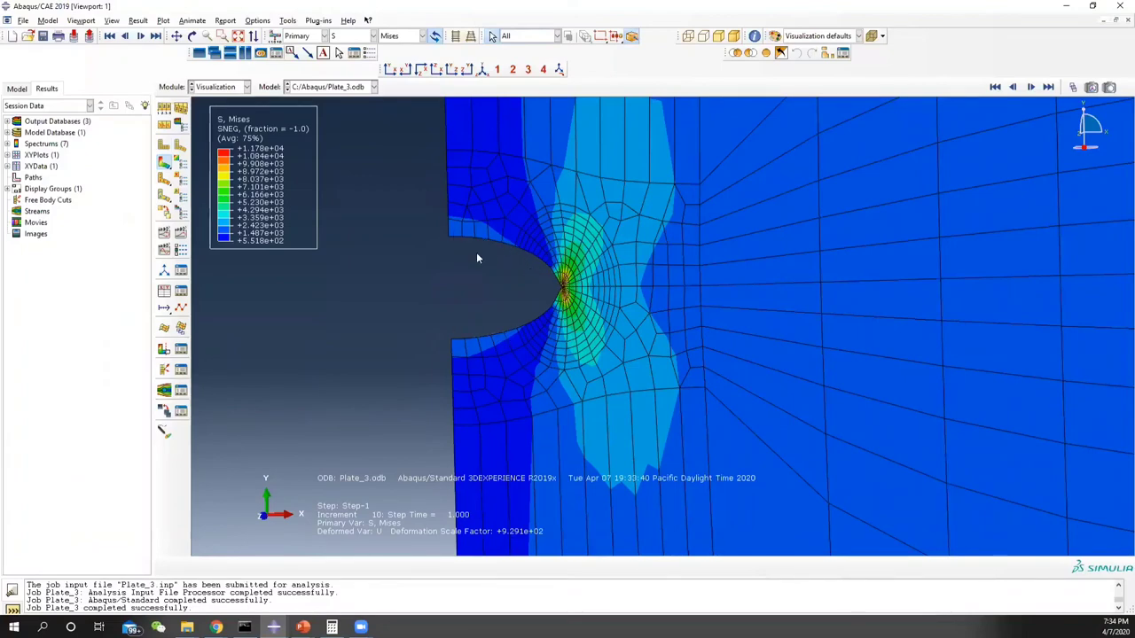
pyautogui.scroll(-3, 578, 337)
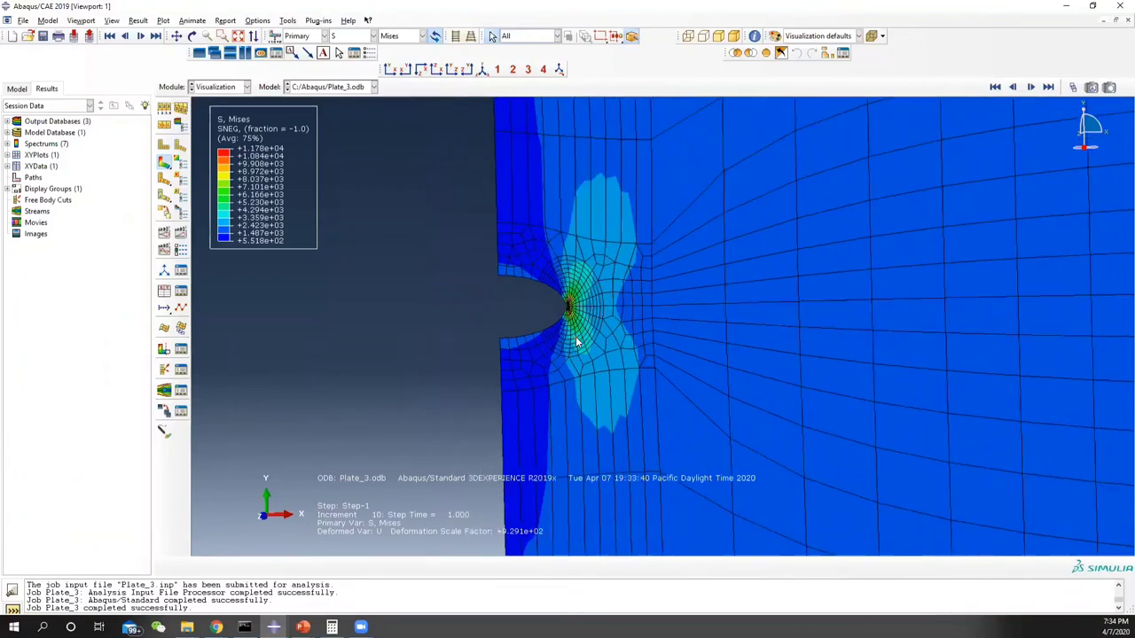
pyautogui.scroll(-2, 595, 353)
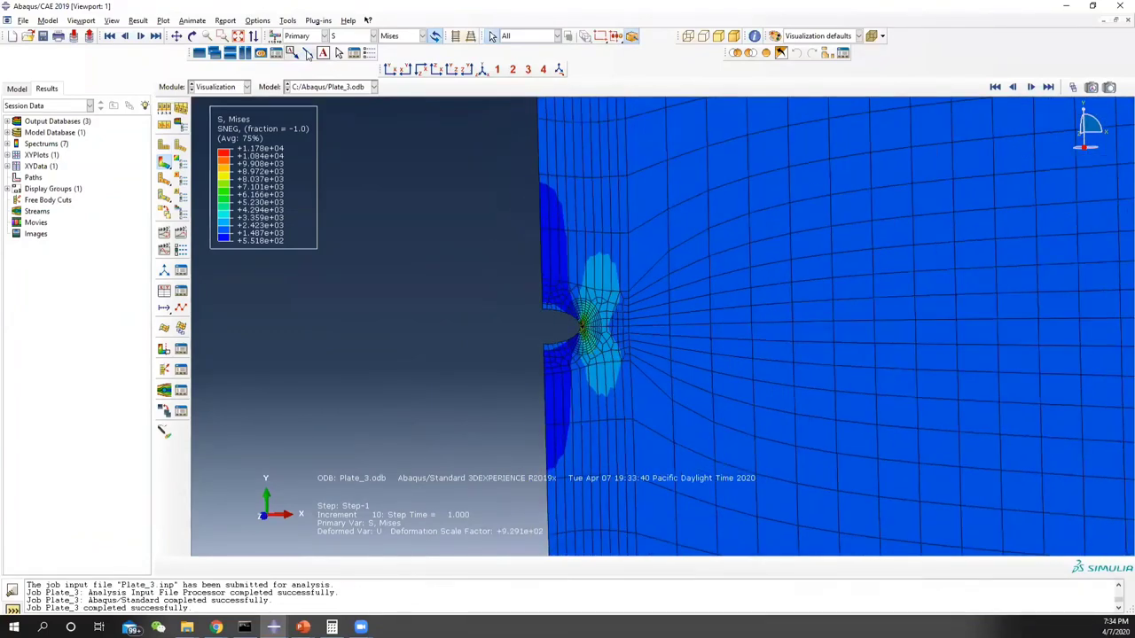
pyautogui.click(289, 20)
pyautogui.moveTo(323, 82)
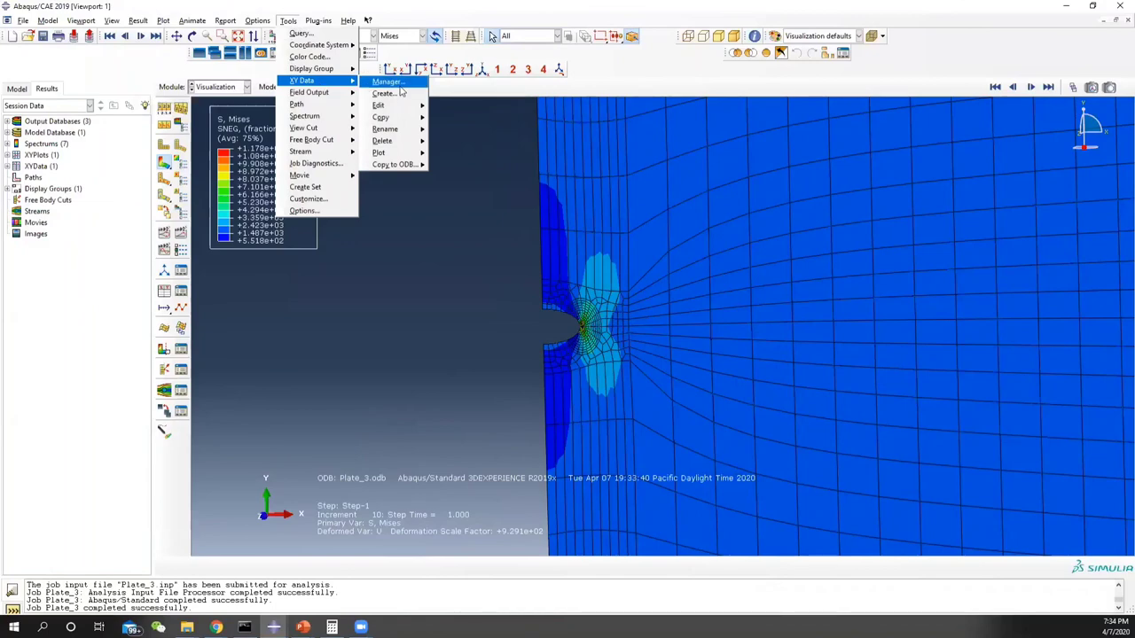
pyautogui.click(386, 93)
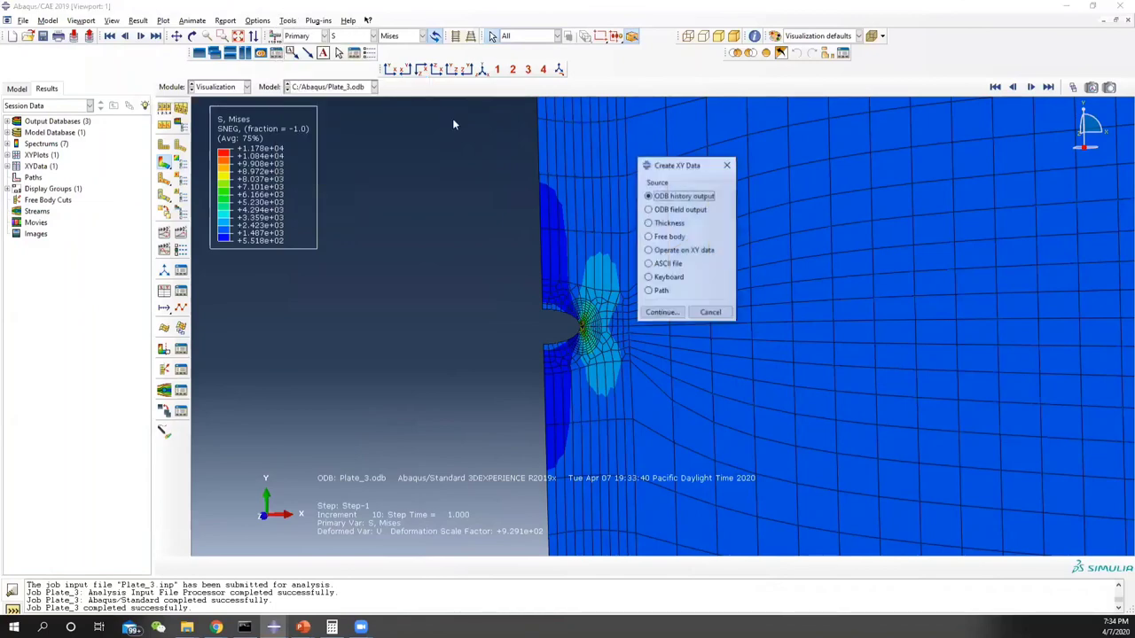
pyautogui.click(687, 210)
pyautogui.click(663, 313)
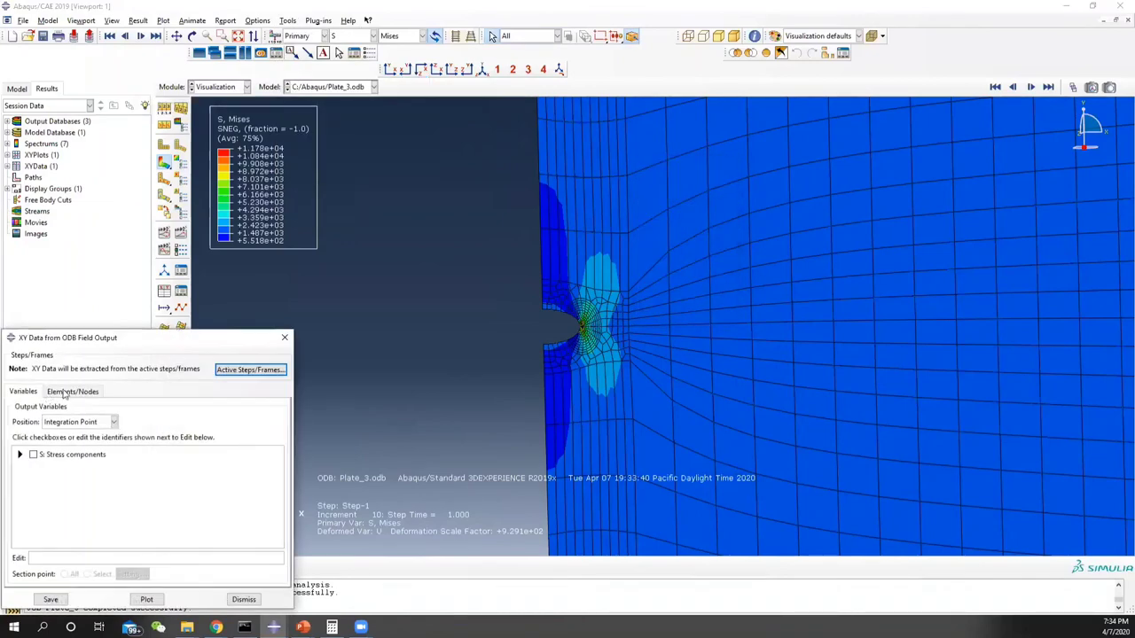
pyautogui.click(243, 599)
# Create XY data from the ODB history output and plot the J-integral of Contour_1 for the crack.
pyautogui.click(289, 20)
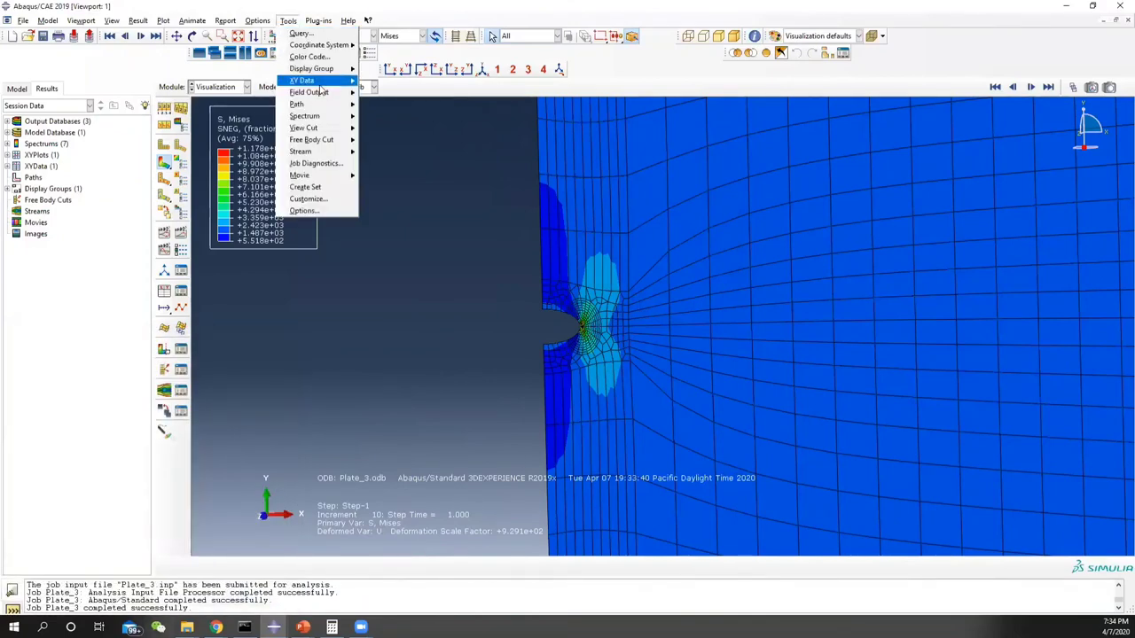
pyautogui.click(394, 80)
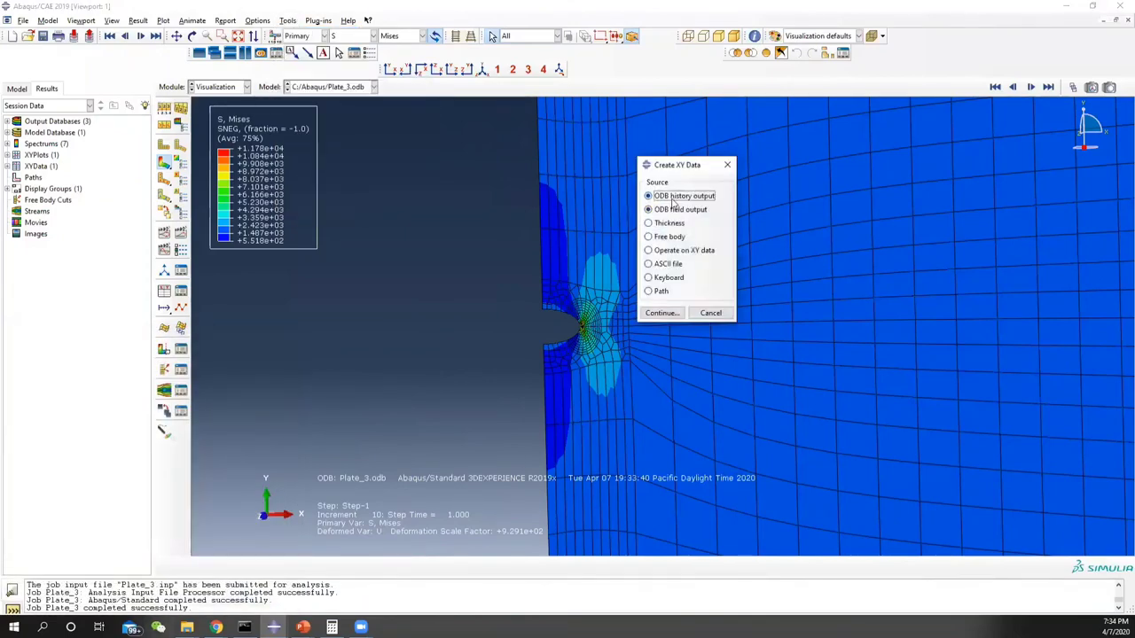
pyautogui.click(673, 313)
pyautogui.click(559, 199)
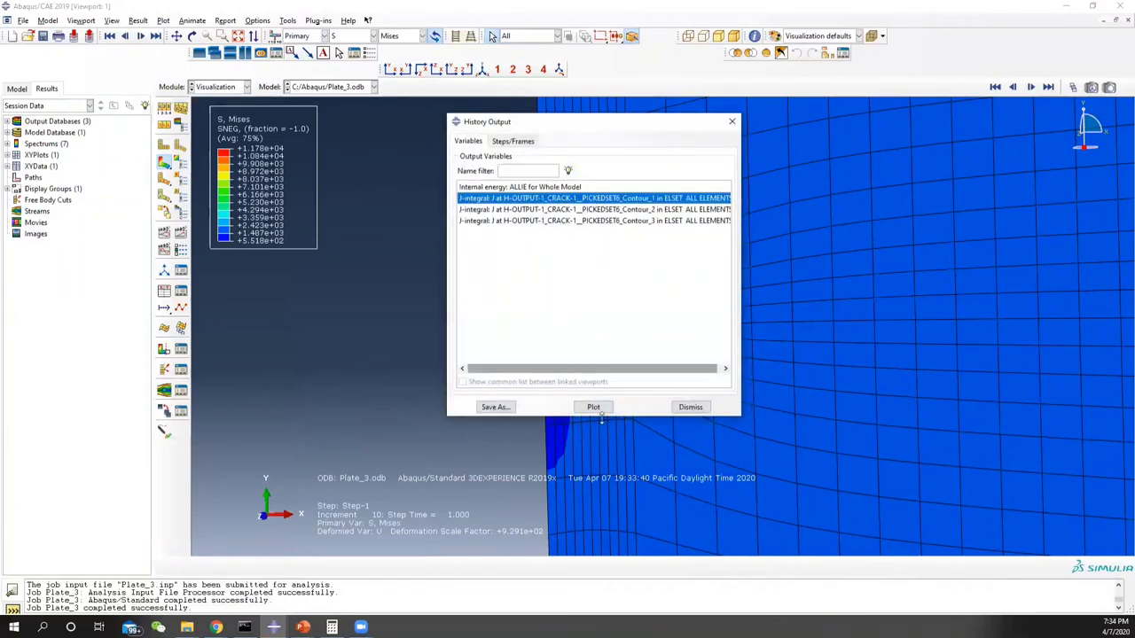
pyautogui.click(592, 406)
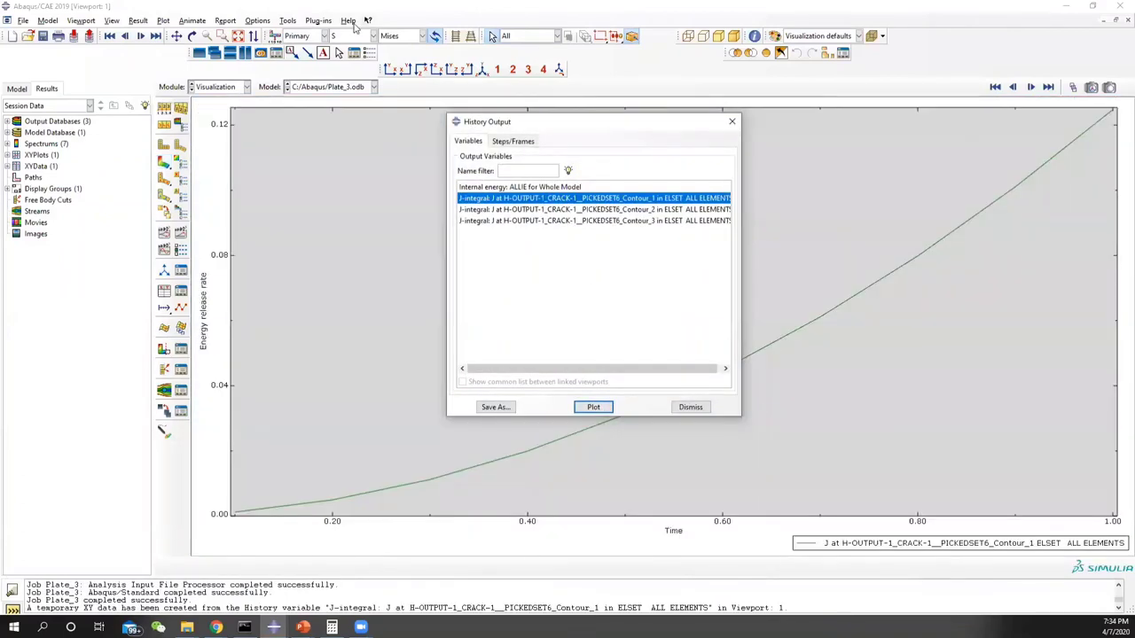
# Probe the J-integral curve's value at its final point, time 1.
pyautogui.click(288, 20)
pyautogui.moveTo(315, 31)
pyautogui.click(305, 197)
pyautogui.click(302, 269)
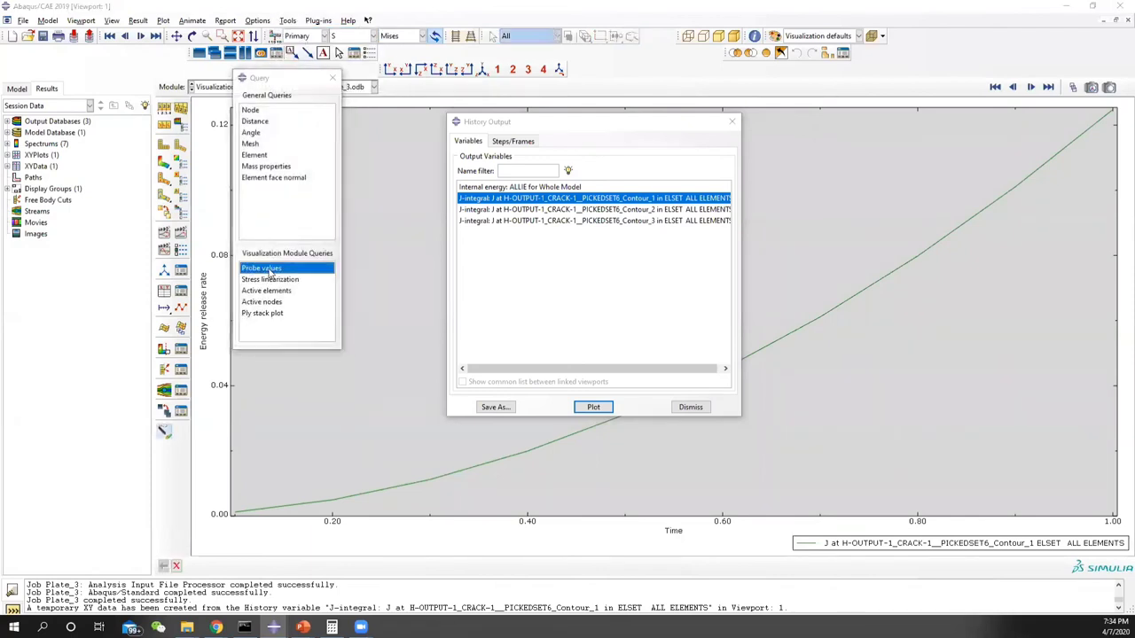
pyautogui.click(1109, 116)
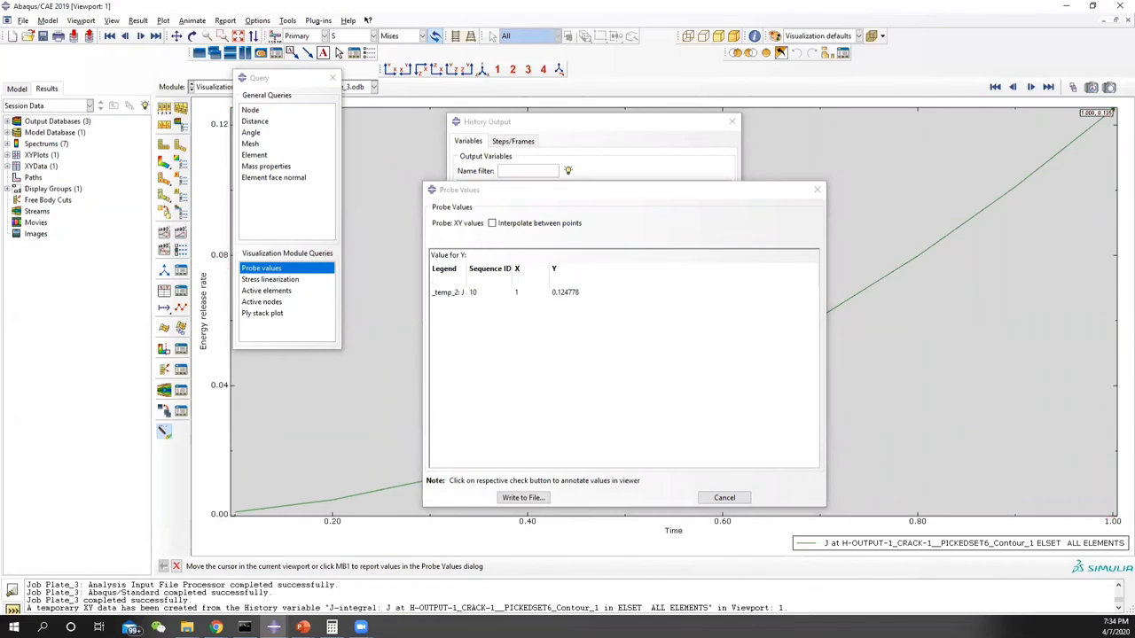
# Arrange the probed values beside the Calculator window and compare the J-integral with the calculated energy release rate.
pyautogui.hotkey('alt', 'Tab')
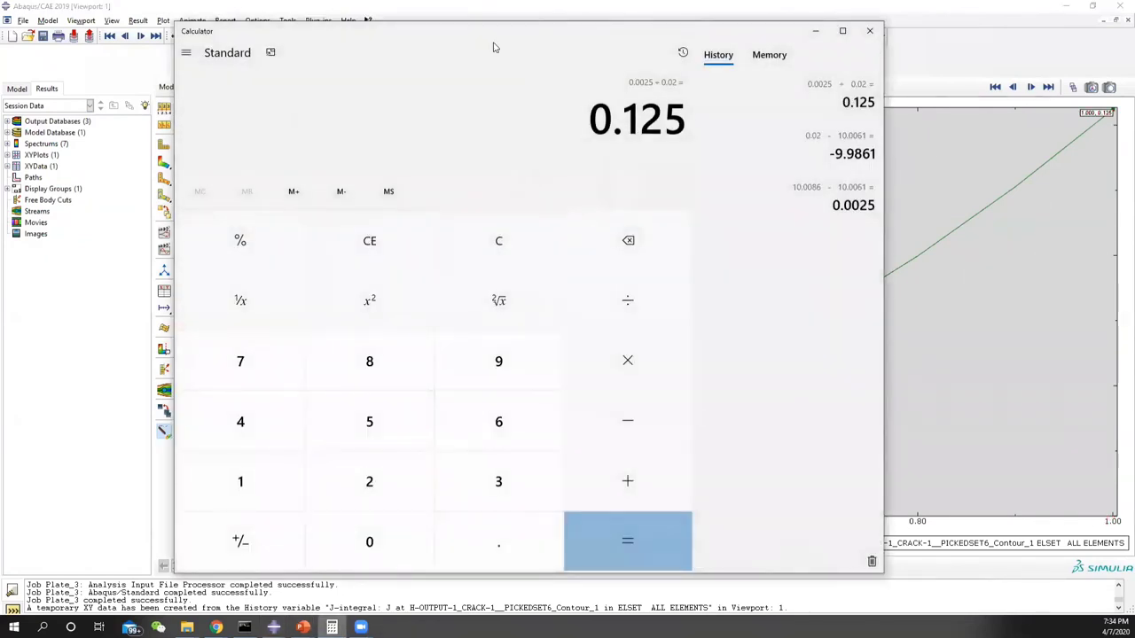
pyautogui.hotkey('alt', 'Tab')
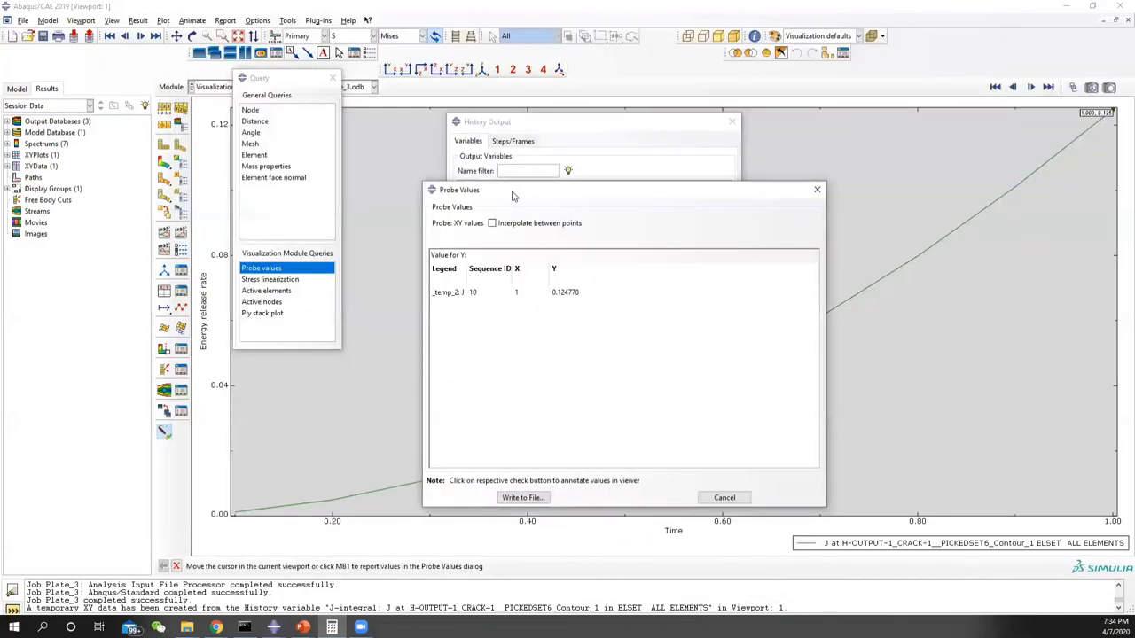
pyautogui.moveTo(576, 183); pyautogui.dragTo(394, 177)
pyautogui.hotkey('alt', 'Tab')
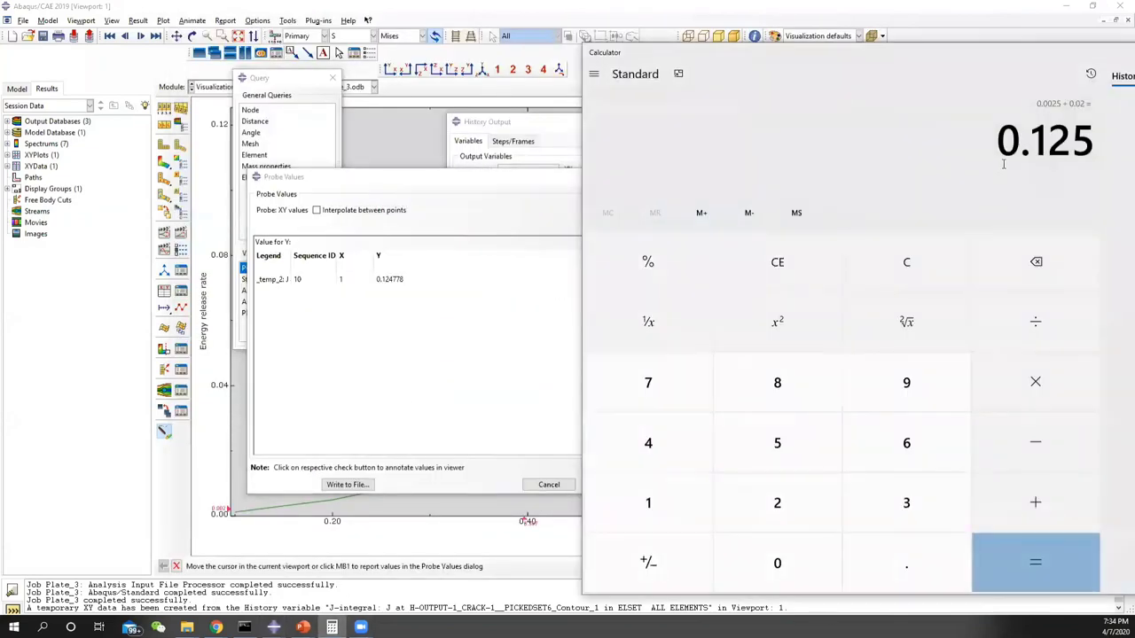